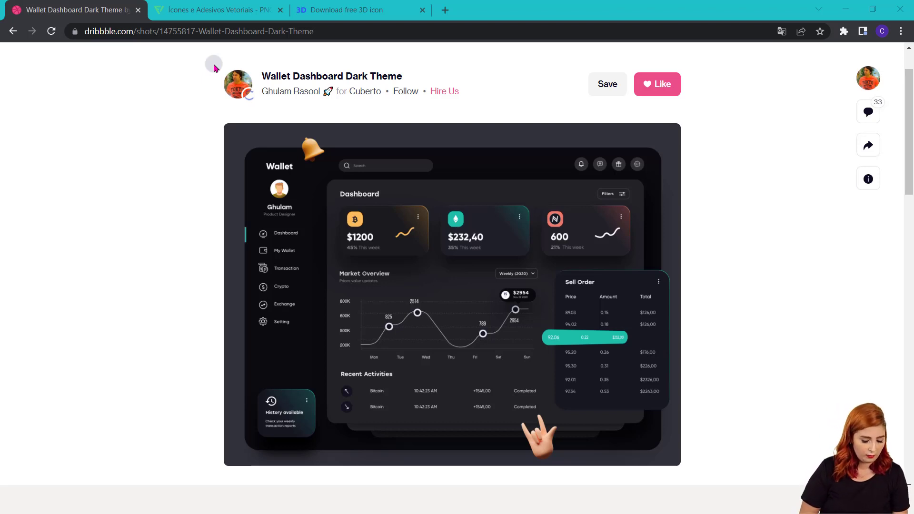
Switch from the Chrome dashboard reference to the Gravação presentation in PowerPoint.
key(alt+Tab)
key(alt+Tab)
key(alt+Tab)
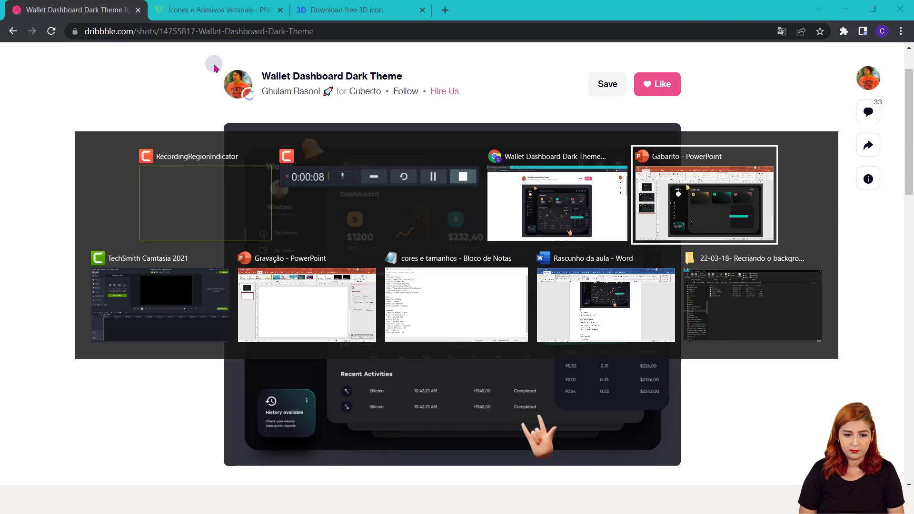
key(alt+Tab)
key(alt+Tab)
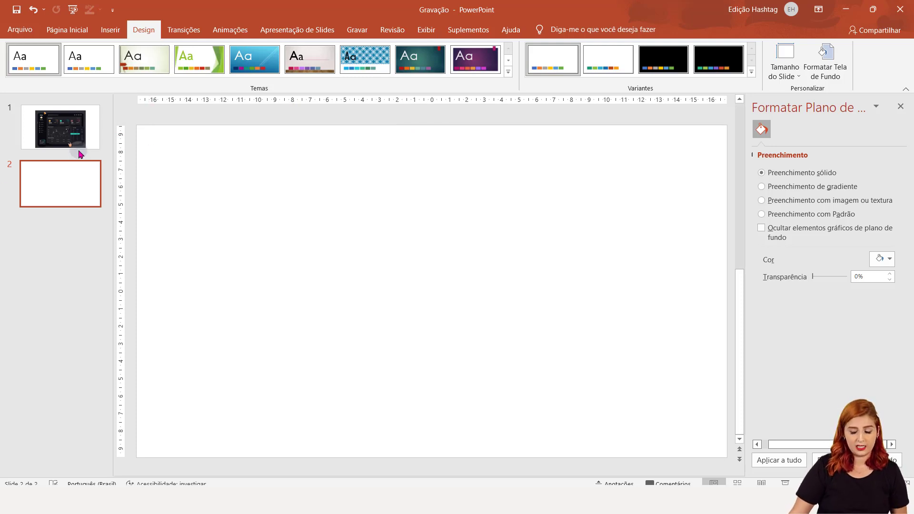
Shift the wallet dashboard image on slide 1 up a touch, then return to blank slide 2.
click(85, 134)
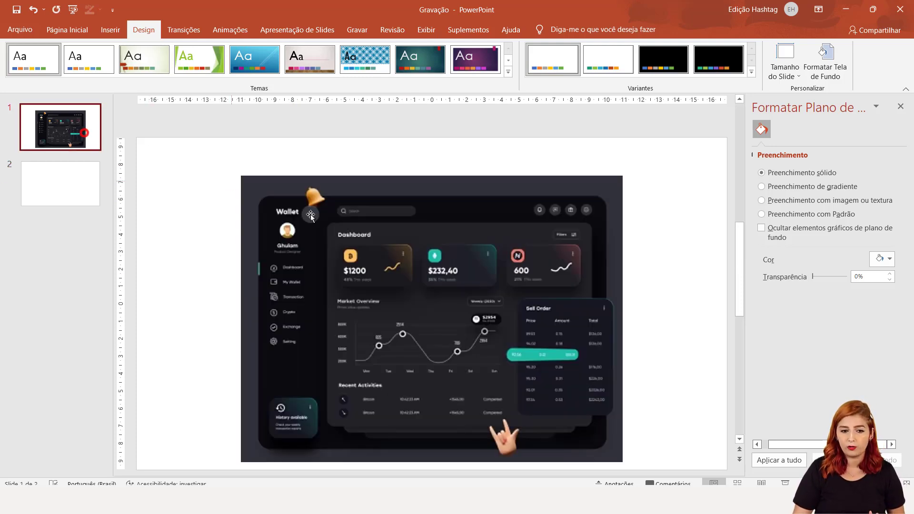
click(411, 273)
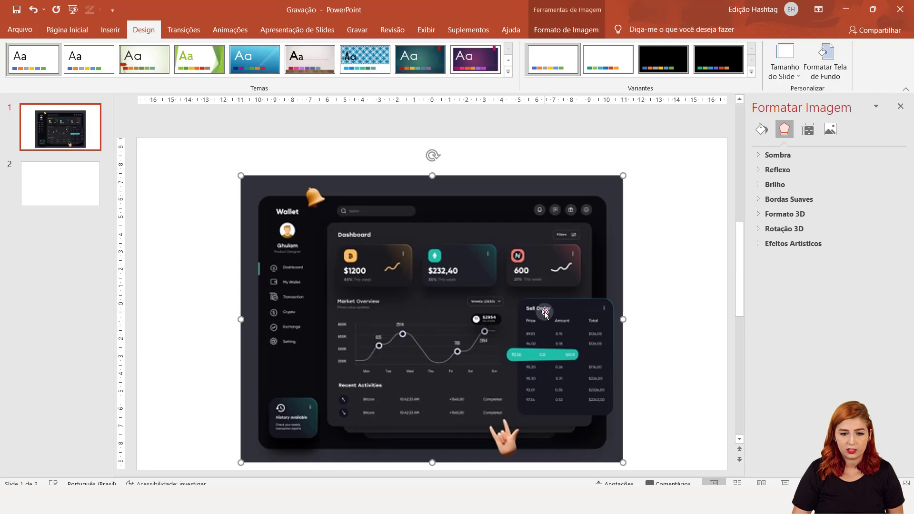
drag(543, 313, 542, 305)
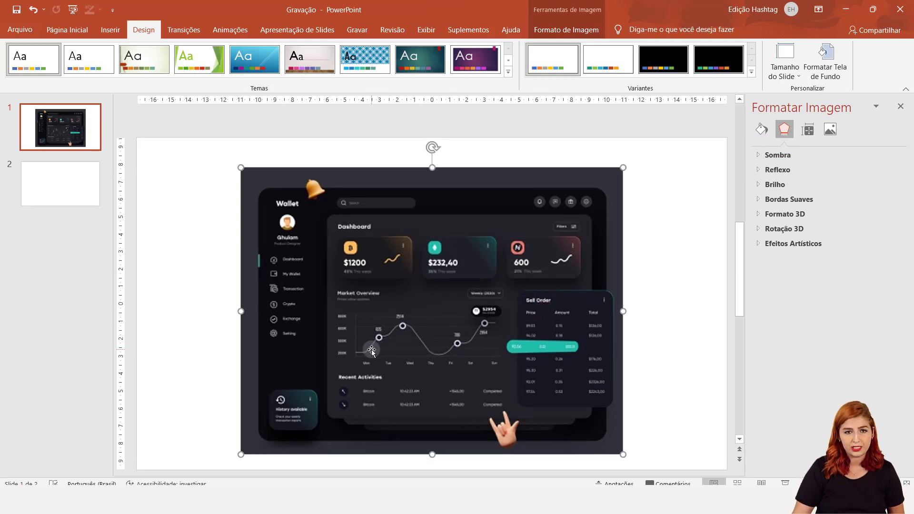
click(61, 200)
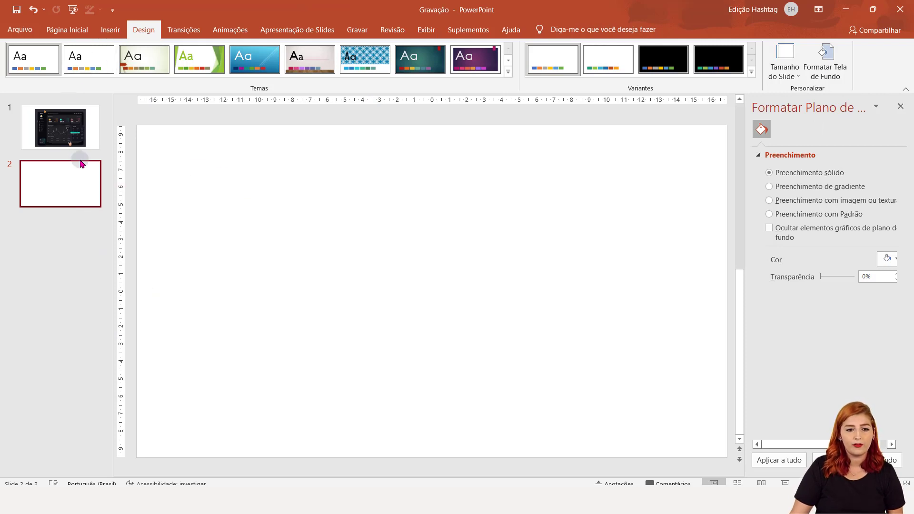
click(77, 35)
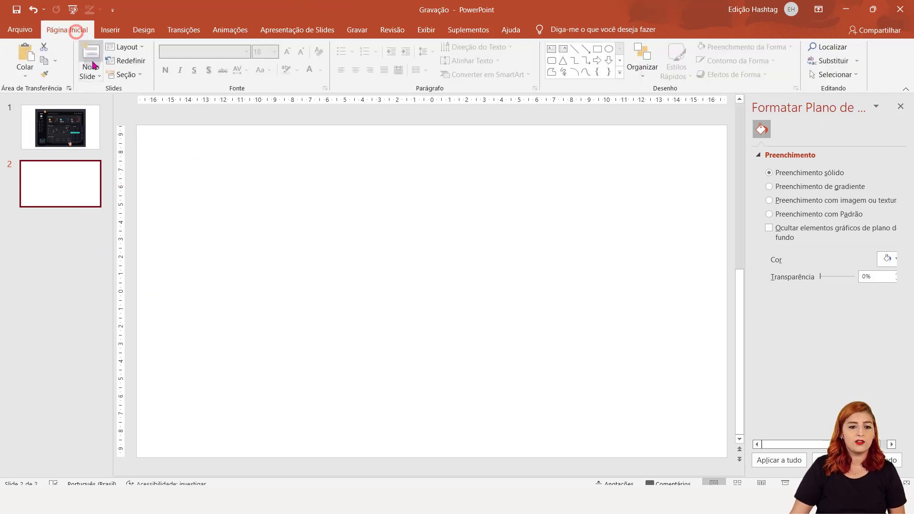
click(100, 76)
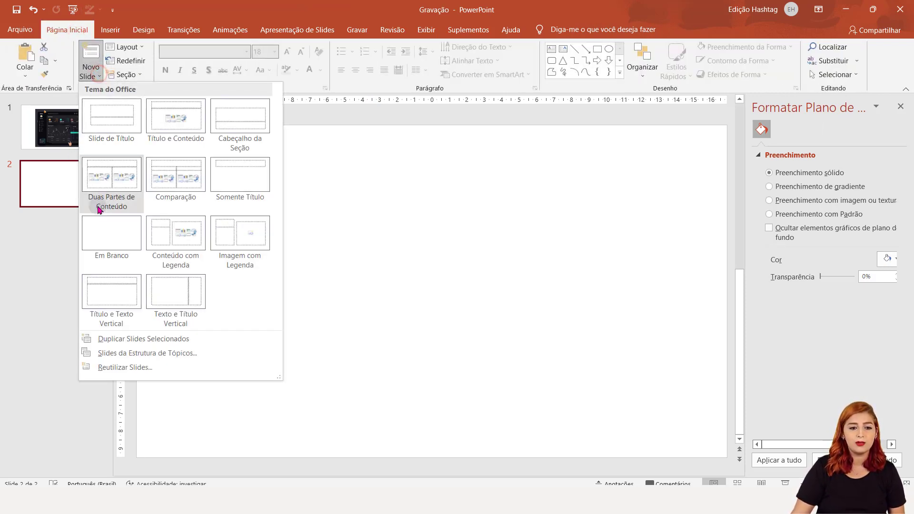
click(38, 245)
click(61, 190)
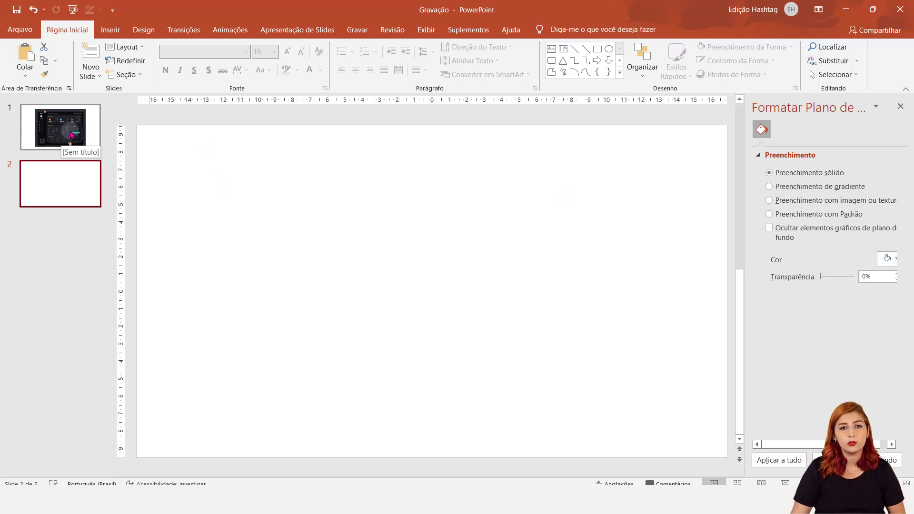
click(86, 177)
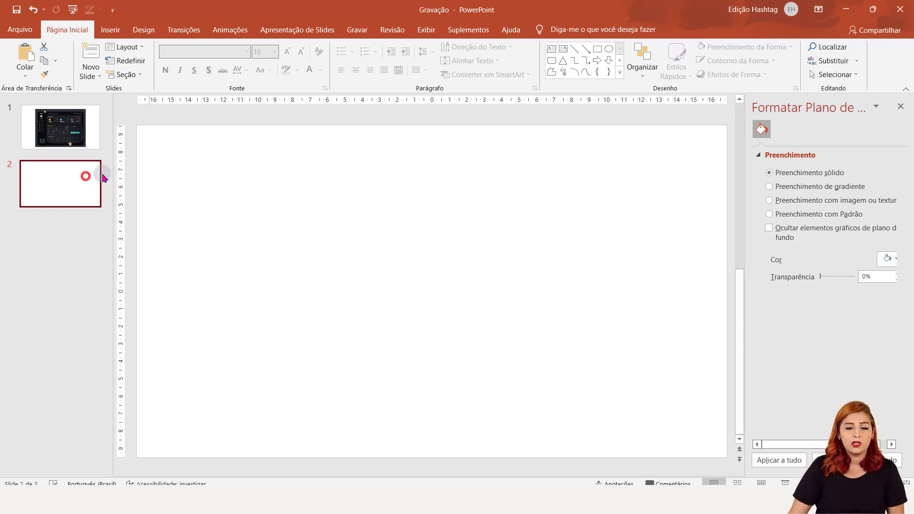
click(473, 184)
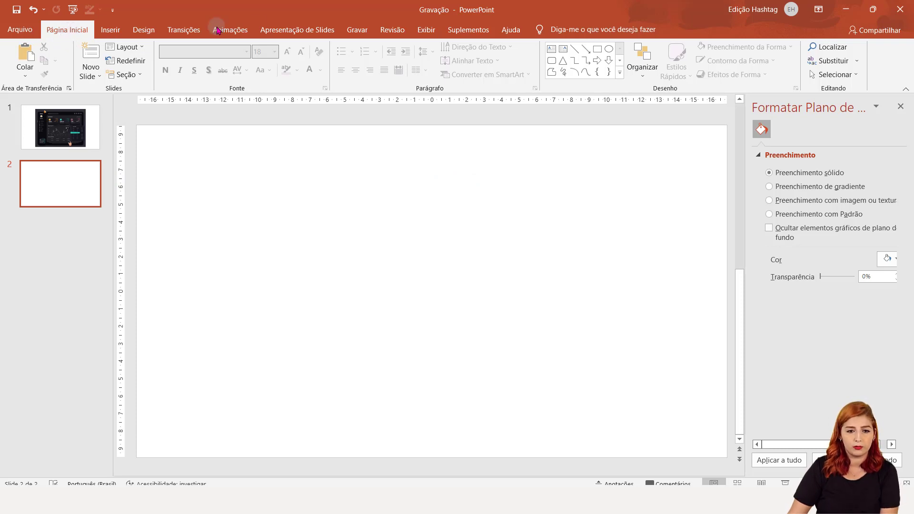
key(alt+g)
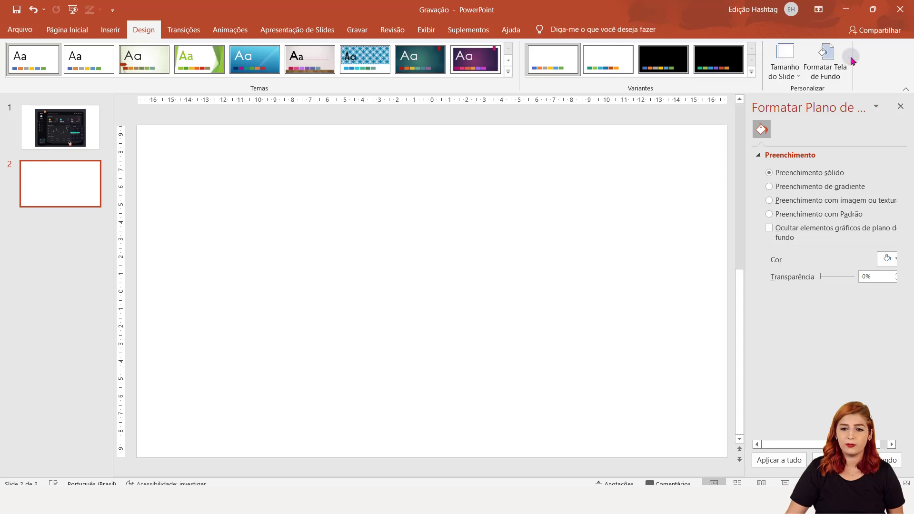
Fill slide 2's background with a solid dark grey theme colour.
click(846, 57)
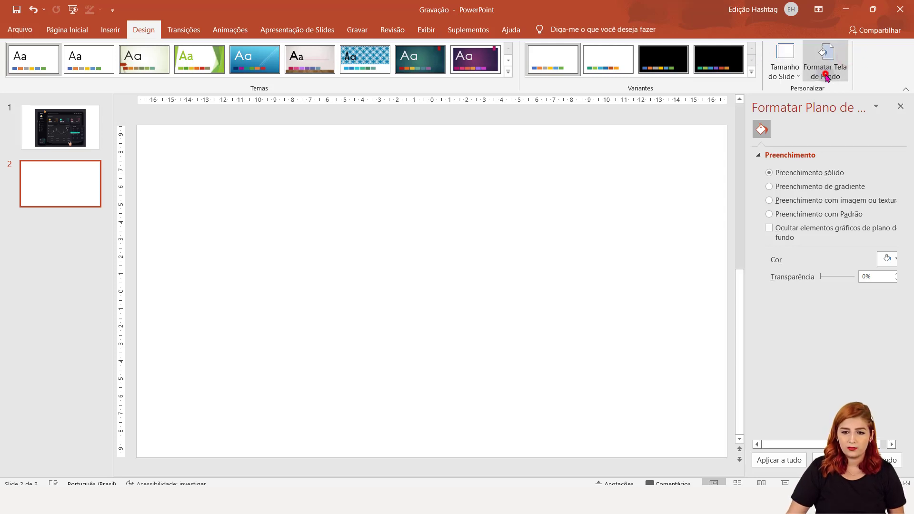
click(837, 177)
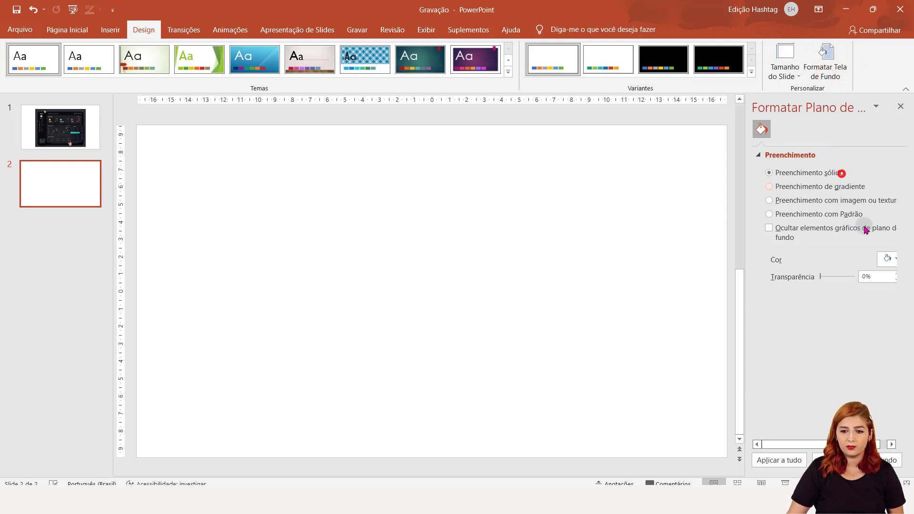
click(892, 263)
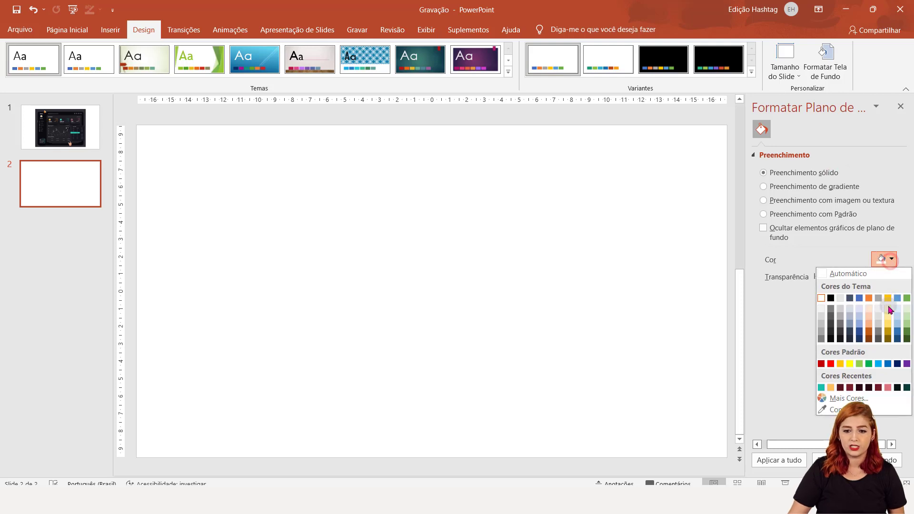
click(840, 333)
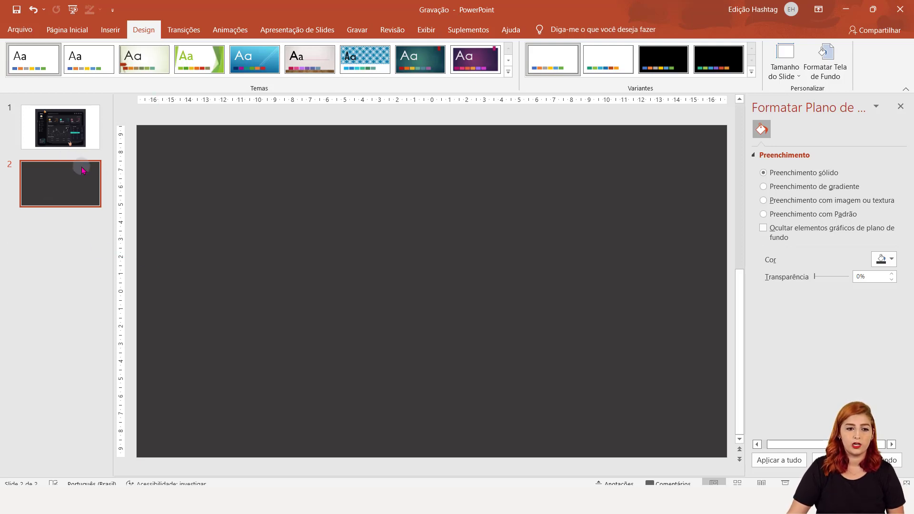
click(79, 32)
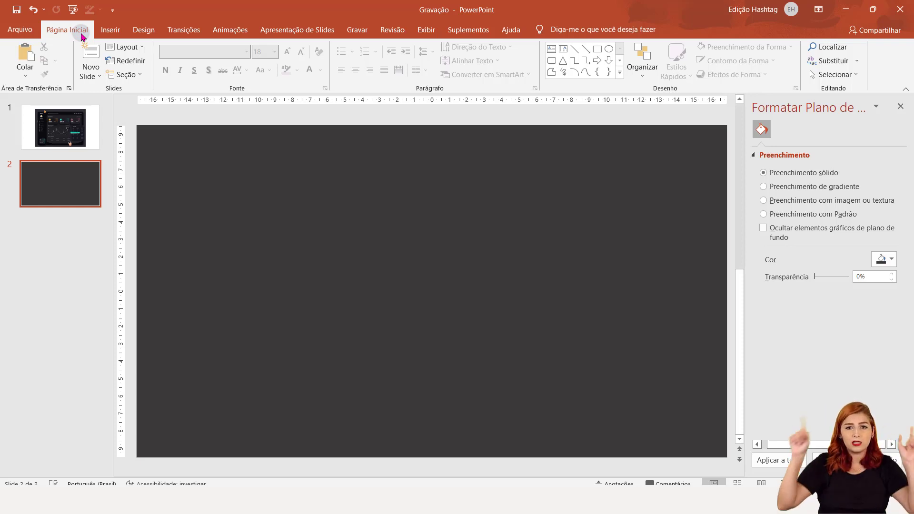
Glance at the slide 1 reference, then pick Retângulo: Cantos Arredondados on slide 2.
click(56, 141)
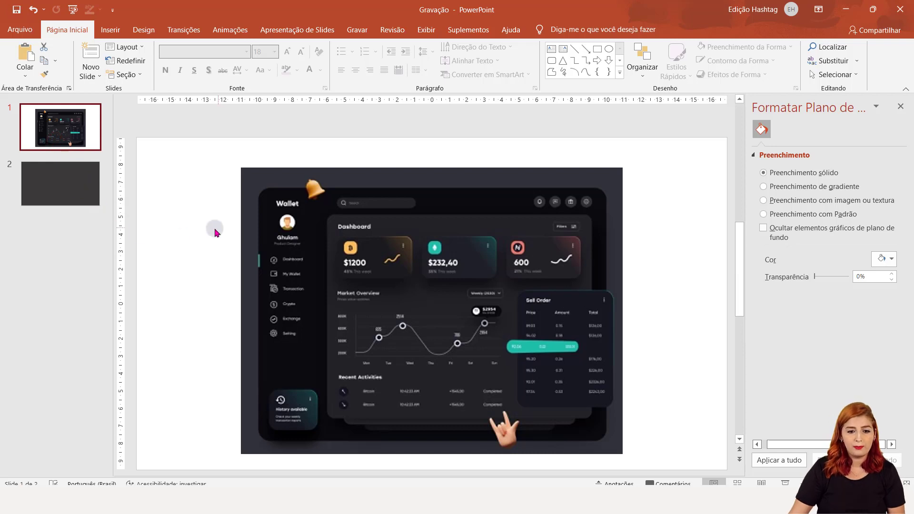
click(70, 194)
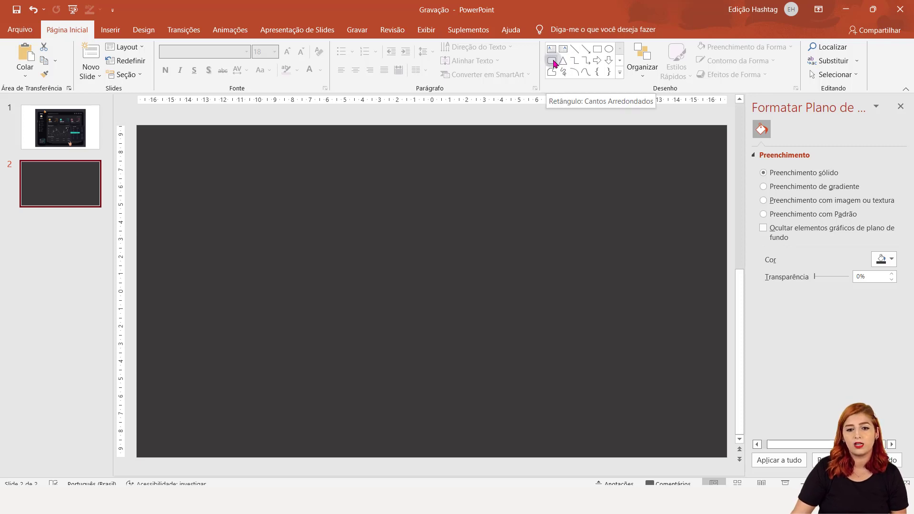
click(552, 61)
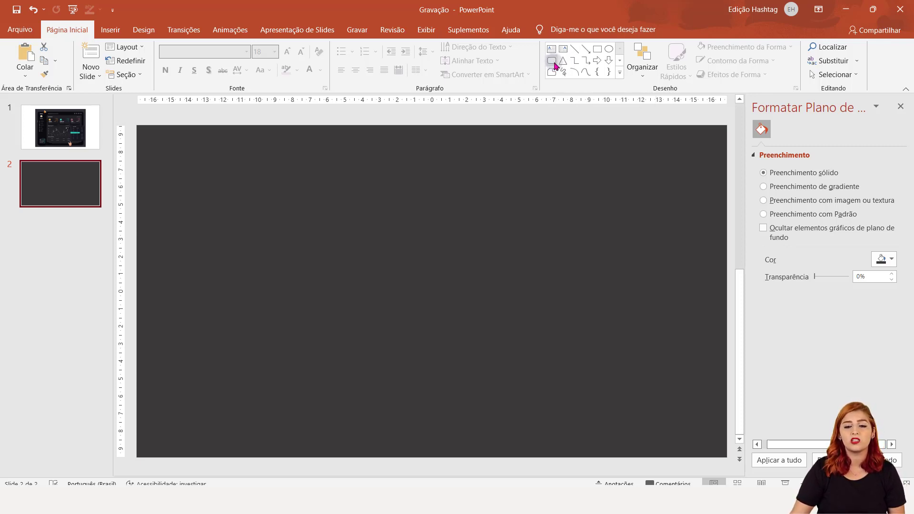
click(619, 72)
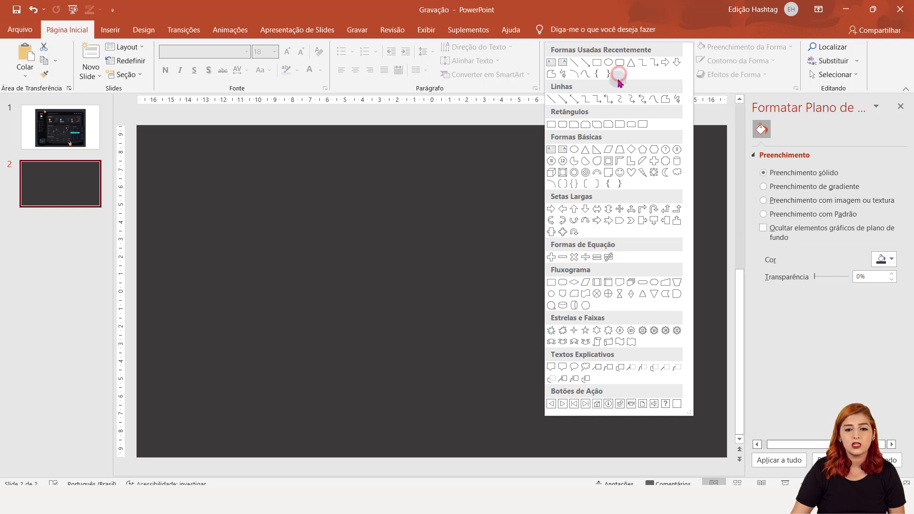
click(564, 124)
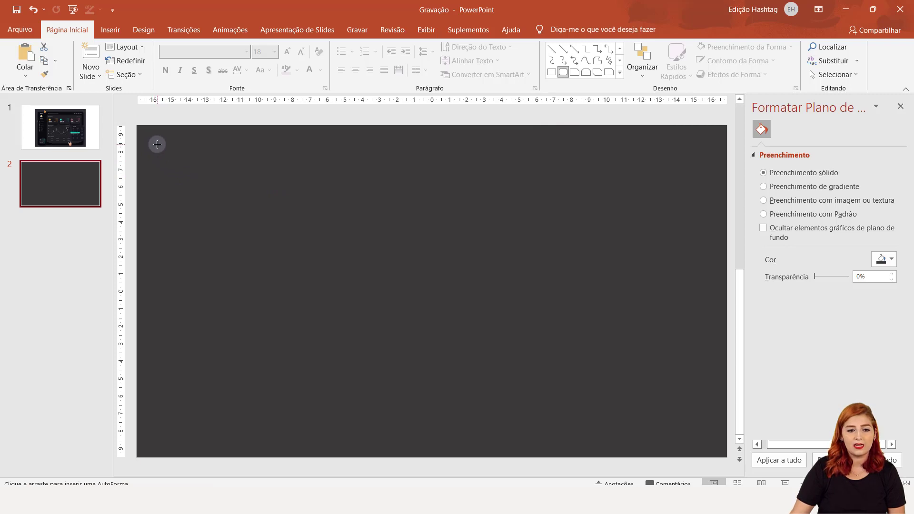
Draw a large rounded rectangle on slide 2 with flatter corners and no outline.
drag(275, 220, 711, 441)
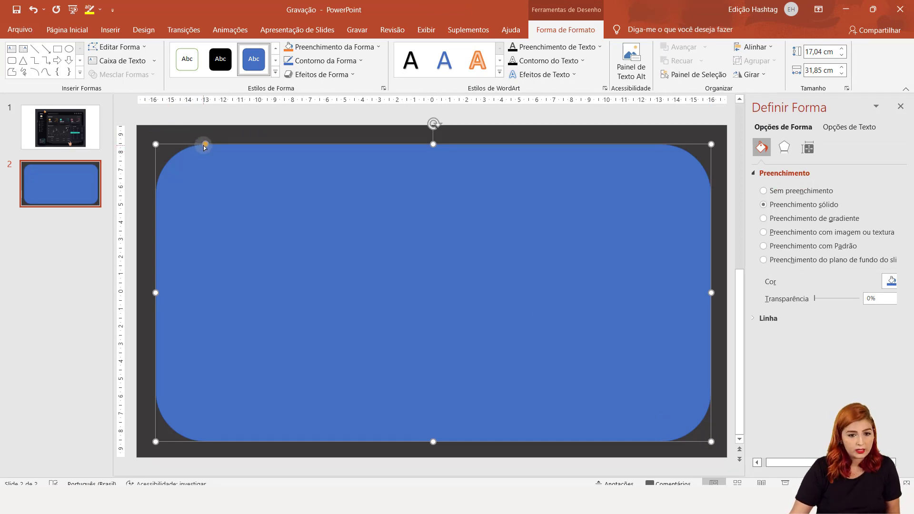
drag(205, 148, 169, 142)
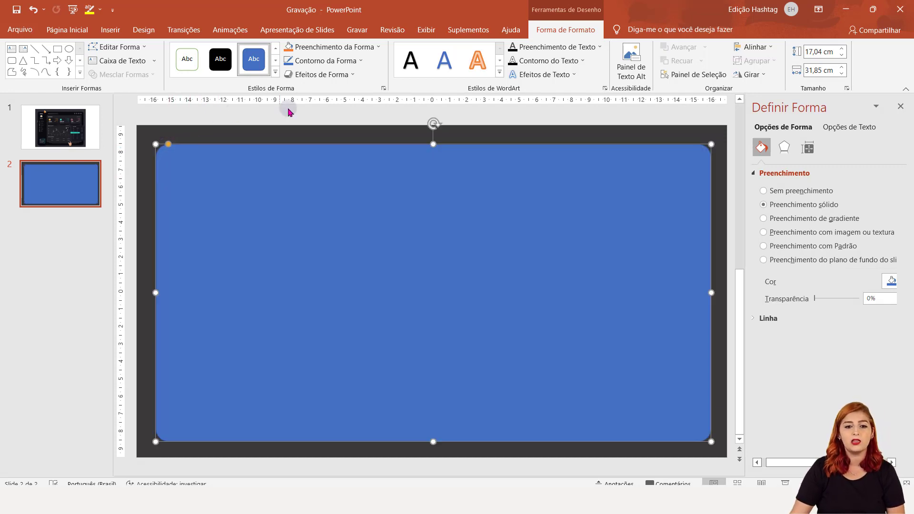
click(357, 69)
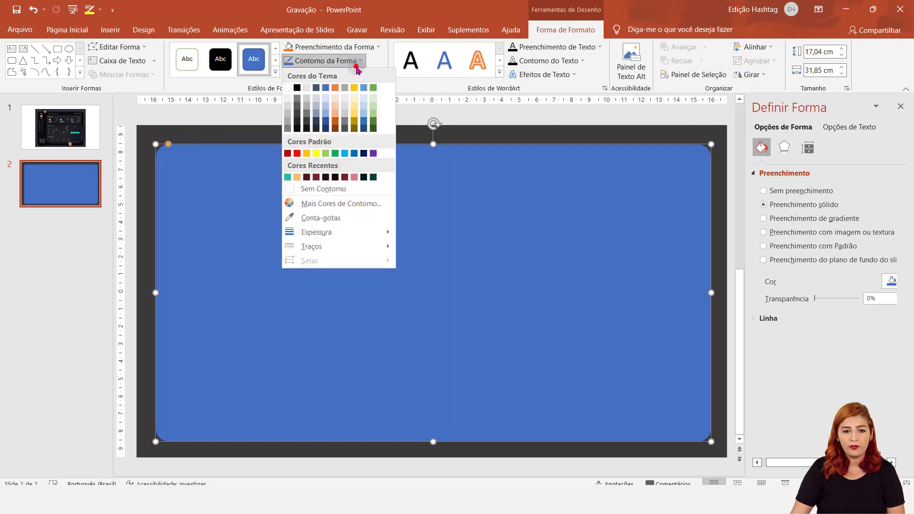
click(333, 188)
Fill the rectangle near-black and check the reference on slide 1.
click(323, 47)
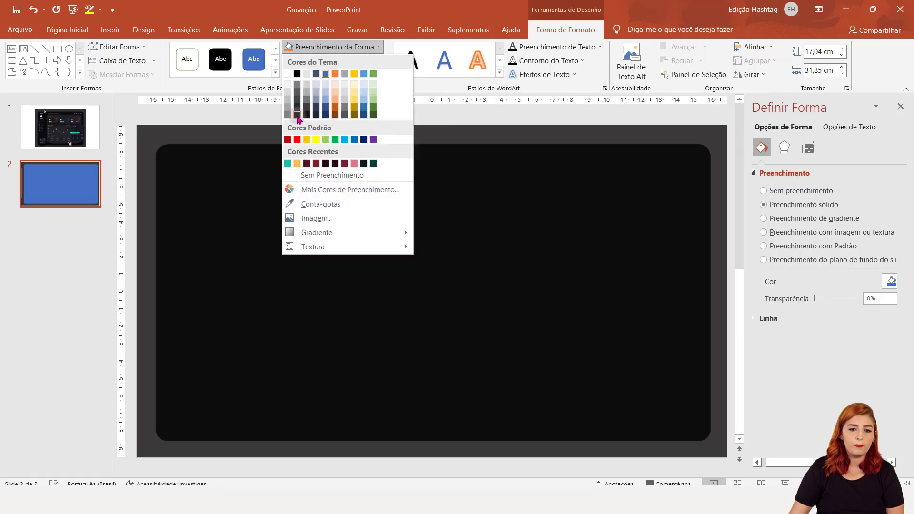
click(296, 114)
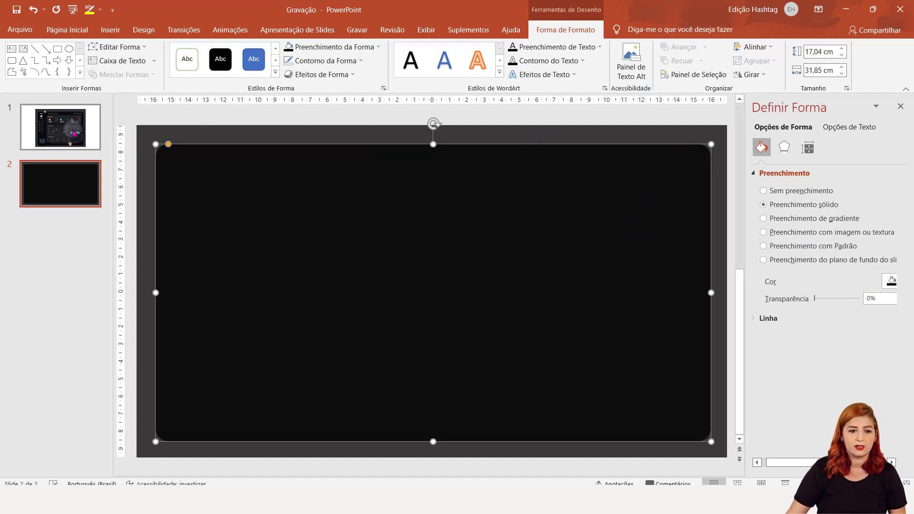
click(81, 126)
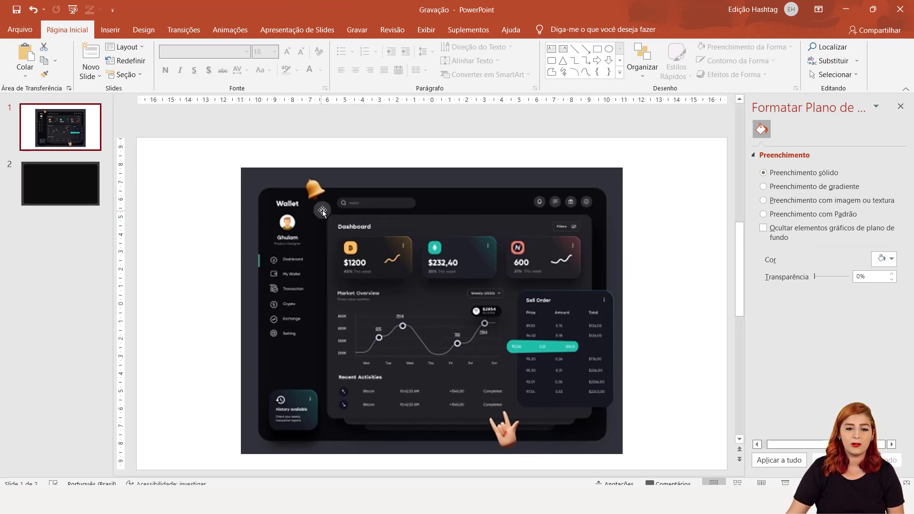
Draw a second rounded panel over the right side of slide 2 and adjust its size and corners.
click(87, 170)
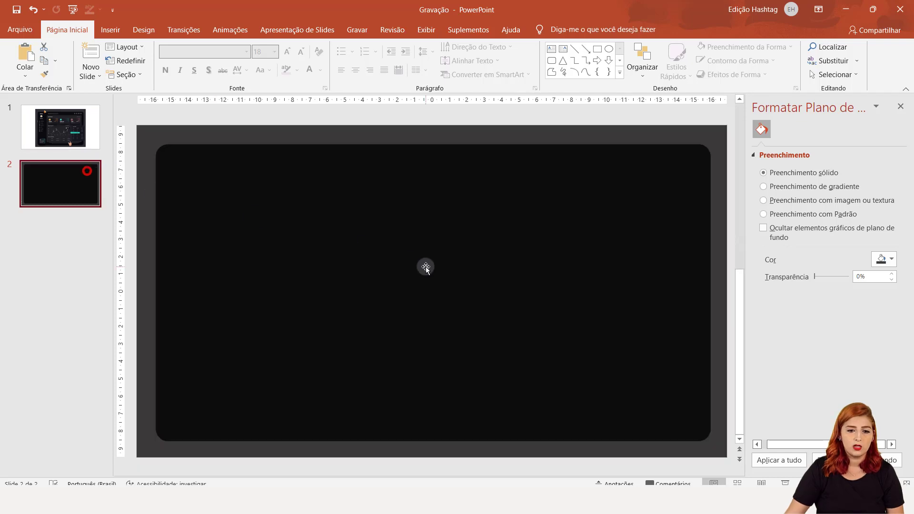
click(552, 63)
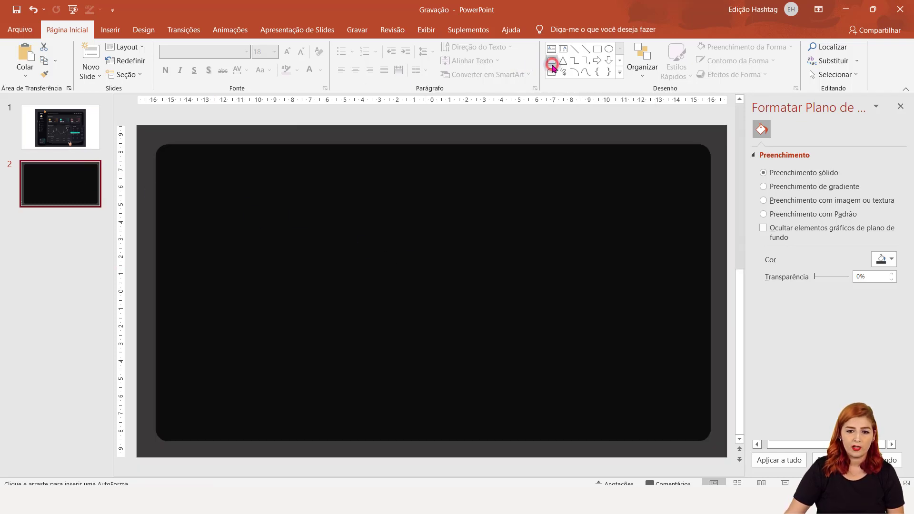
drag(334, 170, 694, 421)
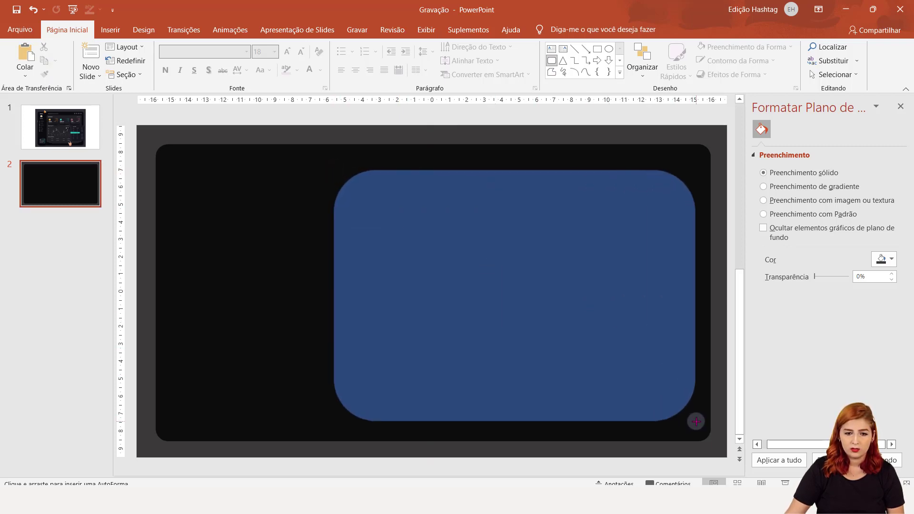
drag(695, 420, 711, 422)
drag(682, 348, 664, 348)
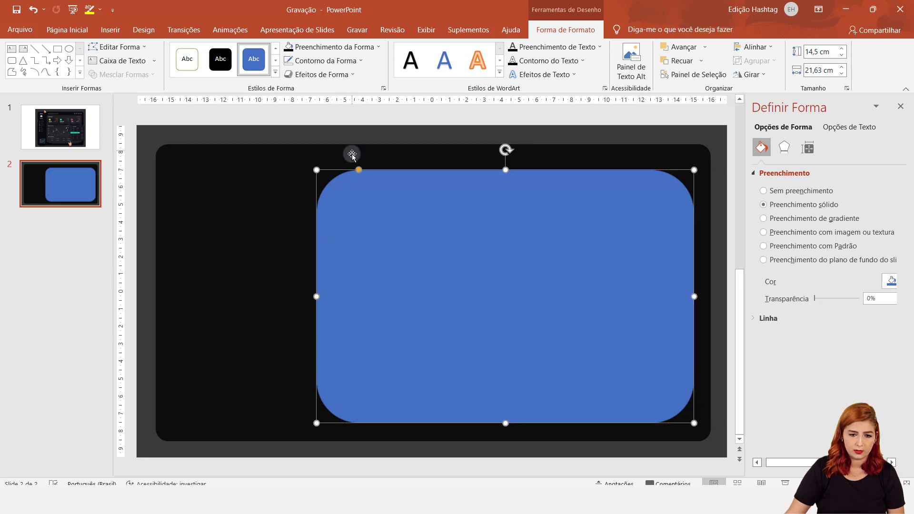
drag(359, 170, 331, 170)
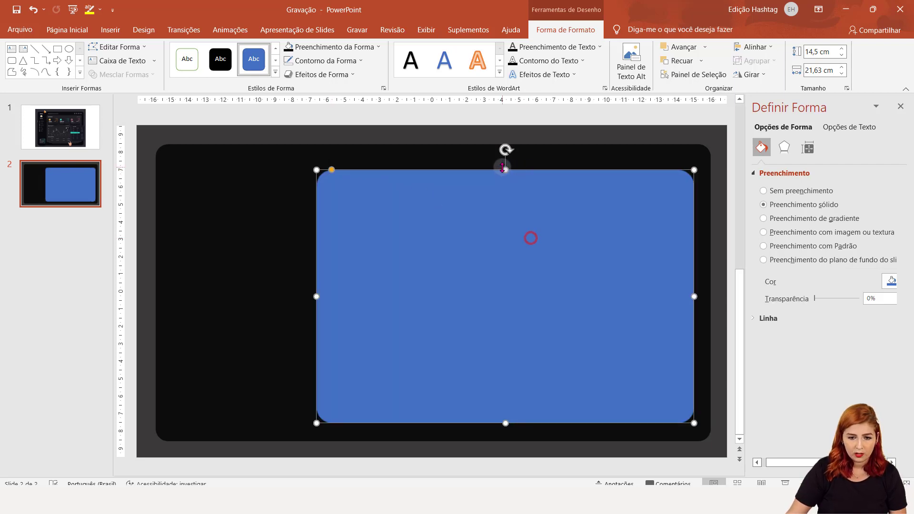
drag(502, 169, 503, 162)
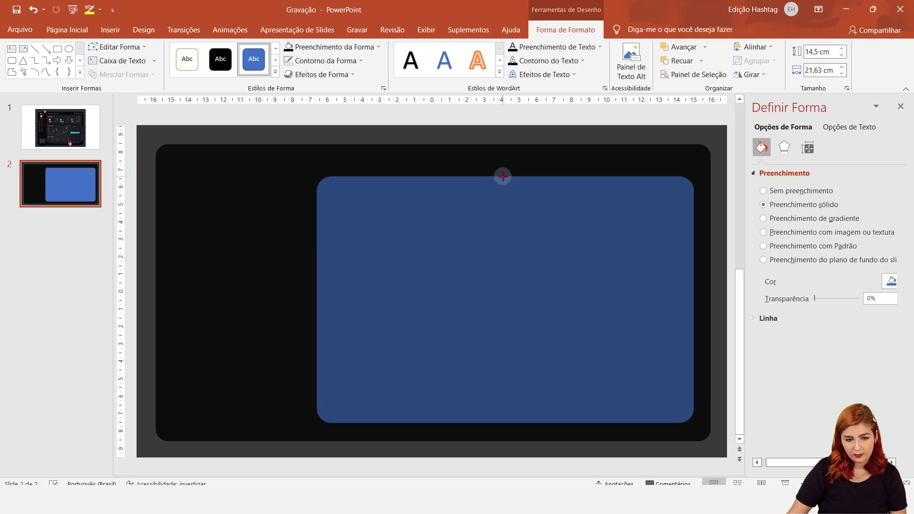
drag(503, 163, 504, 176)
click(538, 244)
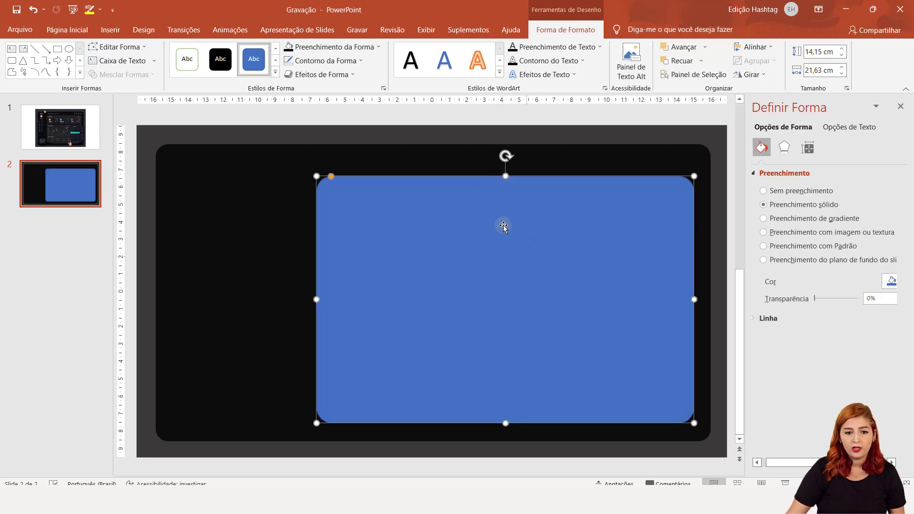
Give the panel no outline and a dark grey fill.
click(325, 60)
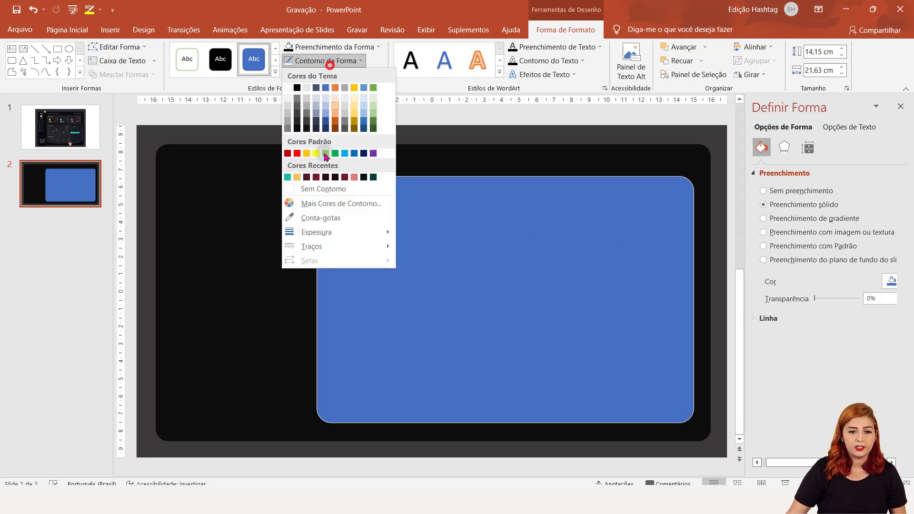
click(325, 186)
click(333, 46)
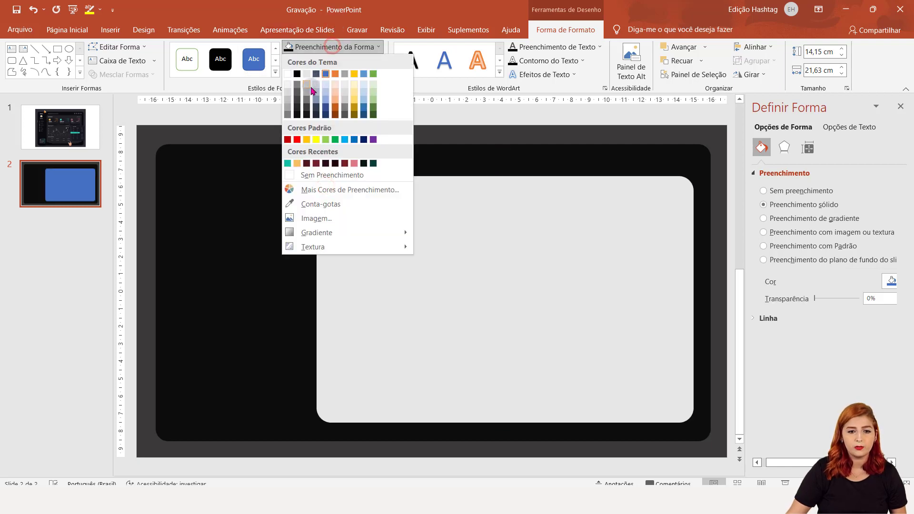
click(308, 110)
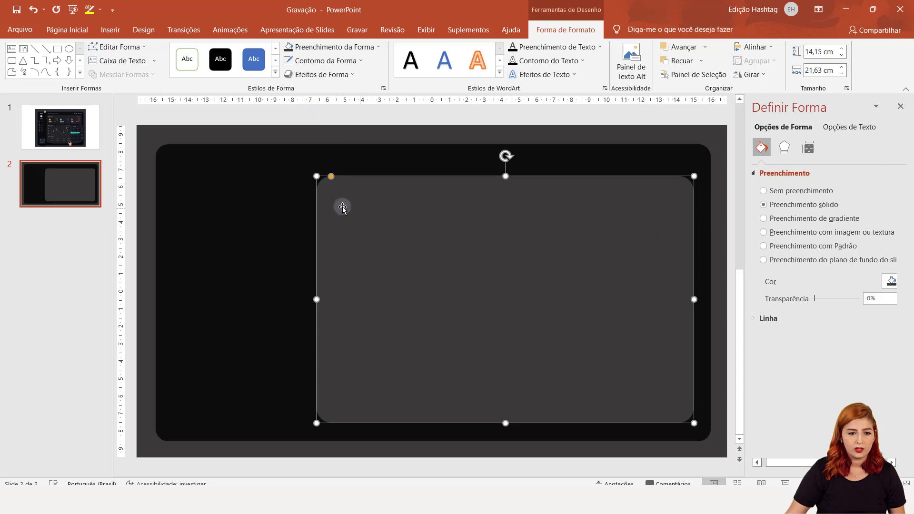
After comparing with slide 1, extend the grey panel's left edge slightly further left.
click(83, 141)
click(79, 187)
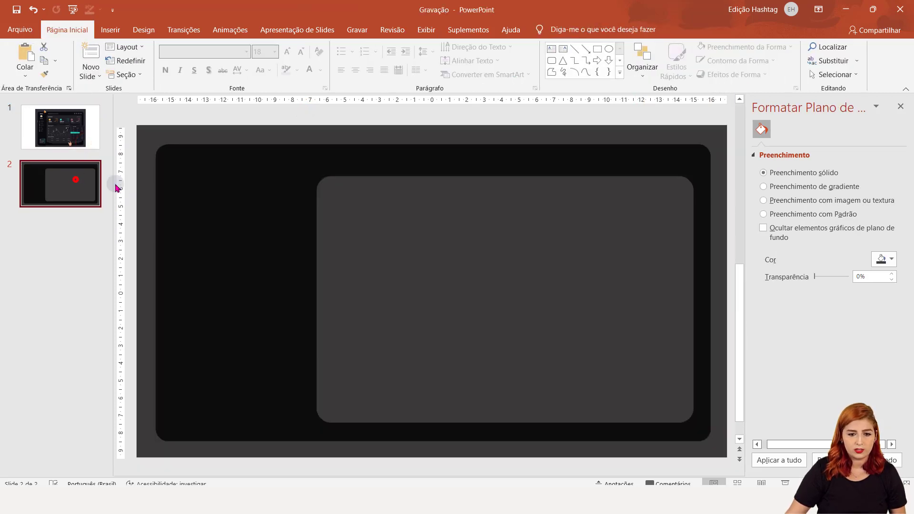
click(370, 306)
drag(302, 296, 292, 296)
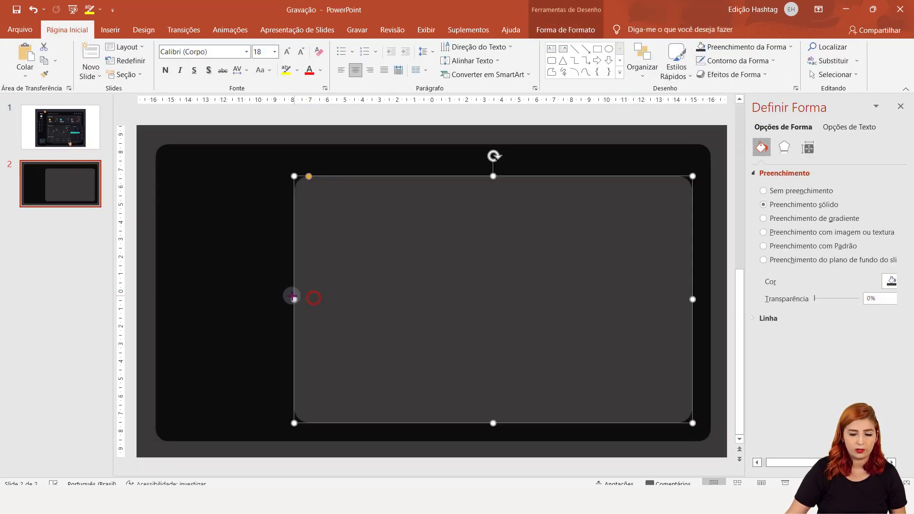
click(62, 129)
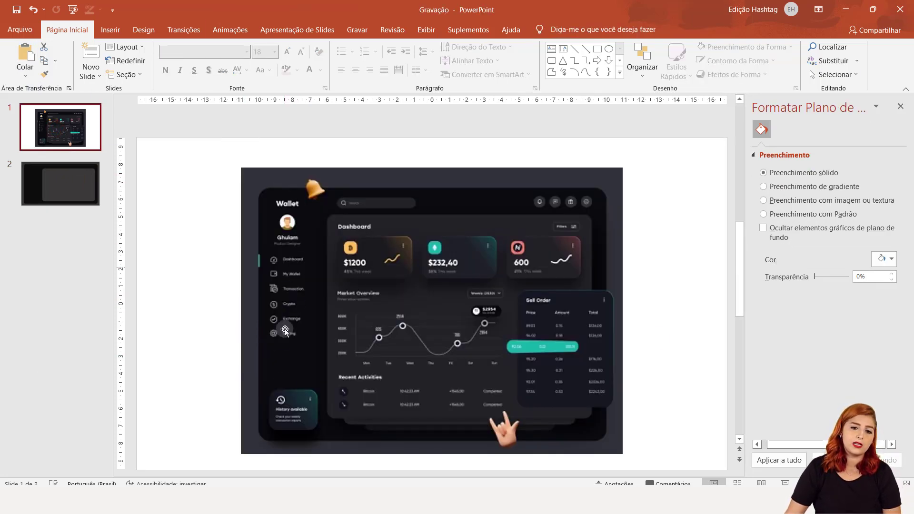
Return to slide 2 and pick the Oval shape.
click(56, 184)
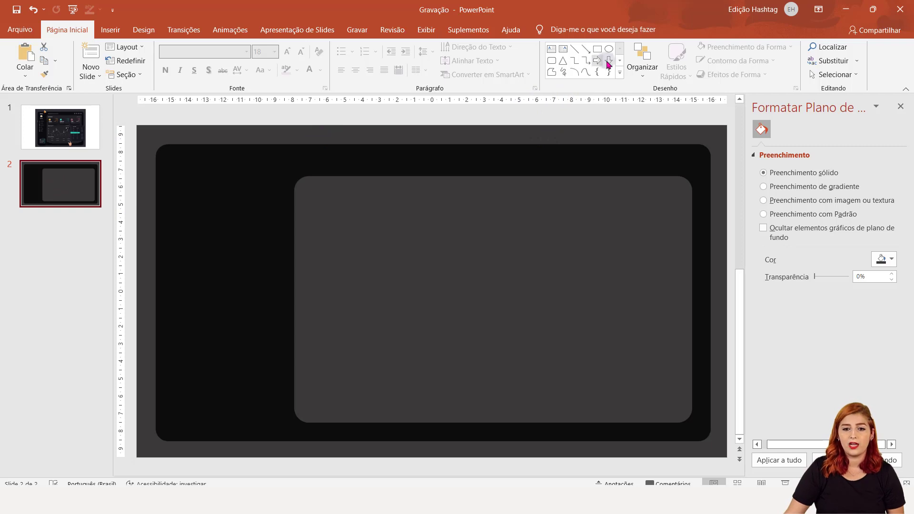
click(609, 50)
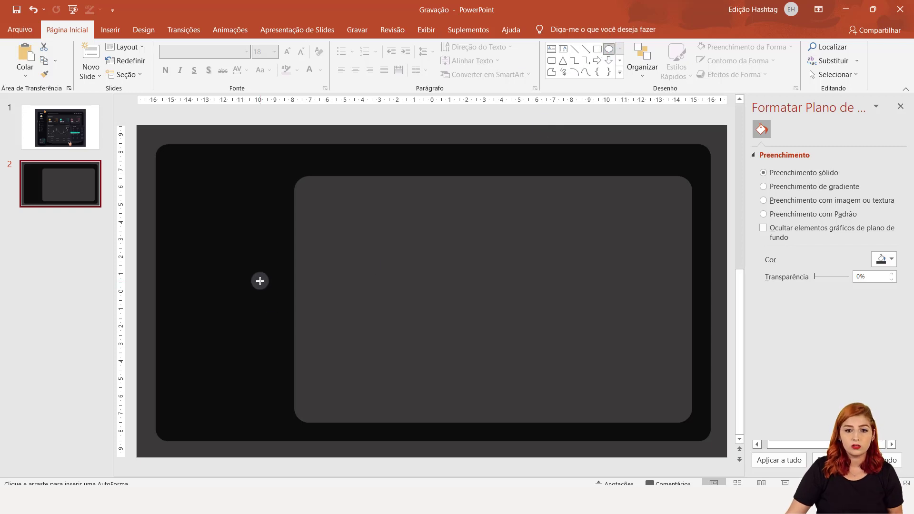
Draw a small 2,1 cm circle near slide 2's top-left with the Oval tool.
click(610, 48)
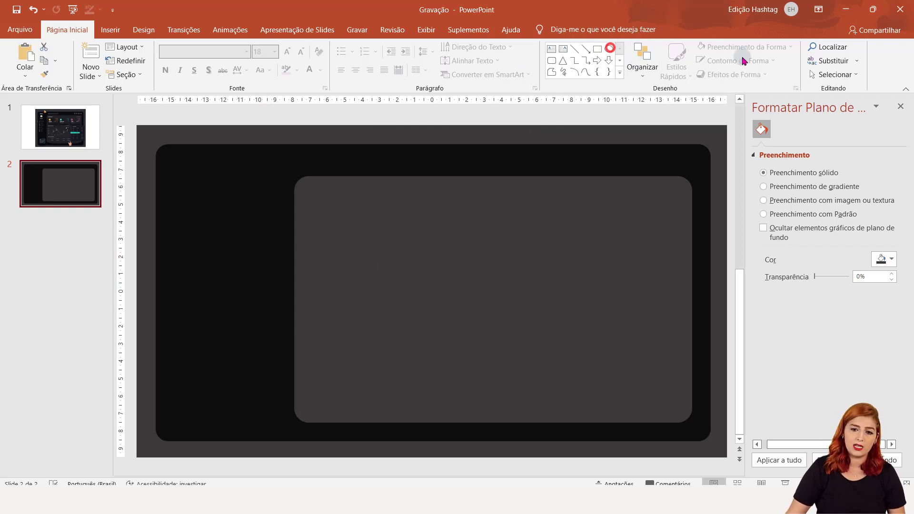
click(610, 49)
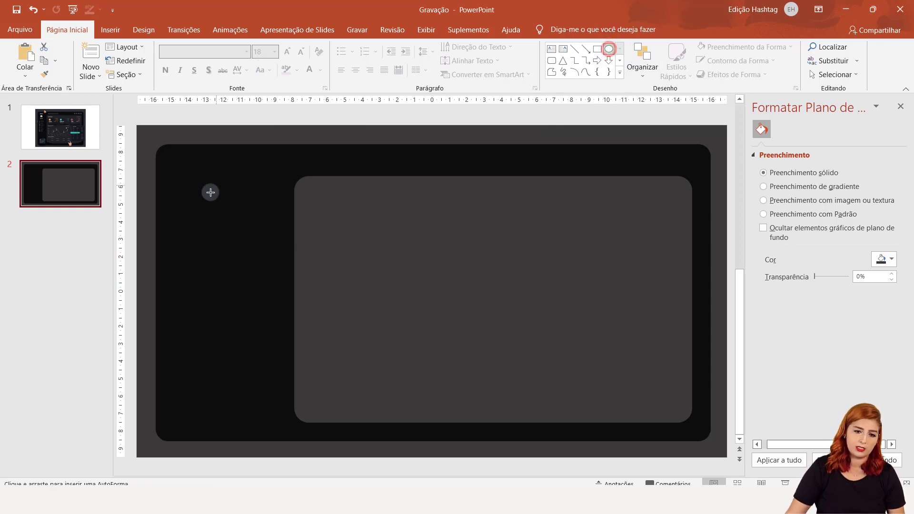
mouse_move(182, 192)
mouse_down()
mouse_move(223, 230)
mouse_move(213, 220)
mouse_move(221, 200)
mouse_up()
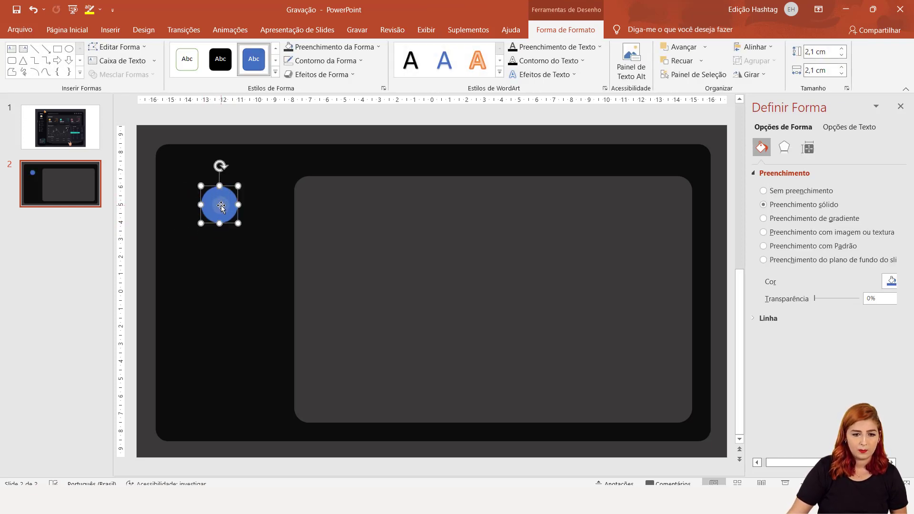
Make the circle white with no outline, nudge it down, and view slide 1.
click(306, 61)
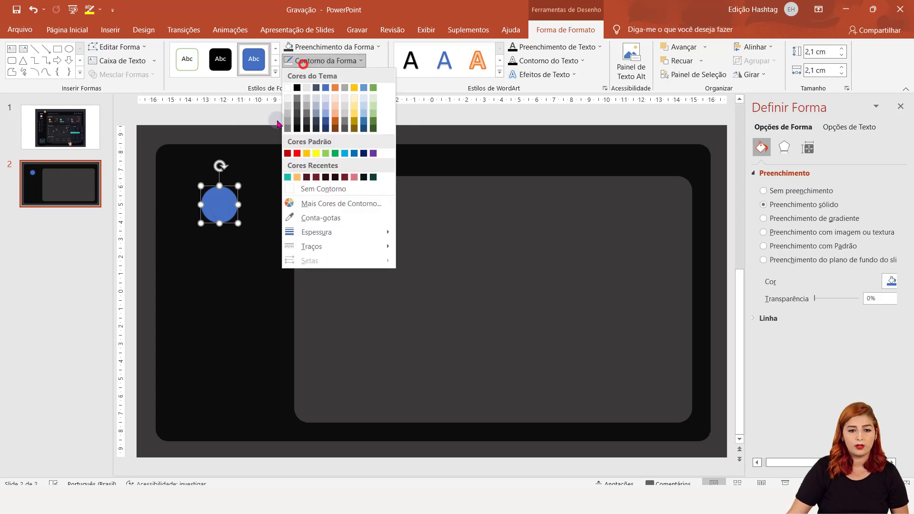
click(292, 193)
click(309, 48)
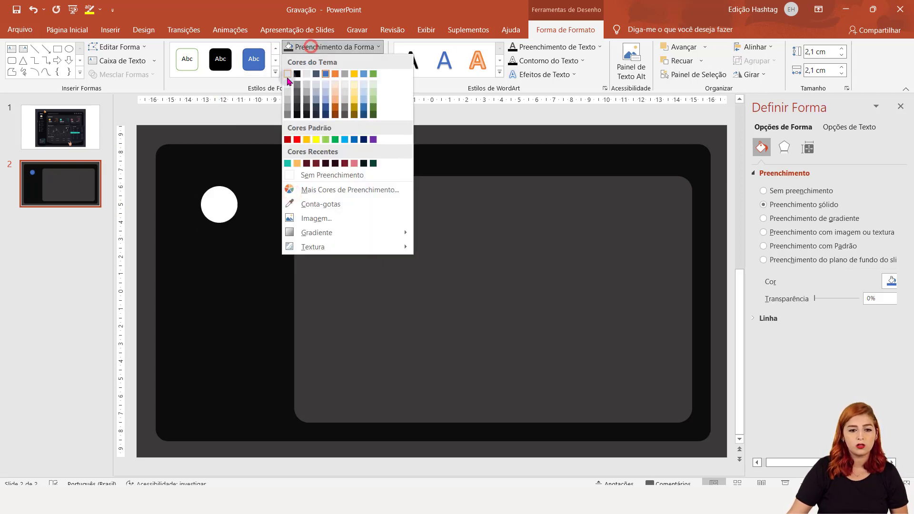
click(287, 75)
drag(226, 197, 227, 208)
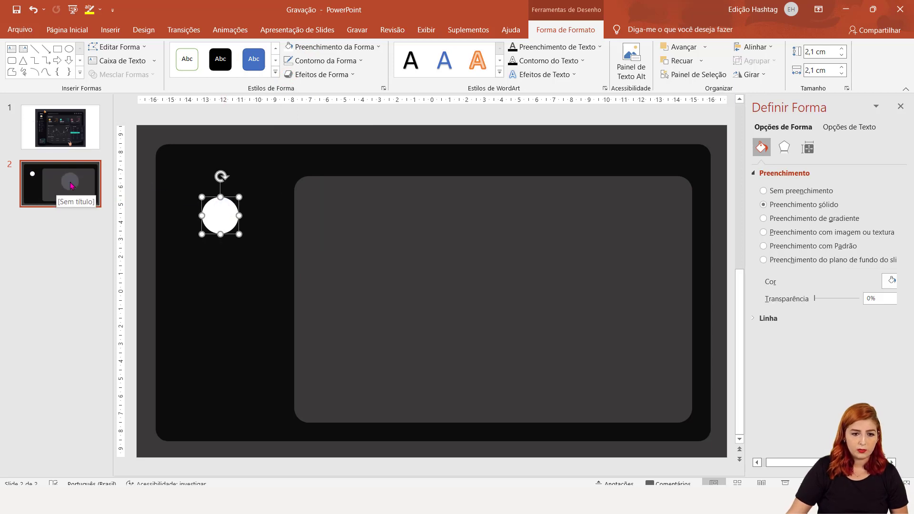
key(Page_Up)
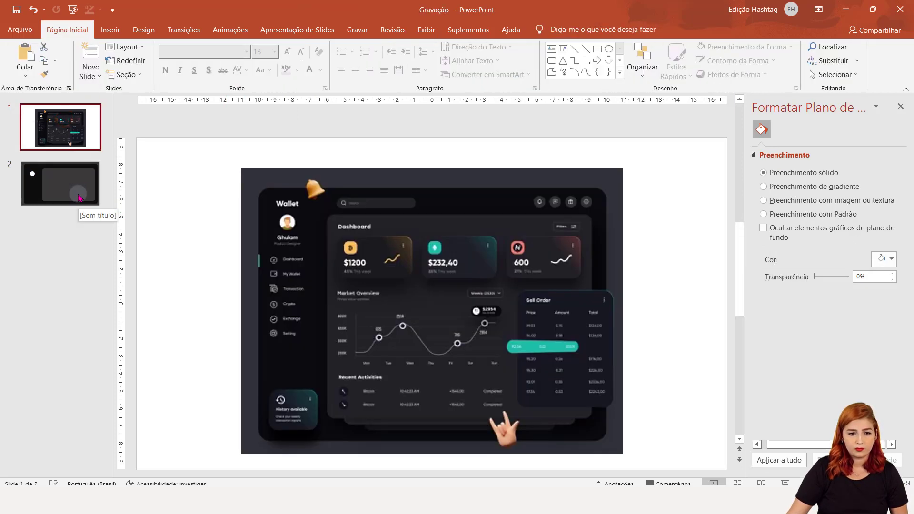
Select the white circle on slide 2, compare it with slide 1, then switch windows.
click(79, 198)
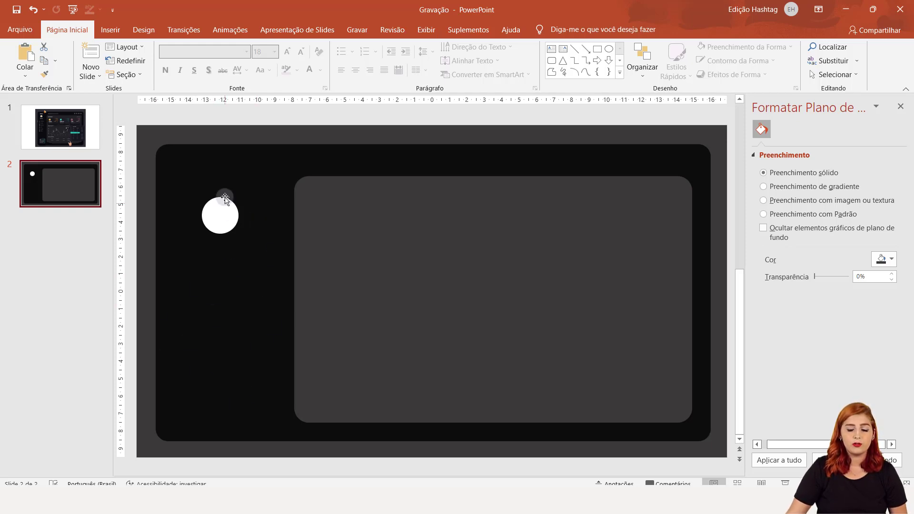
click(221, 215)
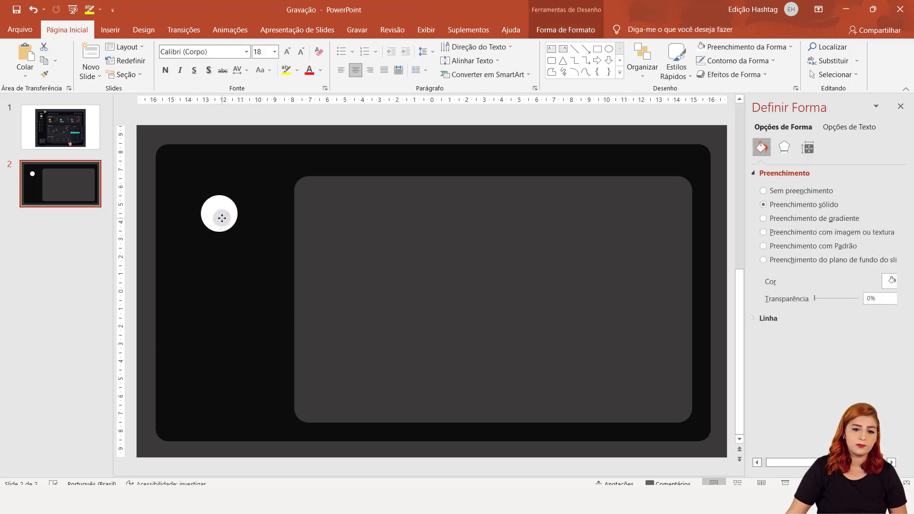
click(60, 124)
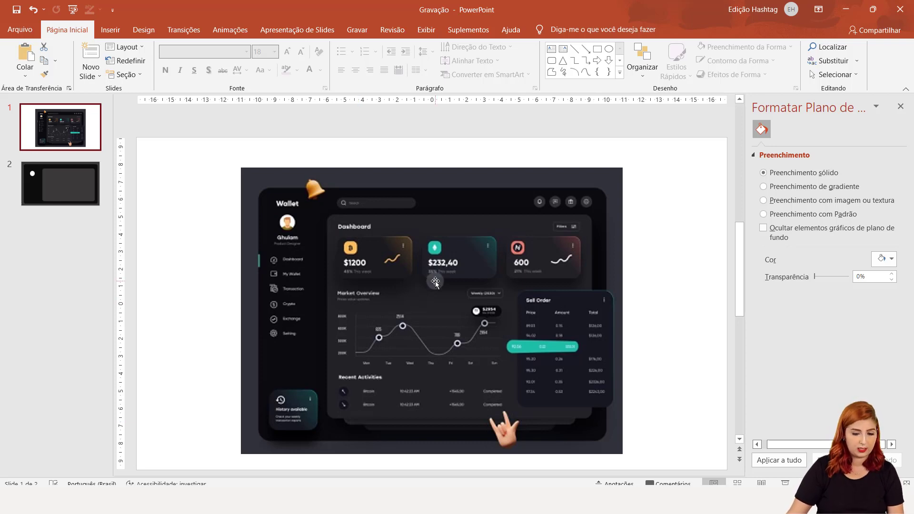
key(alt+Tab)
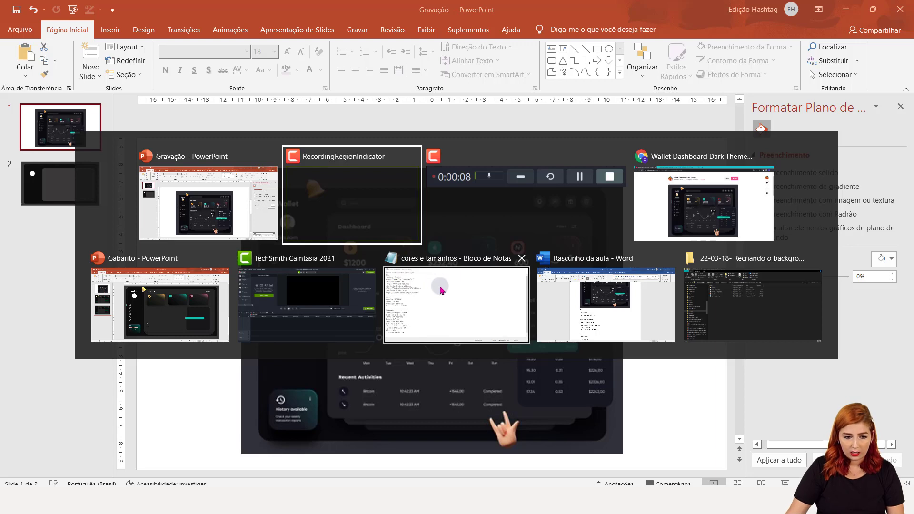
Switch to the browser and open the Flaticon icon site.
key(Tab)
key(Tab)
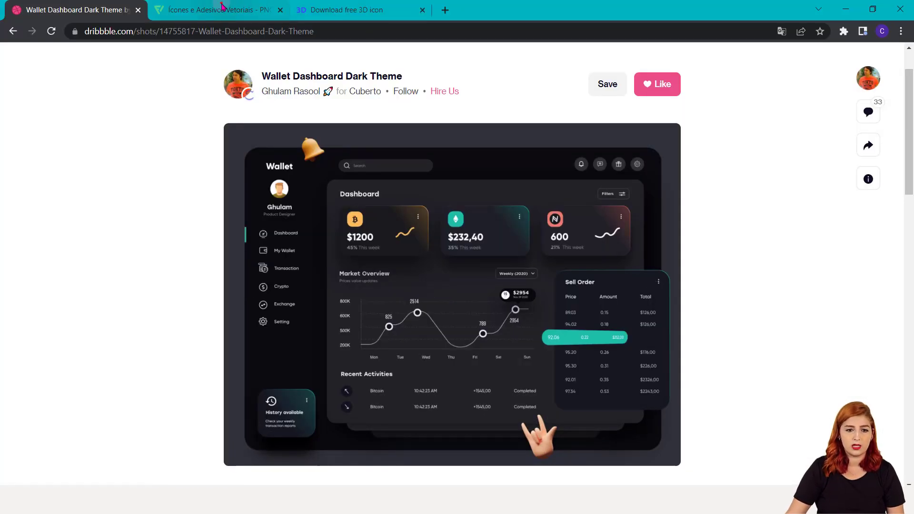
click(222, 6)
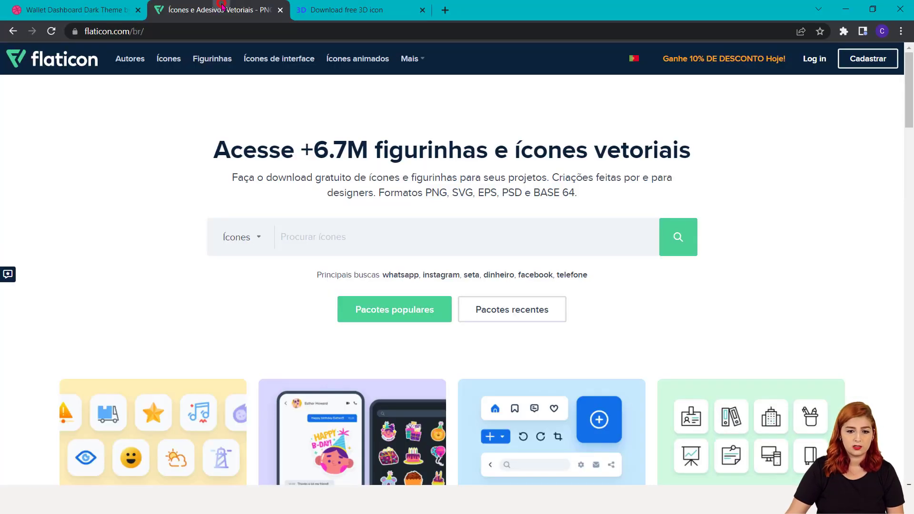
click(307, 7)
click(233, 7)
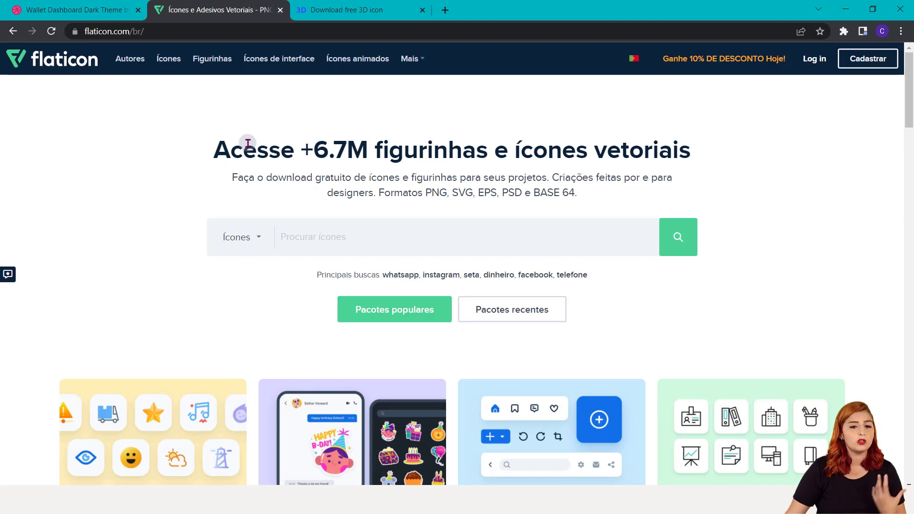
scroll(248, 142, down, 5)
scroll(248, 142, up, 5)
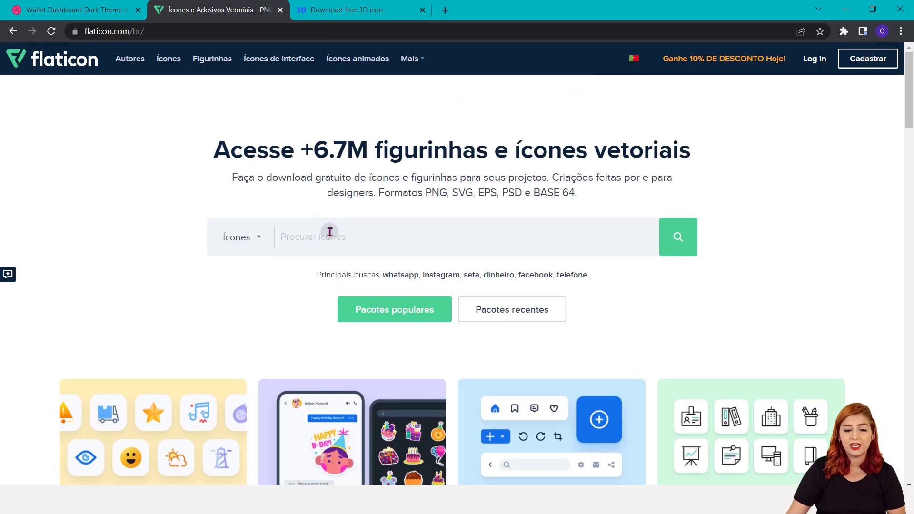
click(323, 236)
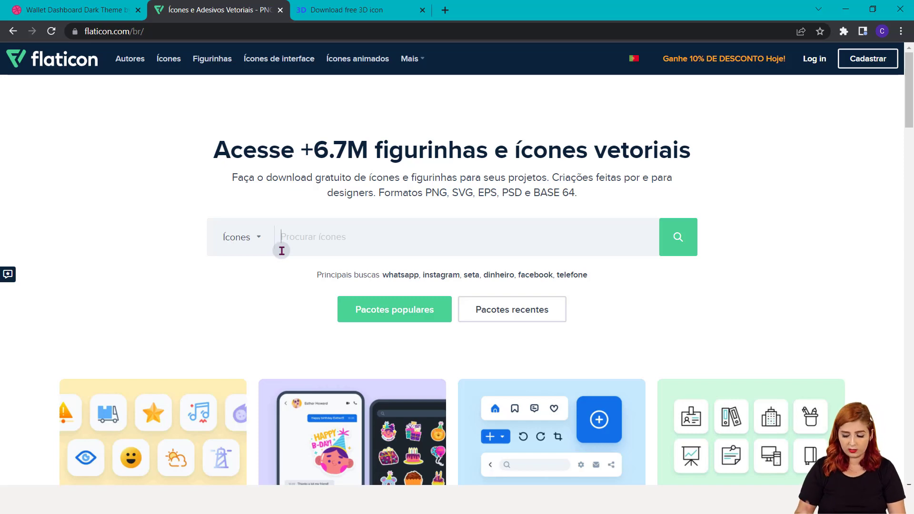
text(+)
key(Return)
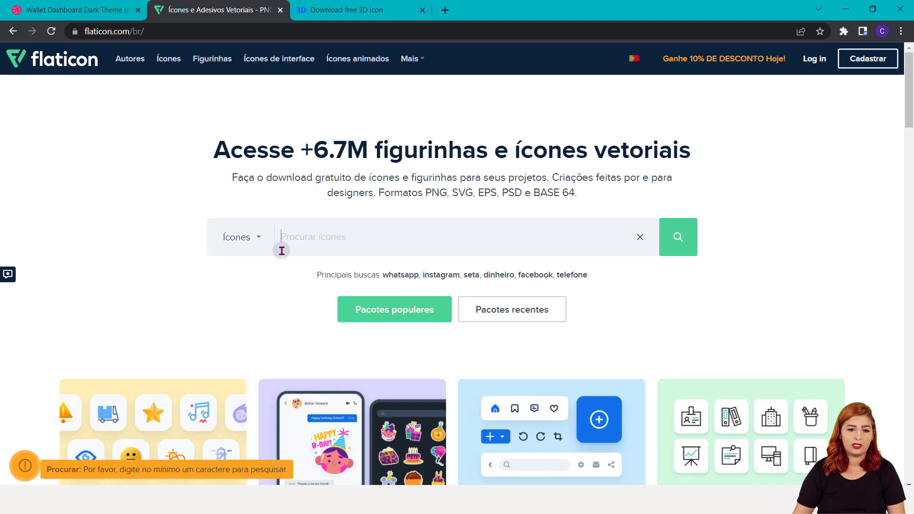
scroll(350, 258, down, 5)
scroll(350, 258, up, 5)
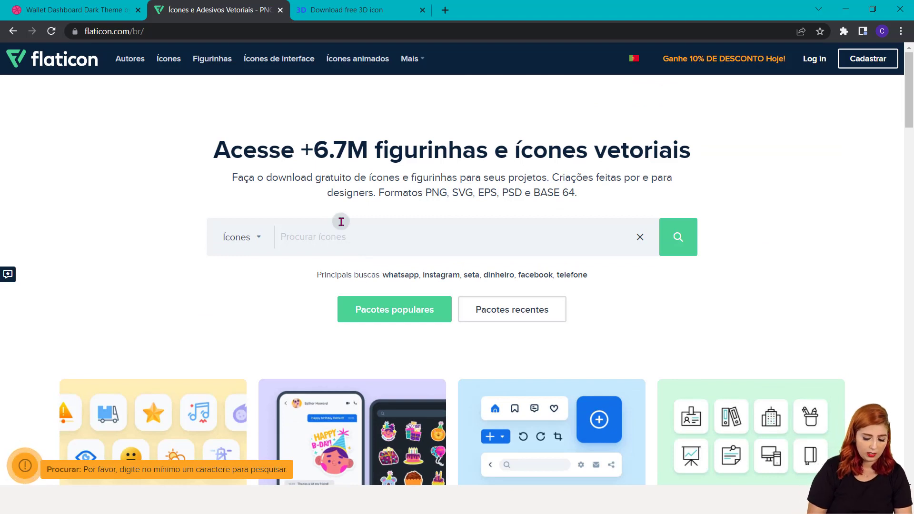
Search Flaticon for 'informação' icons.
text(informaç)
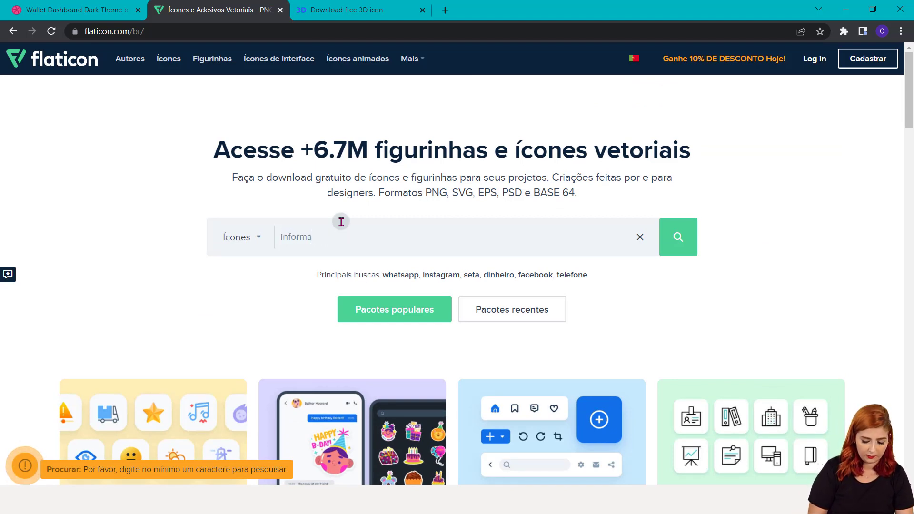
text(ão)
key(Return)
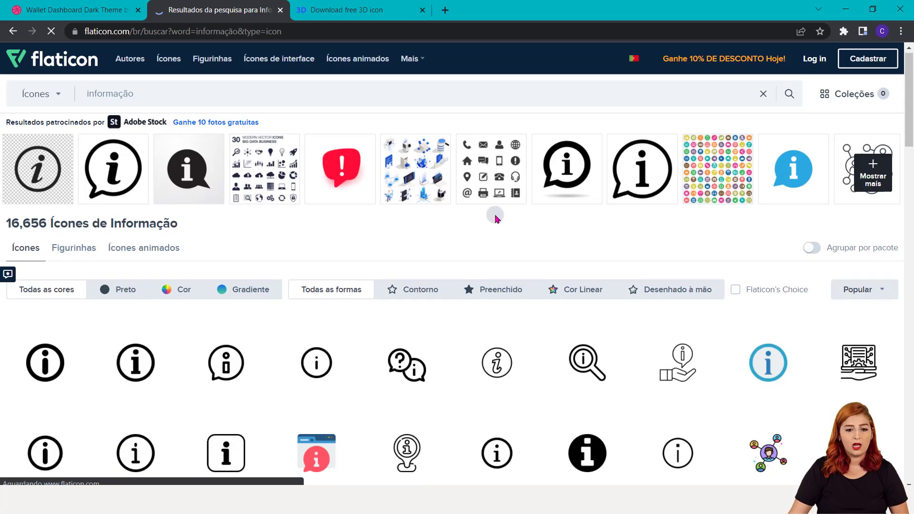
scroll(493, 214, down, 3)
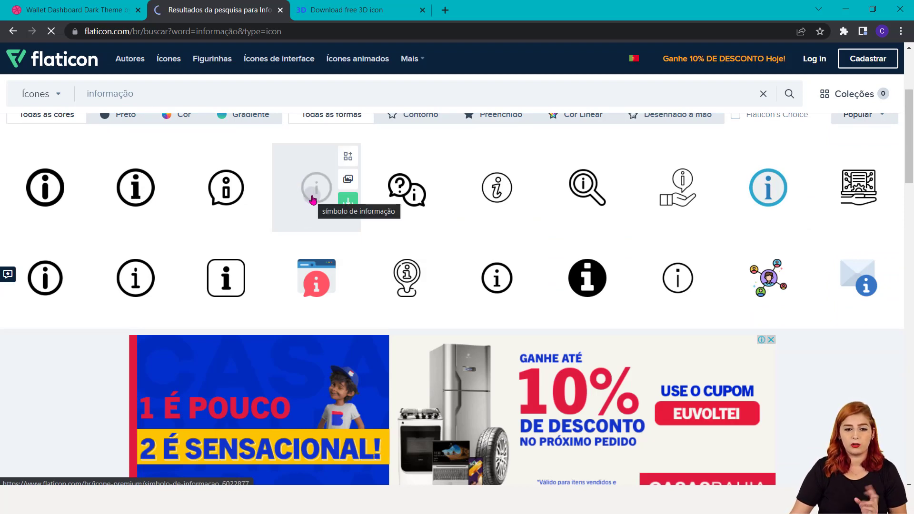
Open the outlined Símbolo De Informação icon, try its editor, and dismiss the registration banner.
click(311, 197)
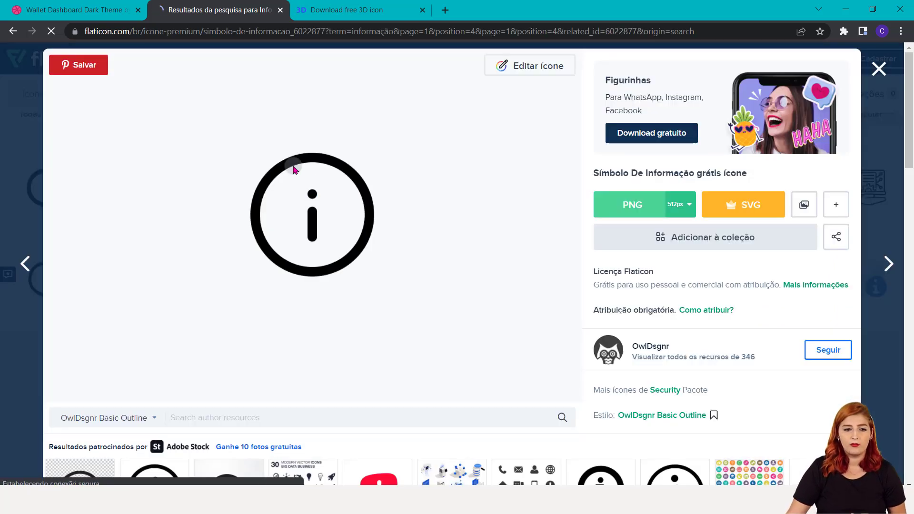
click(518, 69)
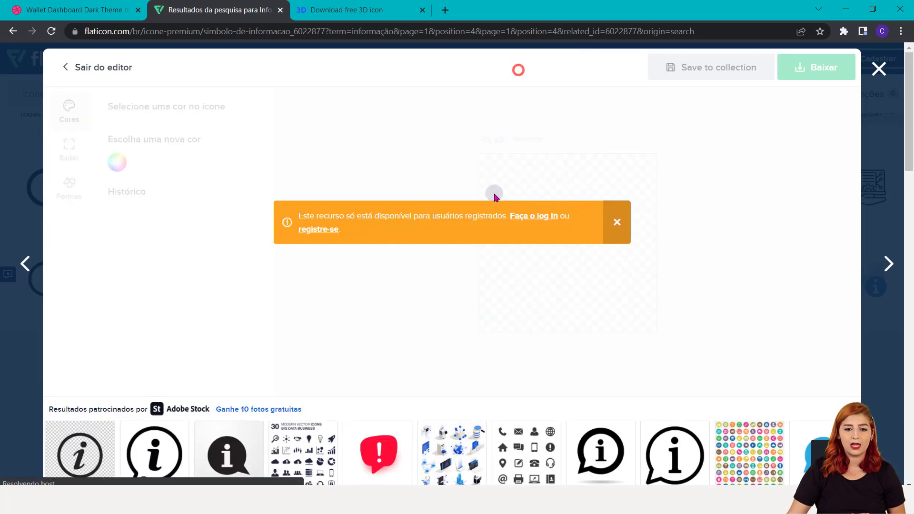
click(617, 222)
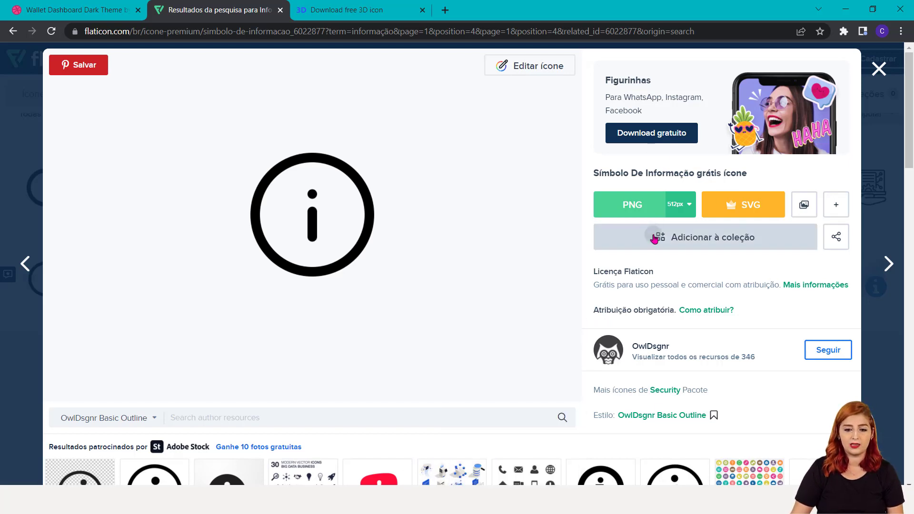
Switch to the Gravação presentation and show slide 2.
key(alt+Tab)
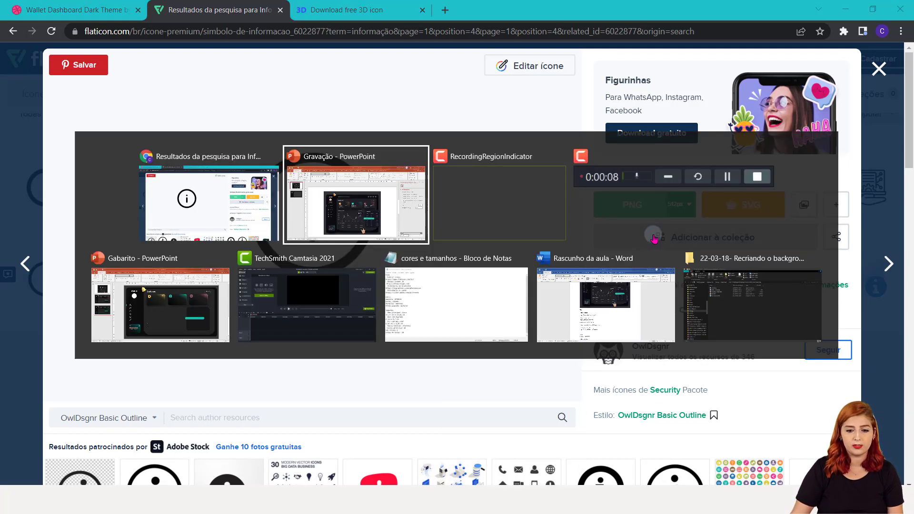
key(alt+Tab)
key(alt+Tab)
key(alt+Tab)
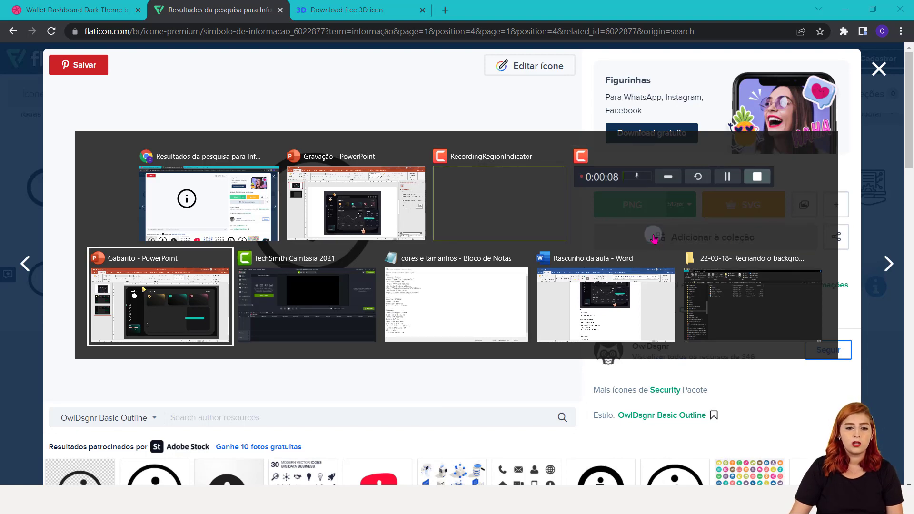
key(alt+Tab)
key(alt+Tab)
key(alt+Tab)
key(alt+Tab)
key(alt+Tab)
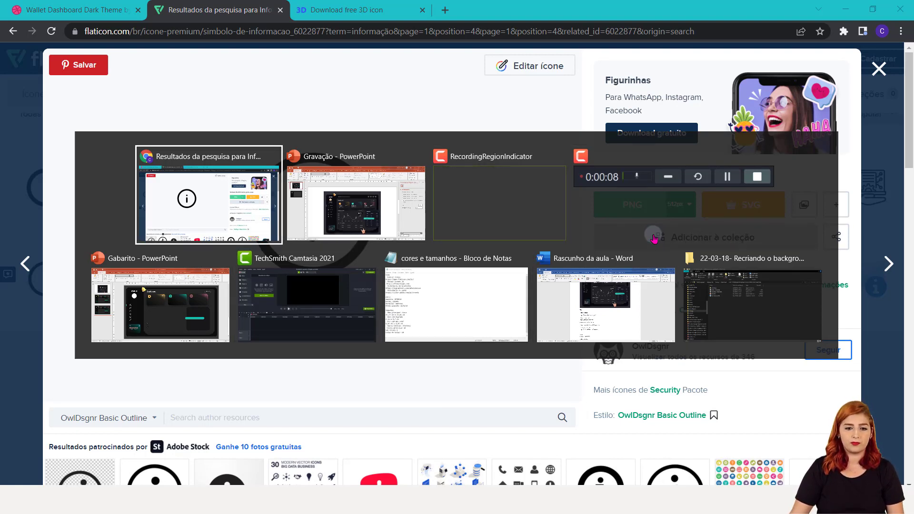
key(alt+Tab)
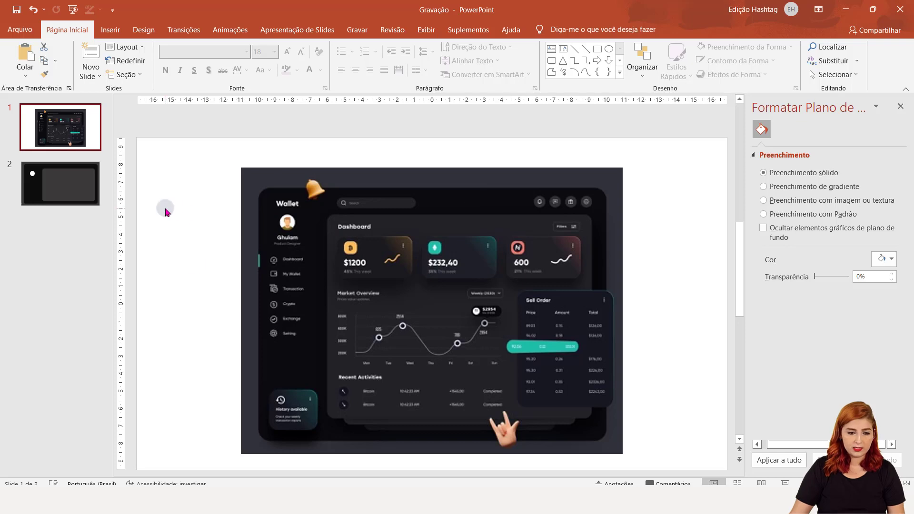
key(Page_Down)
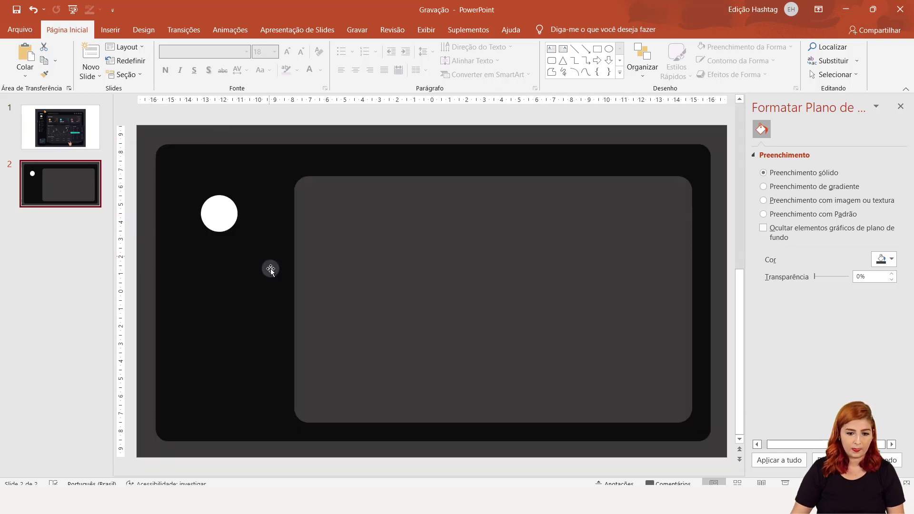
Bring the project files folder in File Explorer to the front.
key(alt+Tab)
key(alt+Tab)
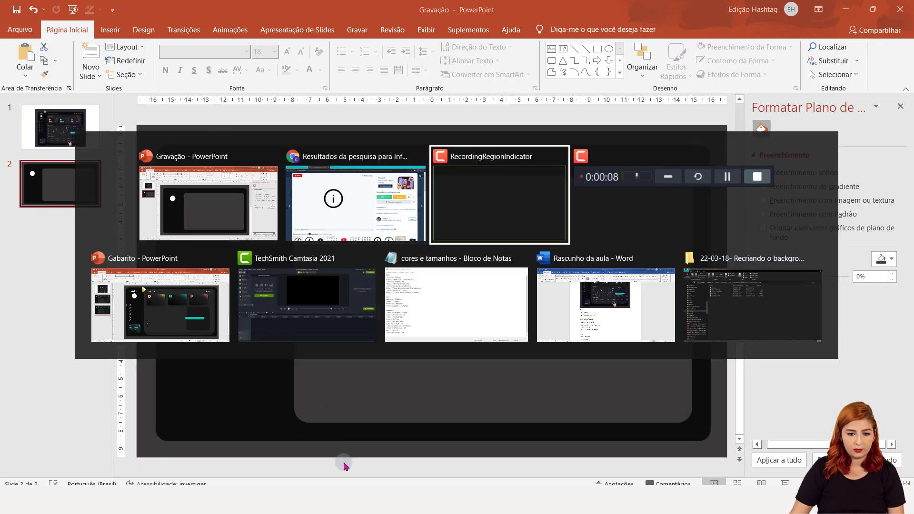
key(alt+Tab)
key(alt+Tab)
key(alt+Tab)
key(alt+Tab)
key(alt+Tab)
key(alt+Tab)
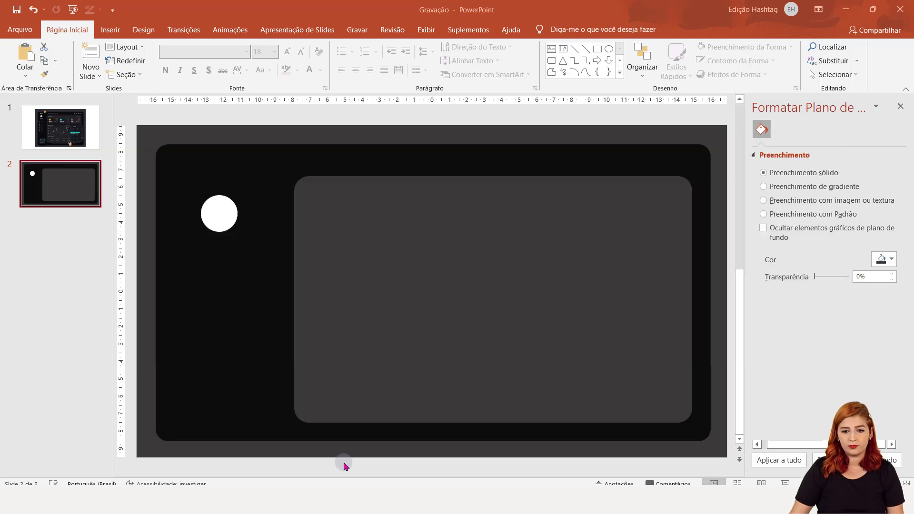
click(871, 5)
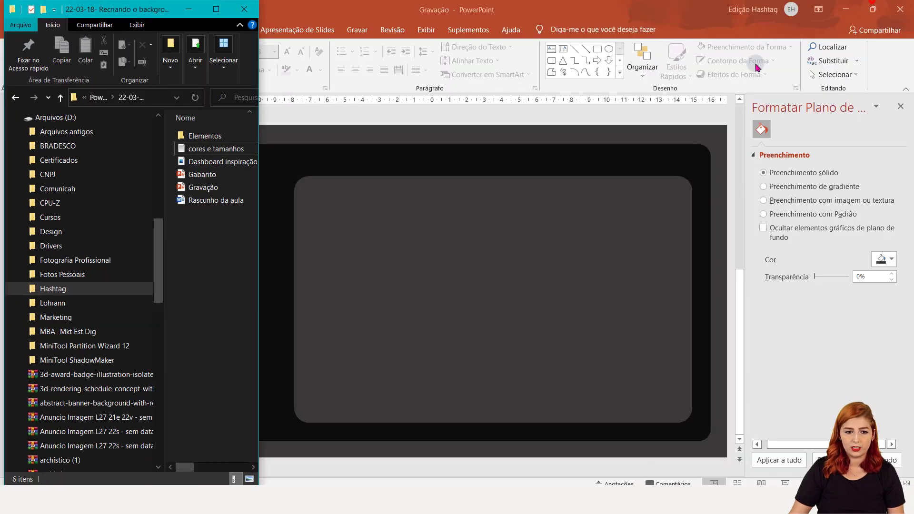
Open the Elementos folder and narrow the folder tree so icons fill three columns.
double_click(178, 135)
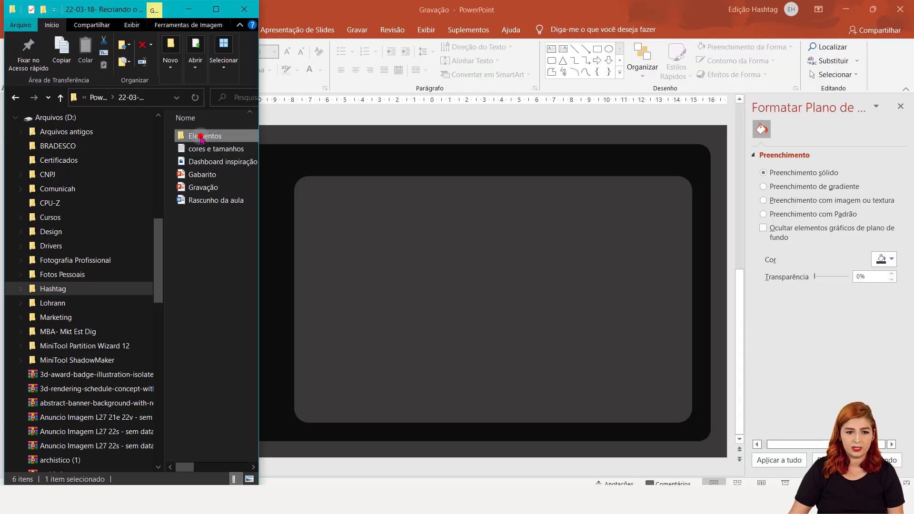
click(163, 205)
drag(164, 226, 38, 232)
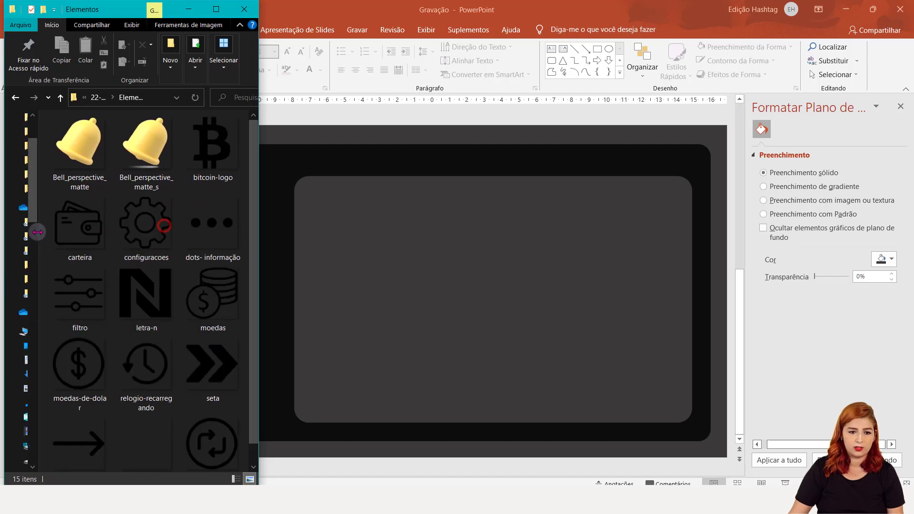
scroll(214, 310, down, 1)
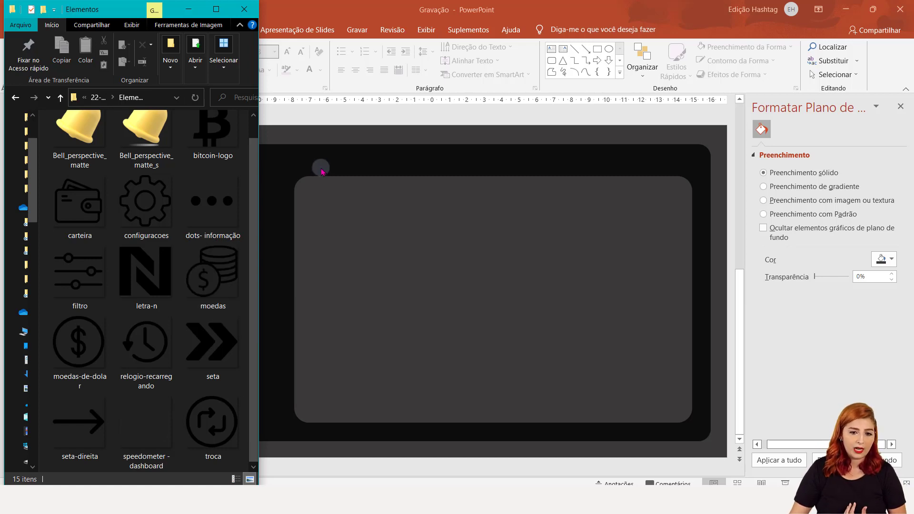
Check slide 1's reference dashboard and slide 2, then bring the Elementos folder back.
click(332, 151)
click(95, 141)
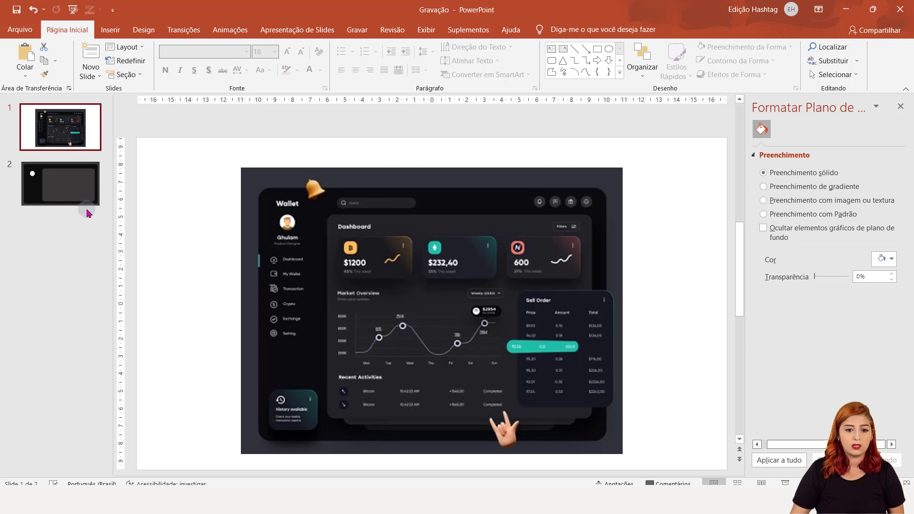
click(87, 211)
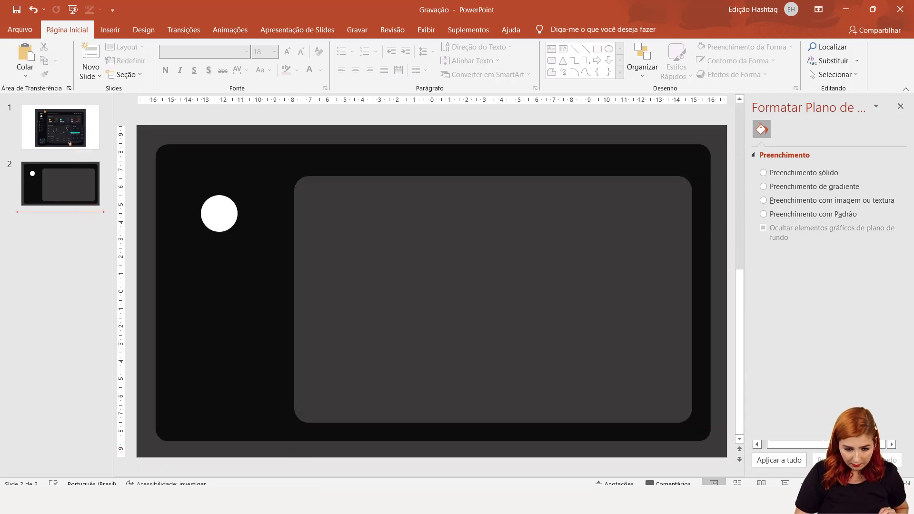
key(alt+Tab)
click(185, 324)
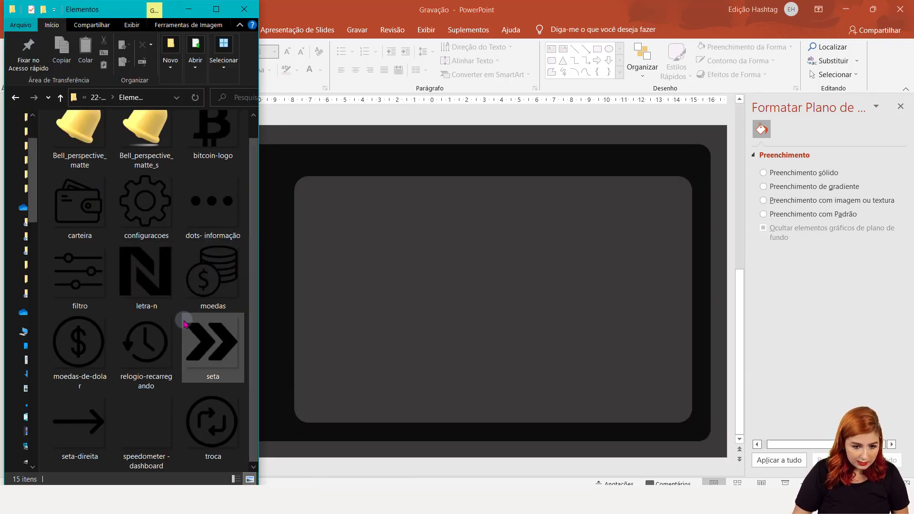
scroll(185, 324, up, 1)
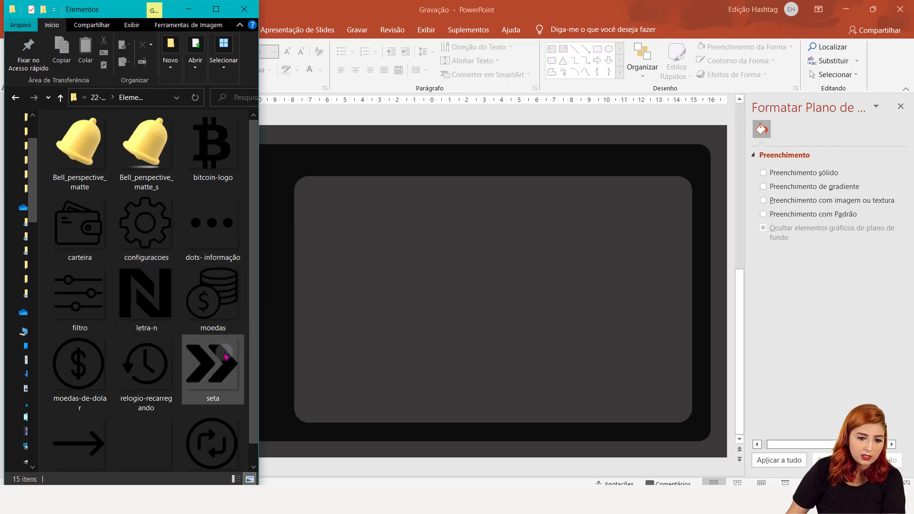
scroll(206, 313, down, 1)
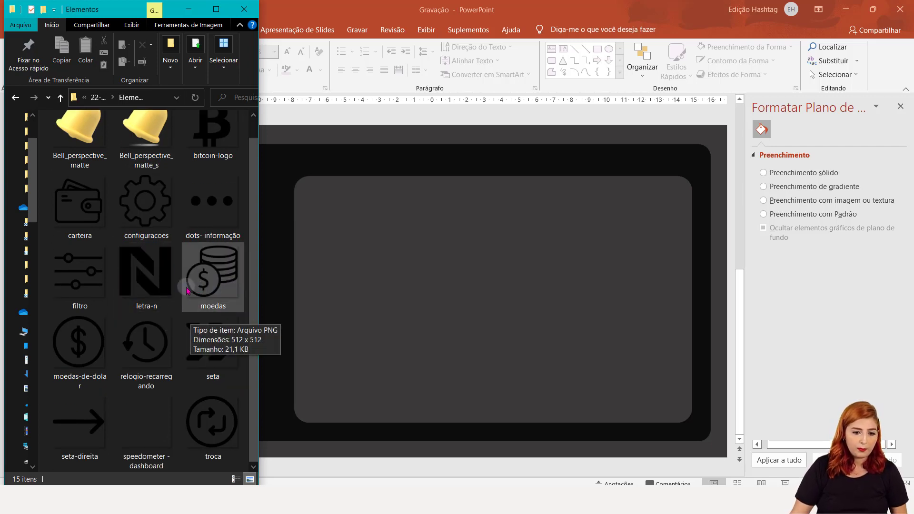
Insert the speedometer and carteira wallet icons onto slide 2 and shrink both small.
drag(146, 424, 396, 310)
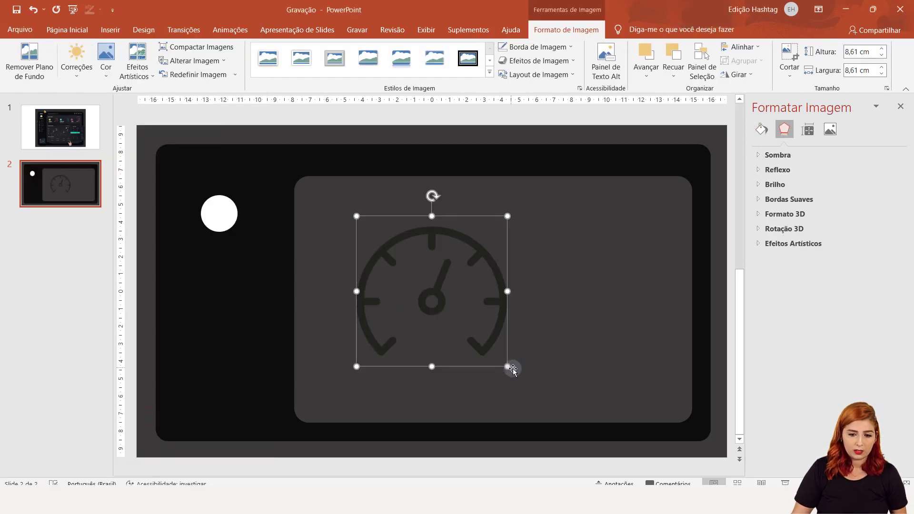
mouse_move(507, 366)
mouse_down()
mouse_move(368, 232)
mouse_move(193, 255)
mouse_up()
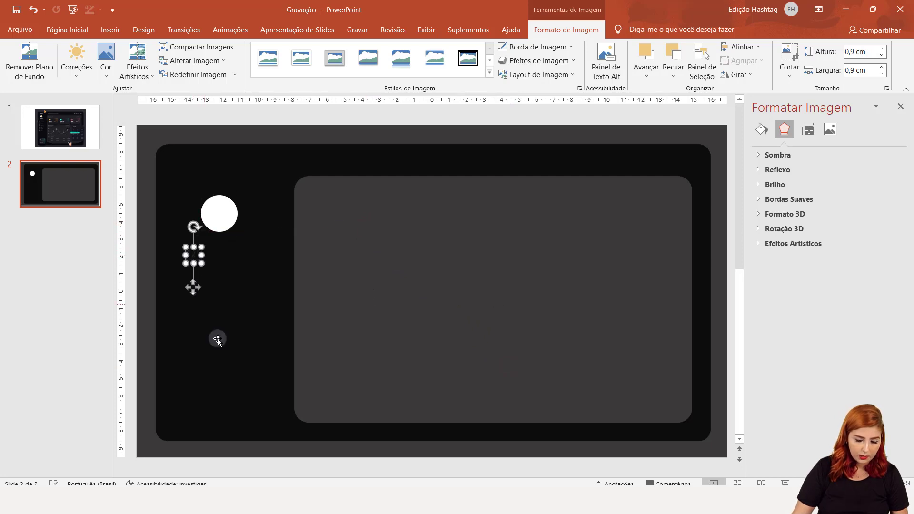
key(alt+Tab)
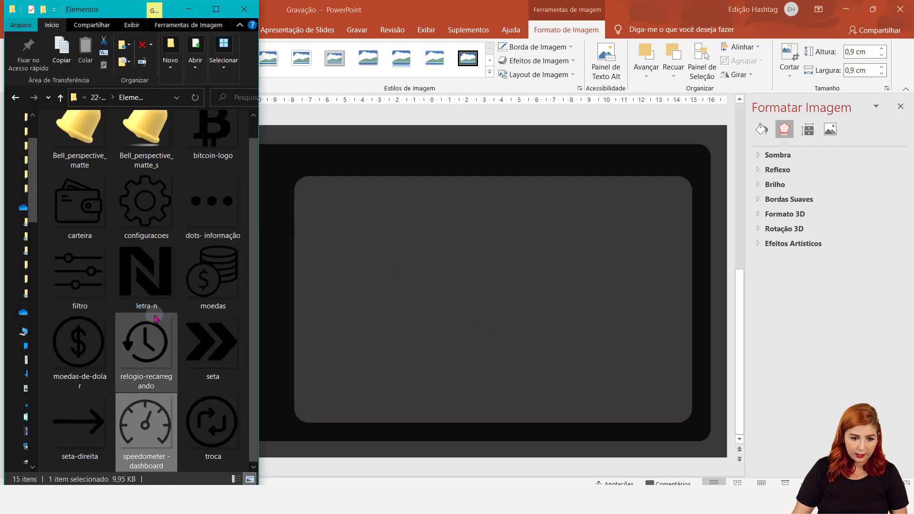
scroll(153, 309, up, 1)
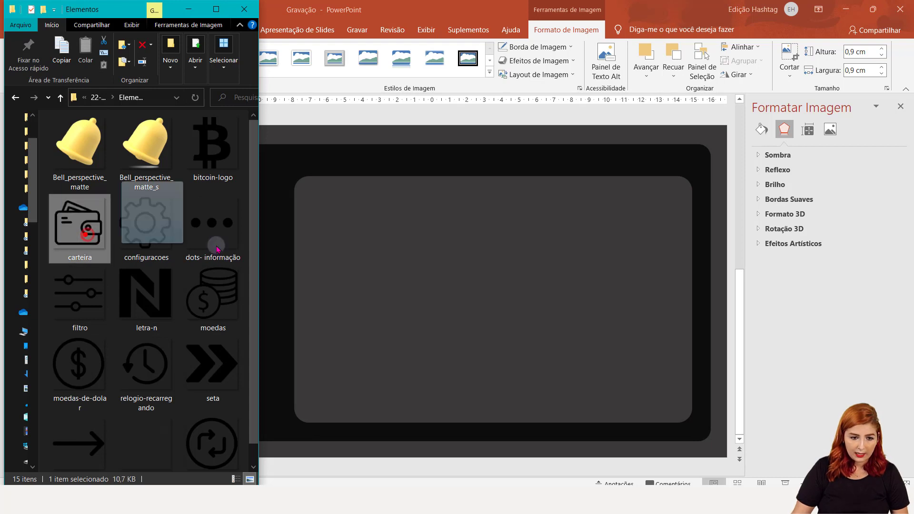
drag(89, 238, 408, 279)
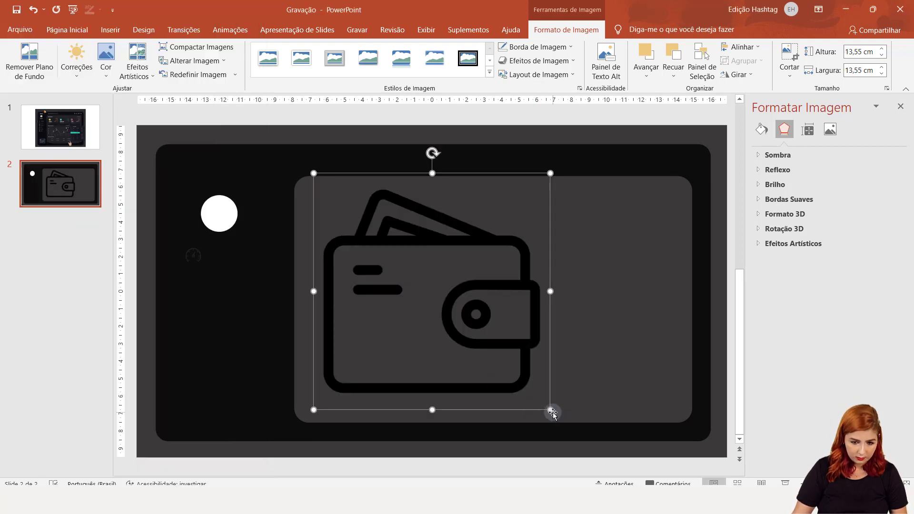
mouse_move(551, 412)
mouse_down()
mouse_move(339, 192)
mouse_move(328, 193)
mouse_up()
Insert the moedas coin-stack icon, shrink it to about 0.96 cm, and place it below the wallet.
key(alt+Tab)
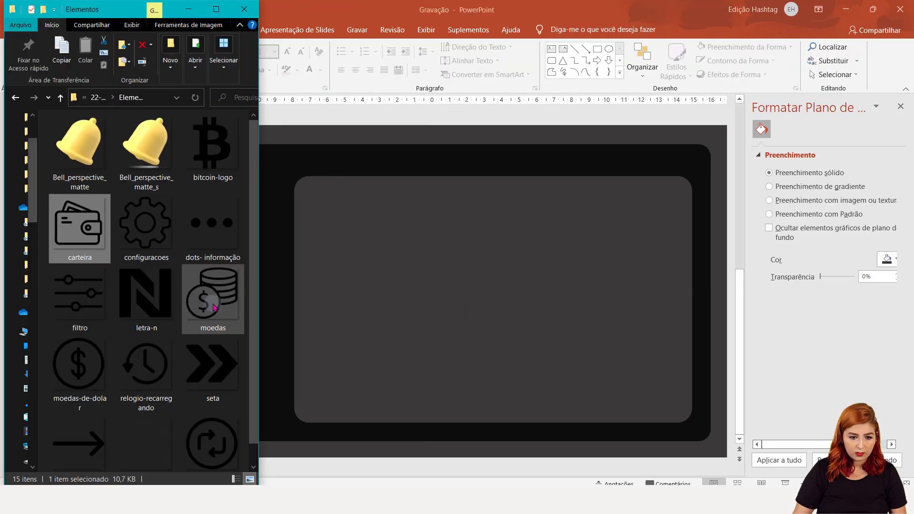
drag(212, 298, 379, 310)
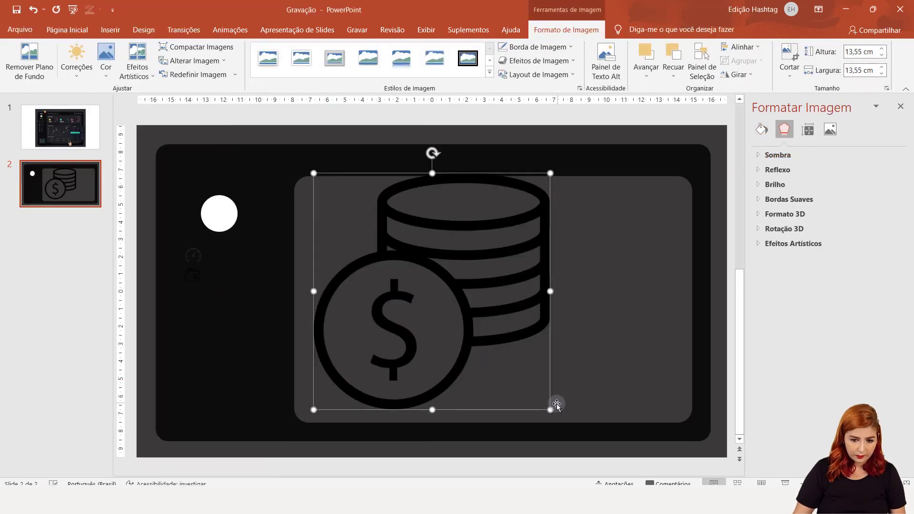
mouse_move(553, 407)
mouse_down()
mouse_move(354, 170)
mouse_move(206, 308)
mouse_move(195, 305)
mouse_up()
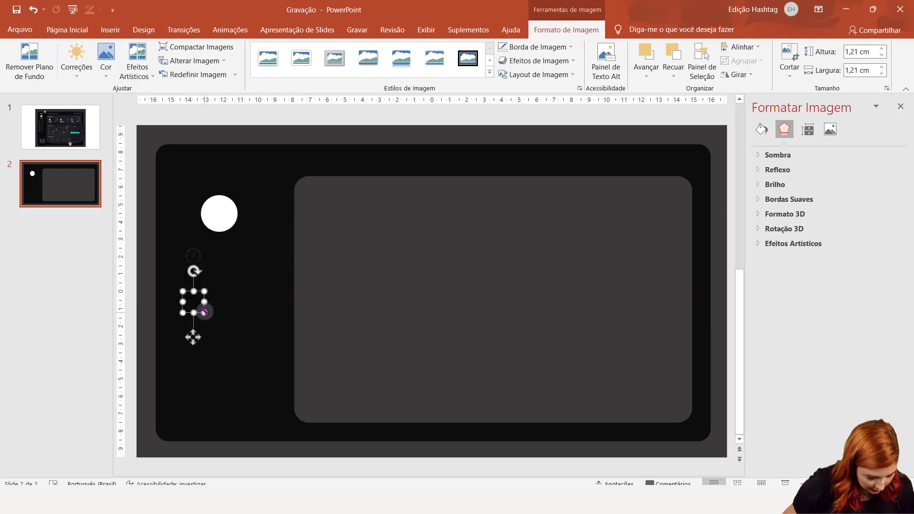
drag(200, 310, 202, 306)
click(343, 268)
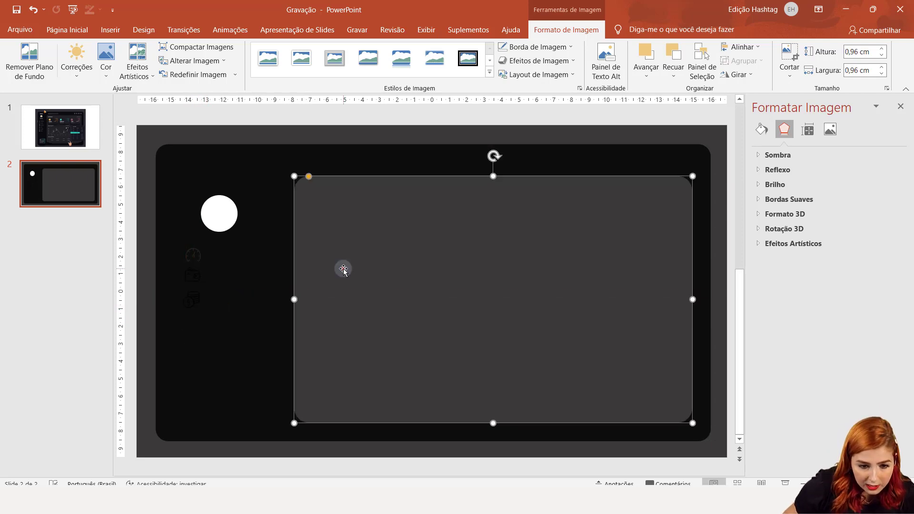
click(200, 295)
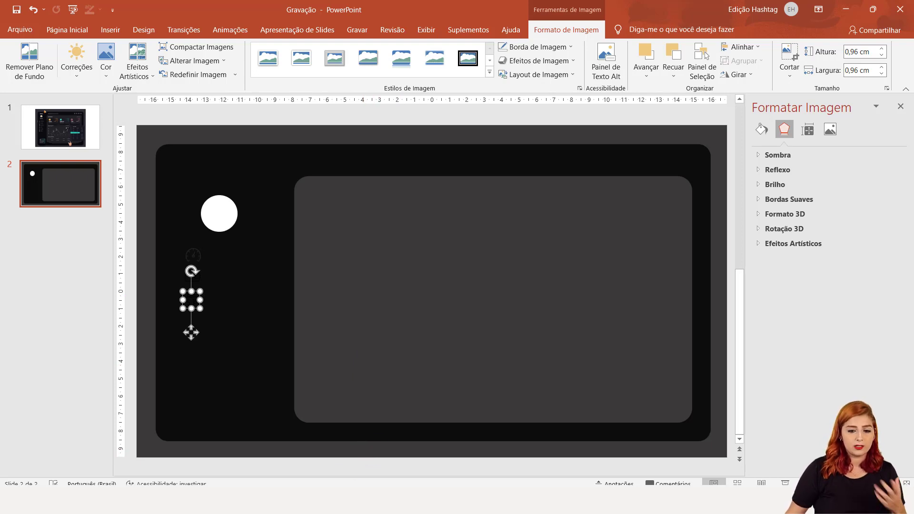
key(alt+Tab)
click(270, 324)
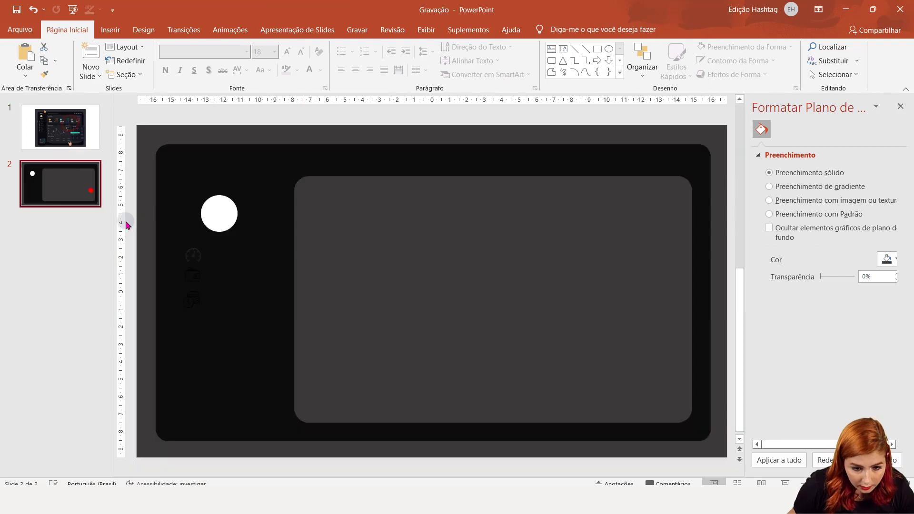
Add the moedas-de-dolar icon, shrunk to about 0.96 cm, below the coin stack.
ctrl+scroll(128, 225, up, 5)
click(591, 469)
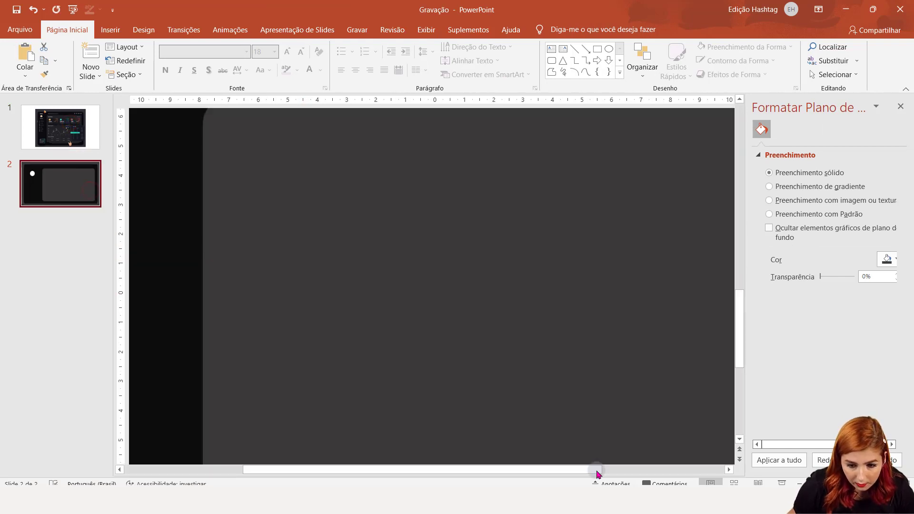
key(alt+Tab)
drag(200, 308, 83, 354)
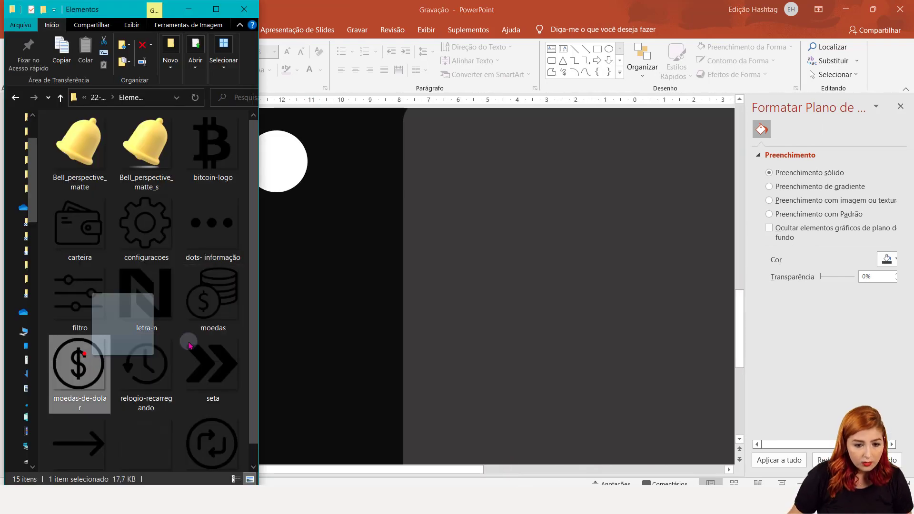
ctrl+scroll(777, 474, down, 5)
mouse_move(481, 338)
mouse_down()
mouse_move(390, 253)
mouse_move(334, 308)
mouse_up()
ctrl+scroll(335, 308, up, 5)
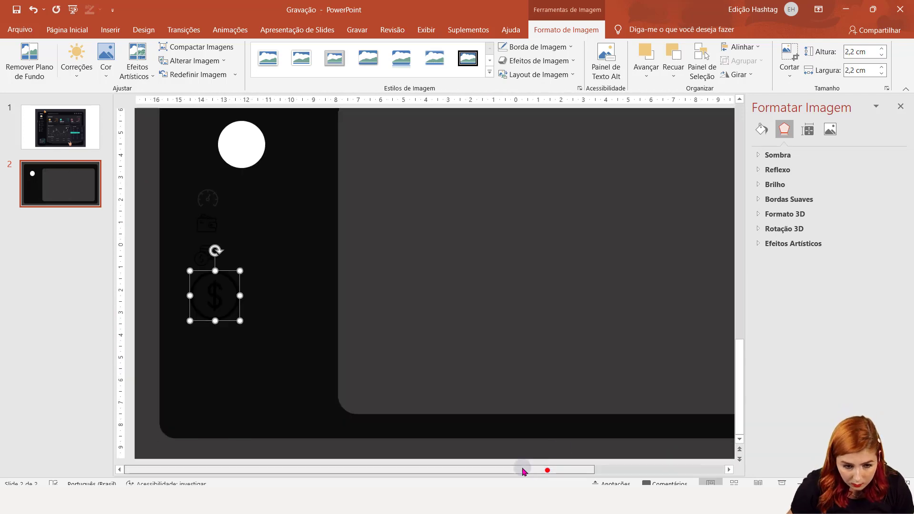
drag(242, 321, 210, 285)
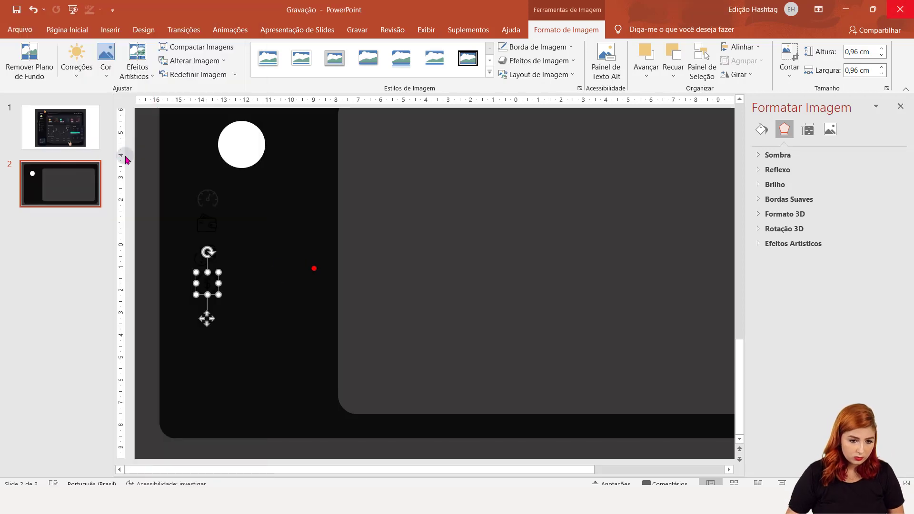
click(30, 125)
click(67, 200)
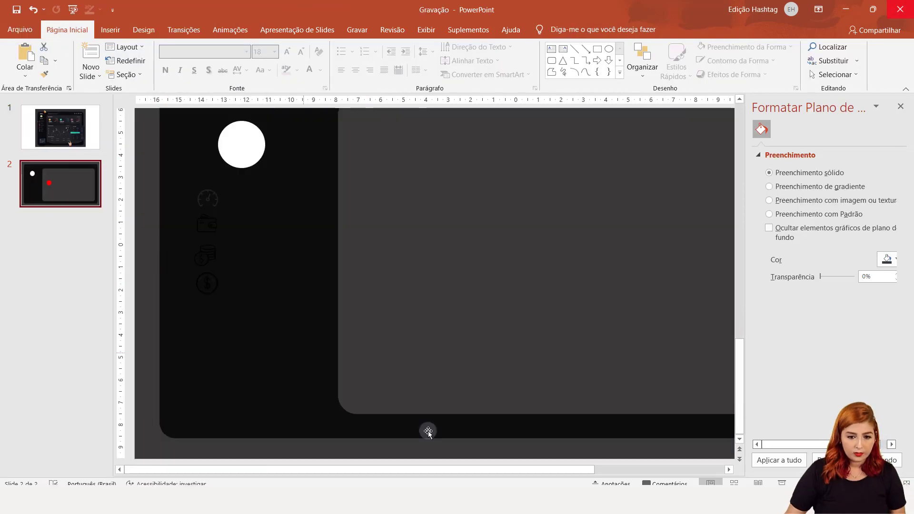
Add the troca refresh-arrows icon, shrunk and lined up below the dollar coin.
key(alt+Tab)
scroll(98, 301, down, 1)
drag(210, 422, 335, 304)
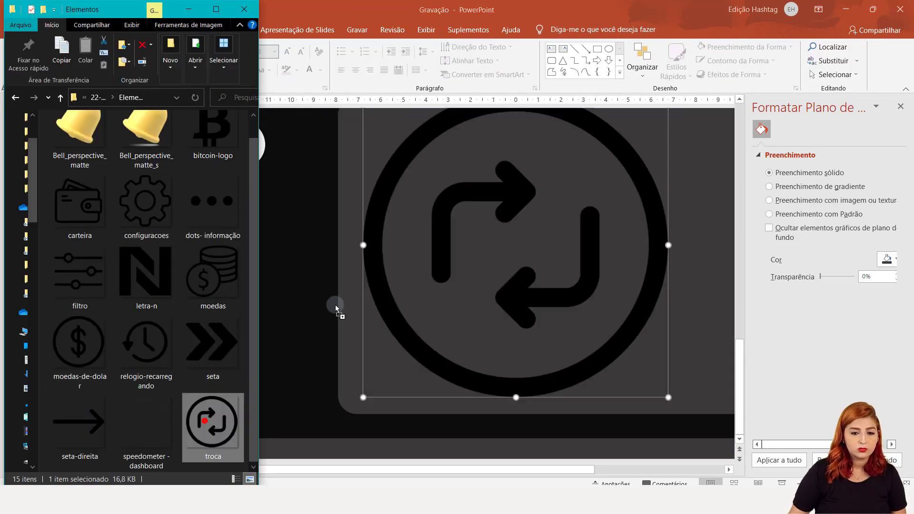
mouse_move(584, 134)
mouse_down()
mouse_move(328, 373)
mouse_move(321, 399)
mouse_move(157, 383)
mouse_up()
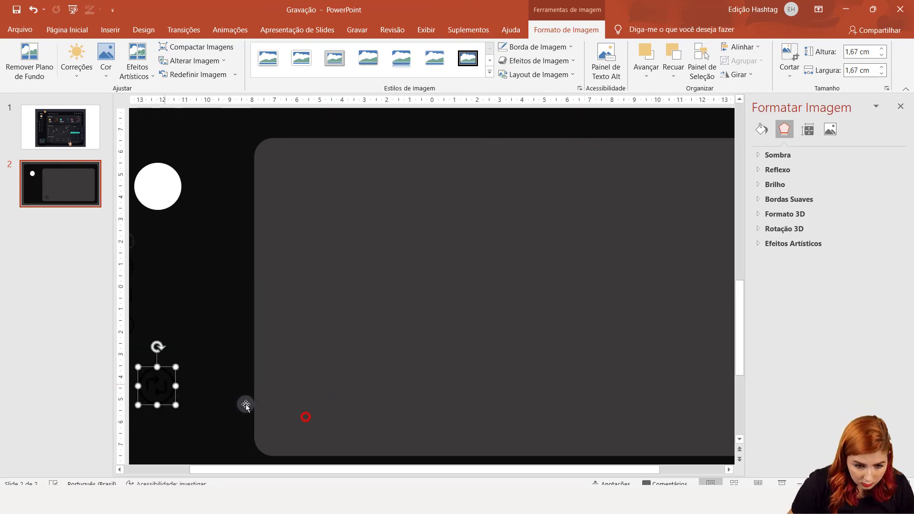
drag(526, 470, 460, 470)
drag(259, 404, 210, 367)
Add the configuracoes gear icon at the bottom of the sidebar column.
key(alt+Tab)
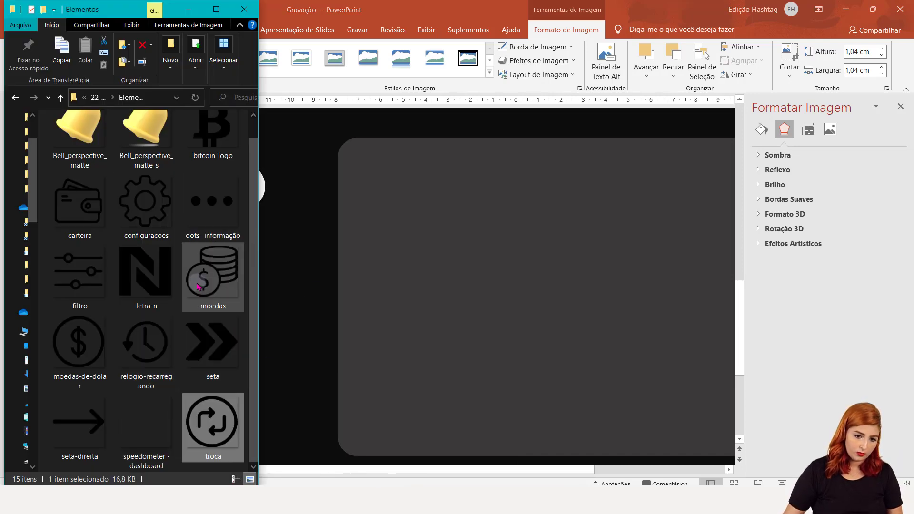
mouse_move(145, 200)
mouse_down()
mouse_move(615, 437)
mouse_move(393, 164)
mouse_move(210, 406)
mouse_move(210, 388)
mouse_up()
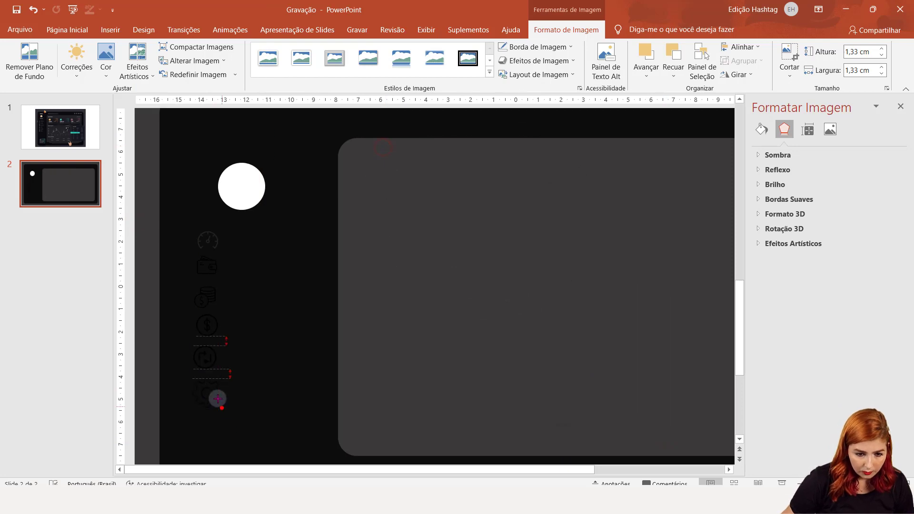
click(248, 360)
click(216, 333)
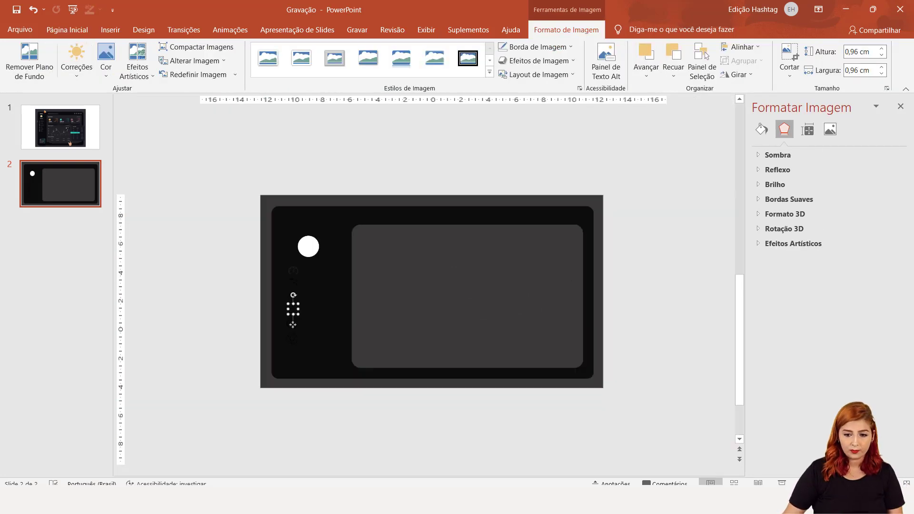
ctrl+scroll(293, 338, down, 5)
click(640, 413)
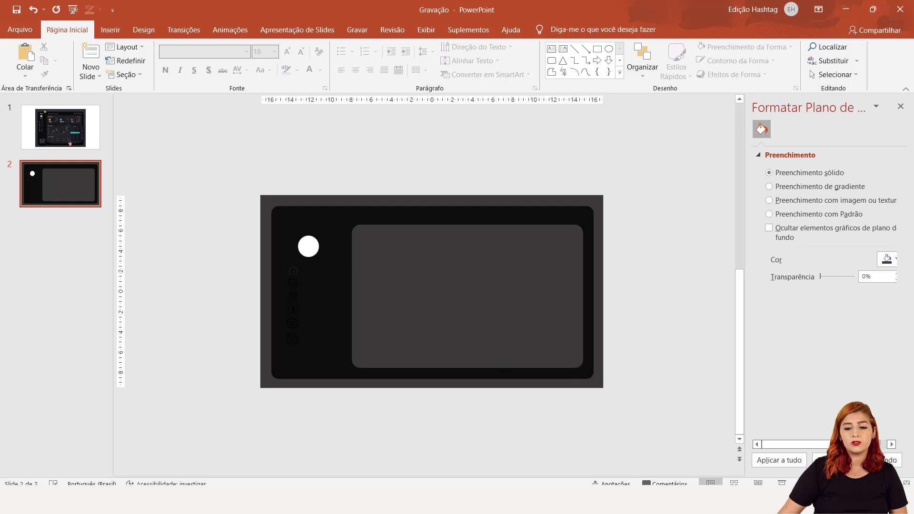
Zoom in and select the speedometer, wallet, coin-stack, dollar, refresh and gear icons together.
ctrl+scroll(431, 291, up, 5)
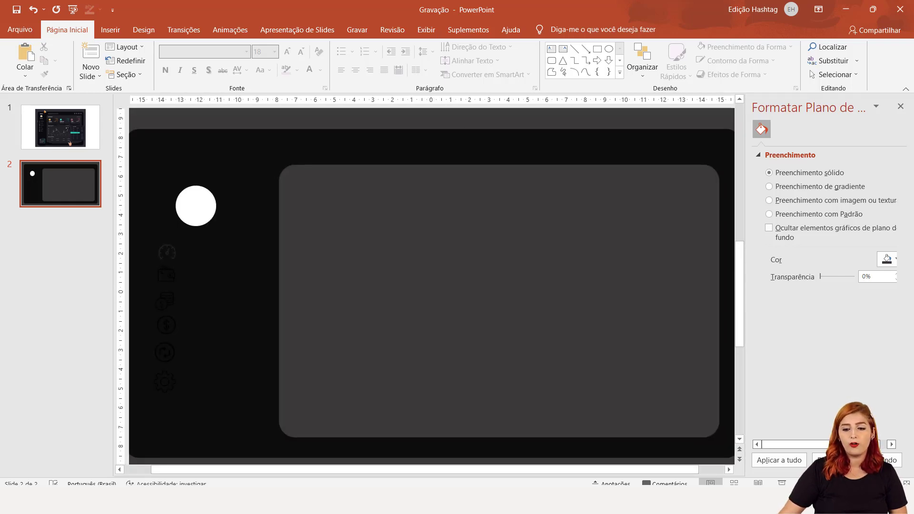
drag(539, 472, 291, 473)
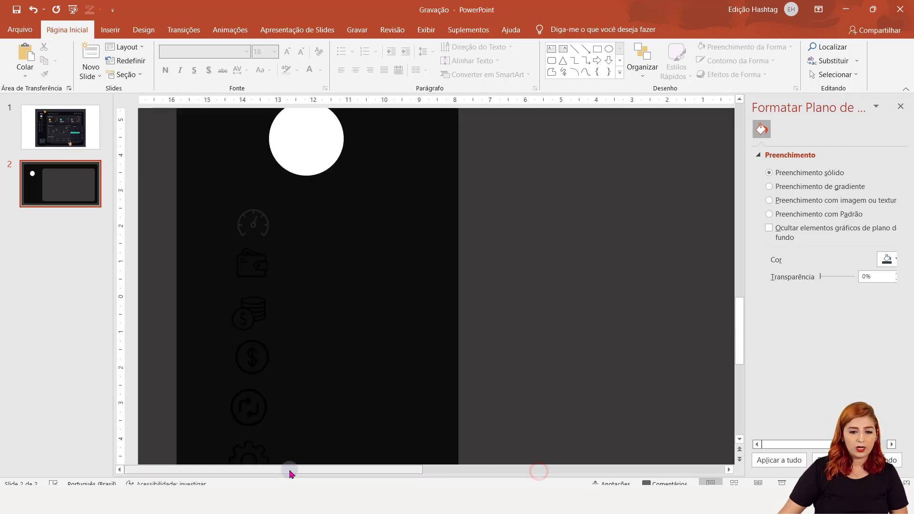
scroll(464, 312, down, 1)
scroll(461, 314, down, 1)
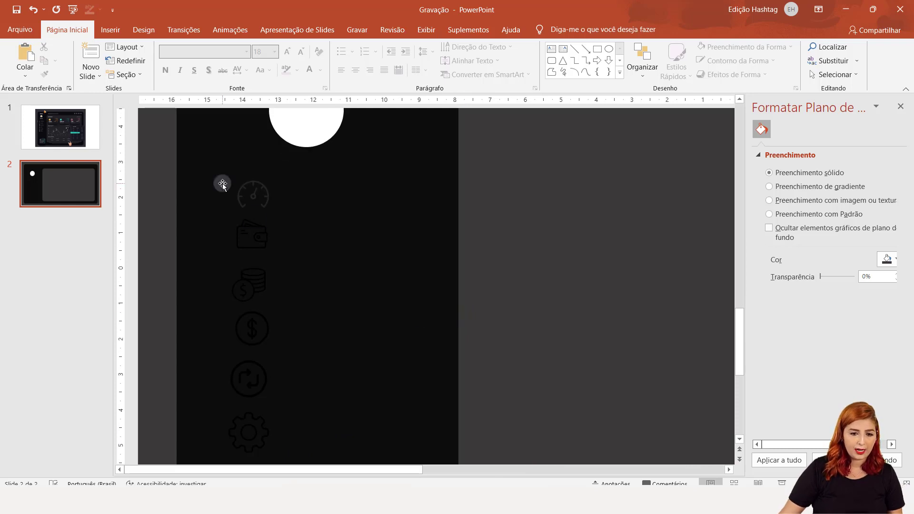
click(247, 193)
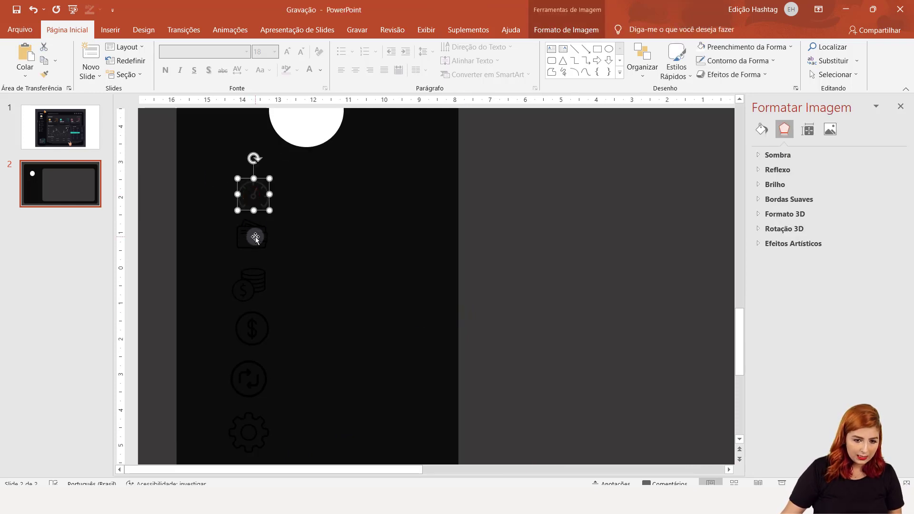
shift+click(256, 236)
shift+click(257, 277)
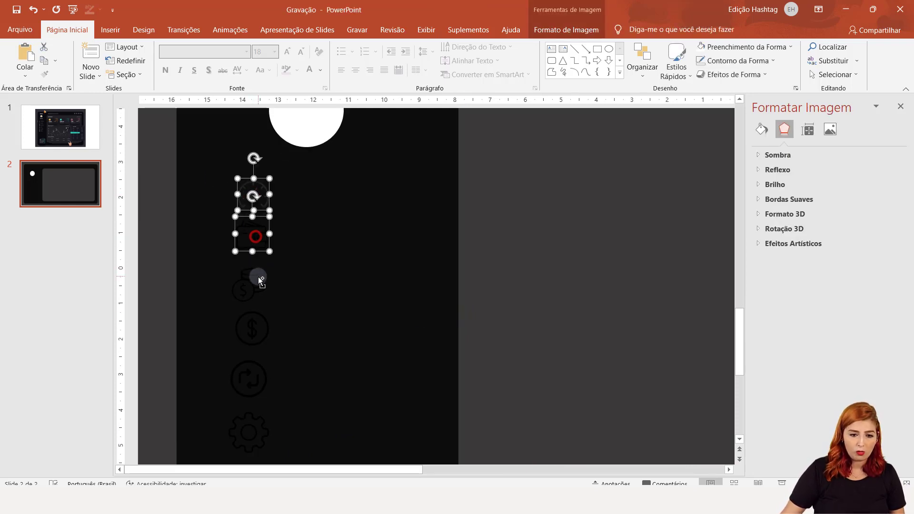
shift+click(246, 327)
shift+click(249, 386)
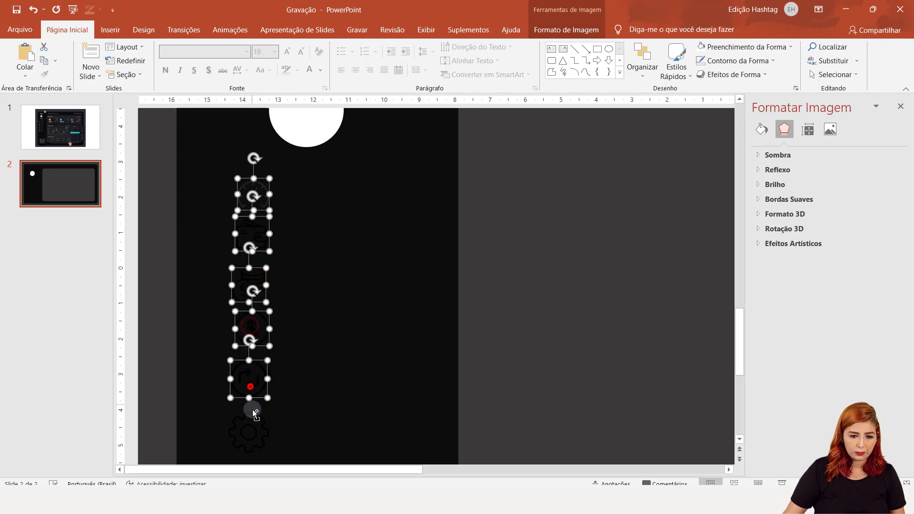
shift+click(253, 424)
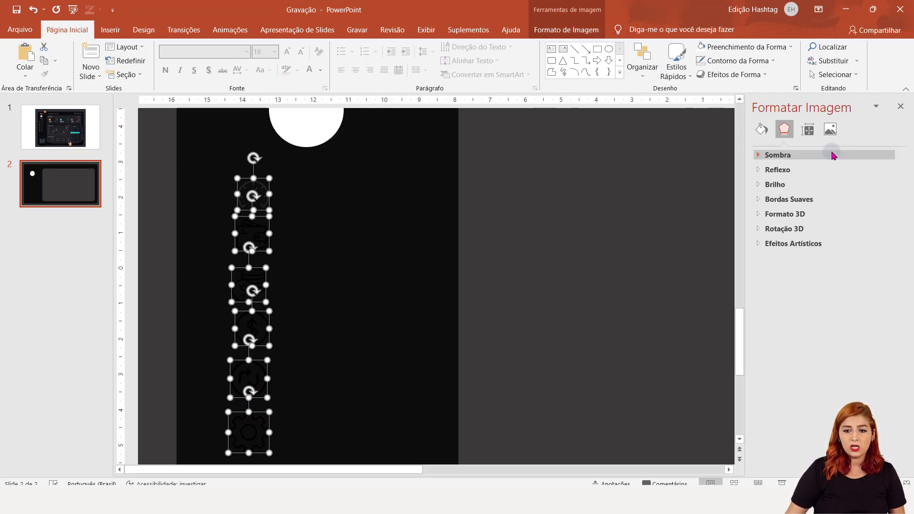
Recolour the six selected icons with the Washout variant so they appear white.
click(837, 128)
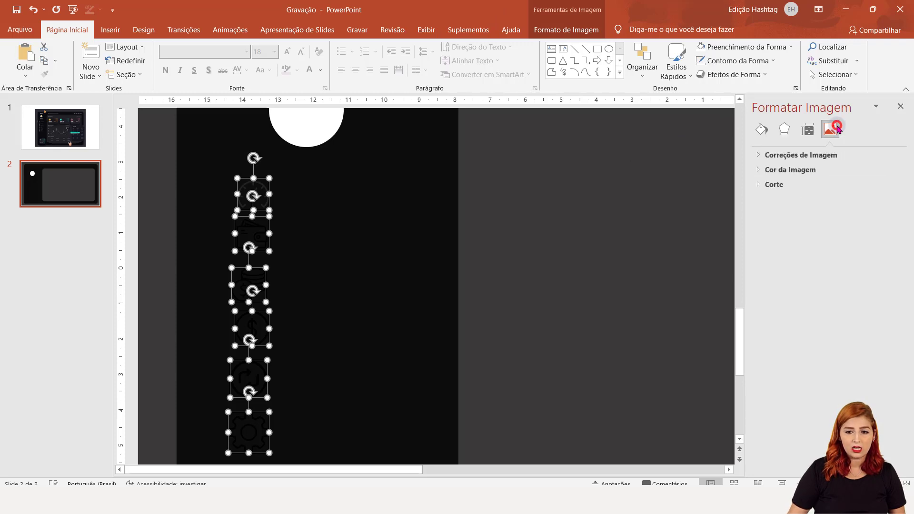
click(828, 172)
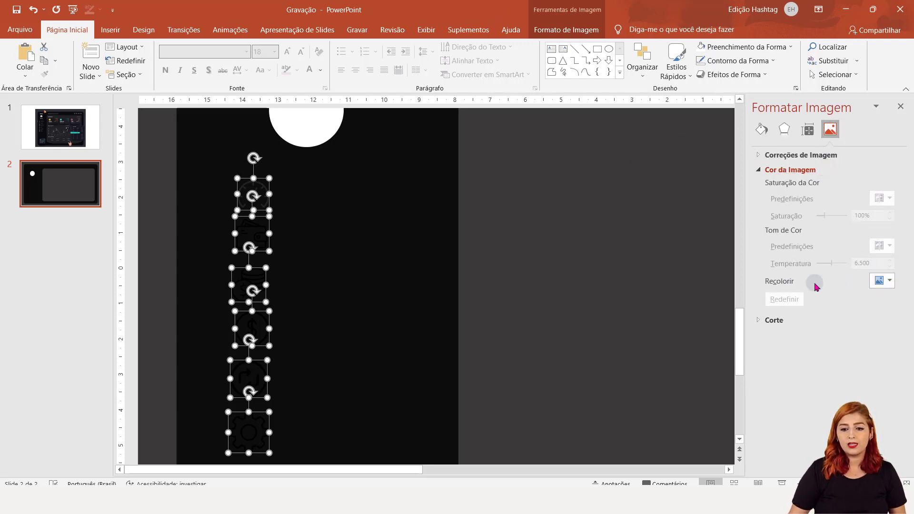
click(881, 282)
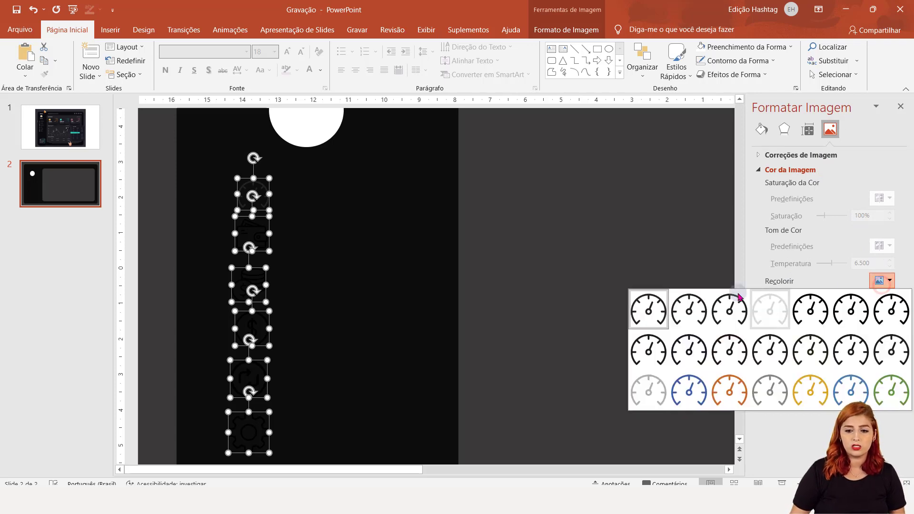
click(760, 312)
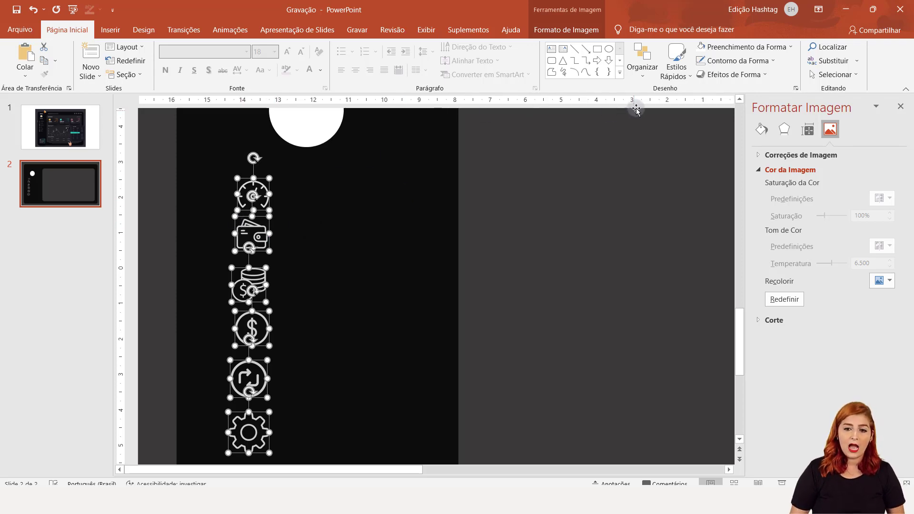
Centre the six icons in one column and distribute them vertically, then deselect.
click(643, 80)
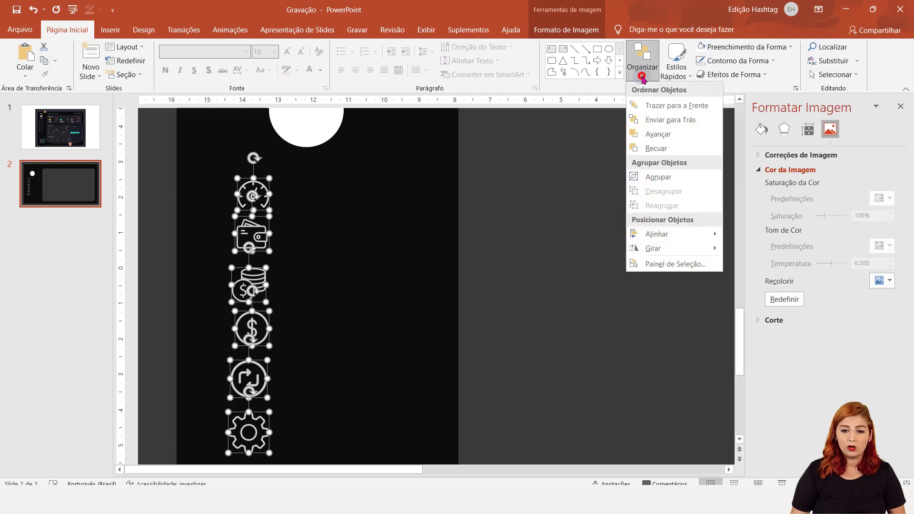
click(705, 238)
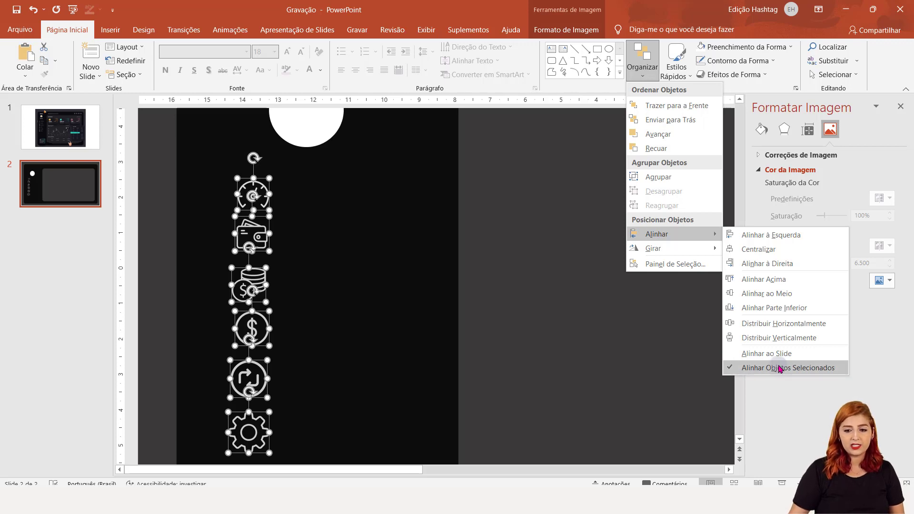
click(764, 251)
click(643, 72)
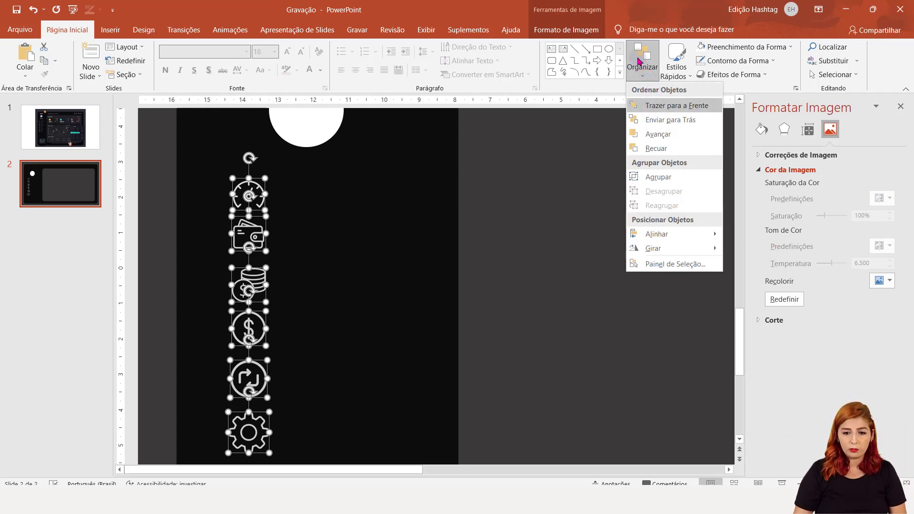
click(695, 234)
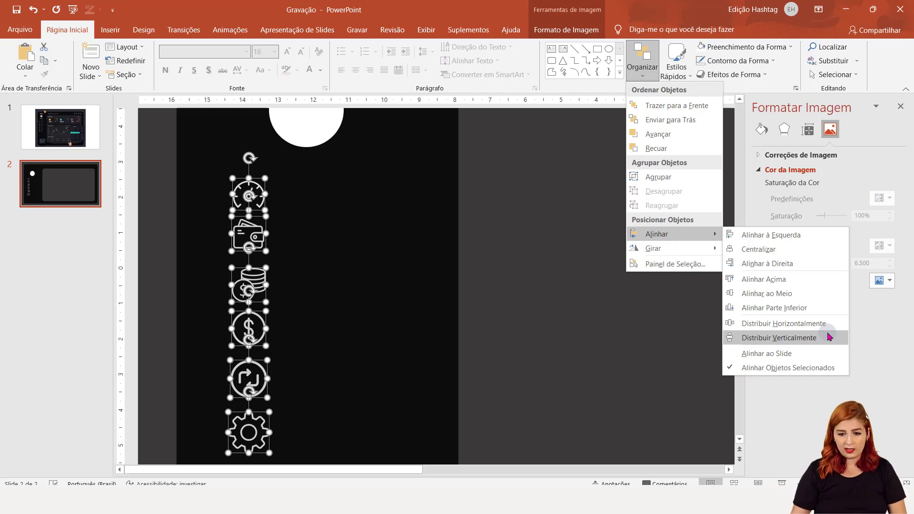
click(828, 341)
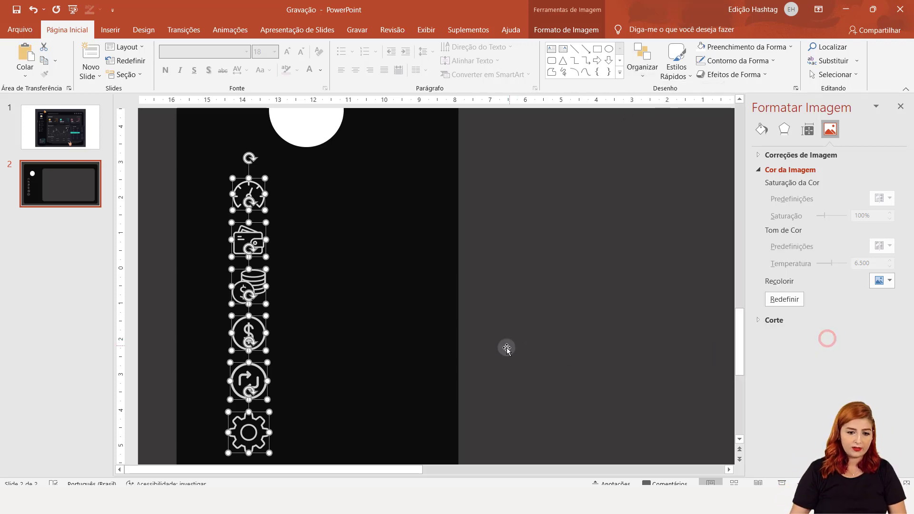
click(376, 359)
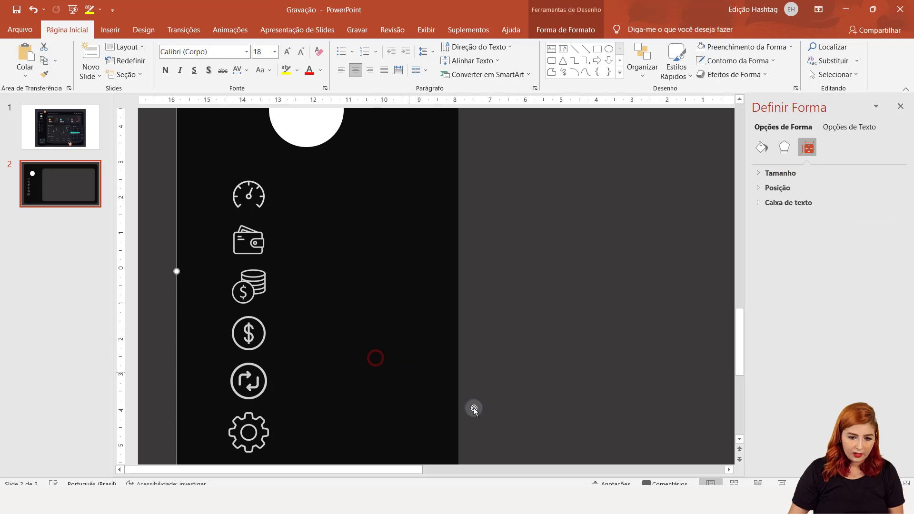
Select all six sidebar icons, from the gear up to the speedometer.
scroll(367, 471, down, 5)
scroll(367, 471, up, 3)
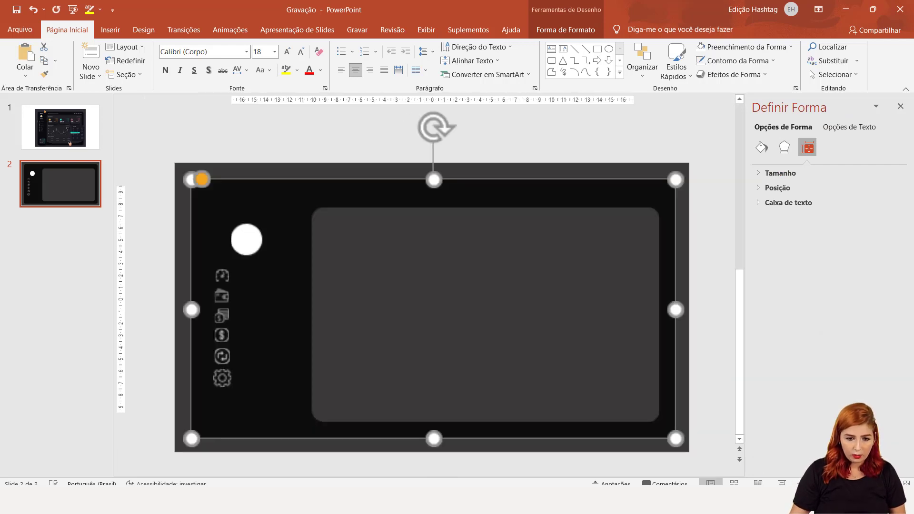
click(322, 451)
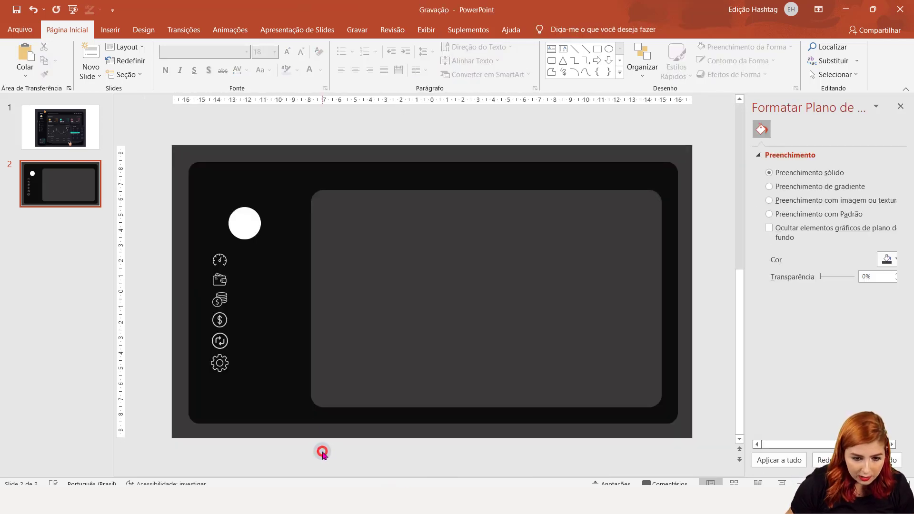
click(222, 262)
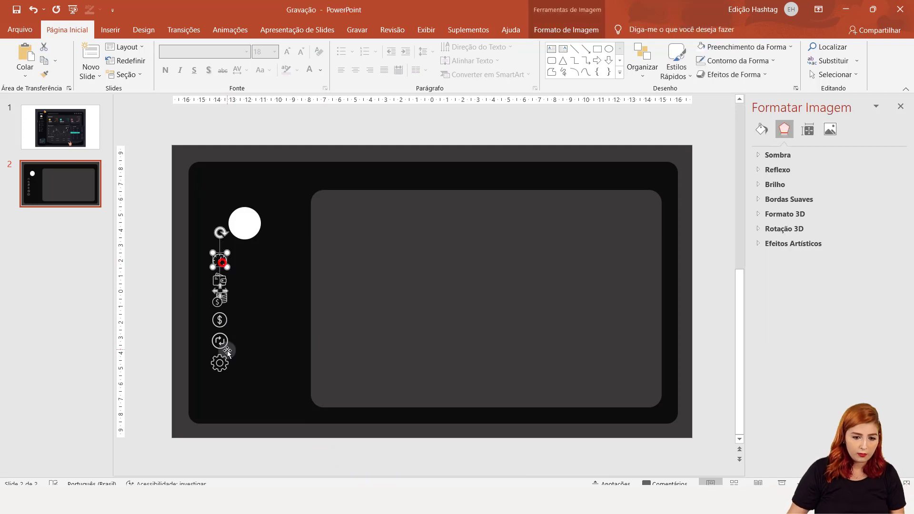
click(224, 363)
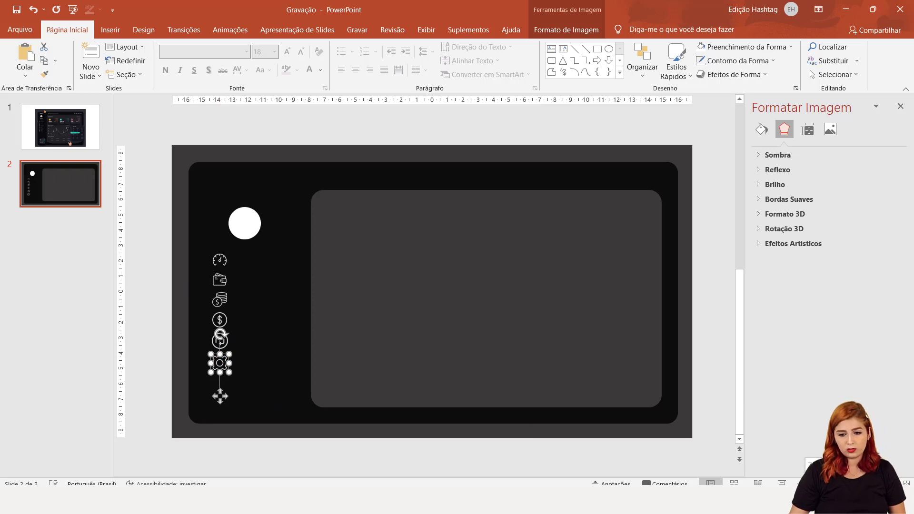
ctrl+scroll(220, 396, up, 5)
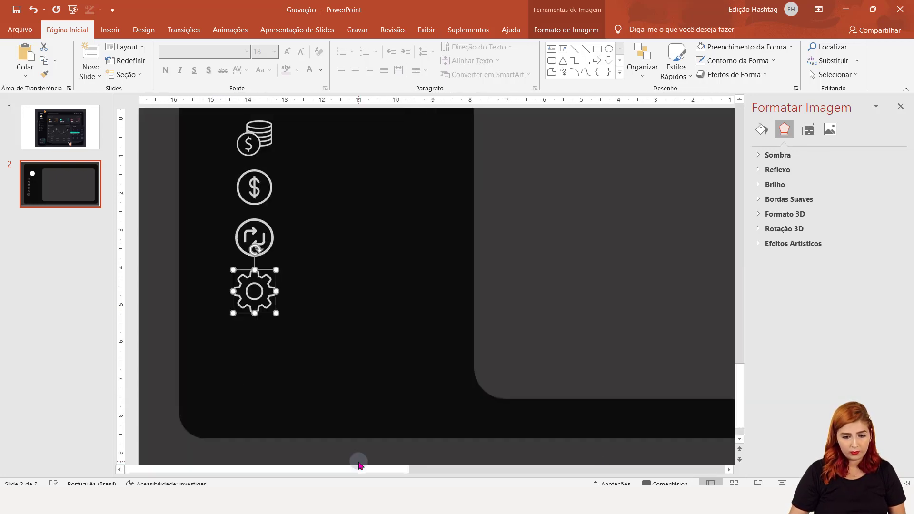
scroll(286, 281, up, 2)
scroll(301, 296, up, 3)
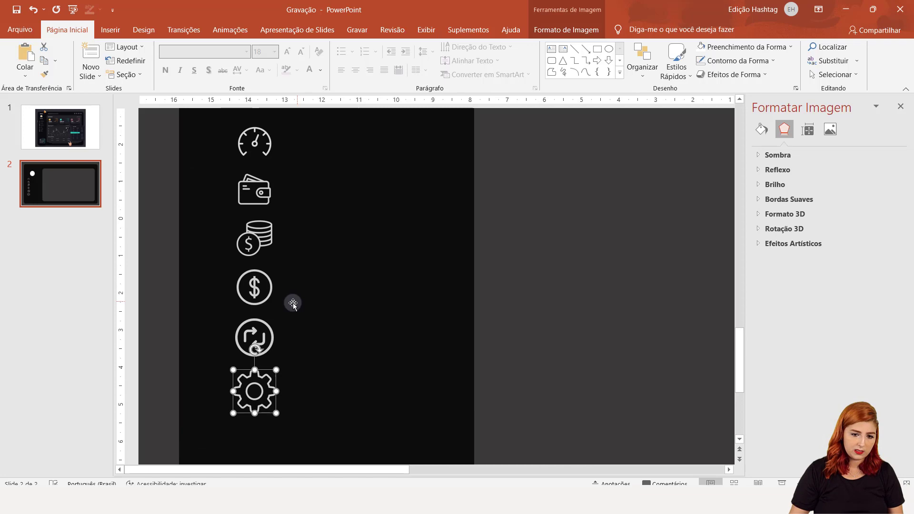
shift+click(248, 336)
shift+click(259, 281)
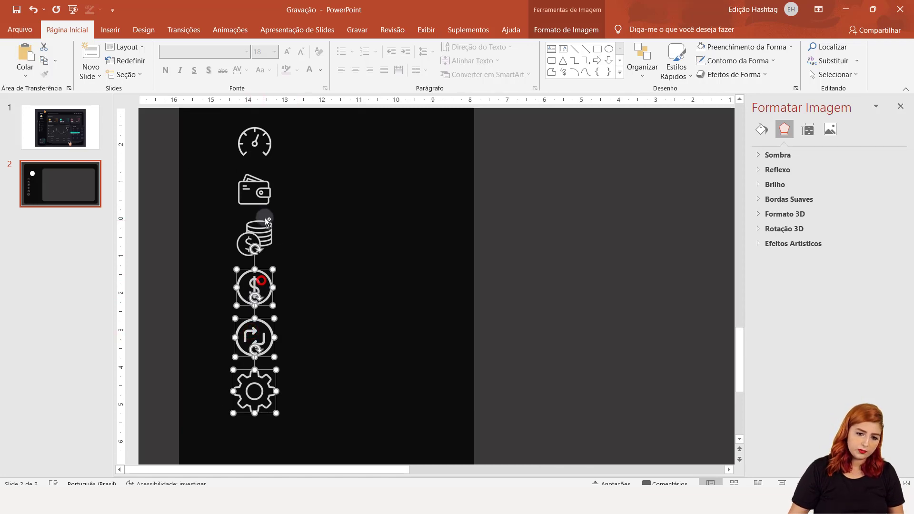
shift+click(263, 232)
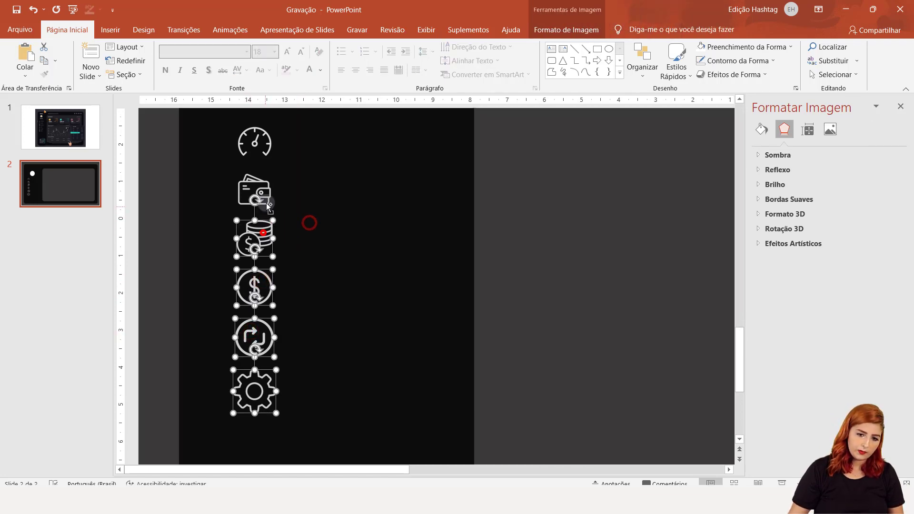
shift+click(265, 190)
shift+click(265, 142)
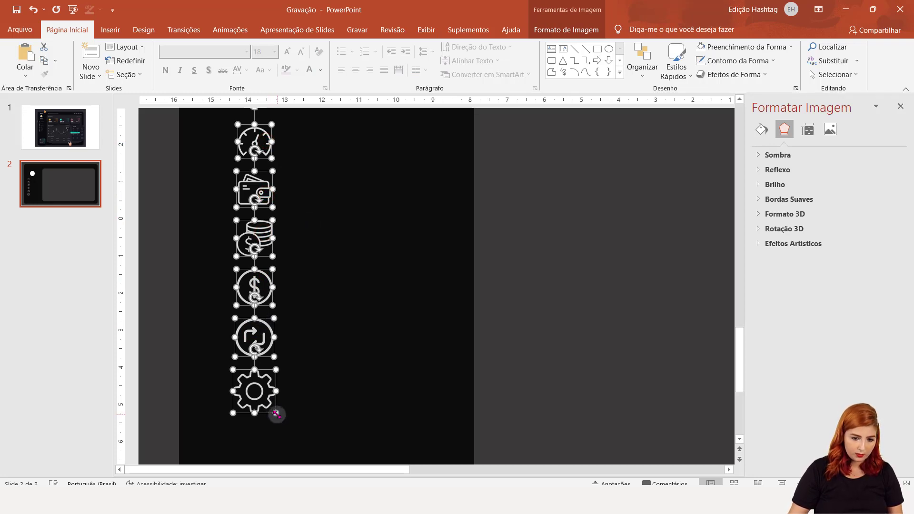
Shrink the six selected icons together.
drag(276, 414, 245, 374)
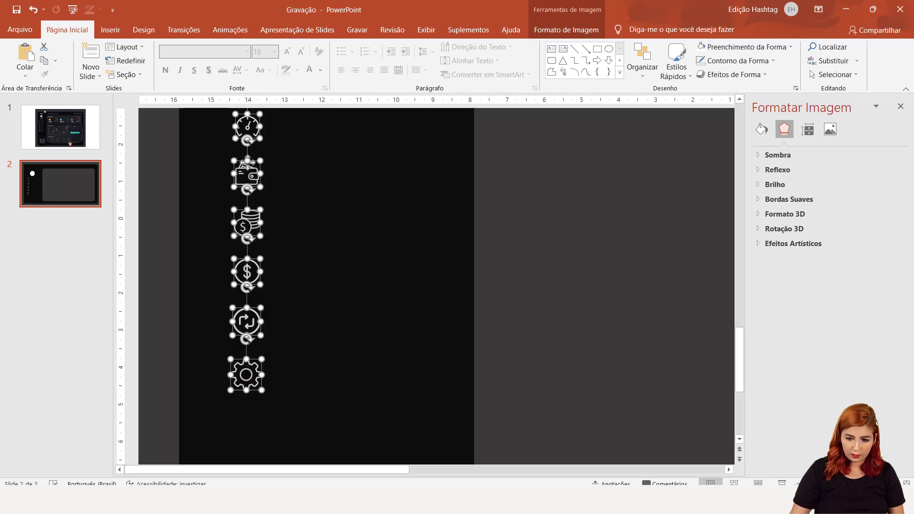
scroll(437, 286, down, 1)
scroll(436, 286, down, 1)
scroll(437, 286, down, 1)
scroll(437, 286, down, 1)
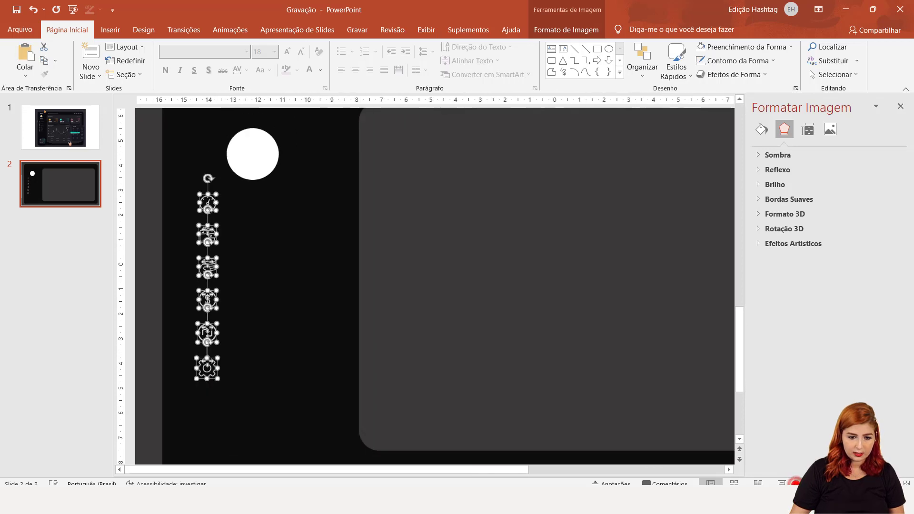
scroll(500, 431, down, 1)
scroll(408, 414, down, 1)
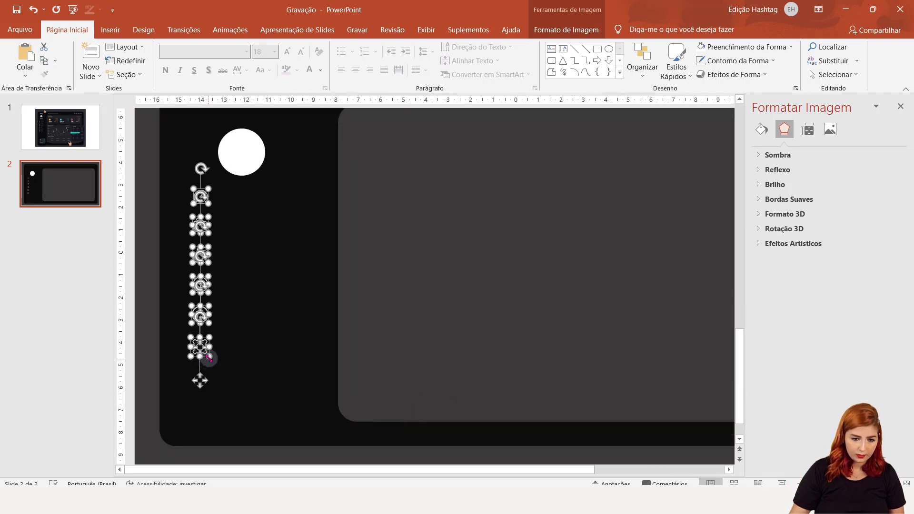
drag(209, 358, 208, 355)
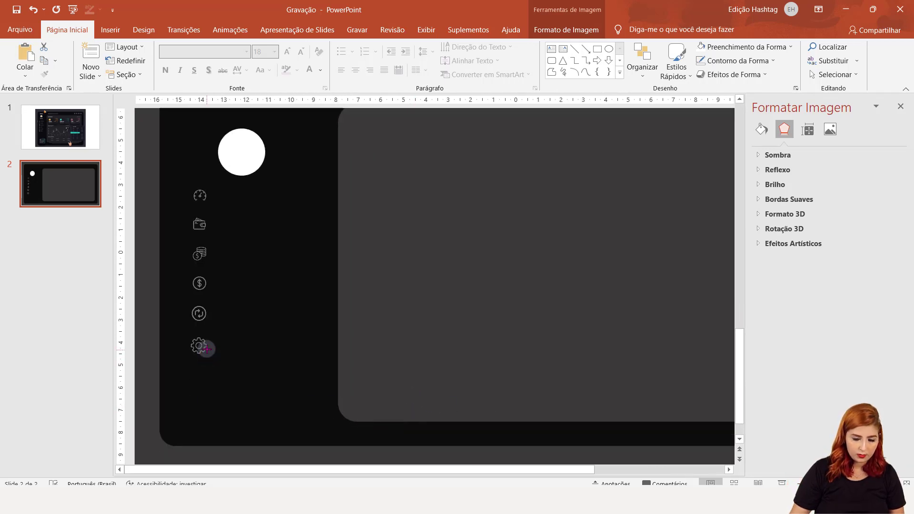
scroll(208, 353, up, 2)
Shrink the white avatar circle slightly.
click(240, 239)
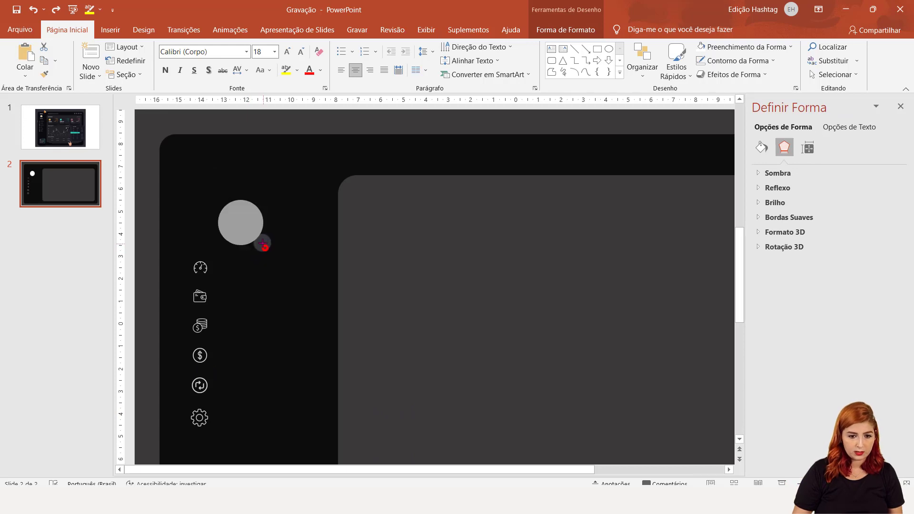
drag(264, 248, 260, 242)
scroll(268, 344, down, 1)
click(268, 342)
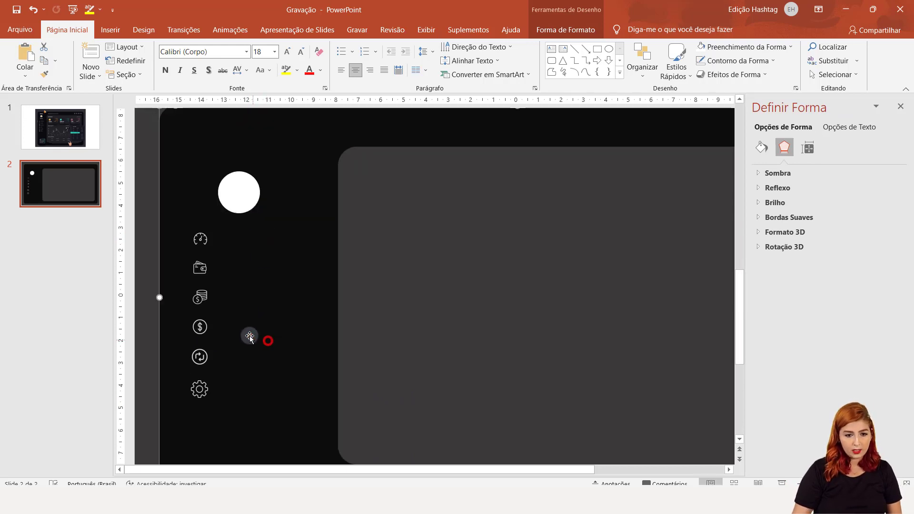
scroll(280, 316, up, 1)
scroll(279, 322, down, 1)
scroll(215, 272, down, 2)
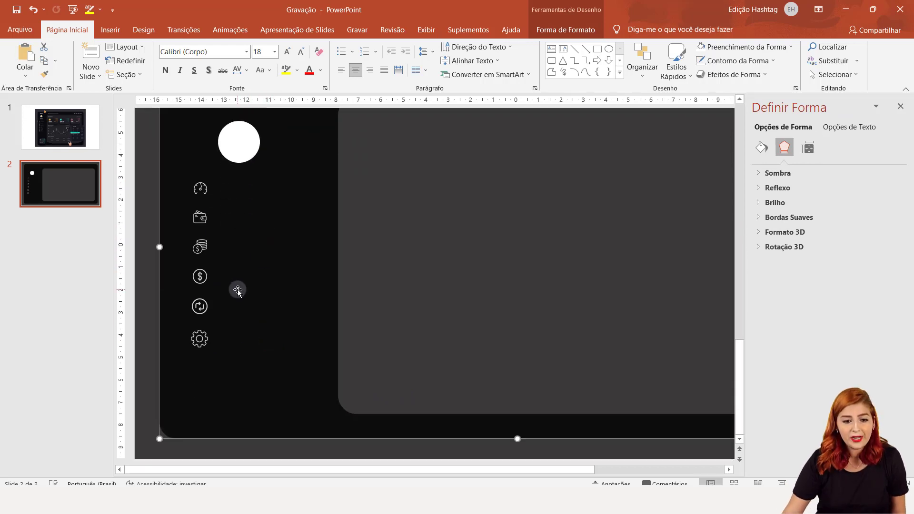
scroll(302, 342, up, 2)
Compare slide 2 with the reference dashboard on slide 1.
click(82, 139)
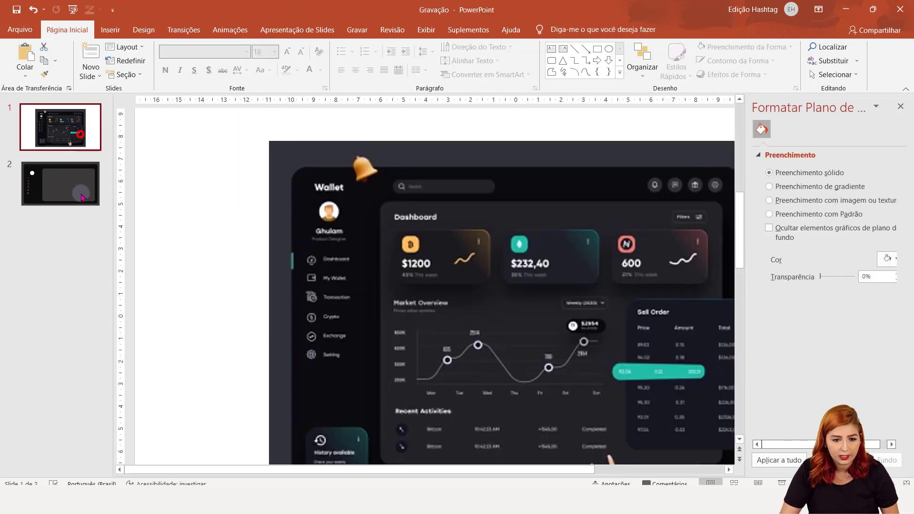
click(78, 209)
scroll(152, 305, down, 1)
scroll(155, 303, down, 1)
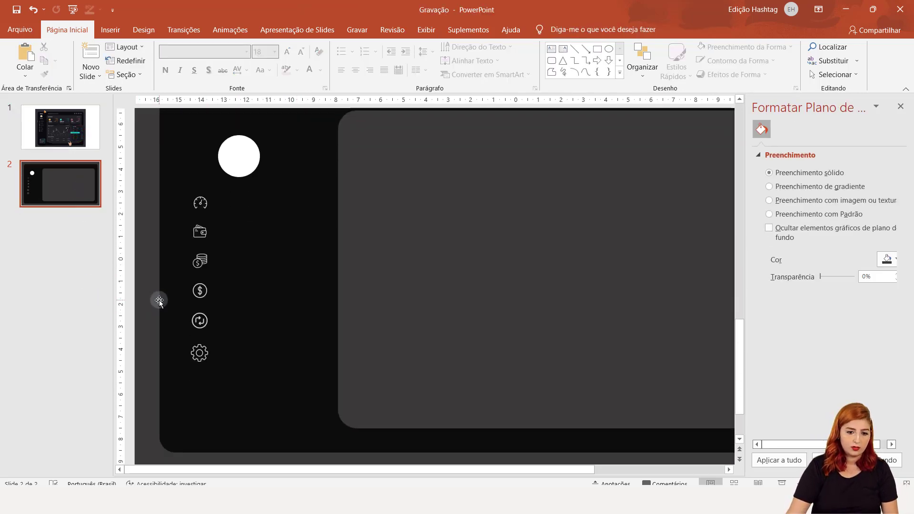
scroll(226, 366, down, 1)
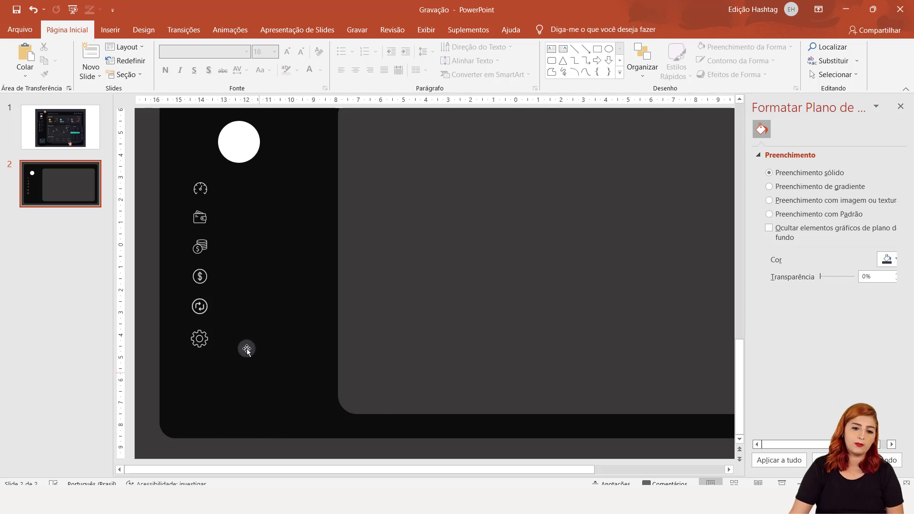
scroll(355, 370, up, 2)
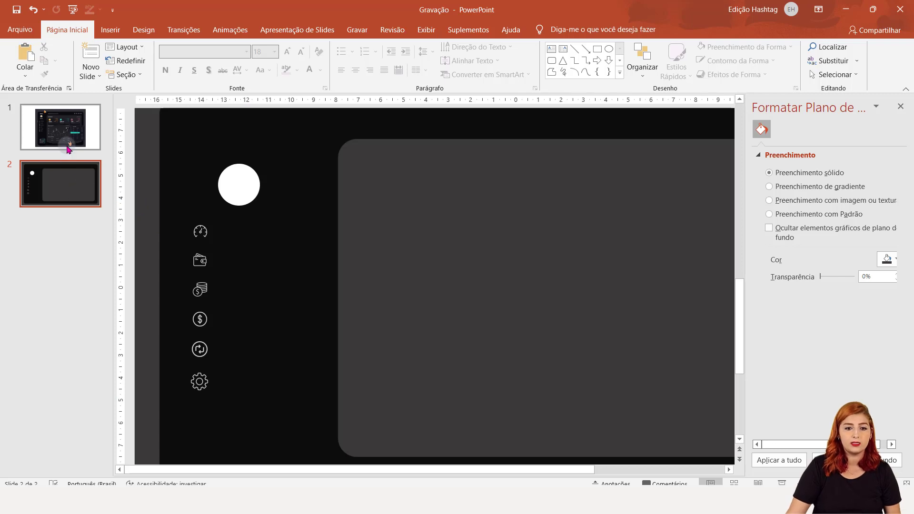
scroll(524, 164, down, 2)
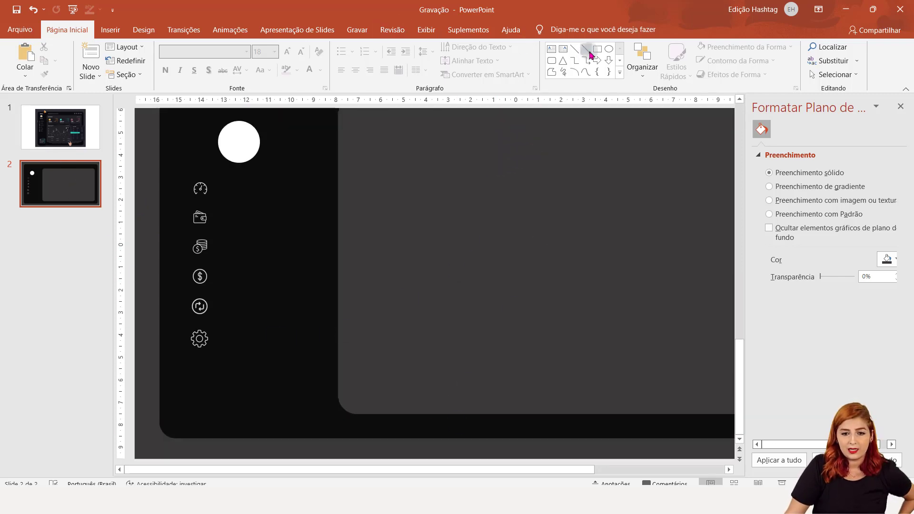
Draw a rounded rectangle below the gear icon.
click(553, 63)
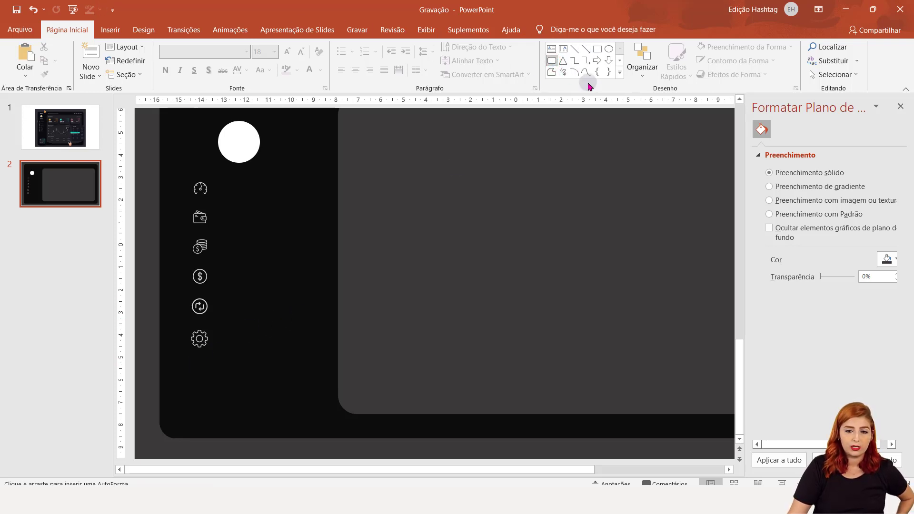
drag(192, 365, 314, 420)
click(286, 396)
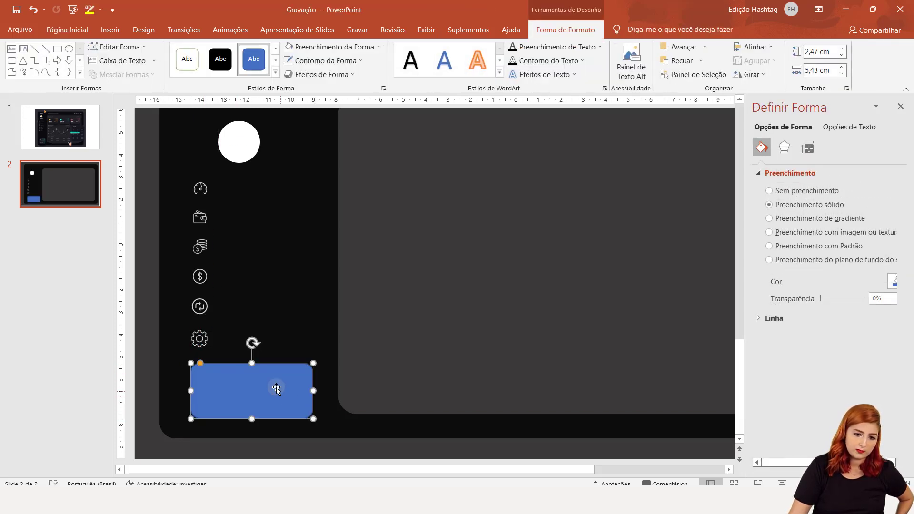
Select the sidebar icon stack.
scroll(354, 309, up, 3)
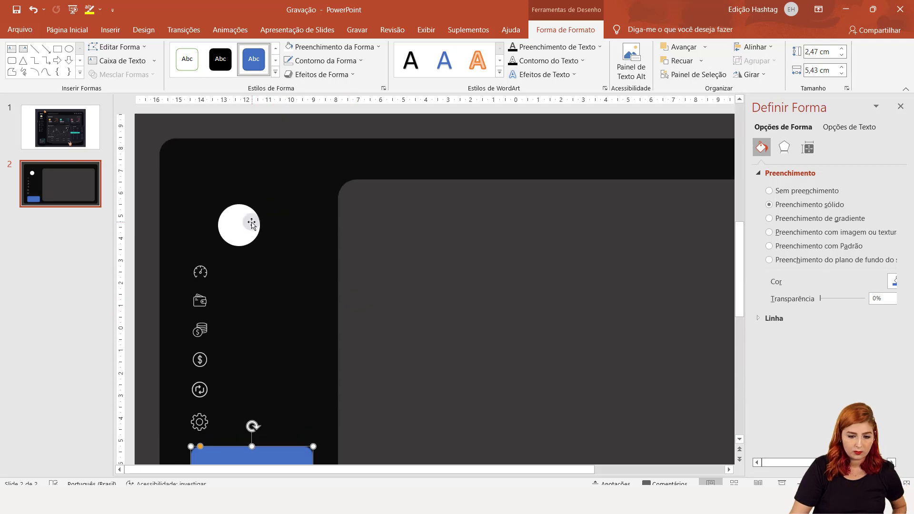
click(252, 225)
shift+click(200, 272)
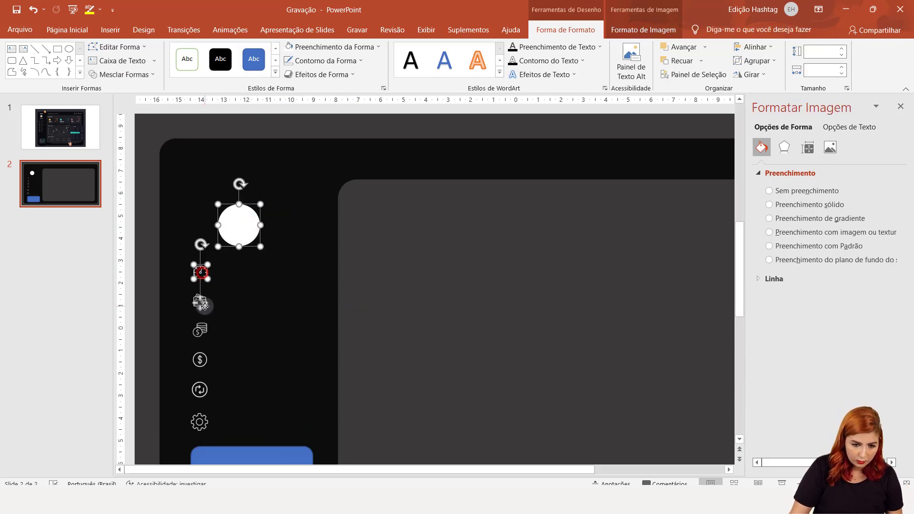
shift+click(203, 328)
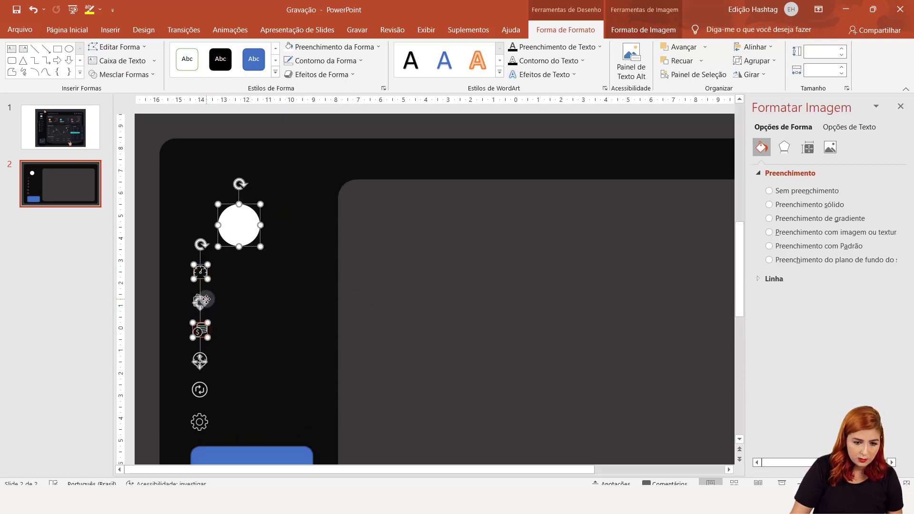
shift+click(206, 299)
shift+click(201, 269)
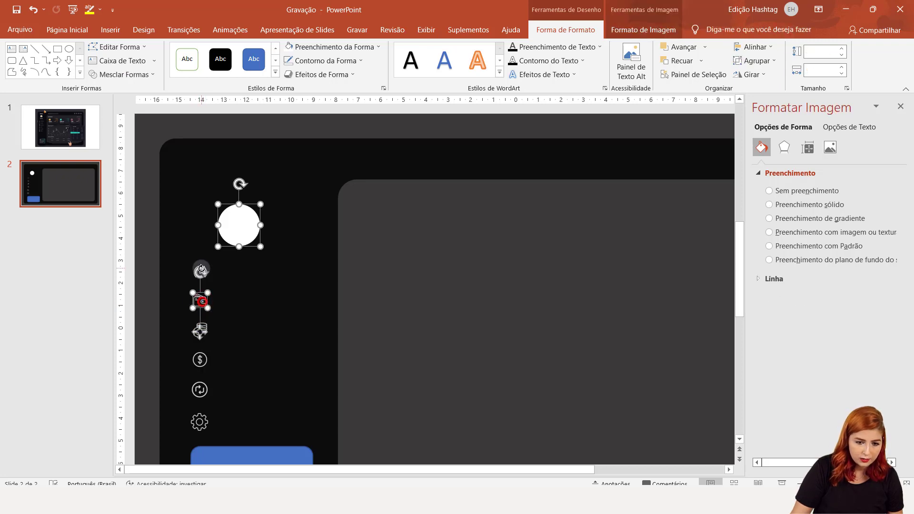
shift+click(202, 270)
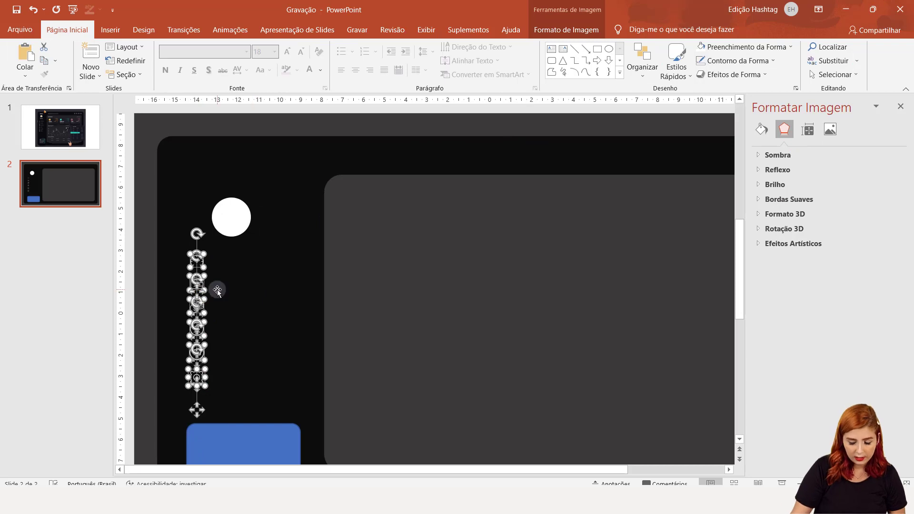
Nudge the icon stack up five times and raise the white circle above it.
key(ctrl+Up)
key(ctrl+Up)
key(ctrl+Up)
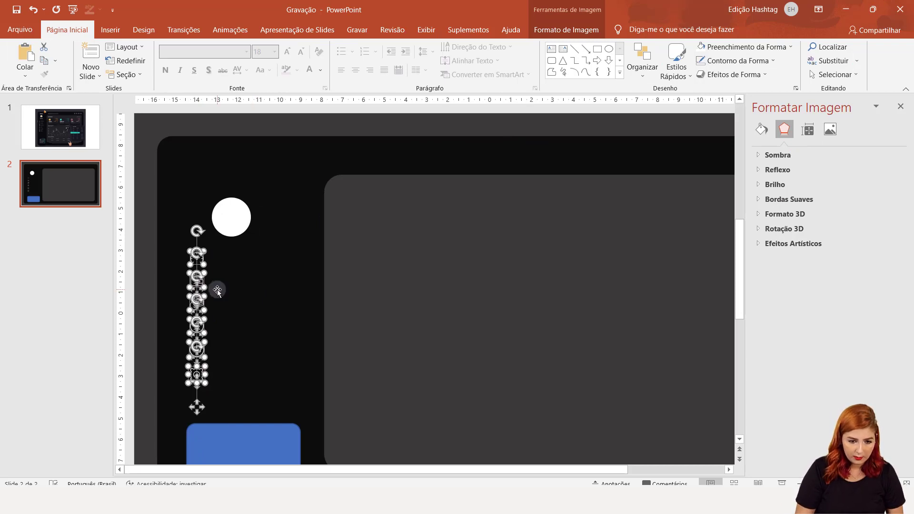
key(ctrl+Up)
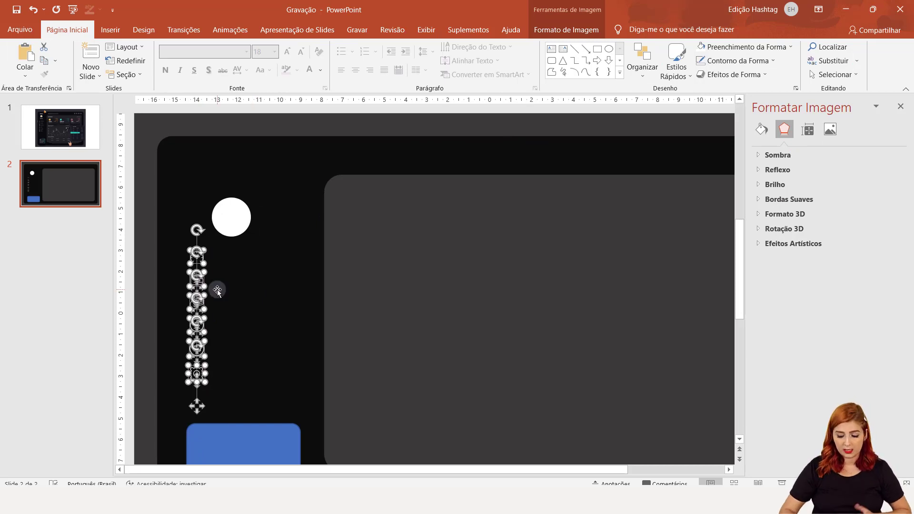
key(ctrl+Up)
key(ctrl+Up)
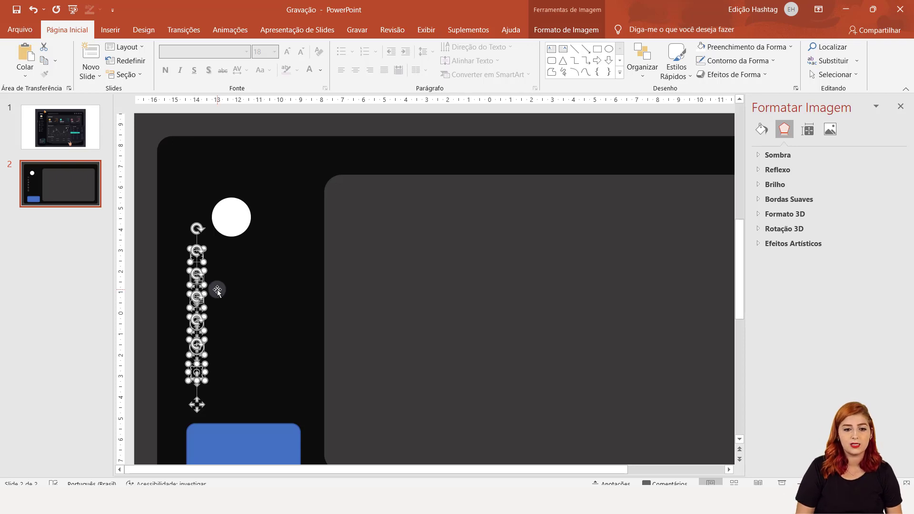
key(ctrl+Up)
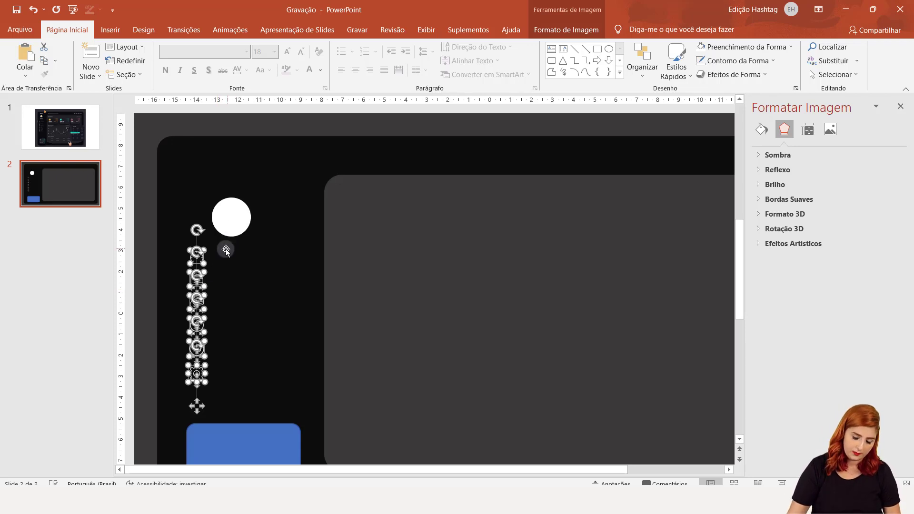
key(ctrl+Up)
drag(233, 221, 233, 205)
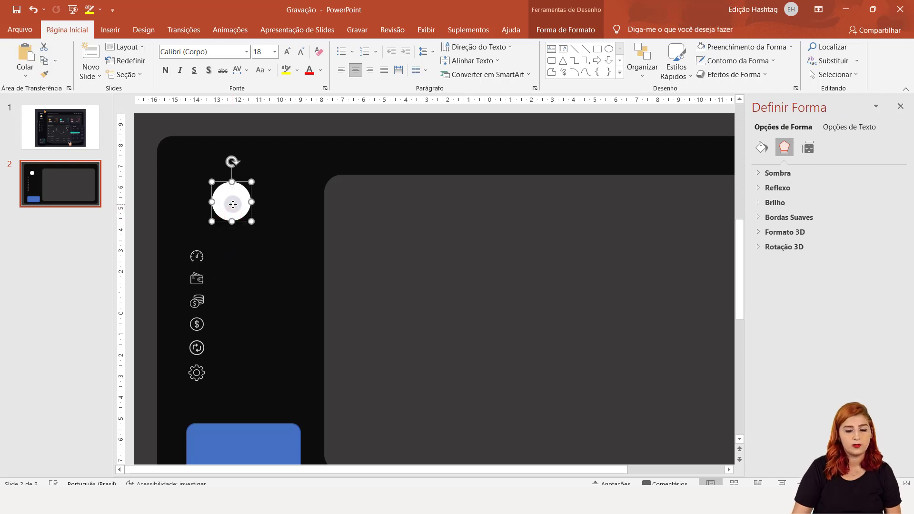
Move the blue rounded rectangle up, make it taller, and adjust its corner rounding.
scroll(228, 448, down, 1)
drag(224, 408, 247, 398)
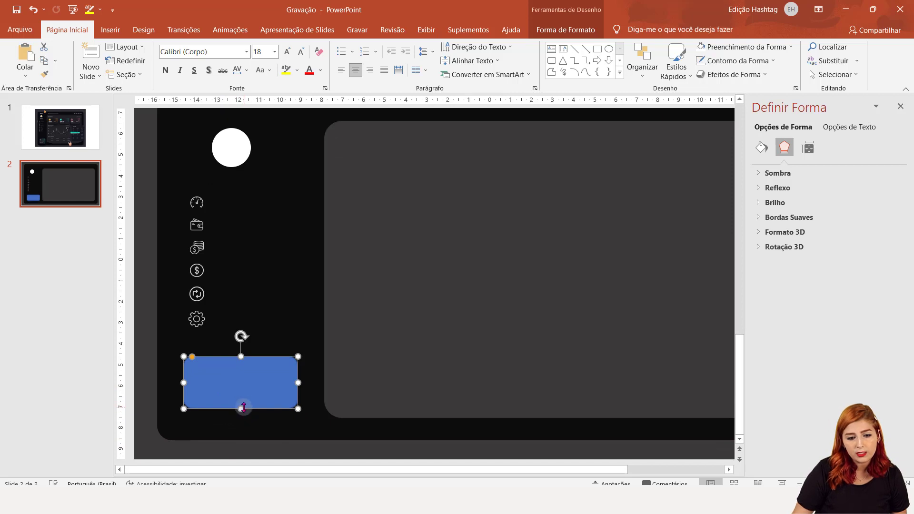
drag(242, 406, 241, 410)
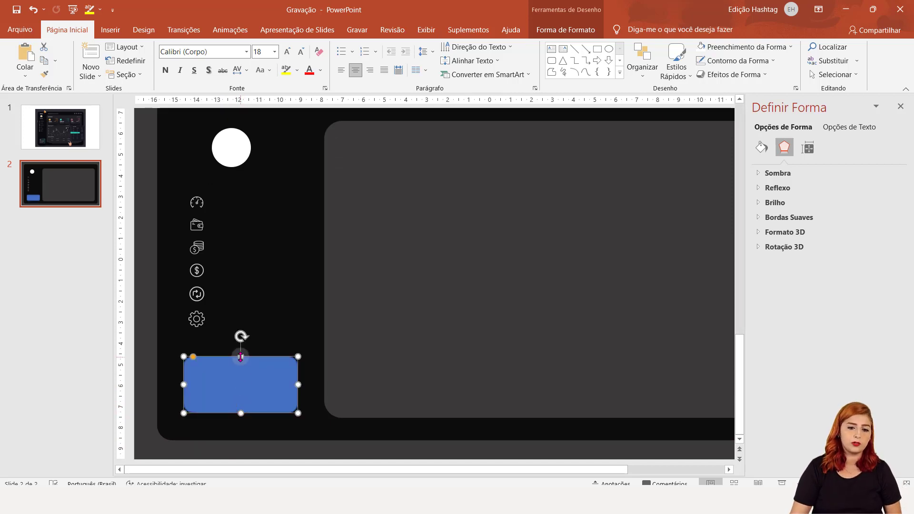
drag(240, 357, 241, 348)
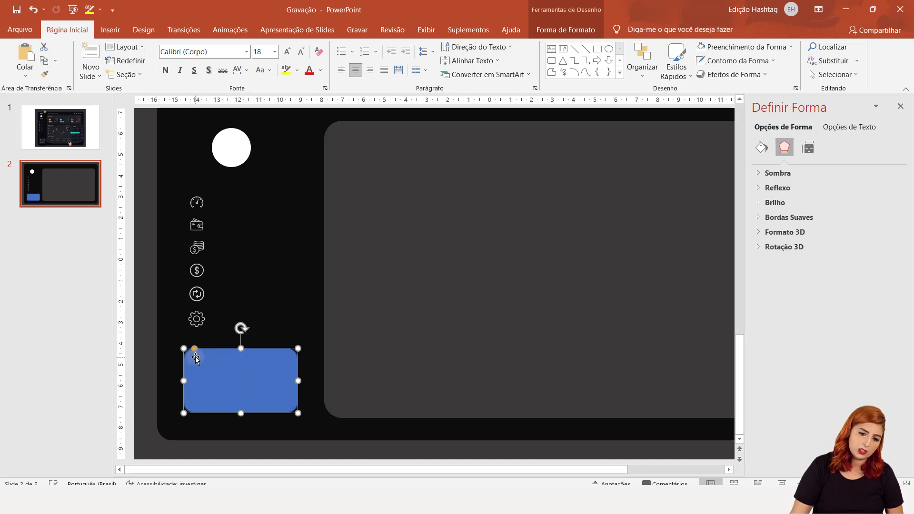
mouse_move(195, 350)
mouse_down()
mouse_move(204, 354)
mouse_move(193, 352)
mouse_up()
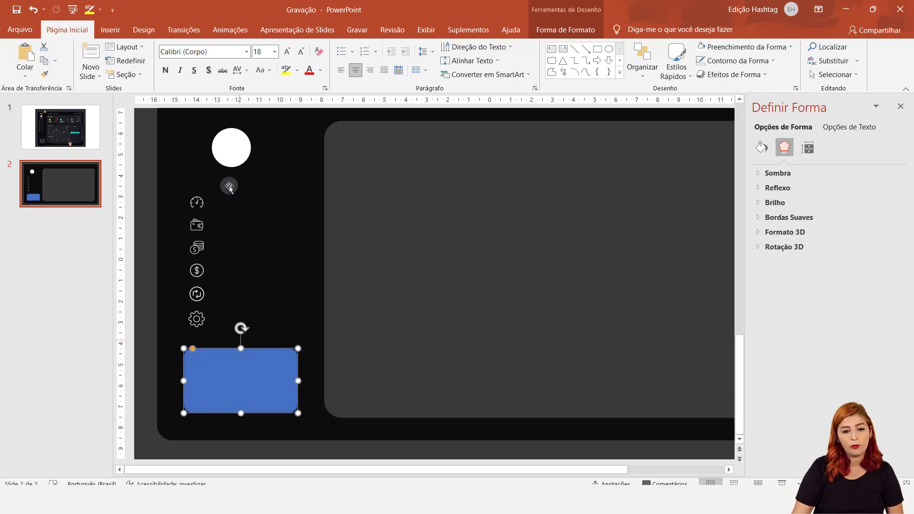
Give the rectangle No Outline, then show slide 1's reference dashboard.
click(558, 28)
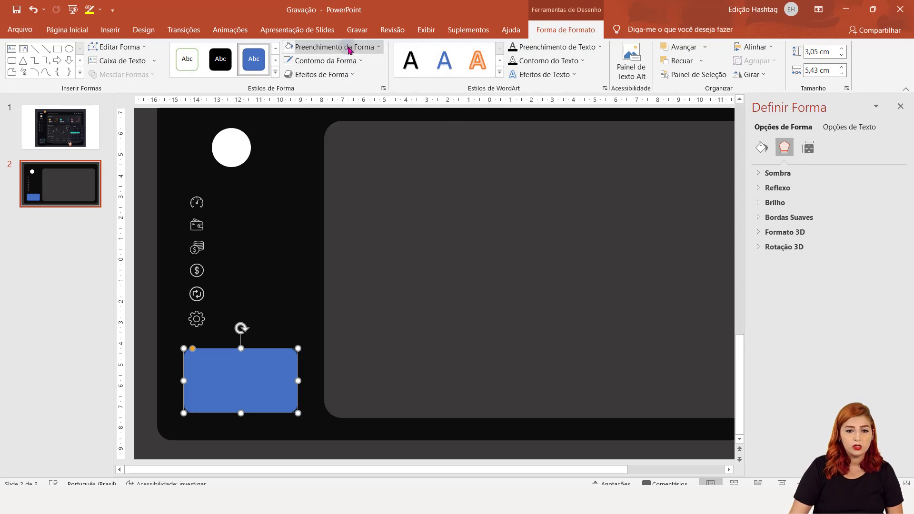
click(352, 64)
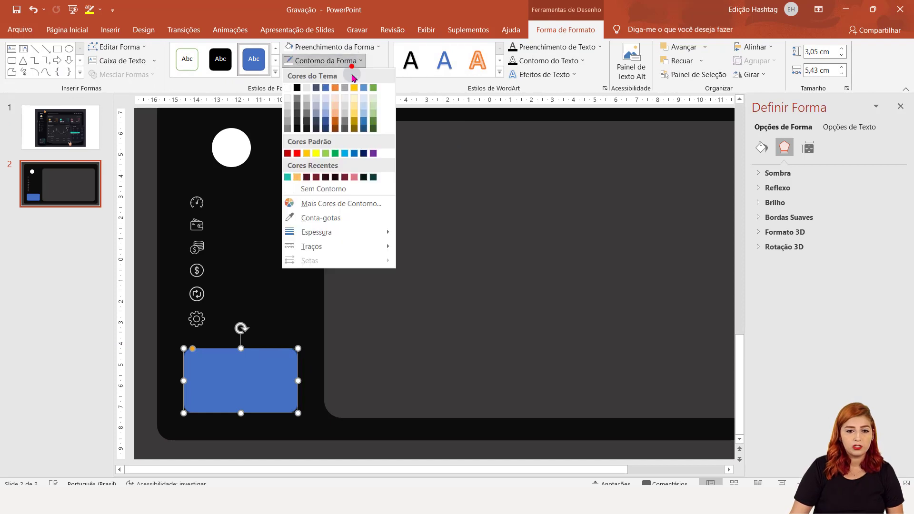
click(318, 189)
click(329, 46)
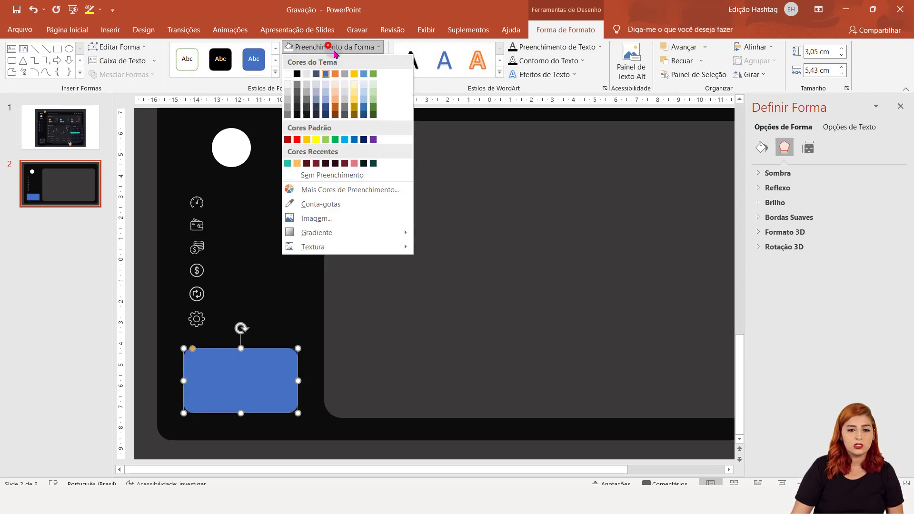
click(341, 48)
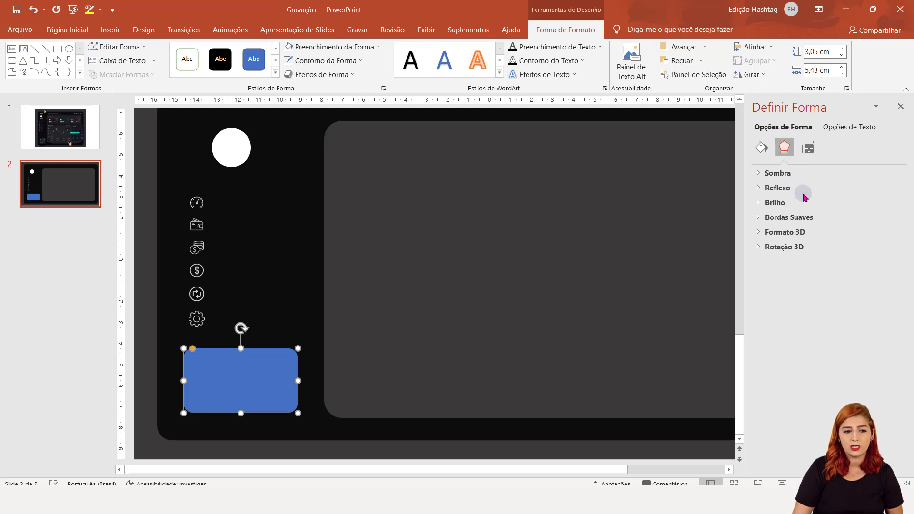
click(71, 113)
Sample the teal from the slide 1 reference dashboard with the Eyedropper as a solid fill.
click(321, 384)
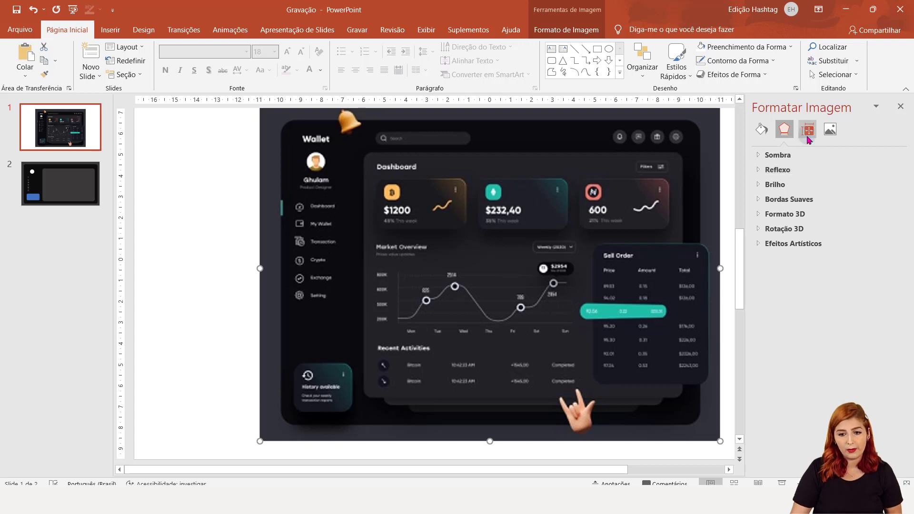
click(762, 129)
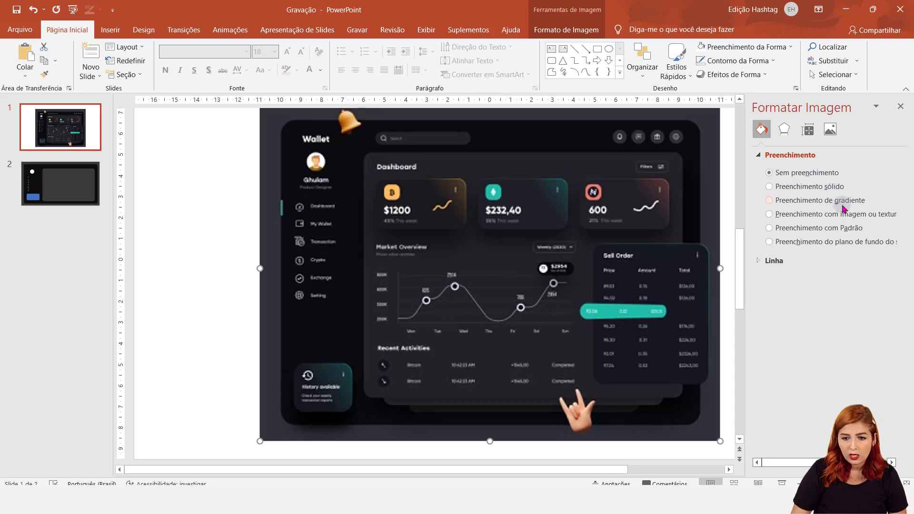
click(824, 189)
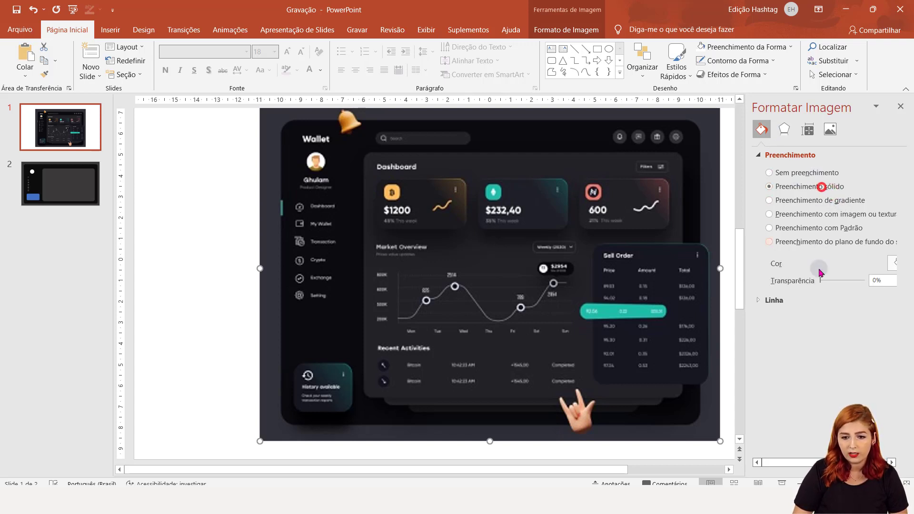
click(889, 263)
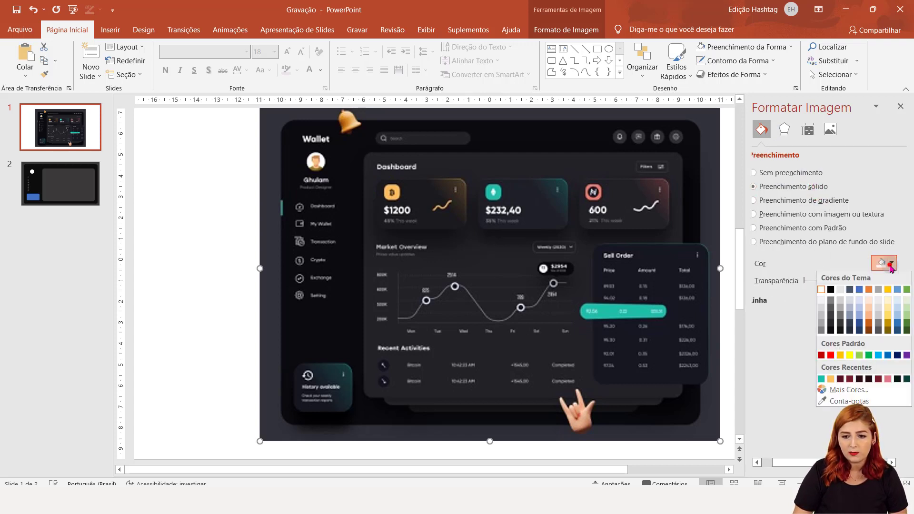
click(849, 402)
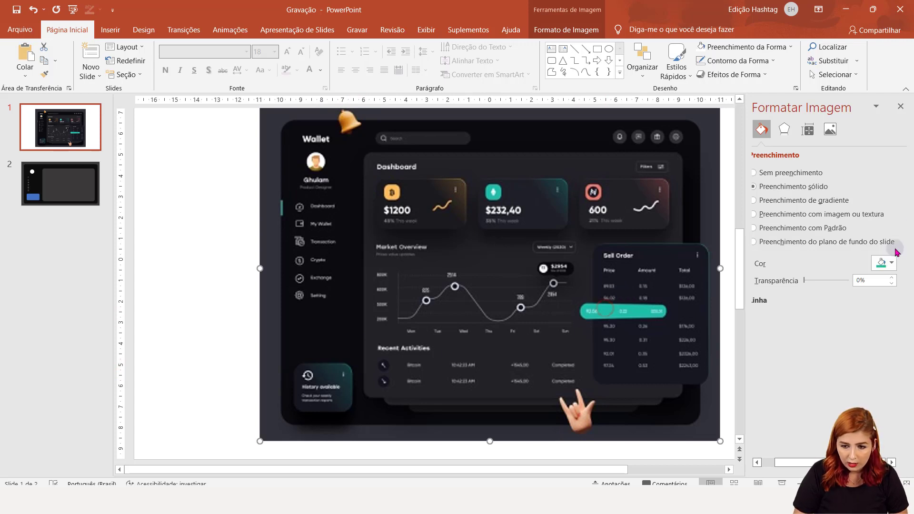
Confirm the sampled teal is #21BFA9, then select slide 2's blue rounded rectangle.
click(891, 263)
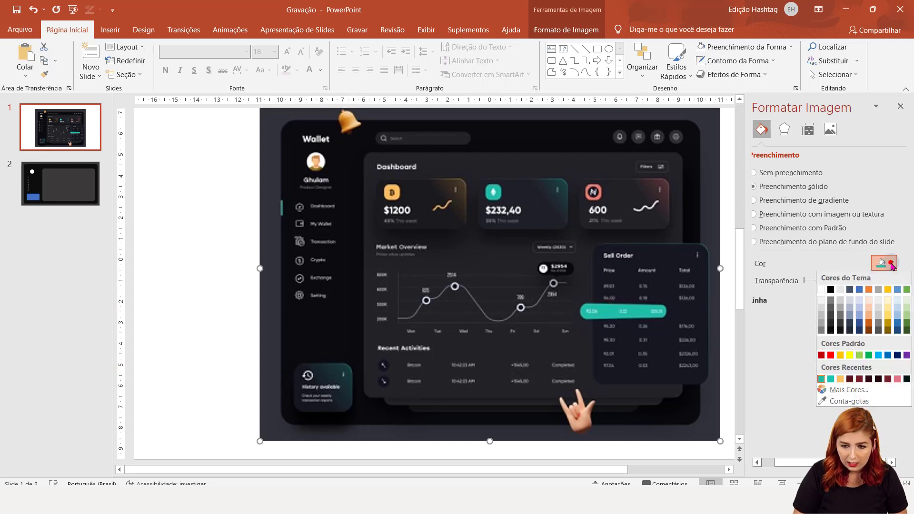
click(849, 391)
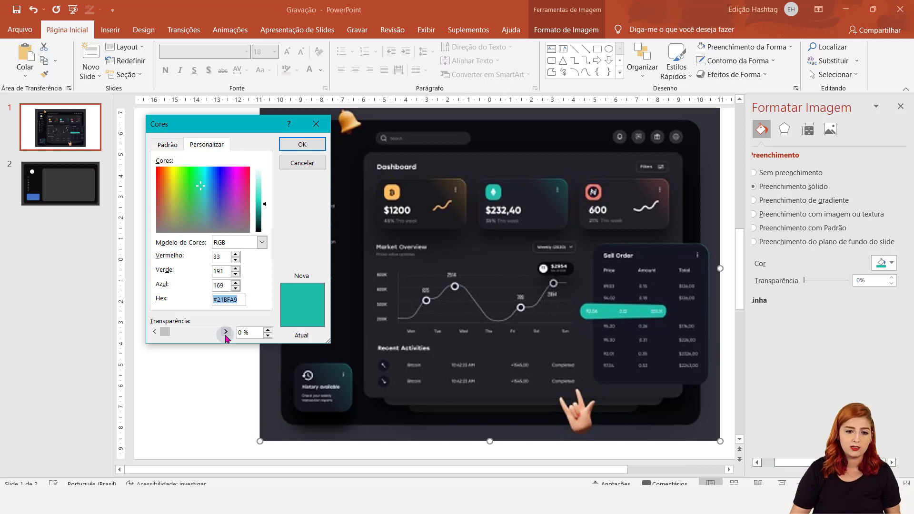
click(302, 144)
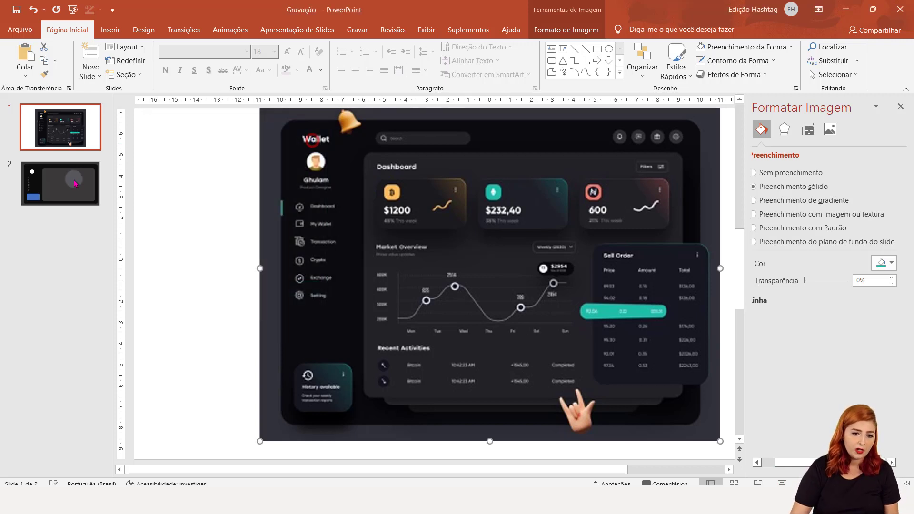
click(74, 184)
click(240, 380)
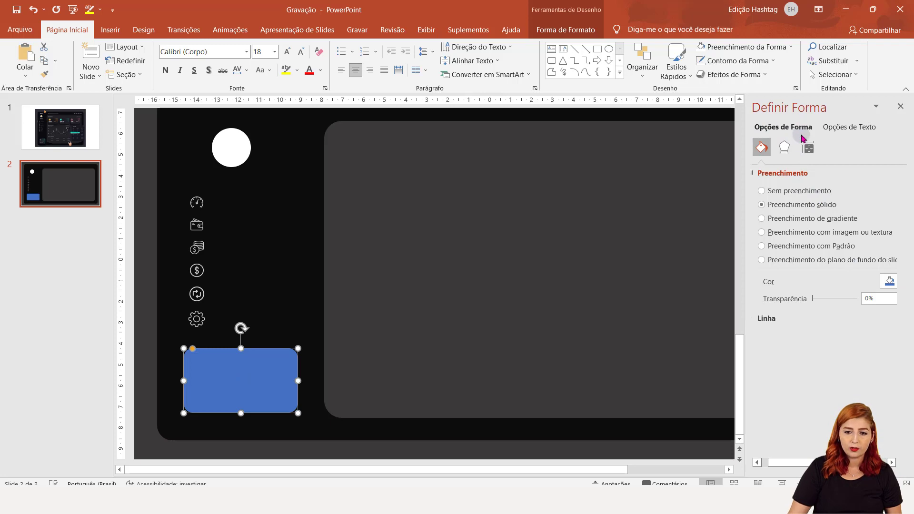
Give the small rounded rectangle a black-to-pink gradient fill with an added dark stop.
click(841, 219)
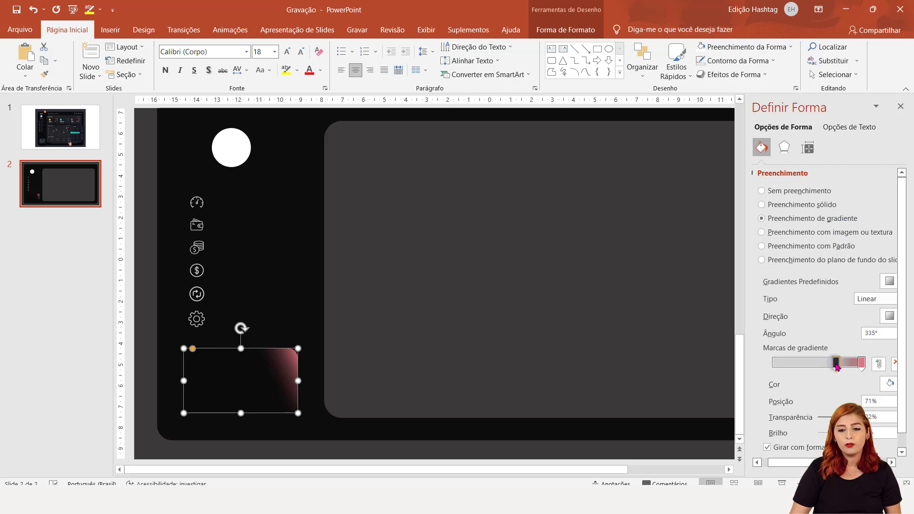
click(783, 364)
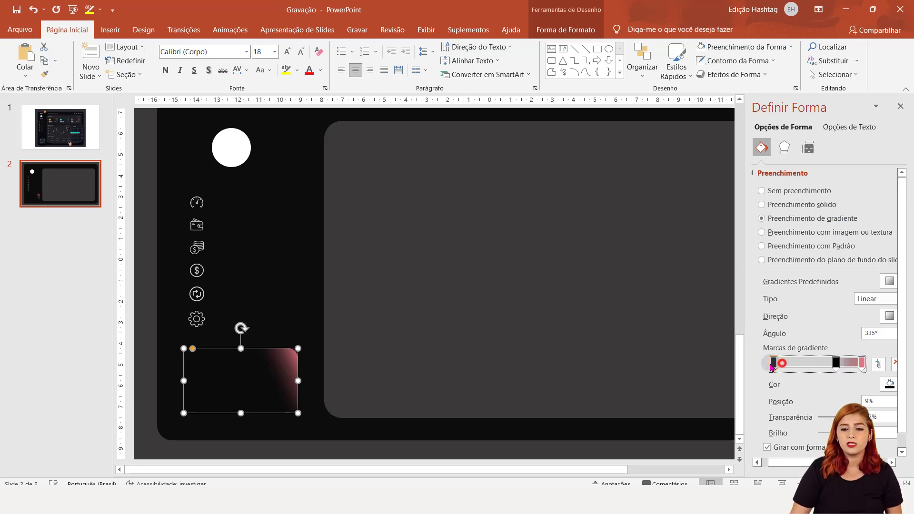
click(888, 383)
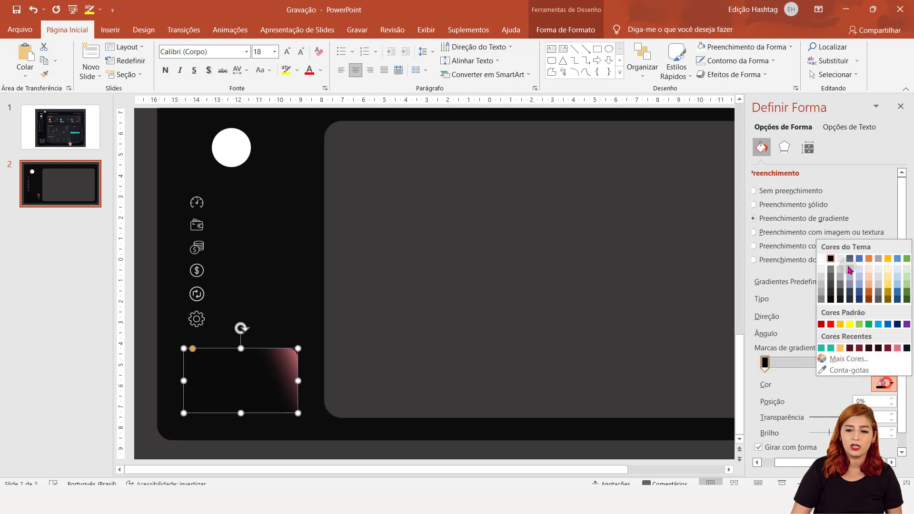
click(831, 261)
click(830, 262)
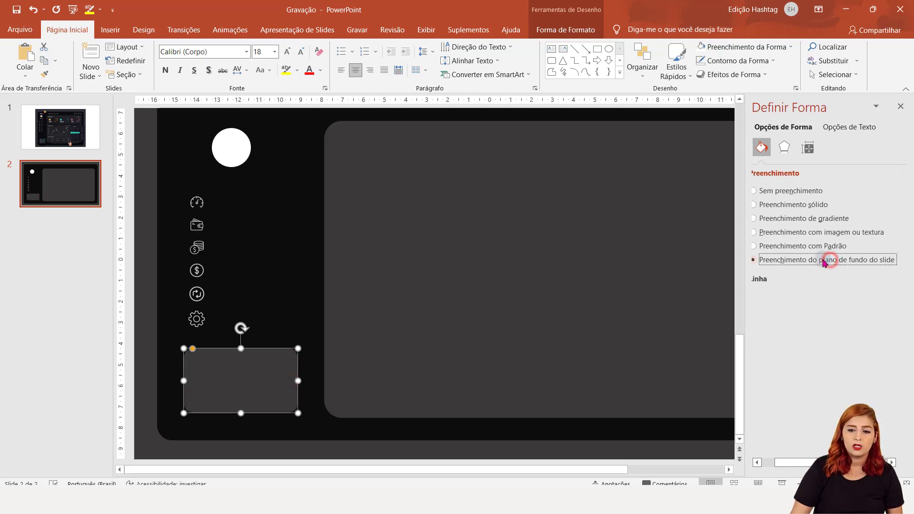
click(828, 218)
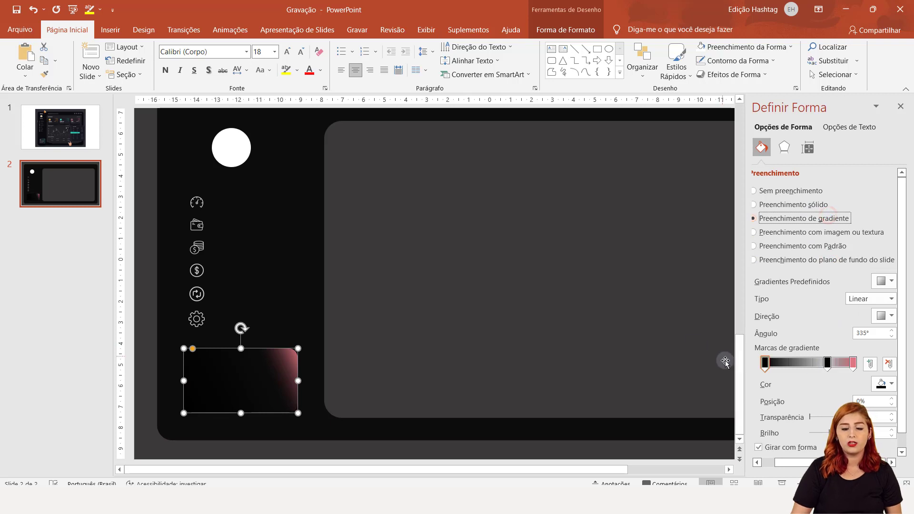
drag(827, 363, 818, 363)
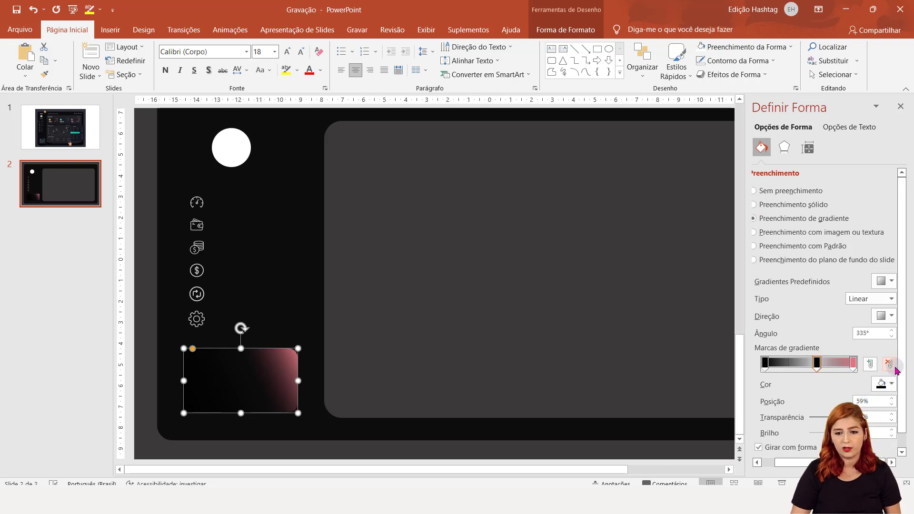
Remove the extra gradient stops, move the middle stop to 58%, and inspect the first stop.
click(834, 365)
click(798, 364)
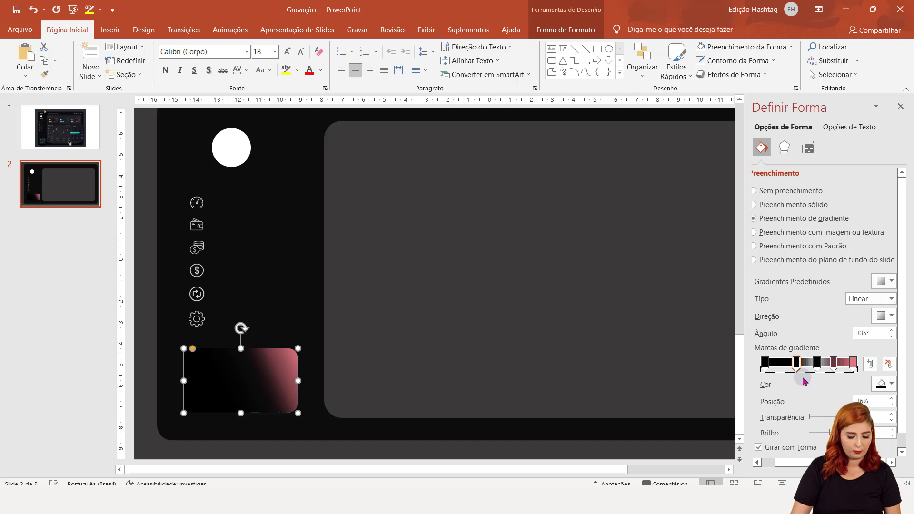
drag(804, 381, 833, 366)
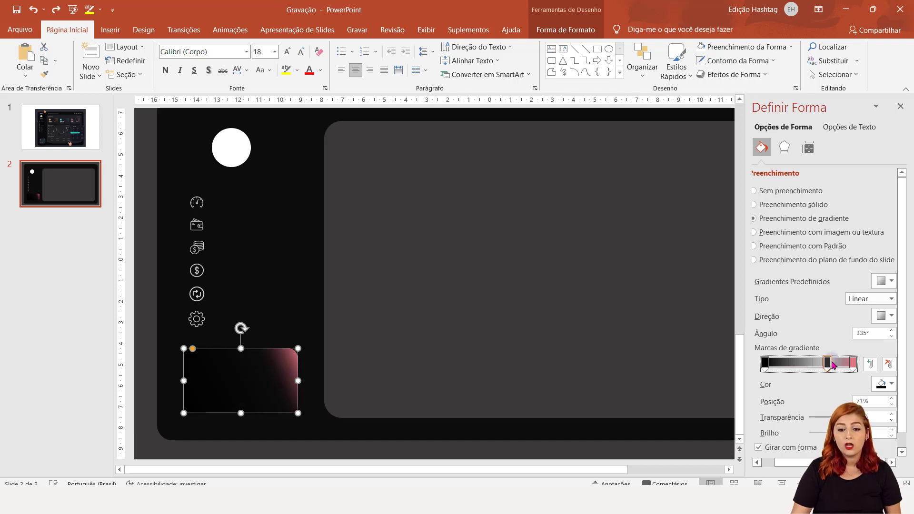
mouse_move(828, 362)
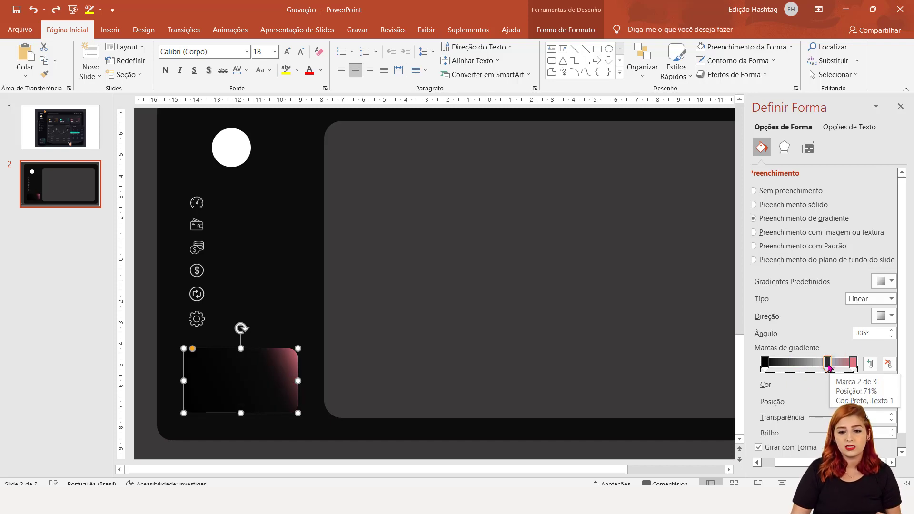
drag(828, 366, 814, 364)
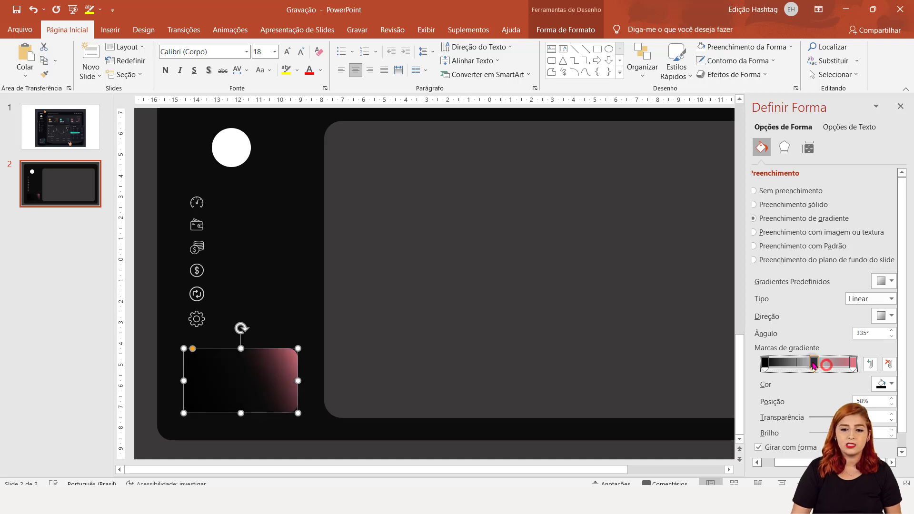
click(765, 364)
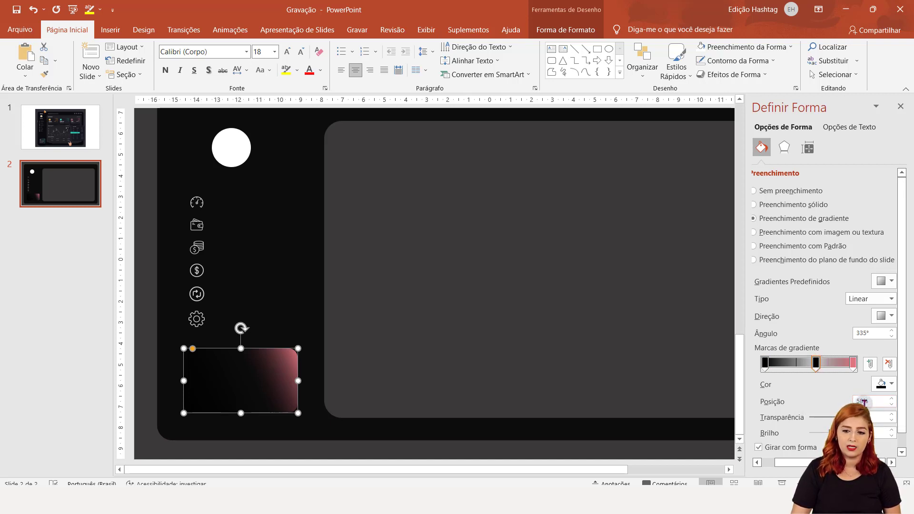
click(825, 405)
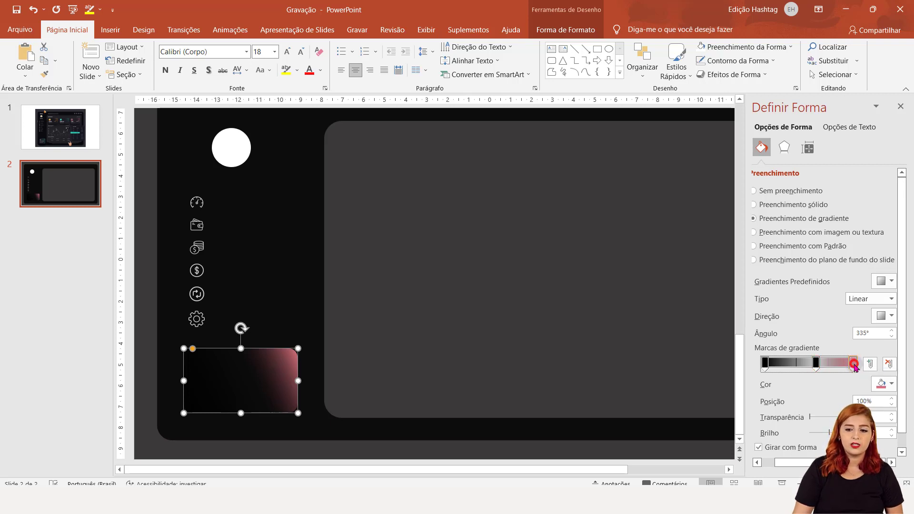
Set the gradient's last stop to teal #21BFA8 using the More Colors hex field.
click(886, 385)
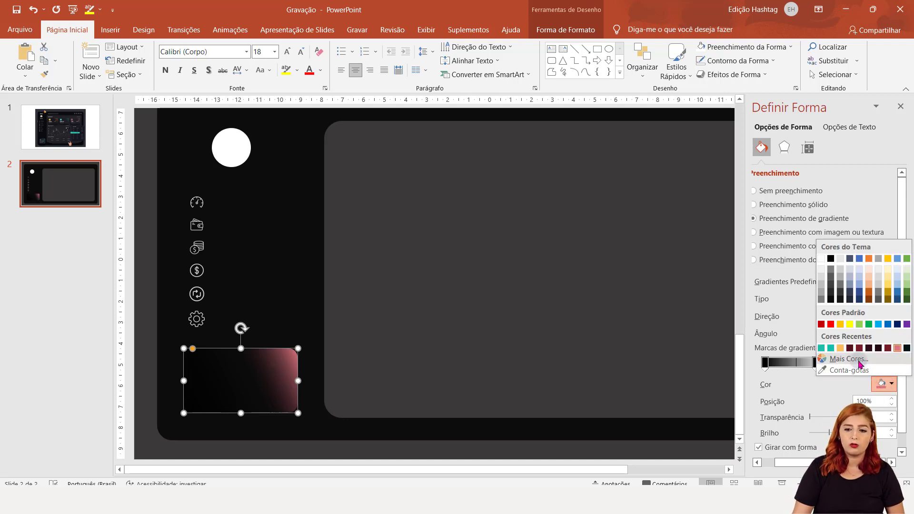
click(888, 384)
click(889, 386)
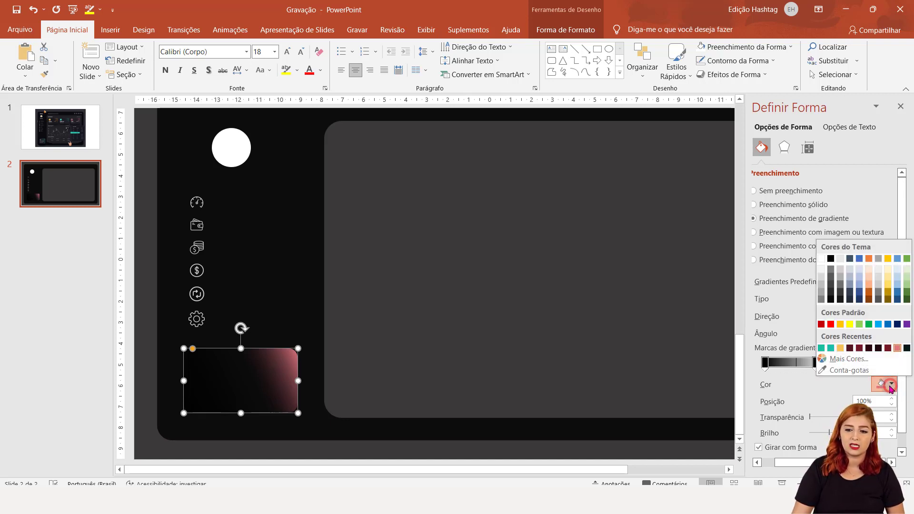
click(848, 359)
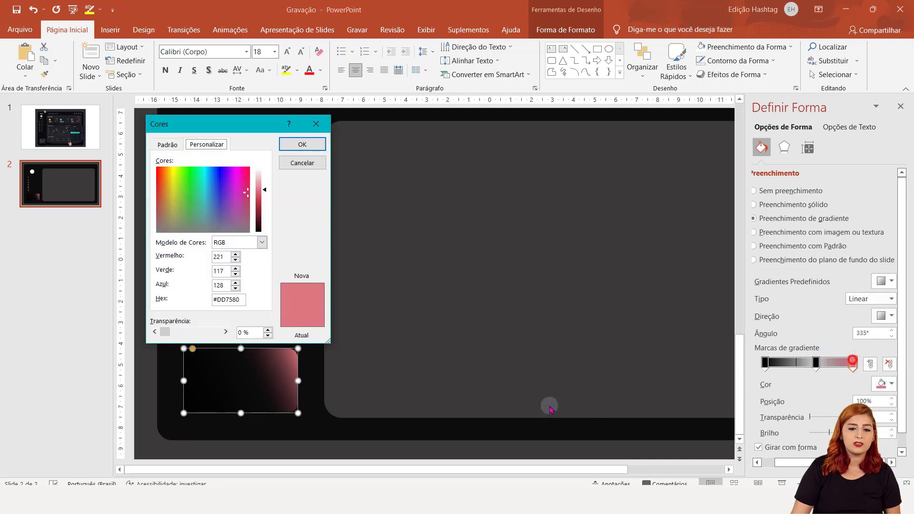
click(229, 297)
double_click(232, 298)
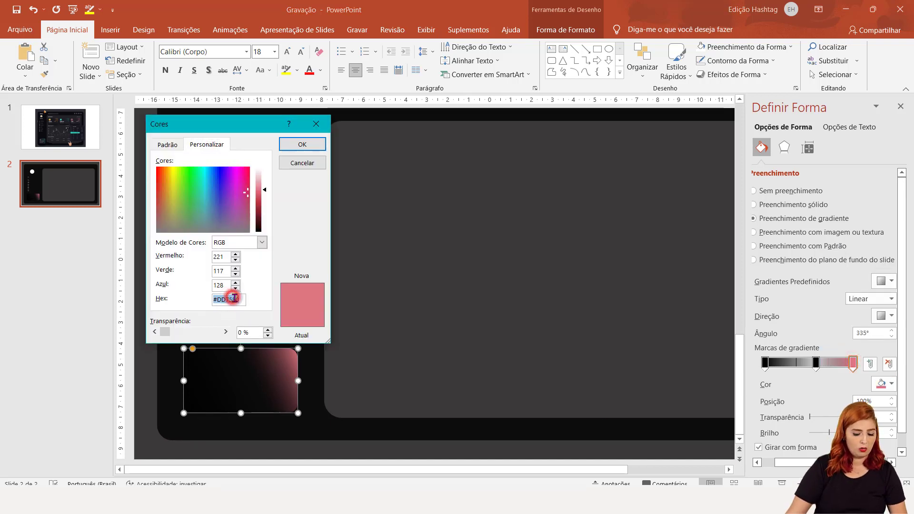
text(#21BFA9)
click(302, 145)
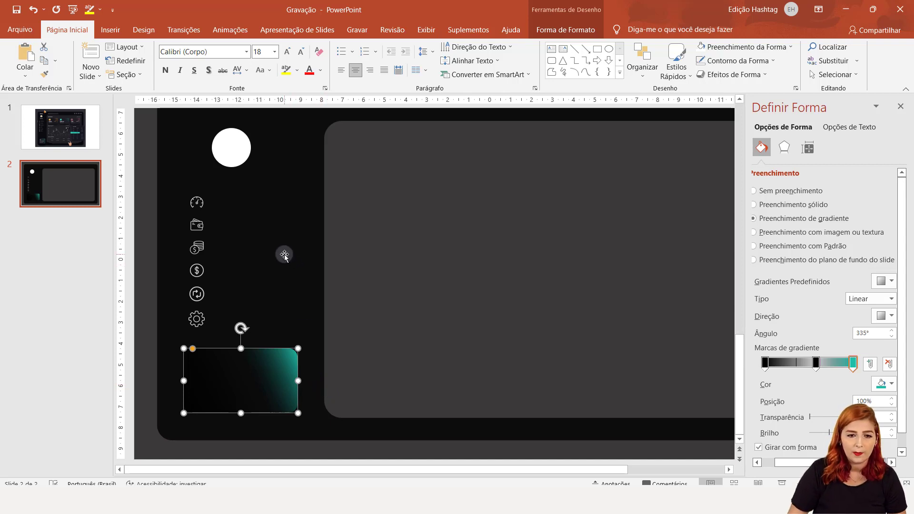
Switch the card's outline to a gradient line.
scroll(790, 276, down, 1)
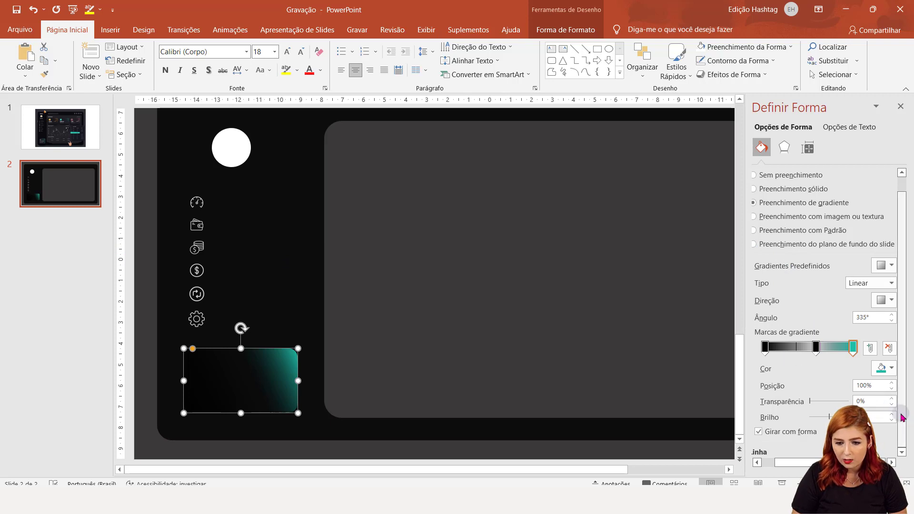
drag(901, 415, 901, 430)
drag(793, 463, 779, 462)
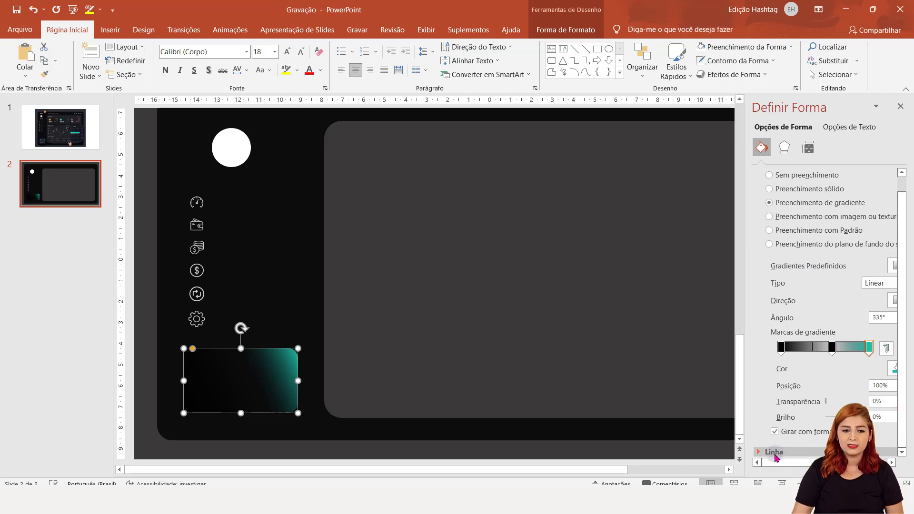
click(774, 453)
drag(901, 280, 904, 327)
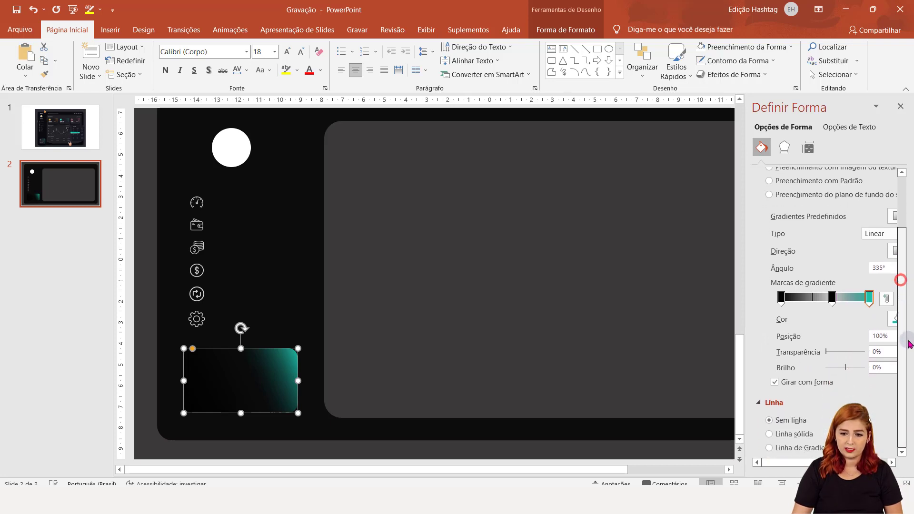
click(814, 450)
click(903, 289)
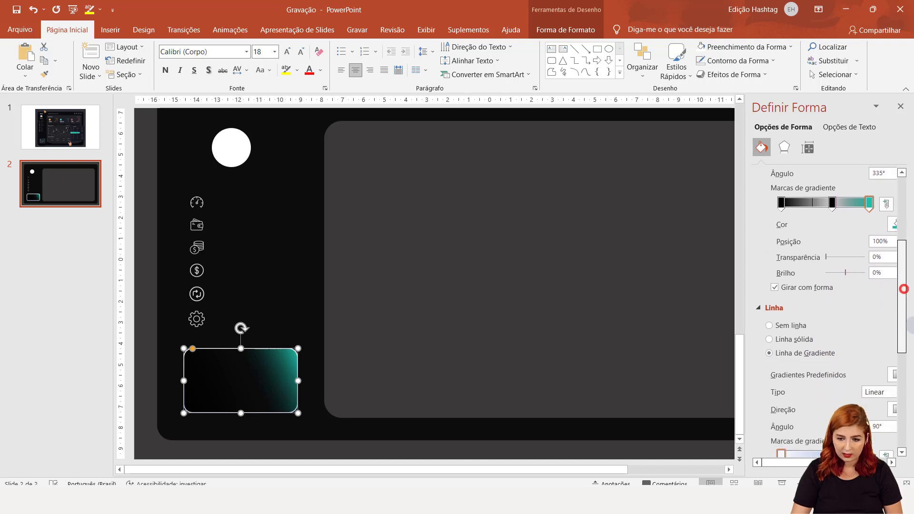
drag(904, 289, 903, 293)
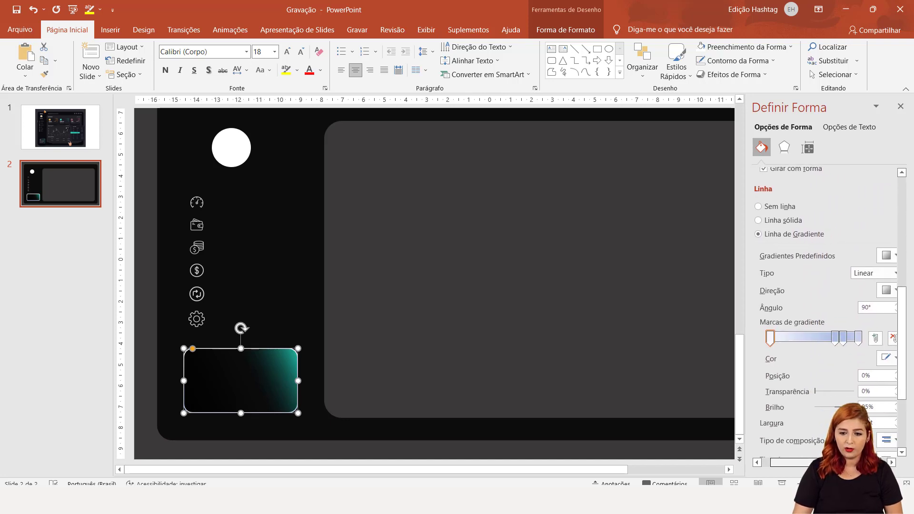
Delete the outline gradient's extra stops so only two remain.
click(832, 340)
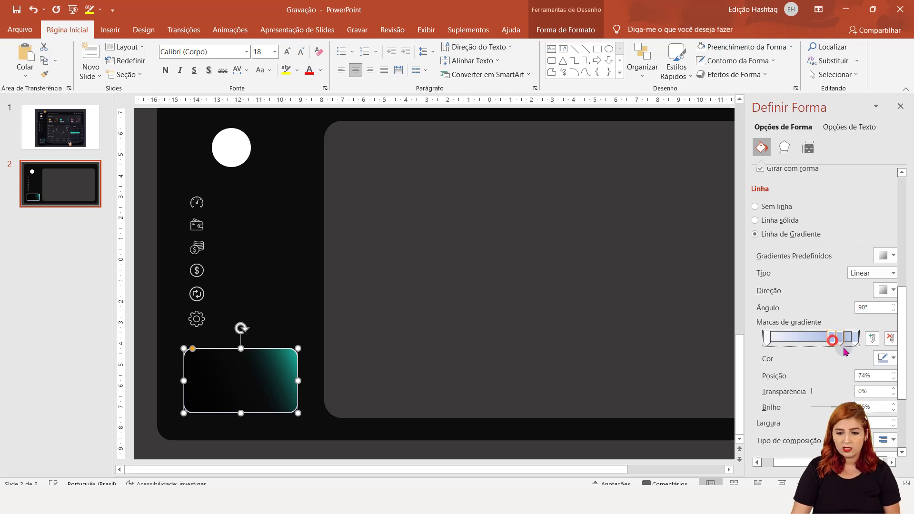
click(890, 338)
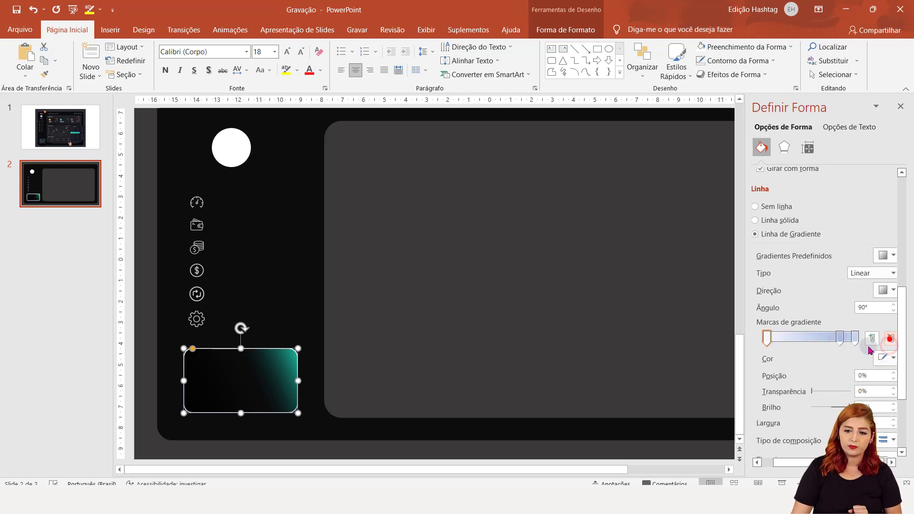
drag(840, 339, 822, 339)
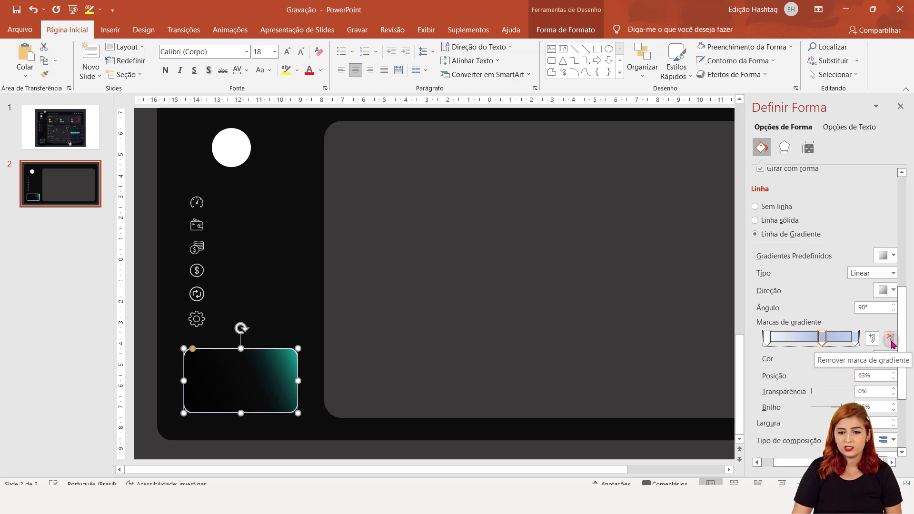
click(891, 338)
click(767, 337)
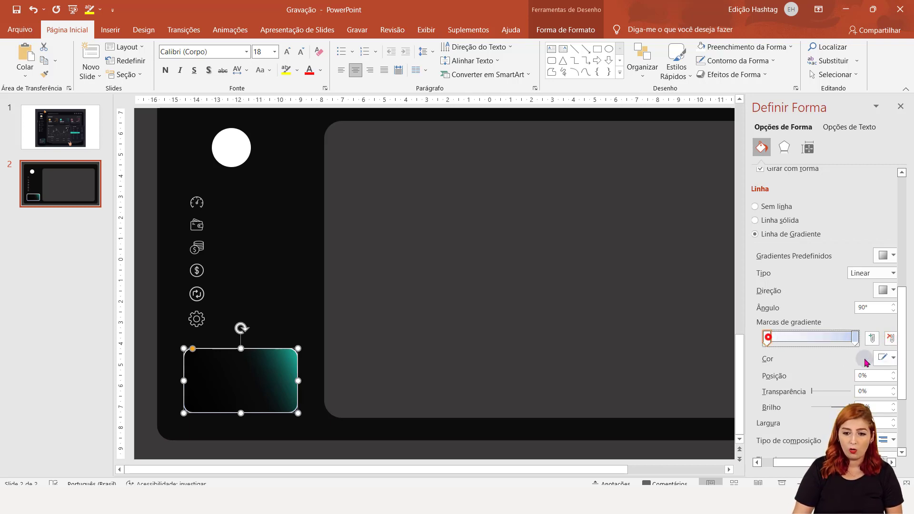
Color the outline's first stop dark grey and its last stop teal #21BFA9.
click(888, 363)
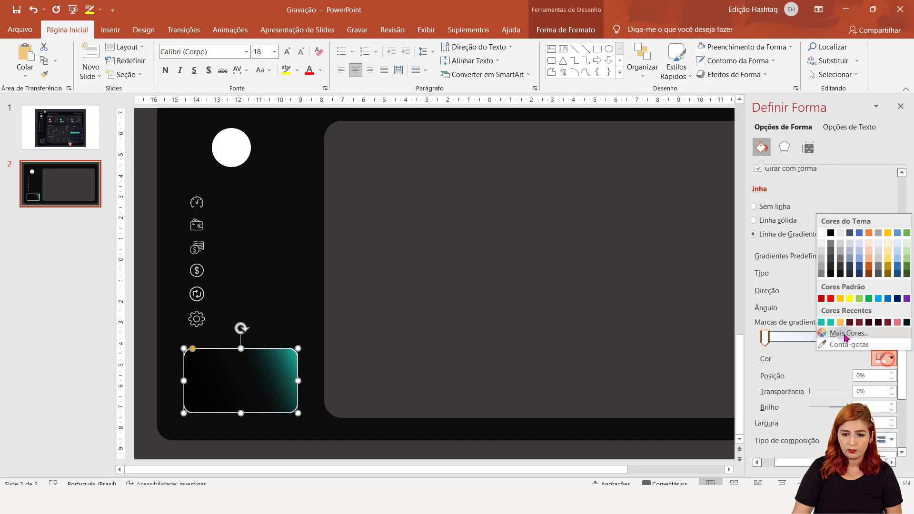
click(832, 276)
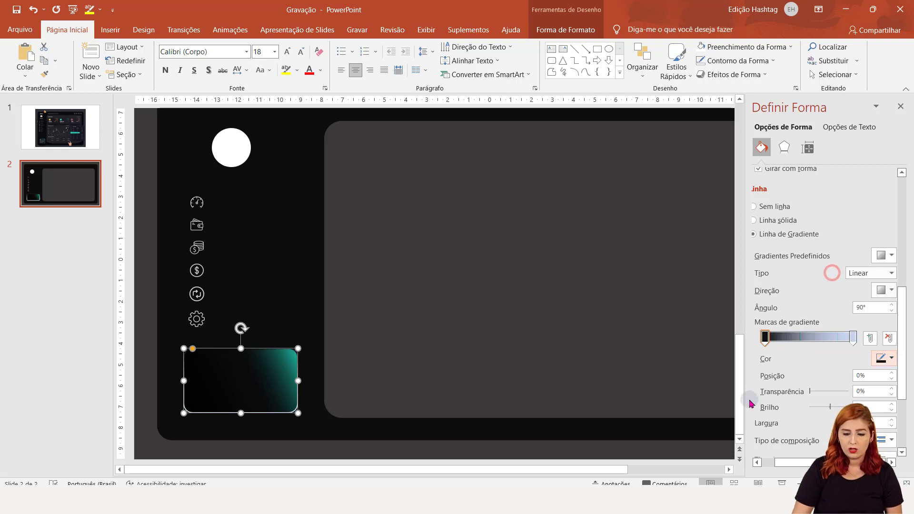
click(854, 336)
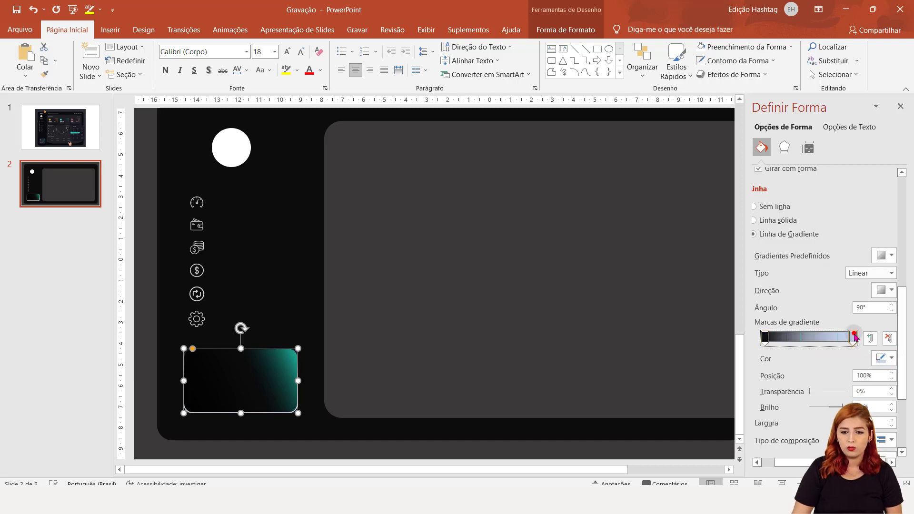
click(883, 362)
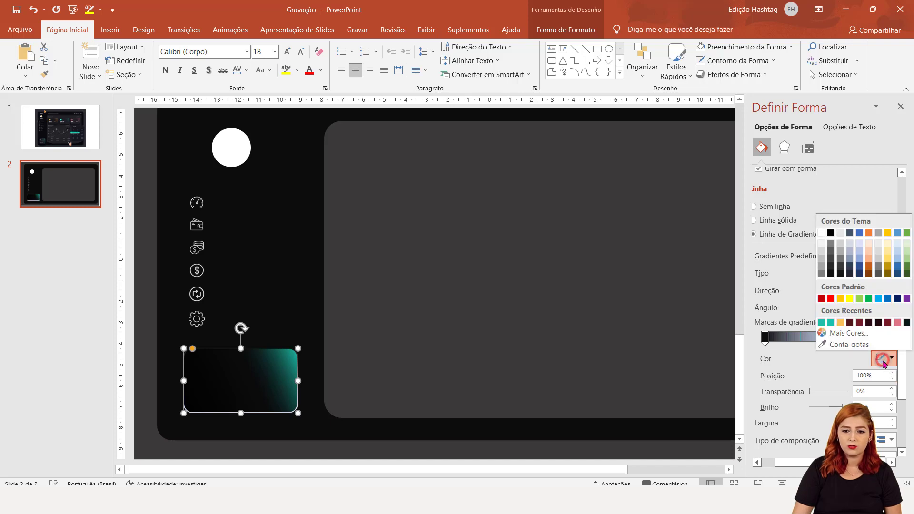
click(847, 335)
text(#21BFA9)
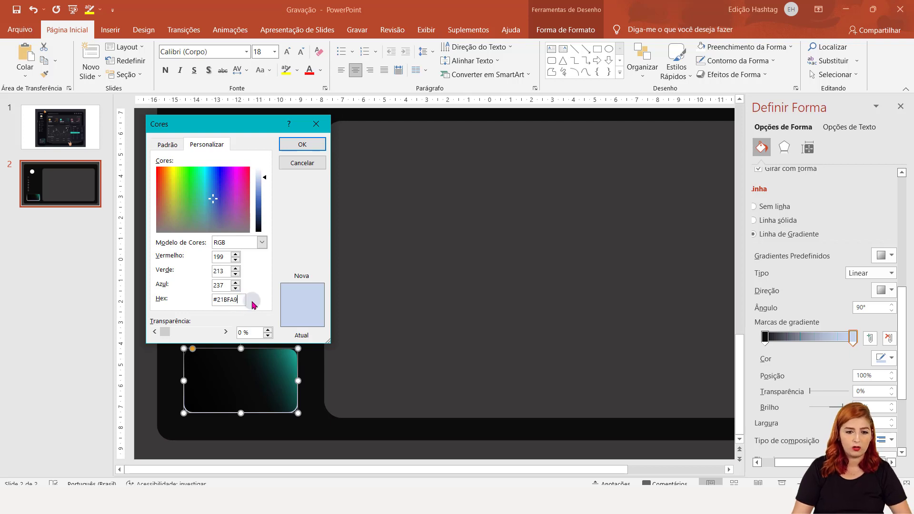
click(302, 145)
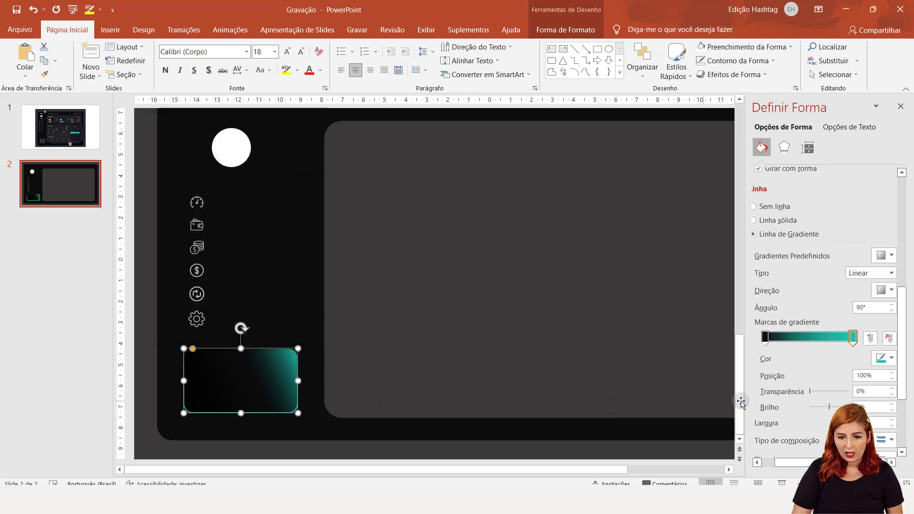
click(351, 388)
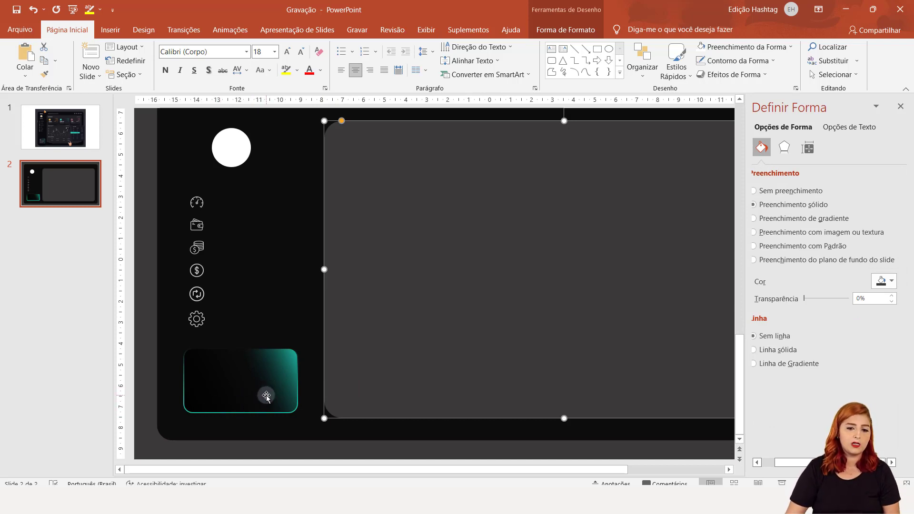
Change the card's outline gradient direction to 0°.
click(266, 396)
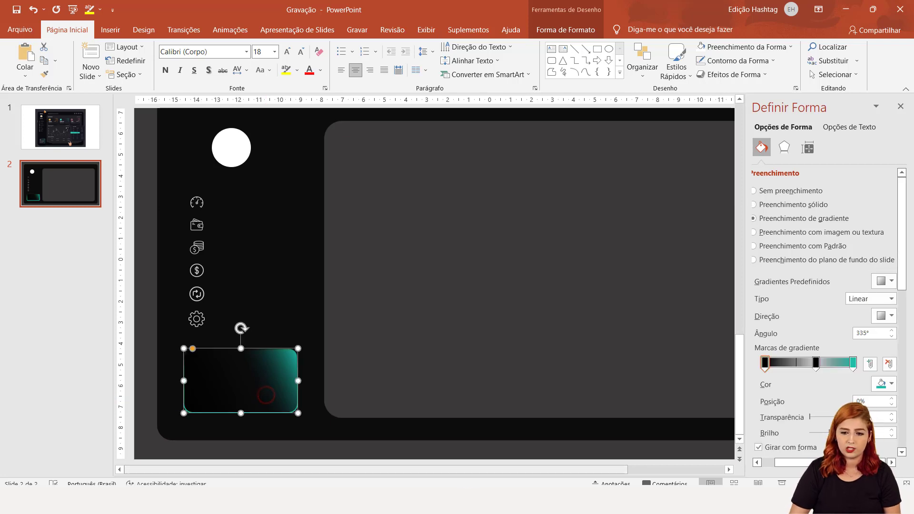
scroll(832, 295, down, 5)
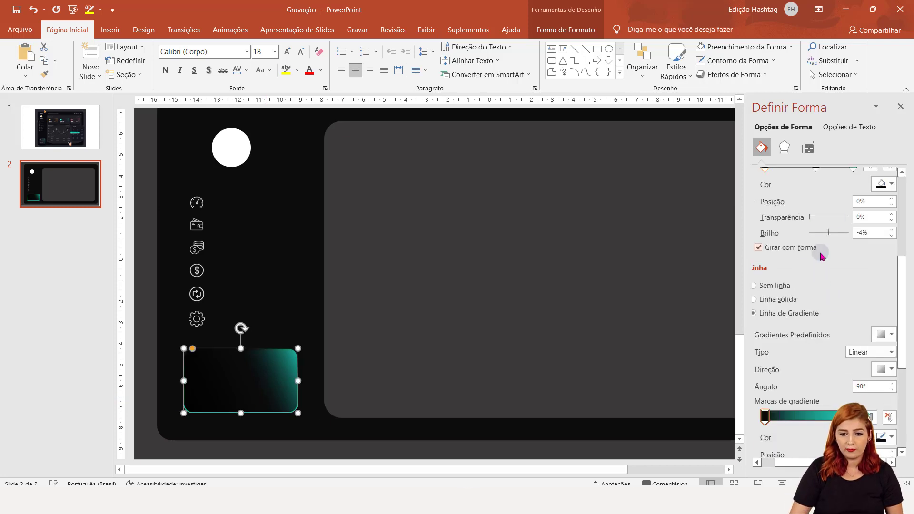
click(890, 369)
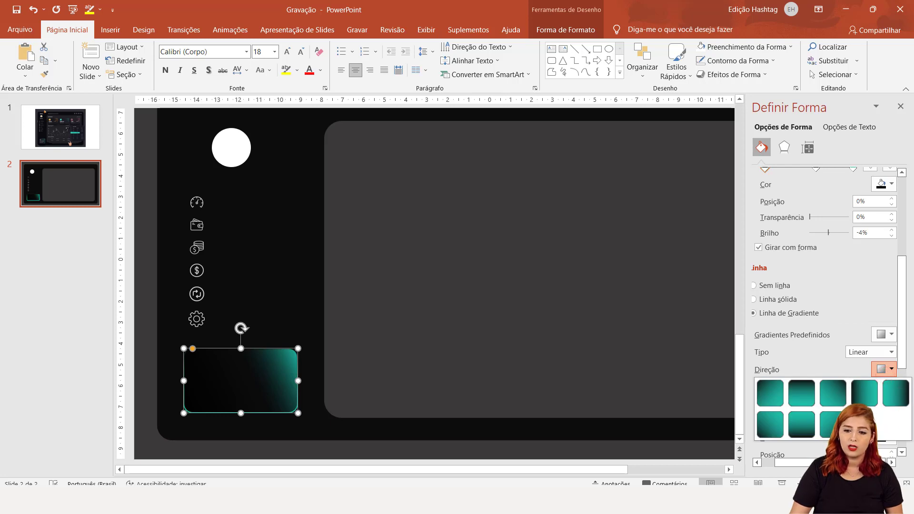
click(865, 394)
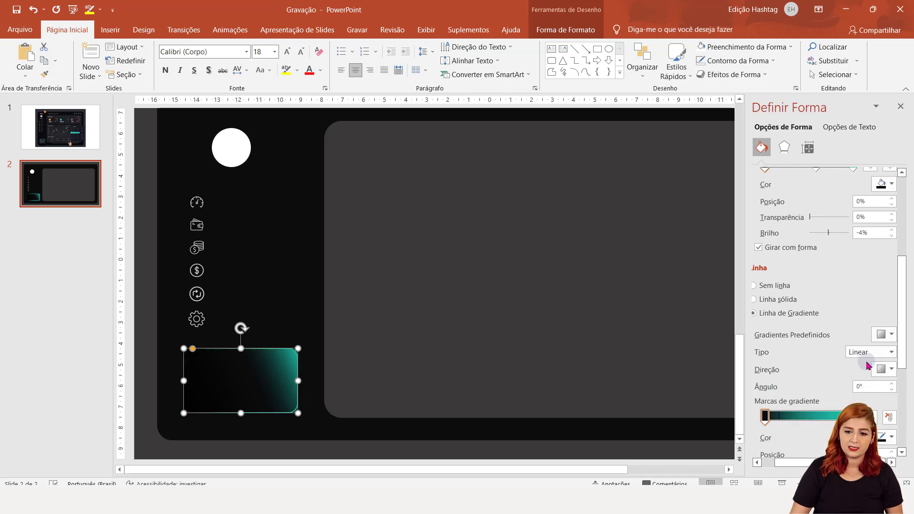
click(884, 369)
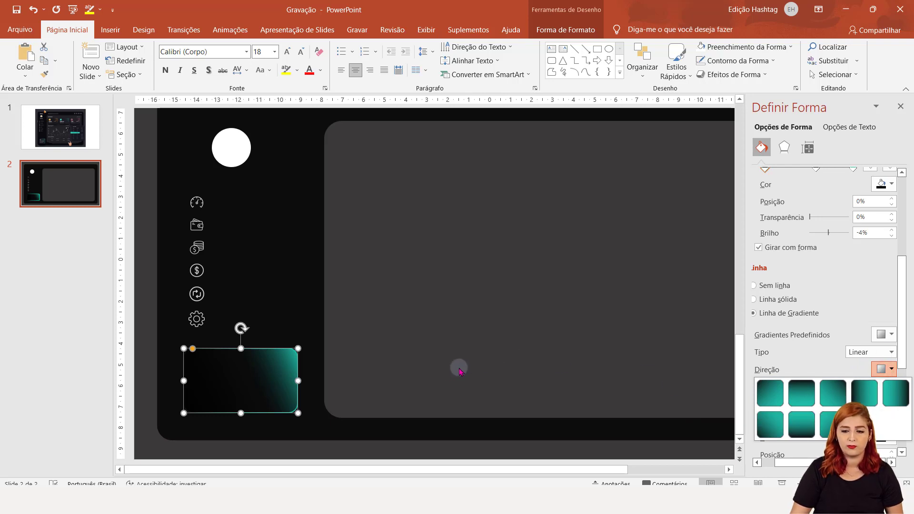
click(882, 370)
click(346, 328)
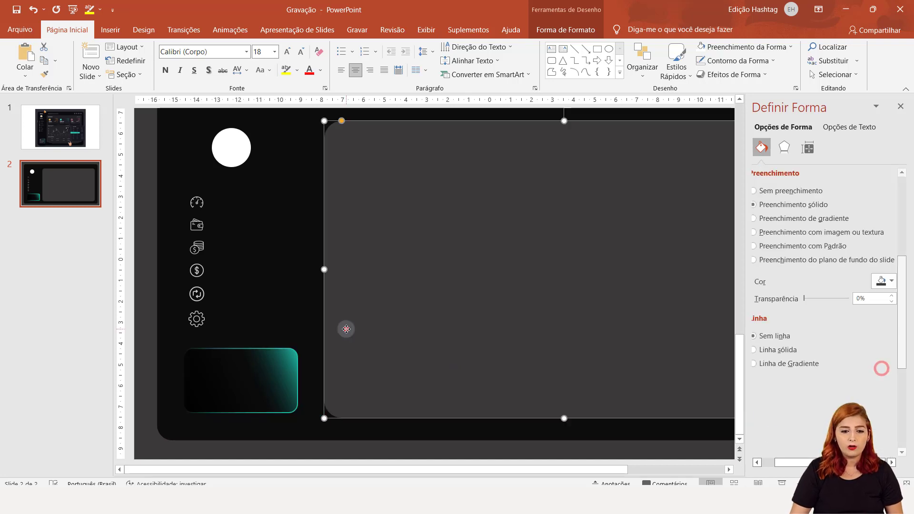
click(260, 365)
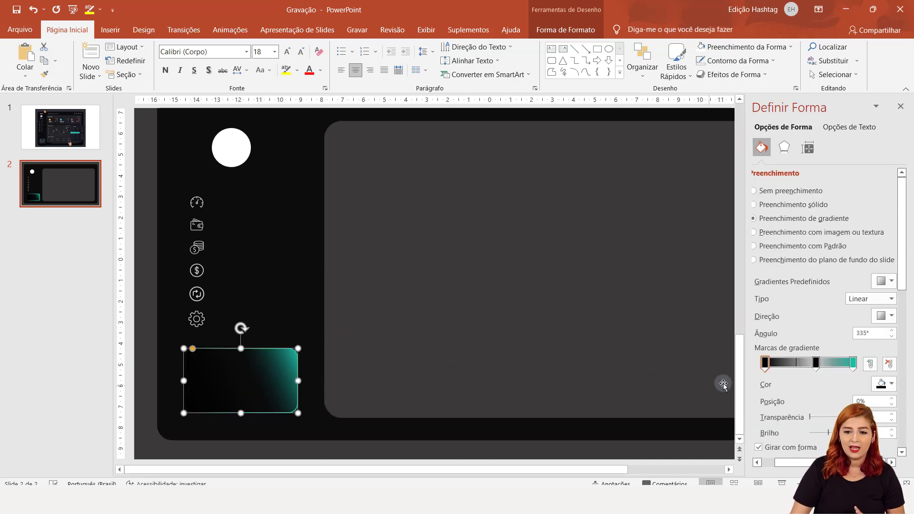
Move the card's fill gradient middle stop further right.
scroll(867, 372, down, 2)
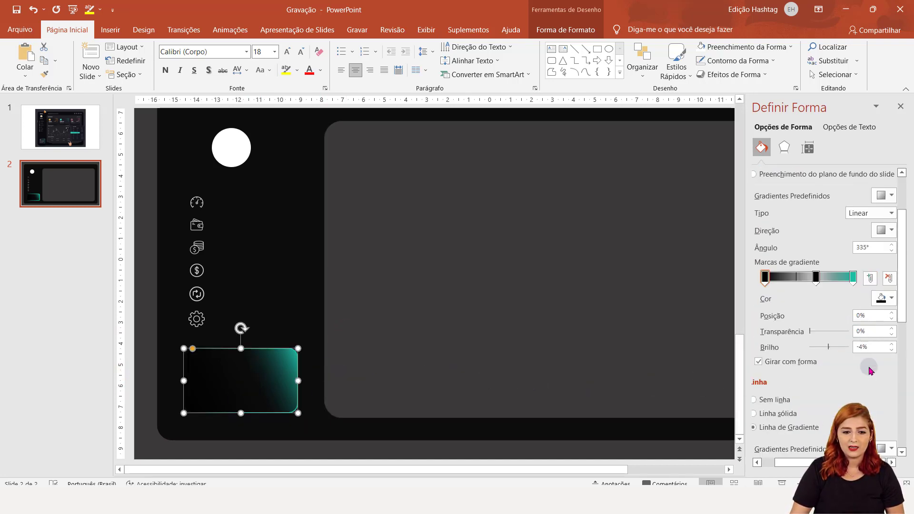
scroll(869, 369, down, 2)
scroll(869, 369, down, 2)
scroll(839, 379, down, 2)
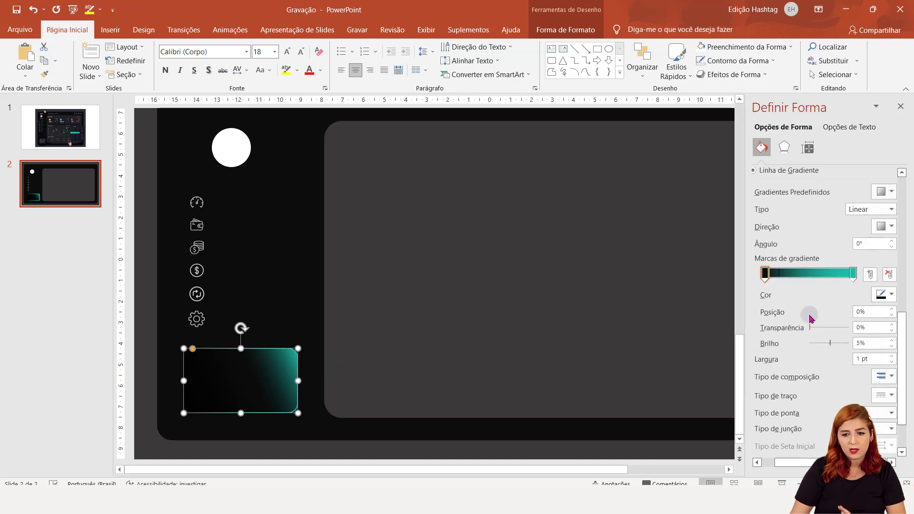
scroll(799, 286, up, 3)
drag(784, 361, 826, 365)
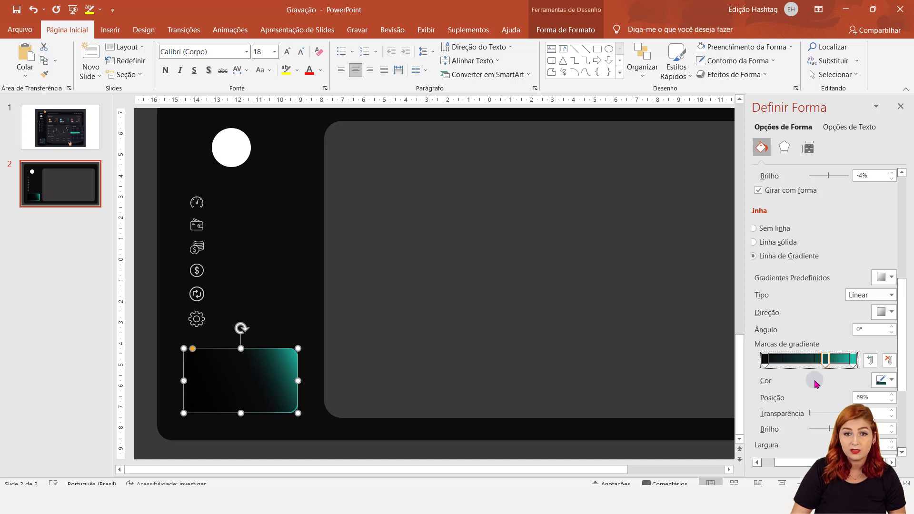
click(337, 335)
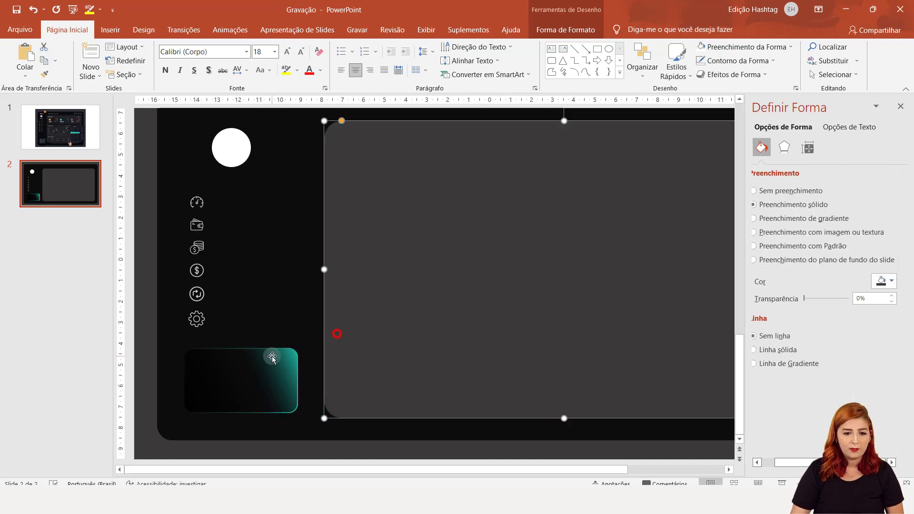
click(273, 357)
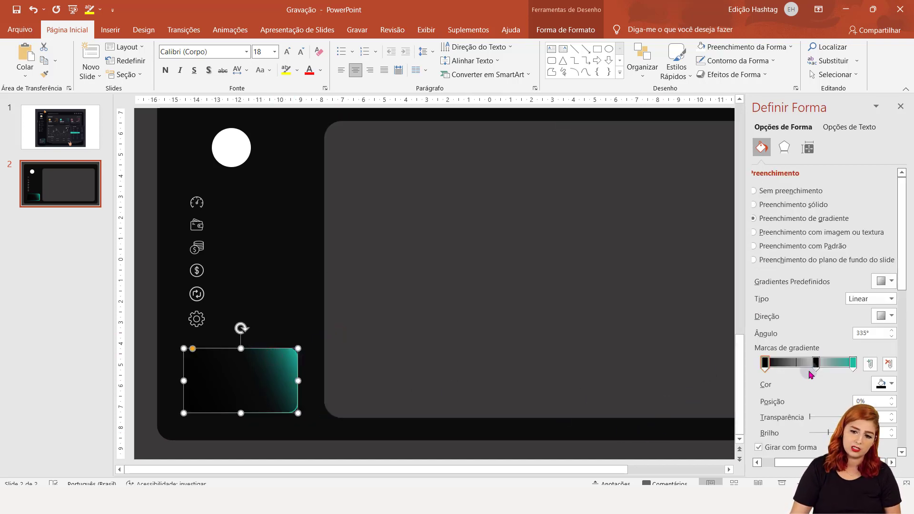
drag(816, 364, 824, 364)
click(419, 350)
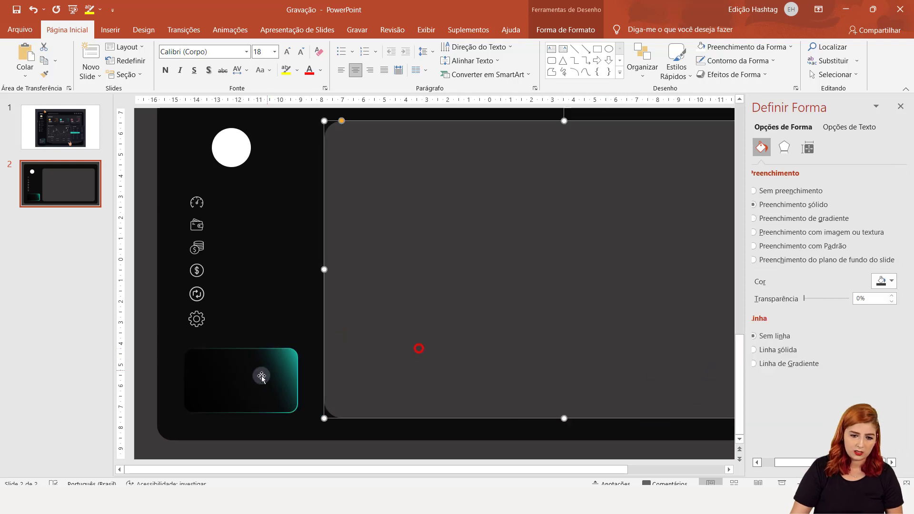
click(261, 376)
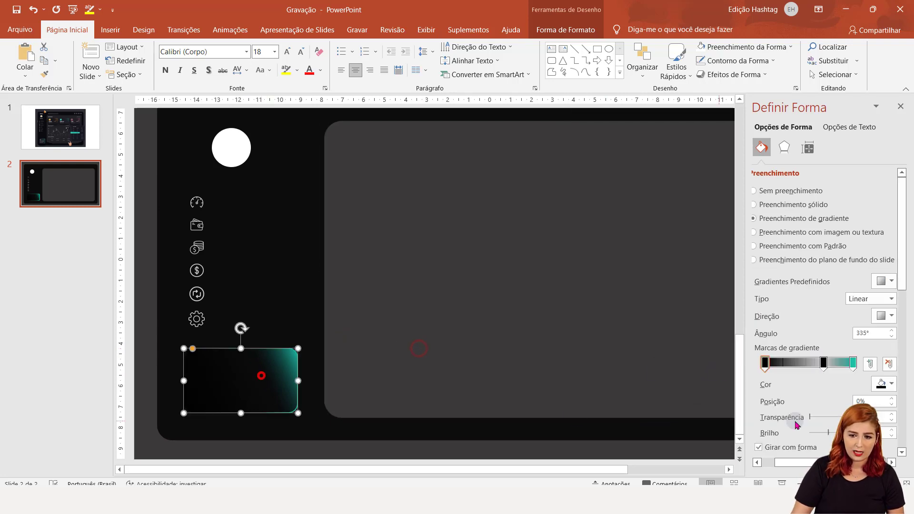
Make the teal end stops of the fill and outline gradients partly transparent.
click(854, 370)
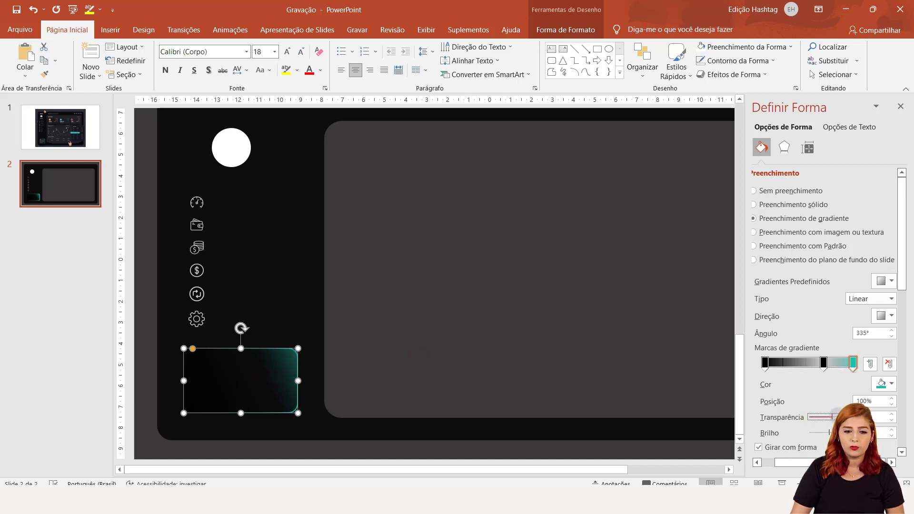
mouse_move(819, 419)
mouse_down()
mouse_move(841, 418)
mouse_move(810, 421)
mouse_up()
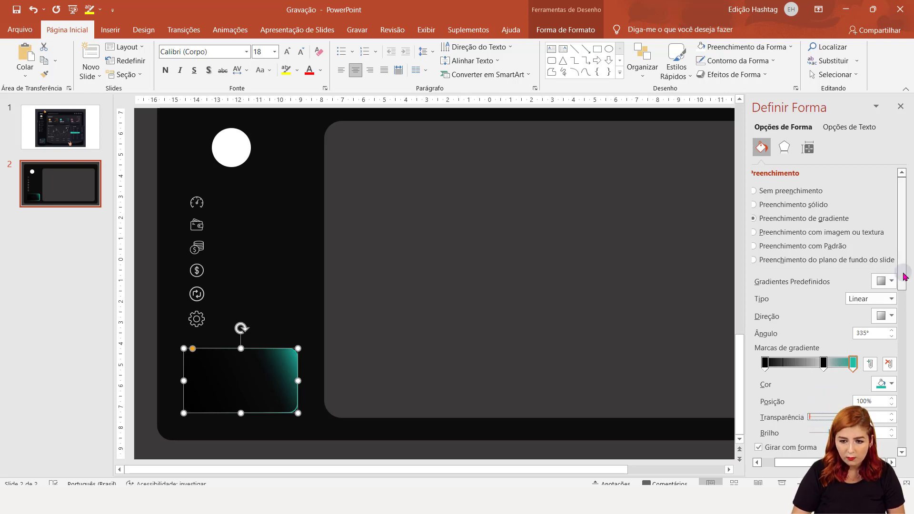
drag(904, 273, 907, 384)
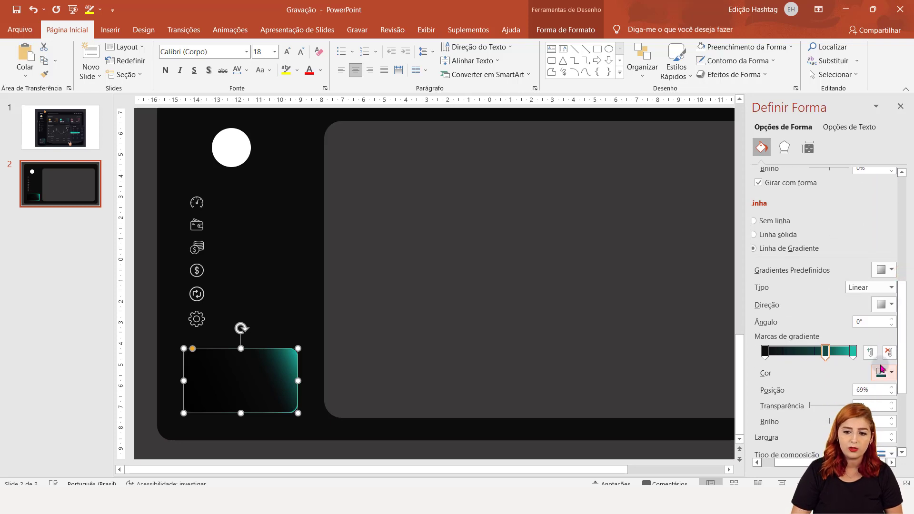
click(853, 352)
click(810, 406)
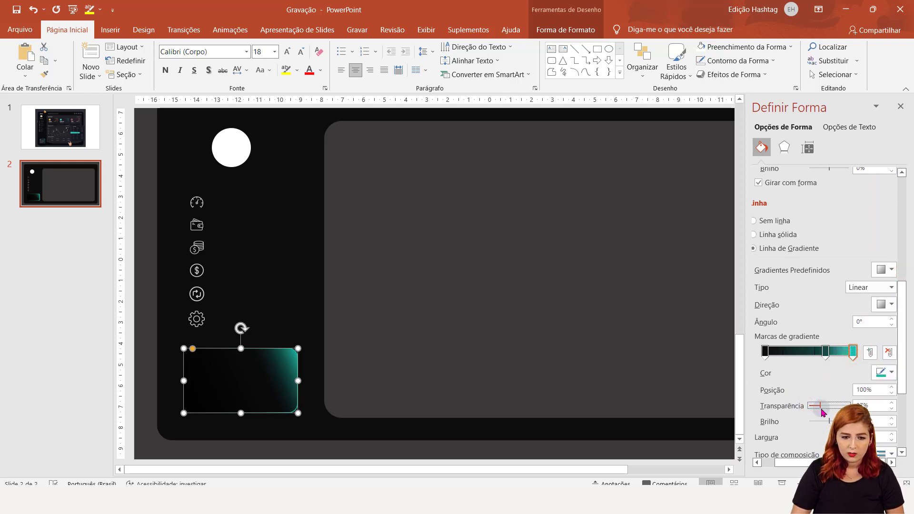
click(449, 375)
click(271, 380)
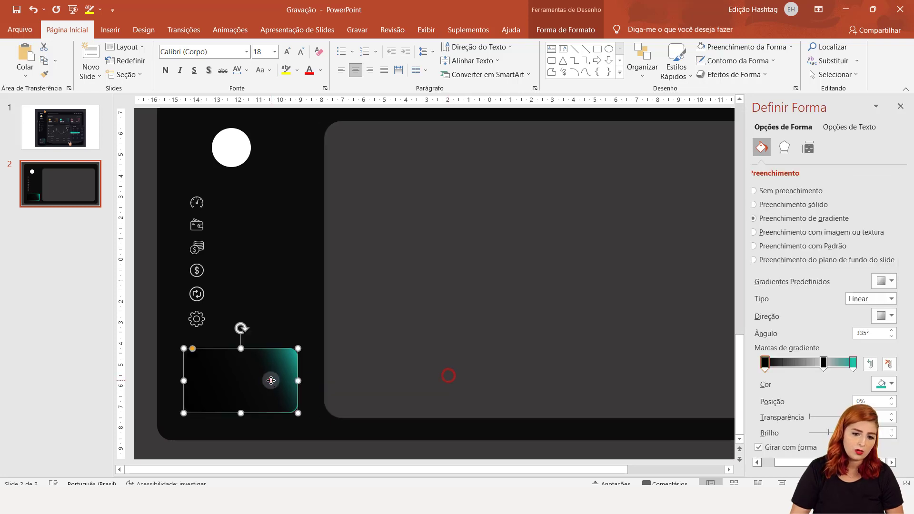
click(384, 374)
click(263, 377)
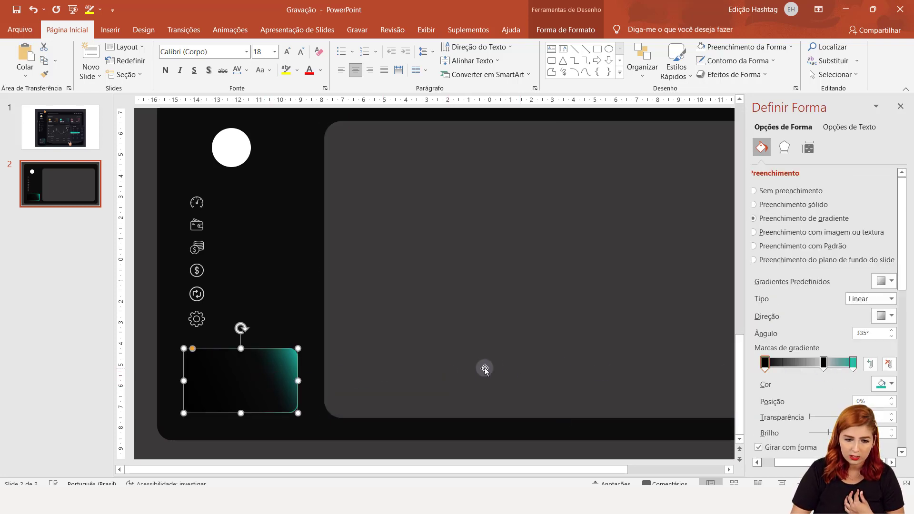
Set the outline's 94% teal stop to 72% transparency.
scroll(836, 410, down, 3)
scroll(835, 410, down, 2)
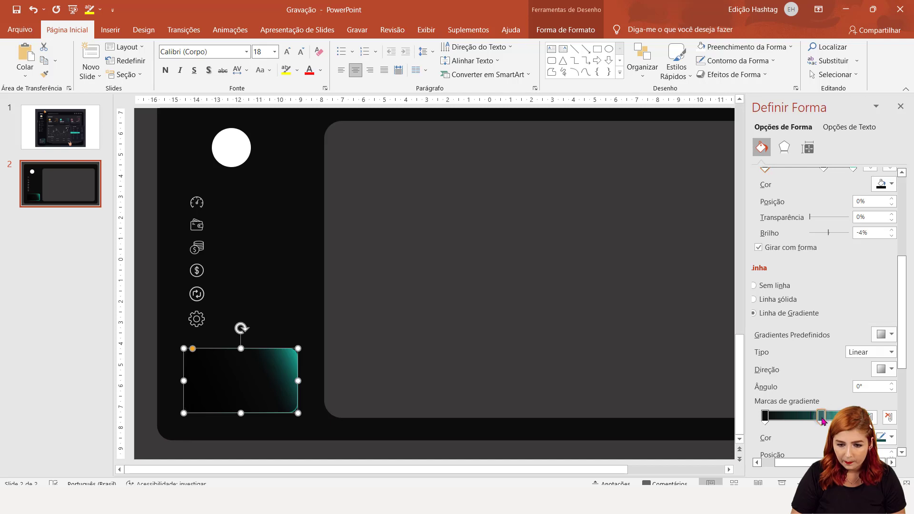
click(517, 407)
click(268, 394)
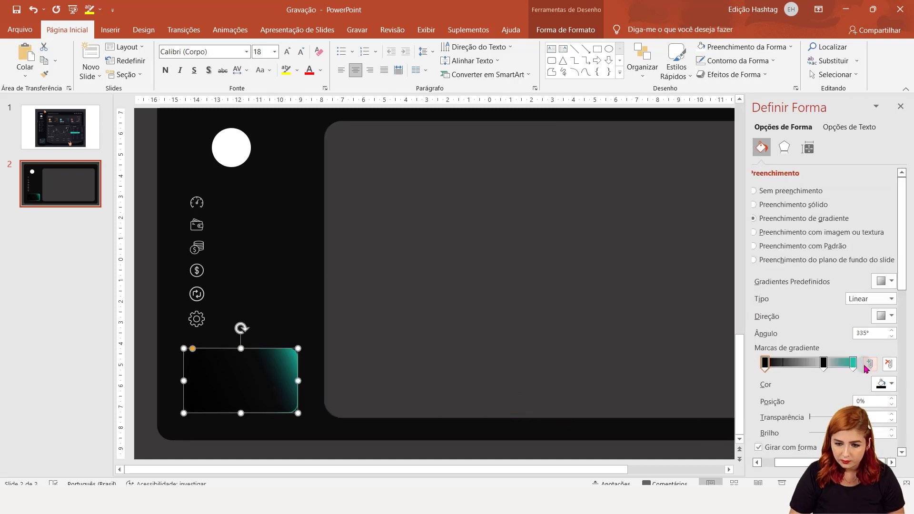
scroll(865, 370, down, 3)
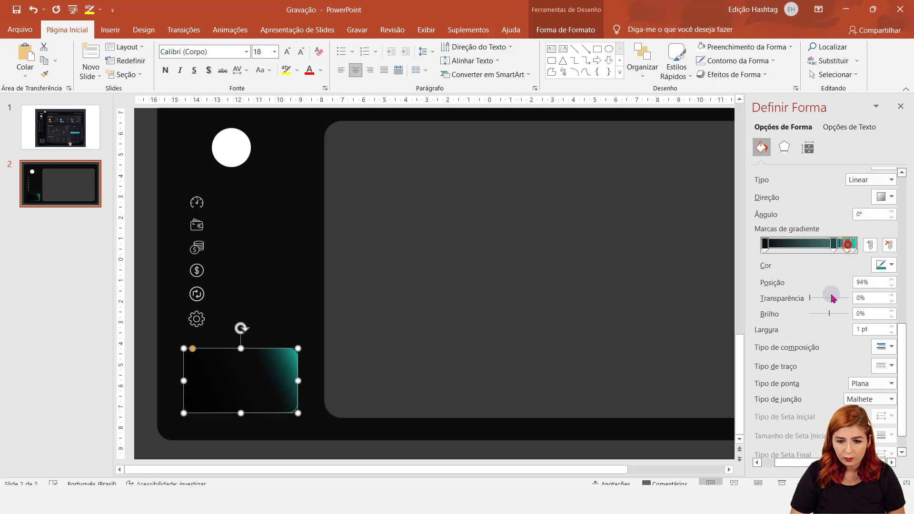
drag(810, 298, 839, 300)
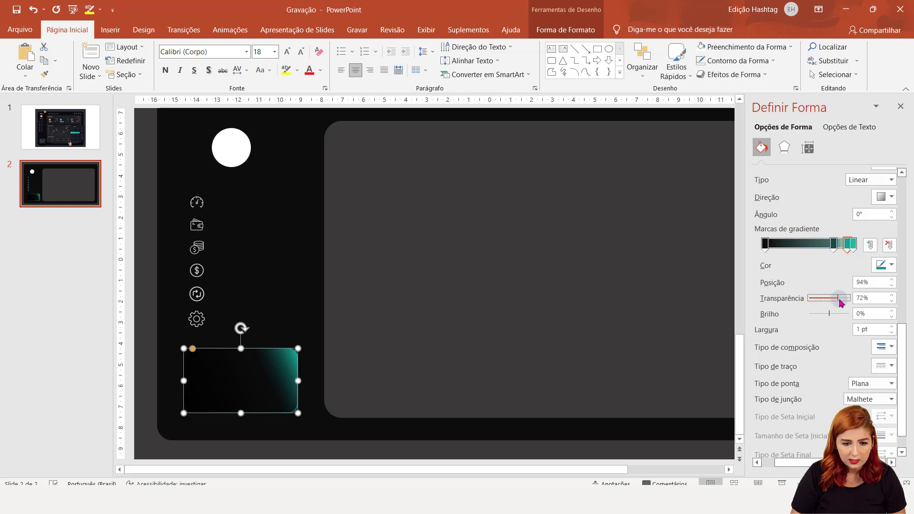
click(597, 291)
click(253, 363)
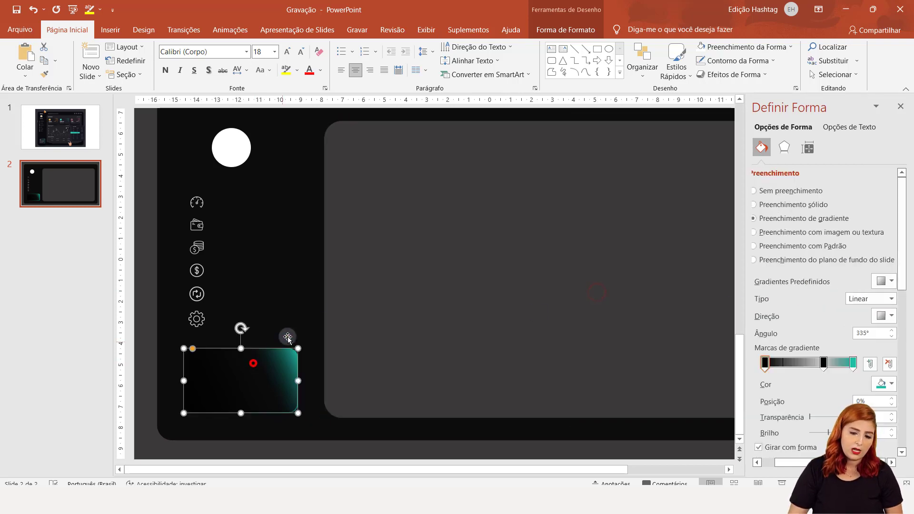
click(251, 376)
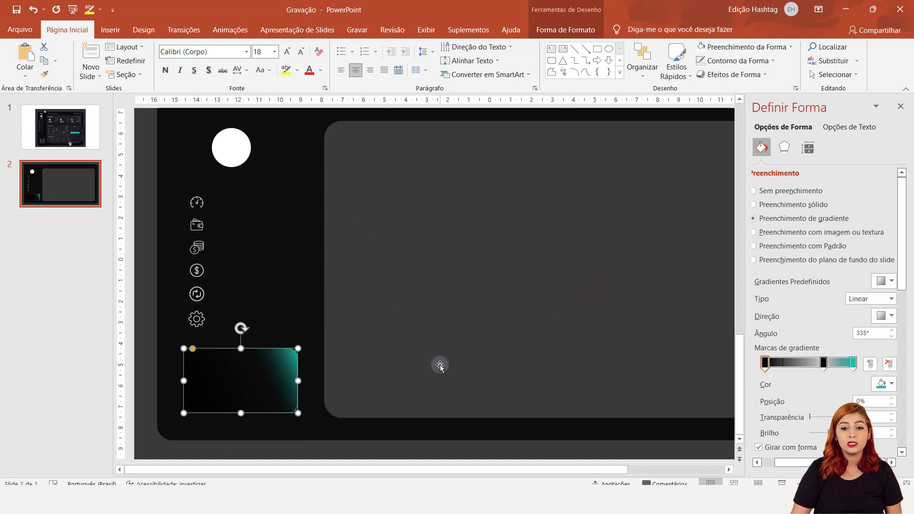
click(575, 30)
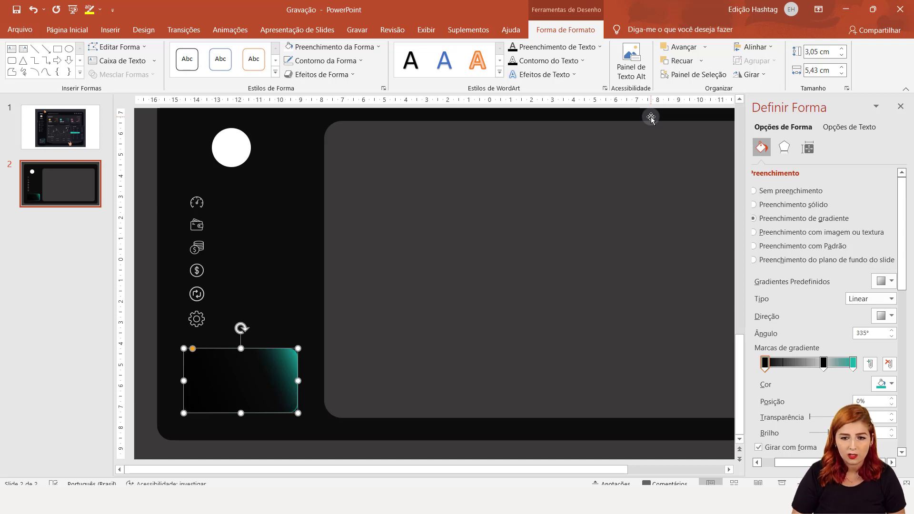
click(204, 330)
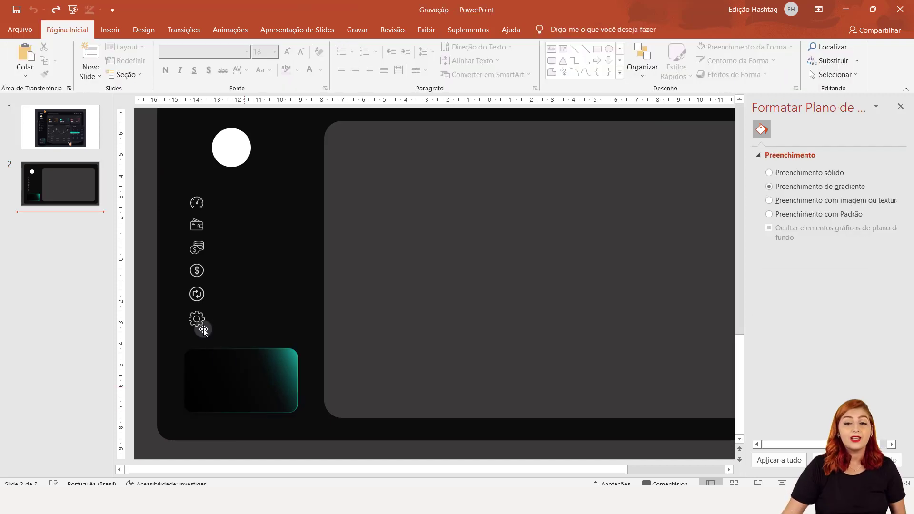
click(237, 381)
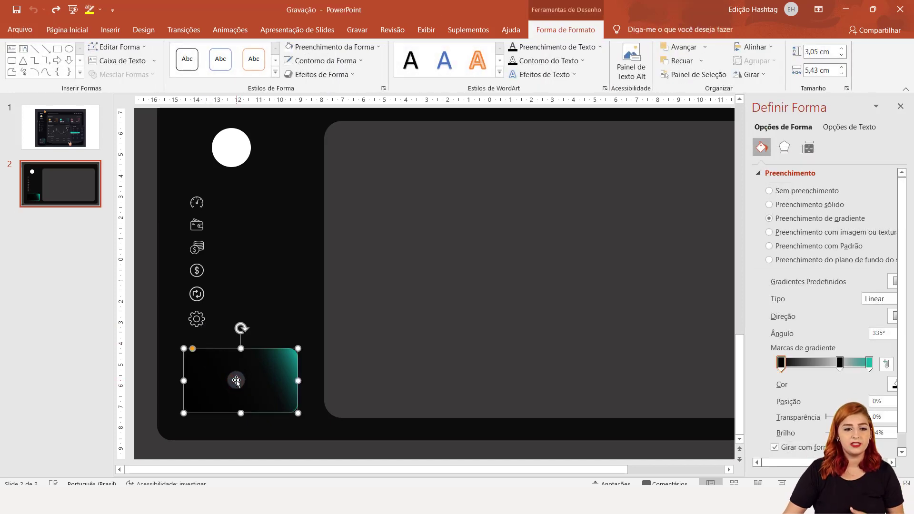
key(Page_Up)
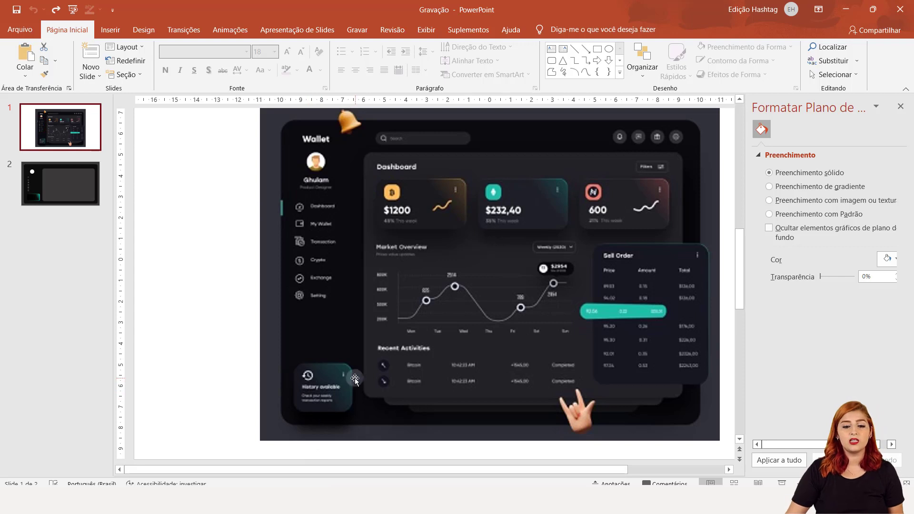
click(50, 183)
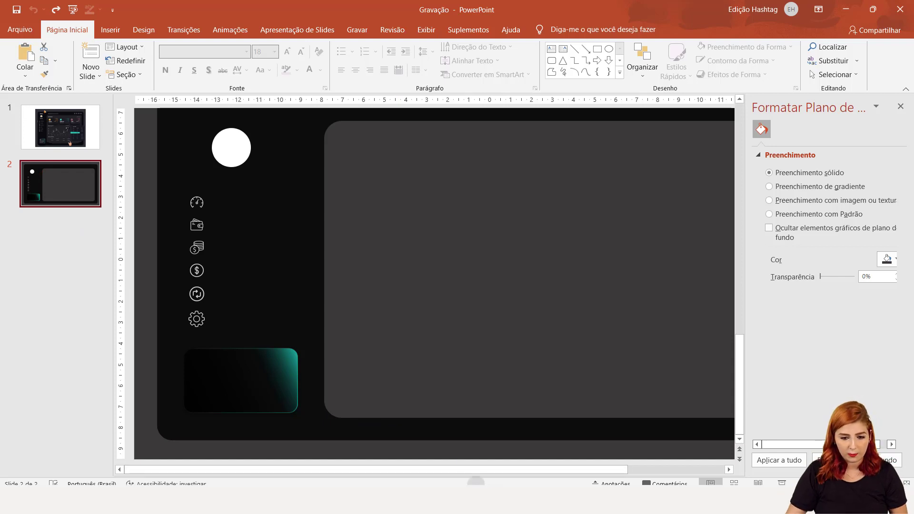
Bring the relogio-recarregando clock icon onto the slide and place it at the card's top-left.
key(alt+Tab)
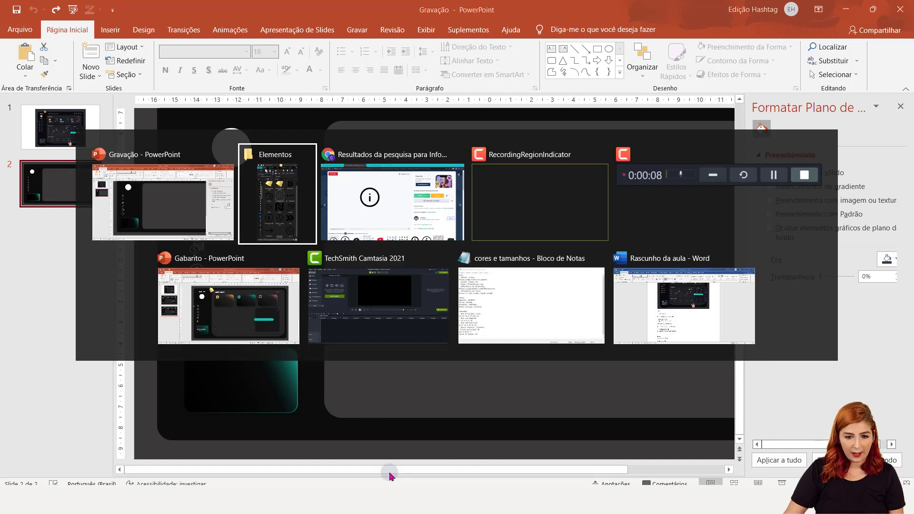
key(alt+Tab)
key(alt+Tab)
key(alt+Tab)
key(alt+Tab)
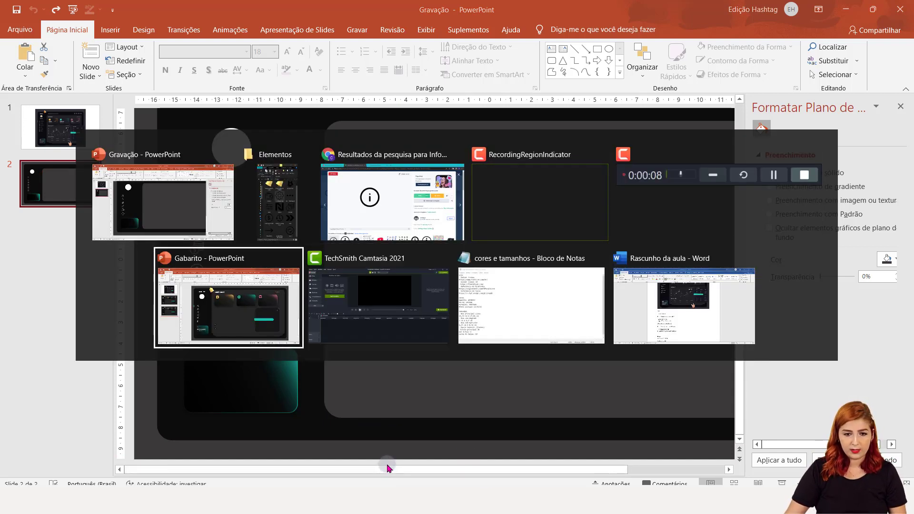
key(alt+Tab)
key(alt+Tab)
key(alt+Tab)
key(alt+Tab)
key(alt+Tab)
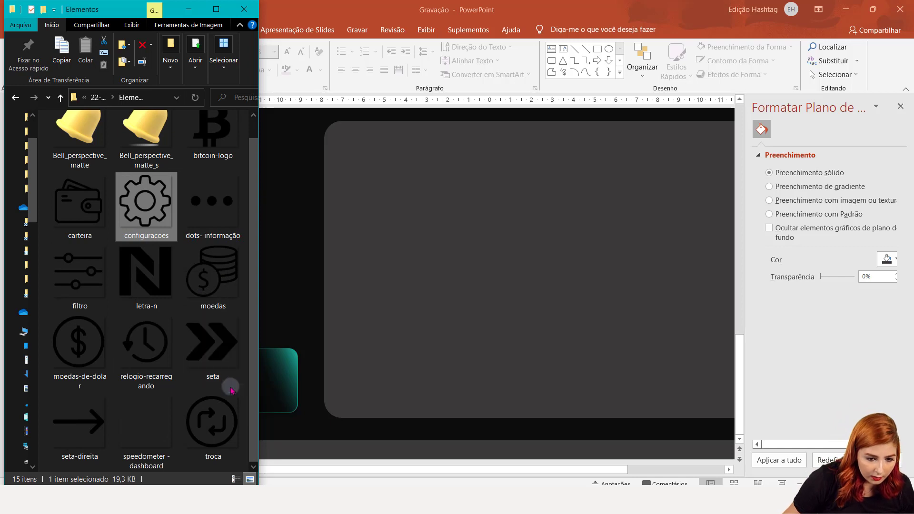
drag(168, 358, 355, 359)
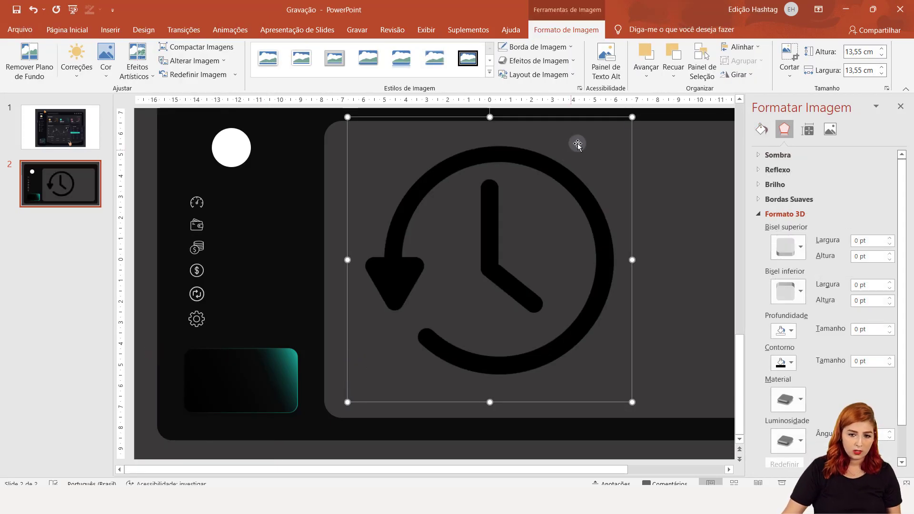
key(Delete)
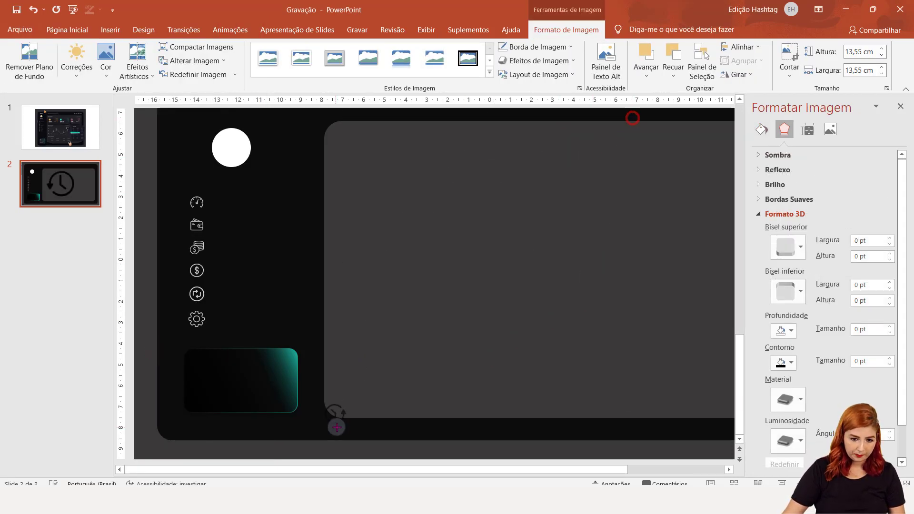
mouse_move(366, 407)
mouse_down()
mouse_move(365, 383)
mouse_move(358, 392)
mouse_move(200, 362)
mouse_up()
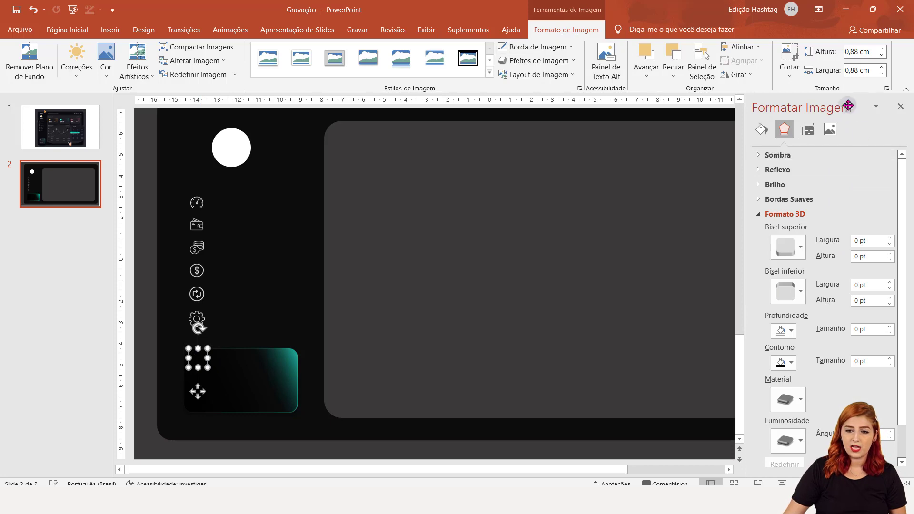
Recolor the clock icon to a light white variant and shrink it to 0.77 cm.
click(831, 129)
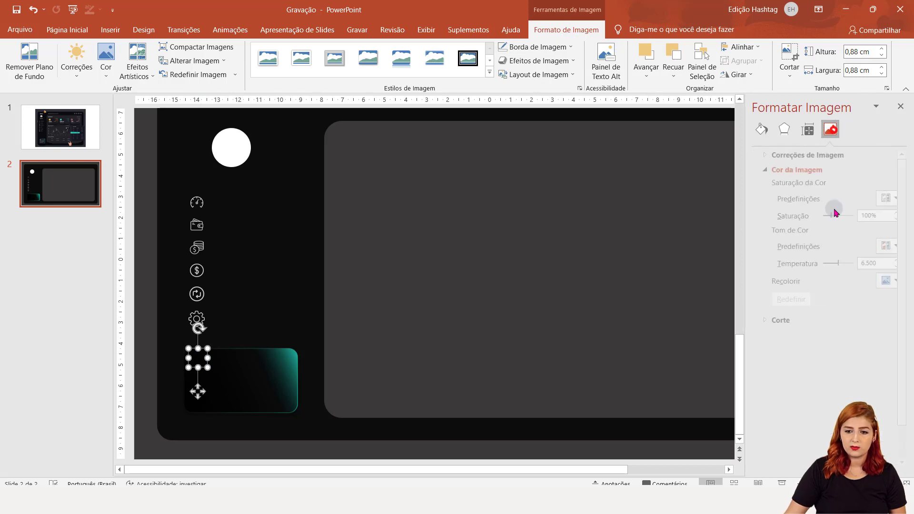
click(883, 285)
click(773, 311)
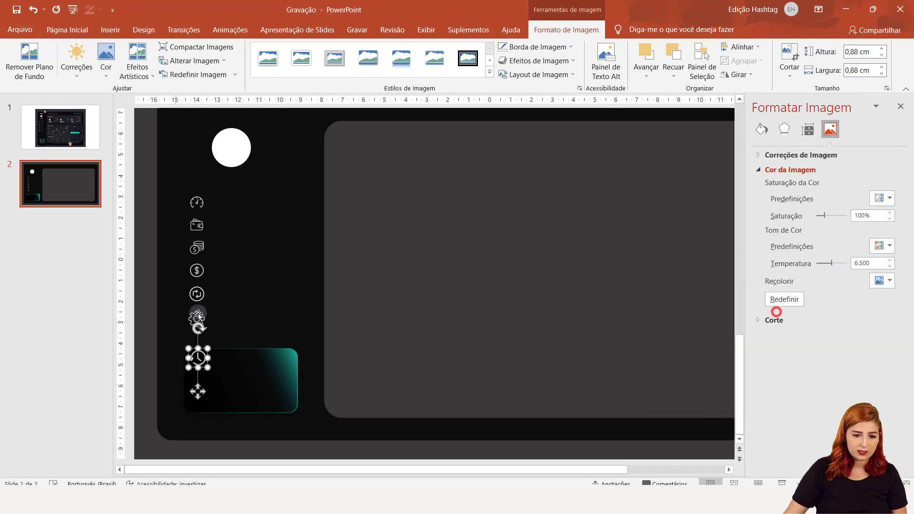
click(208, 367)
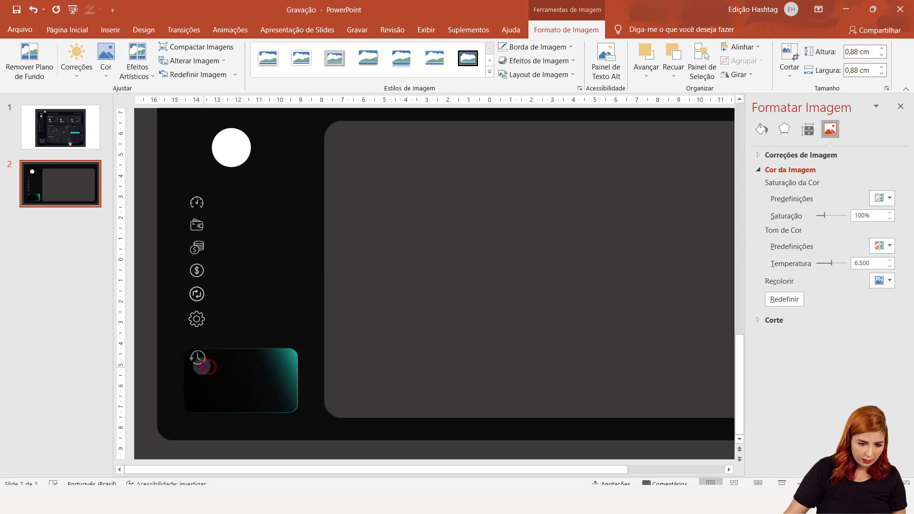
drag(199, 363, 198, 362)
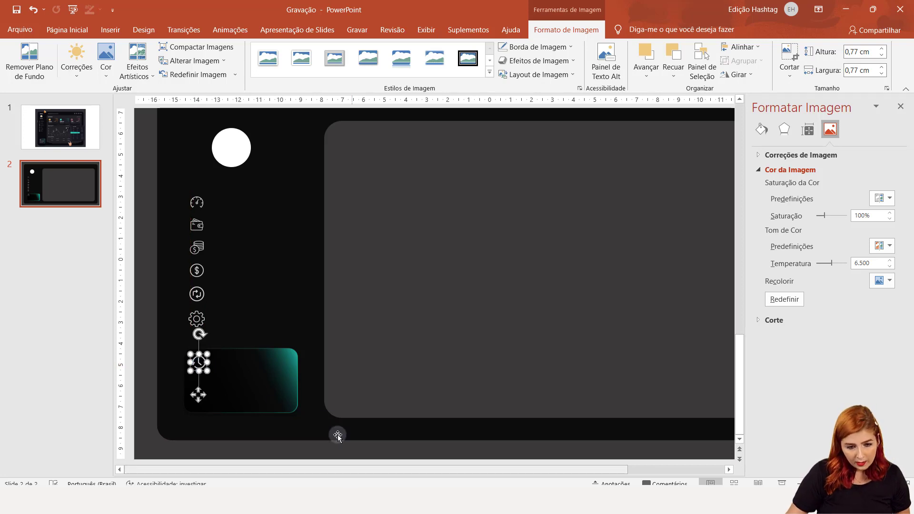
Insert the dots image from the icon folder and shrink it to icon size.
key(alt+Tab)
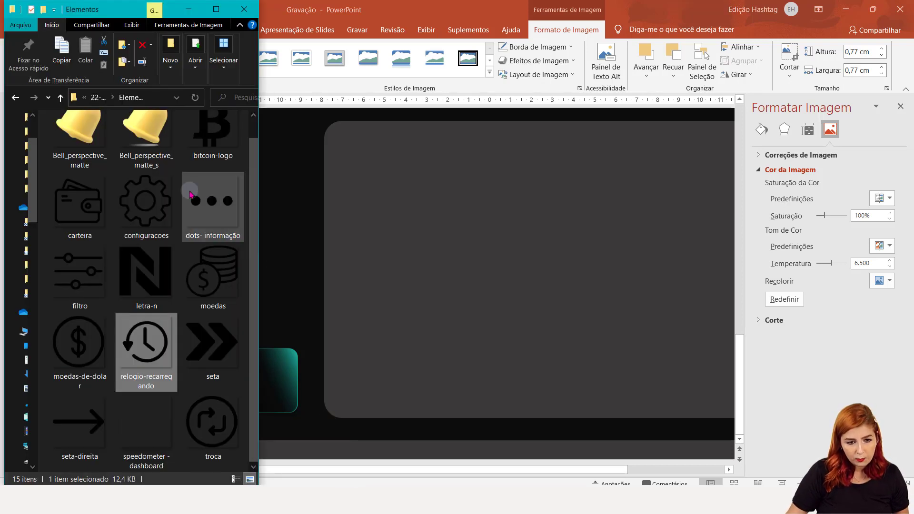
click(213, 211)
drag(215, 205, 457, 302)
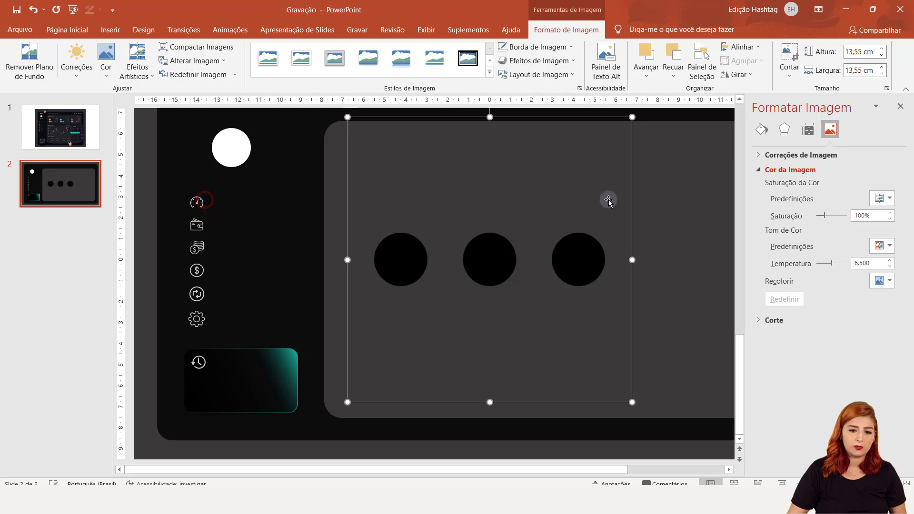
mouse_move(634, 116)
mouse_down()
mouse_move(363, 337)
mouse_move(350, 396)
mouse_move(367, 397)
mouse_move(303, 372)
mouse_up()
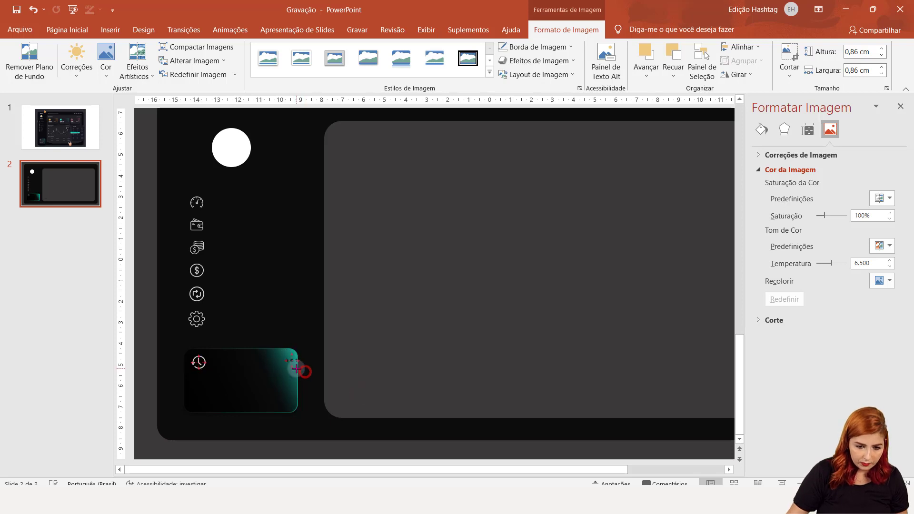
Rotate the dots icon vertical and position it at the card's top-right corner.
click(293, 326)
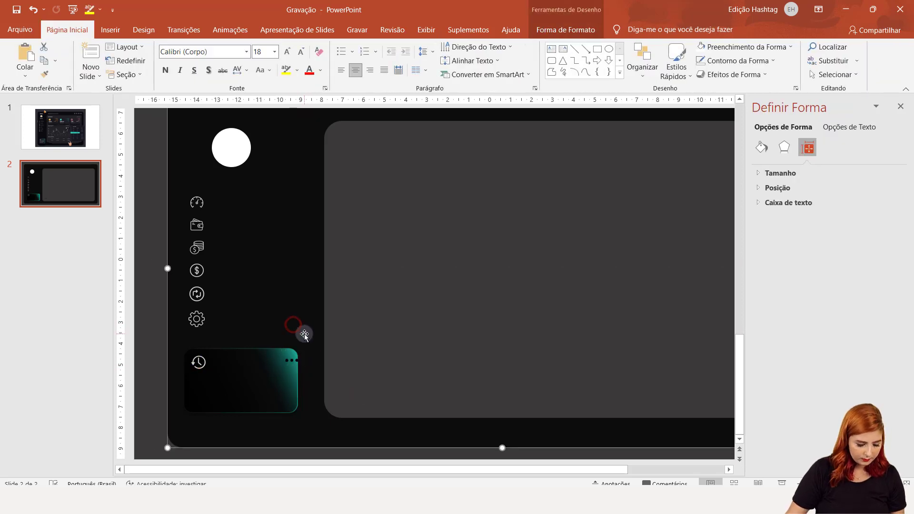
key(ctrl+z)
drag(292, 360, 286, 362)
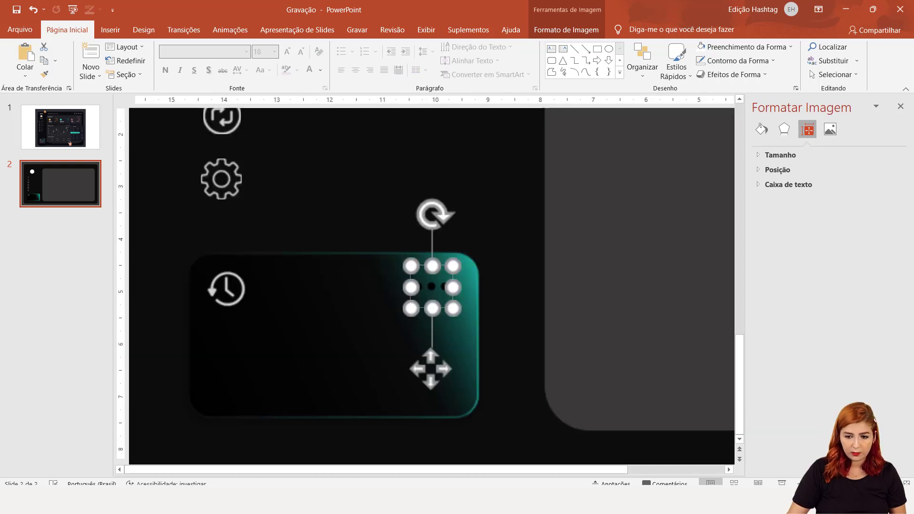
scroll(281, 391, up, 5)
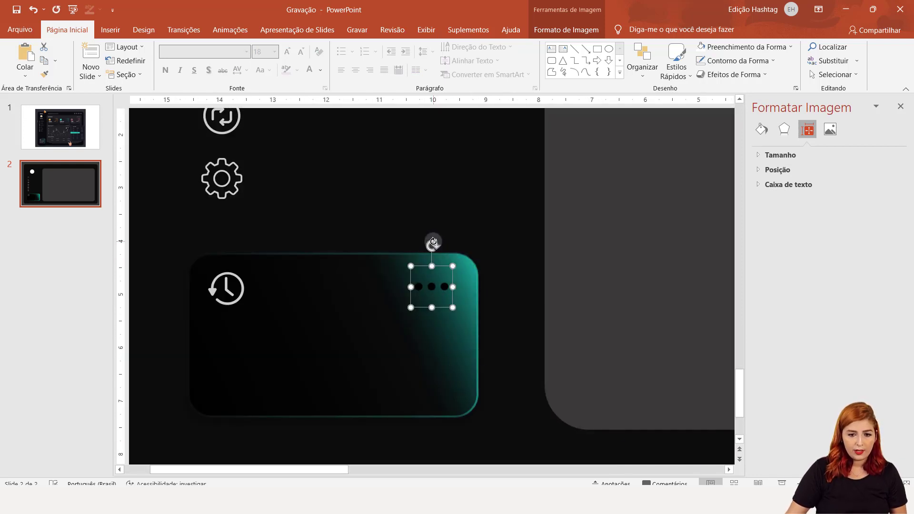
drag(433, 241, 473, 287)
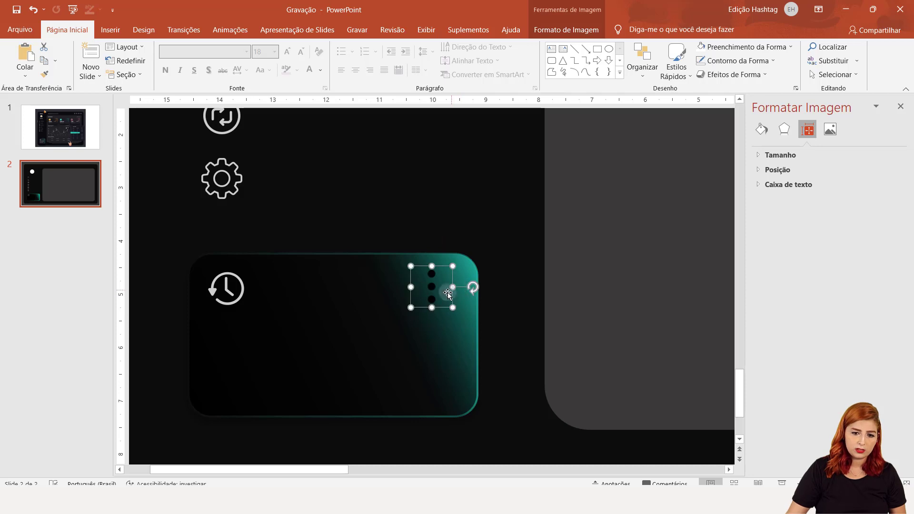
mouse_move(453, 308)
mouse_down()
mouse_move(442, 297)
mouse_move(460, 285)
mouse_move(461, 297)
mouse_move(457, 285)
mouse_up()
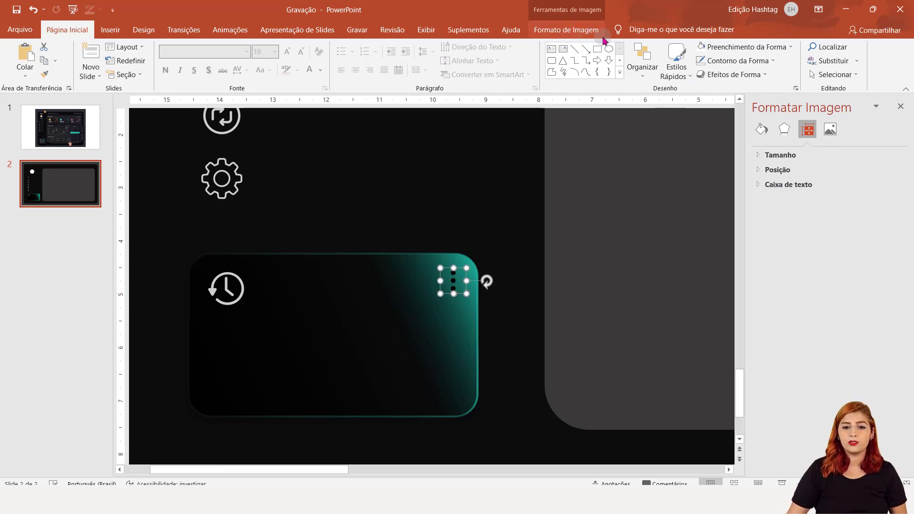
Recolor the dots icon white.
click(830, 129)
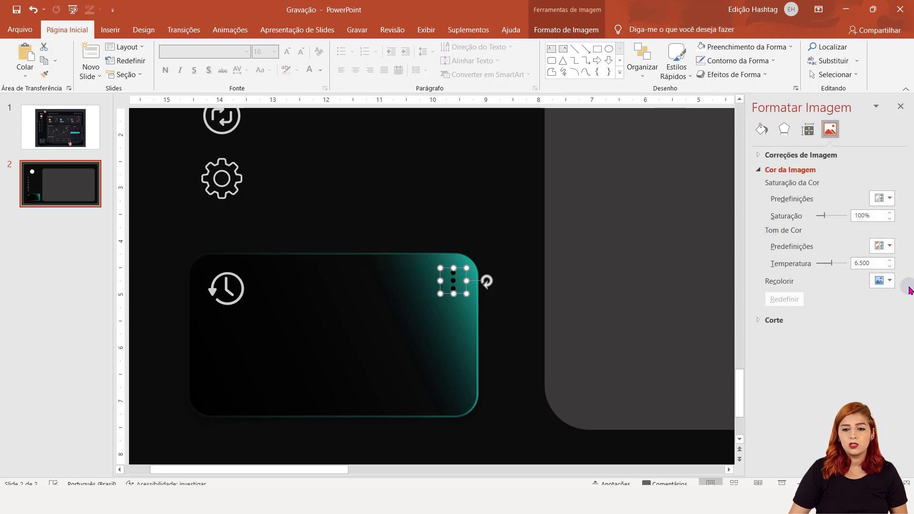
click(889, 281)
click(778, 316)
click(612, 237)
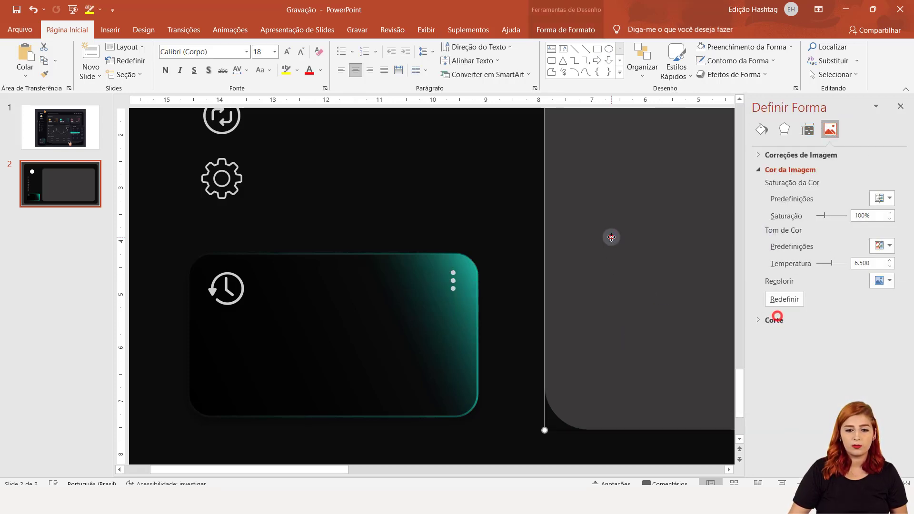
click(512, 217)
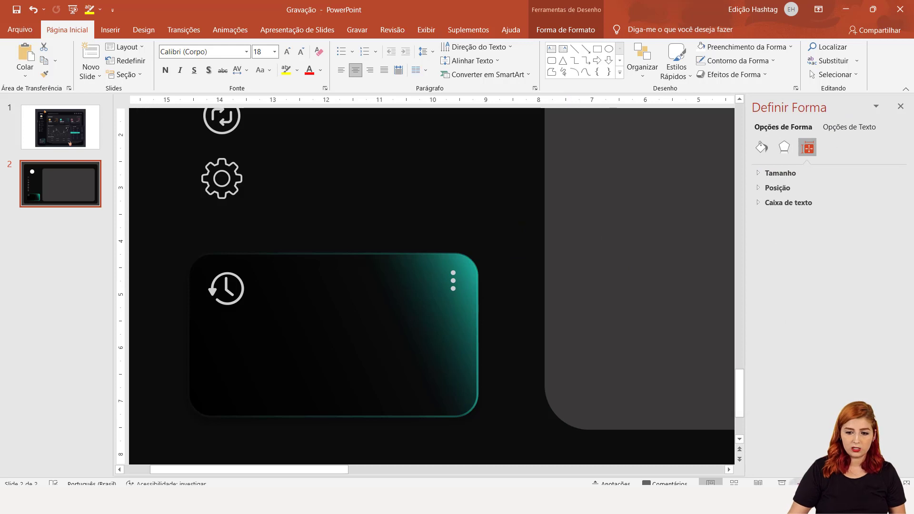
Duplicate the gradient card into the grey panel's top-left and make the copy taller.
scroll(431, 290, down, 5)
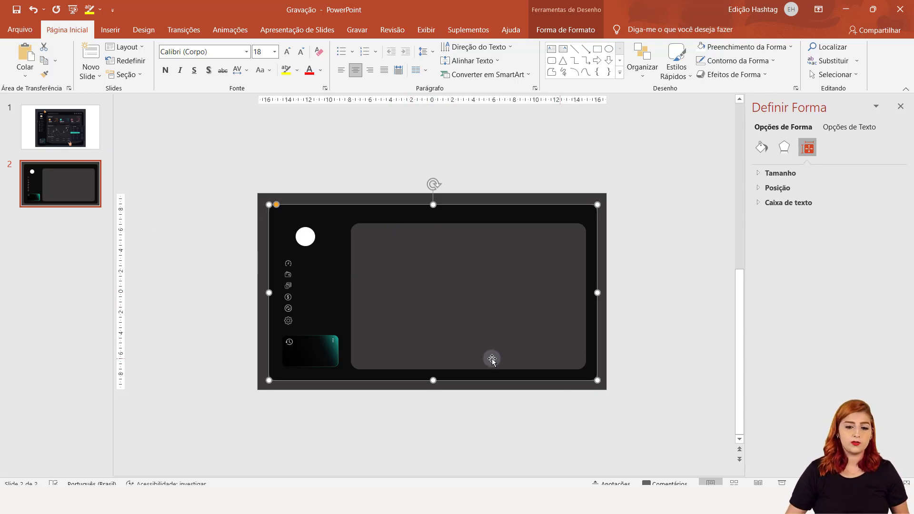
click(314, 353)
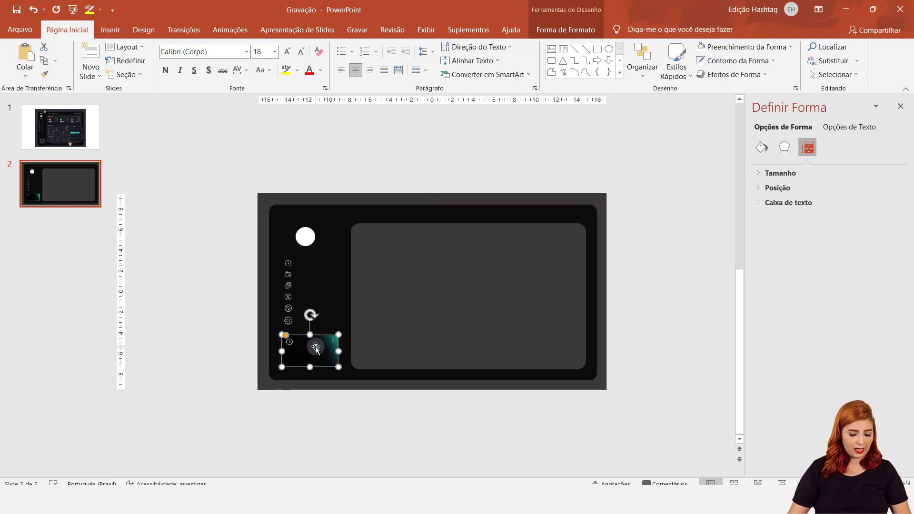
mouse_move(316, 352)
mouse_down()
mouse_move(401, 276)
mouse_move(397, 248)
mouse_up()
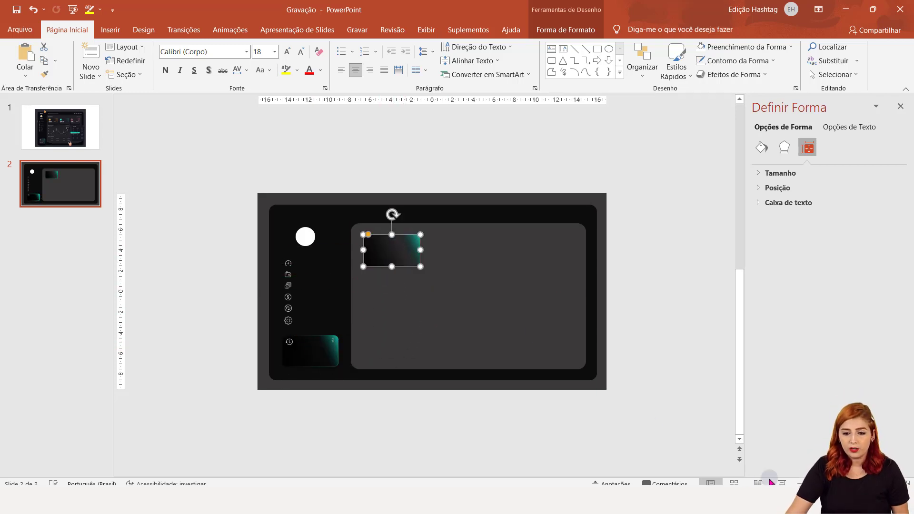
drag(838, 484, 852, 483)
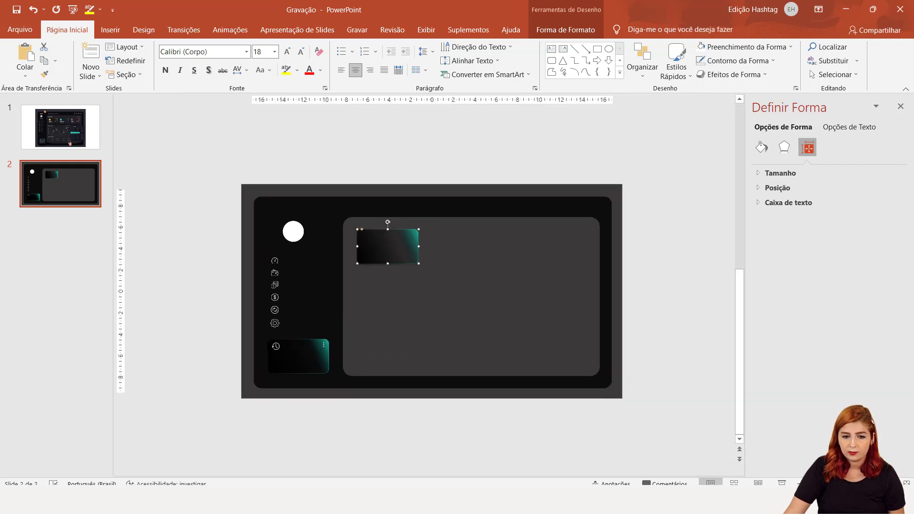
drag(394, 220, 427, 229)
mouse_move(379, 253)
mouse_down()
mouse_move(382, 260)
mouse_move(385, 245)
mouse_up()
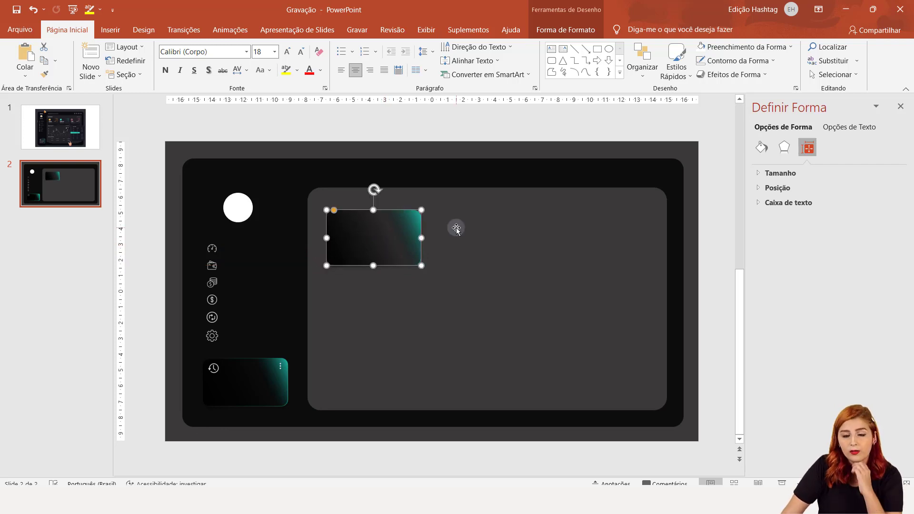
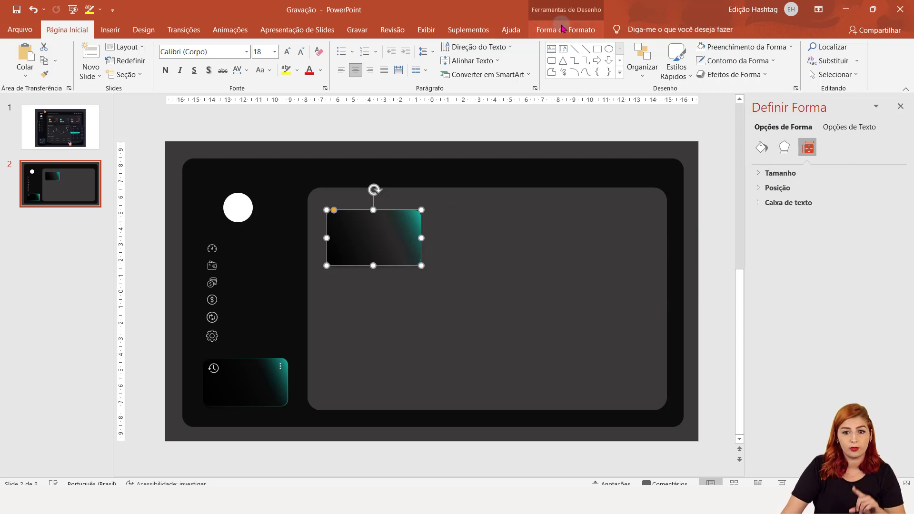
Give the first gradient card an outer drop shadow with 44% transparency, 29 pt blur and 12 pt distance.
click(784, 147)
click(798, 173)
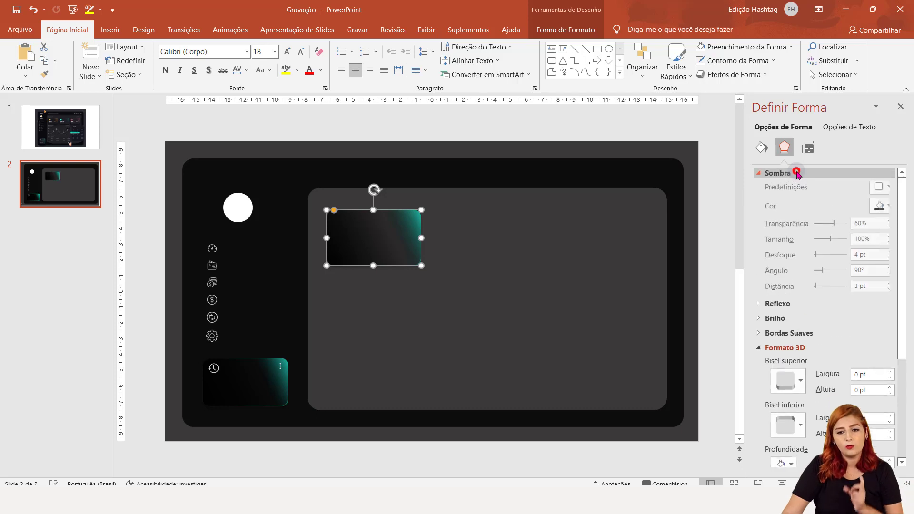
click(888, 190)
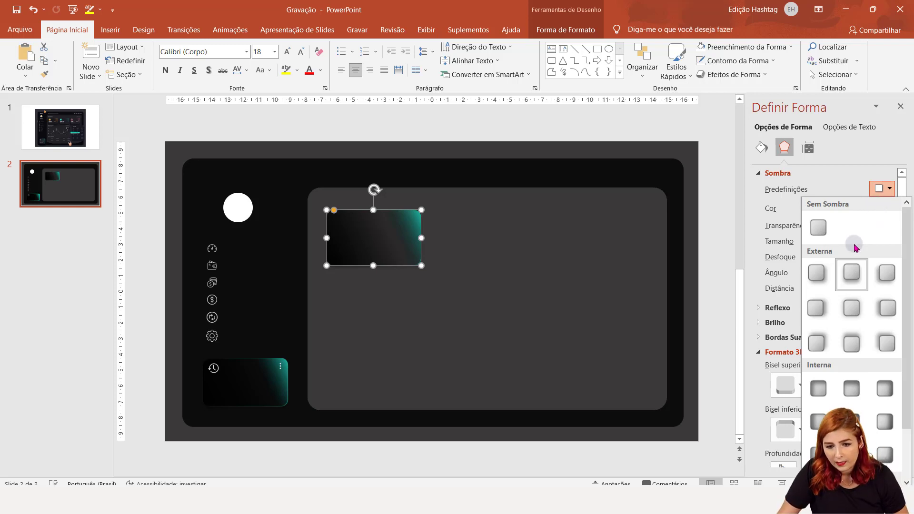
click(857, 280)
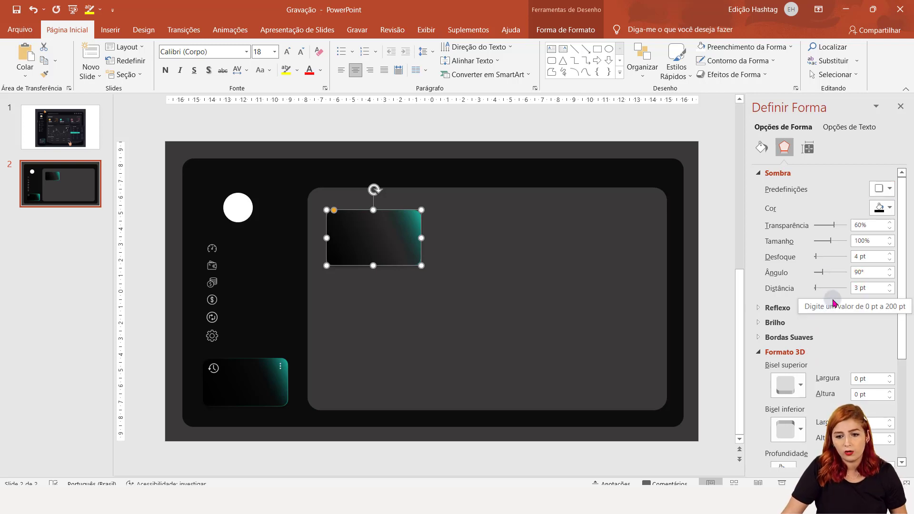
click(583, 256)
click(397, 246)
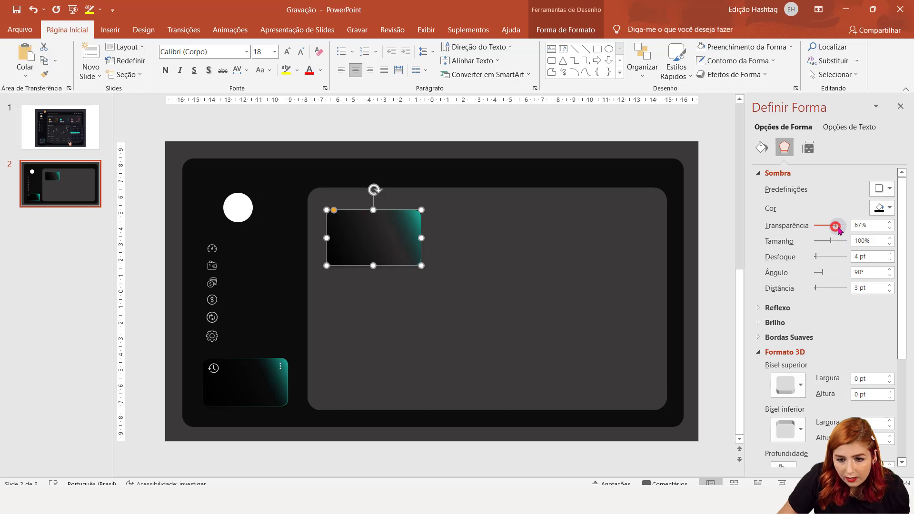
drag(836, 227, 820, 227)
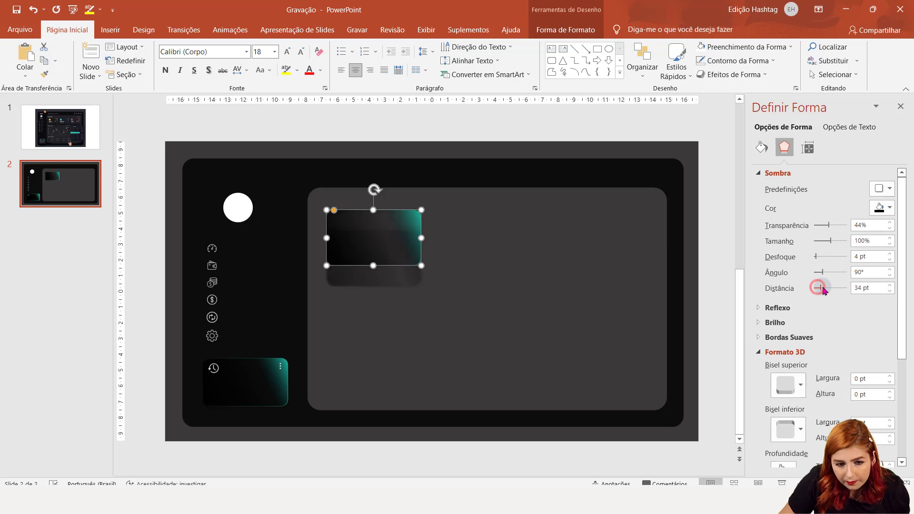
drag(818, 290, 820, 291)
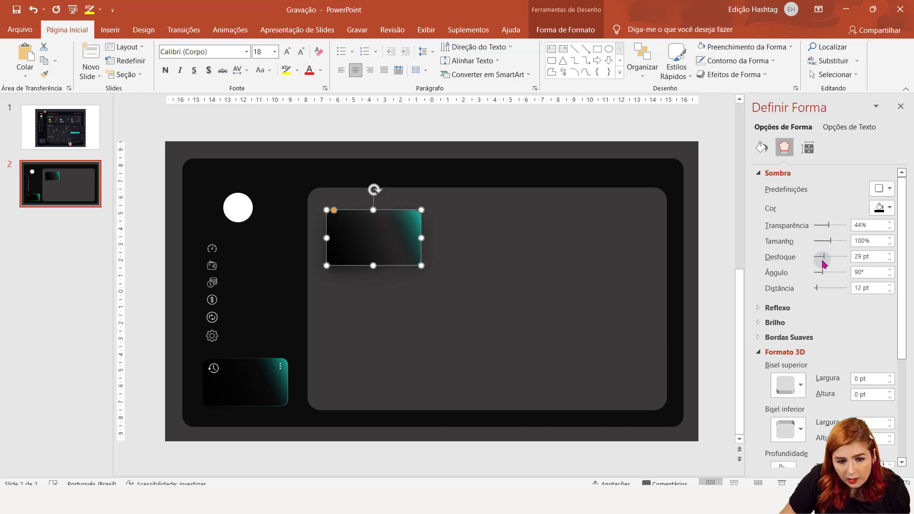
click(590, 291)
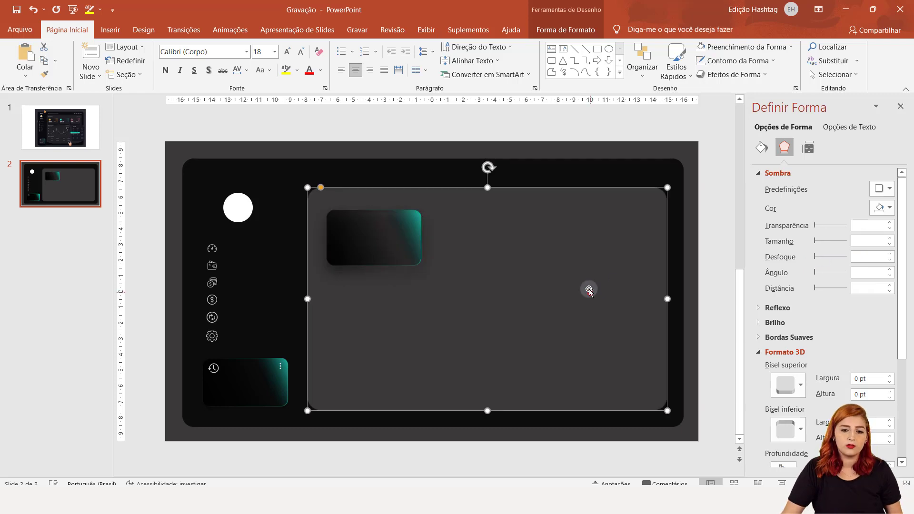
click(387, 234)
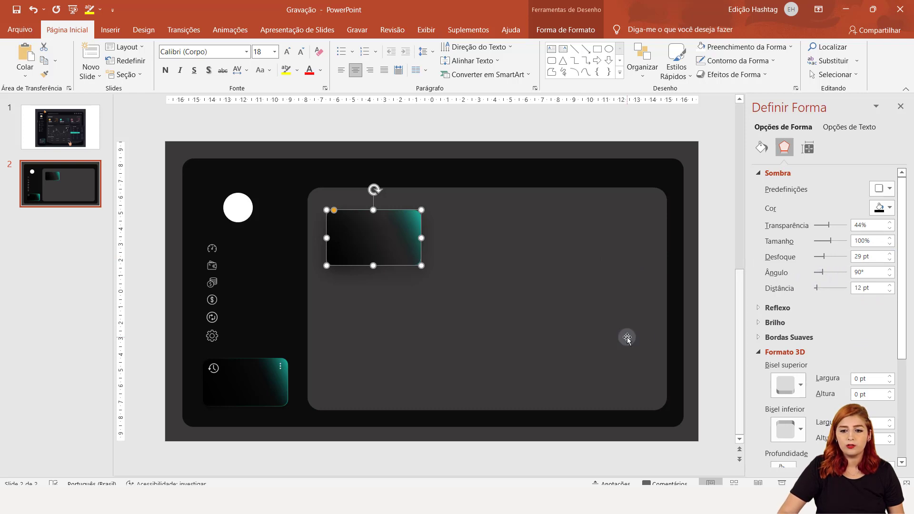
click(521, 270)
click(403, 237)
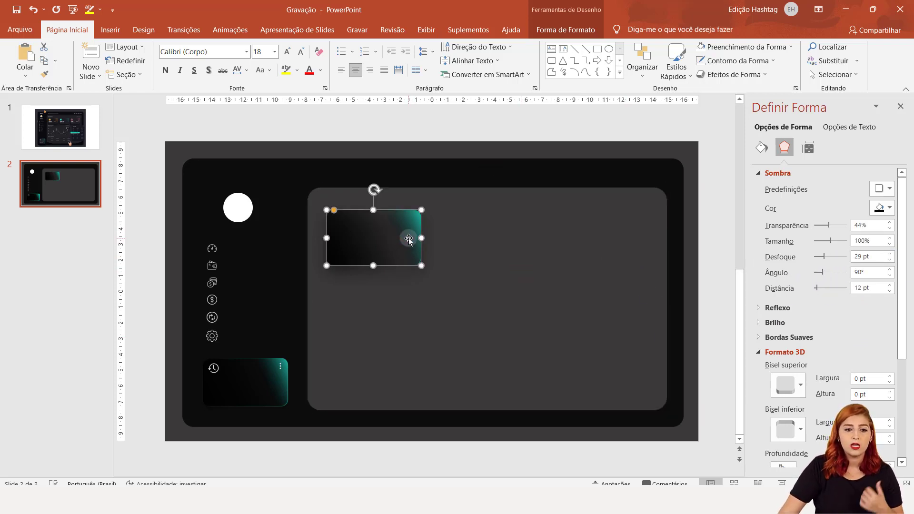
click(53, 124)
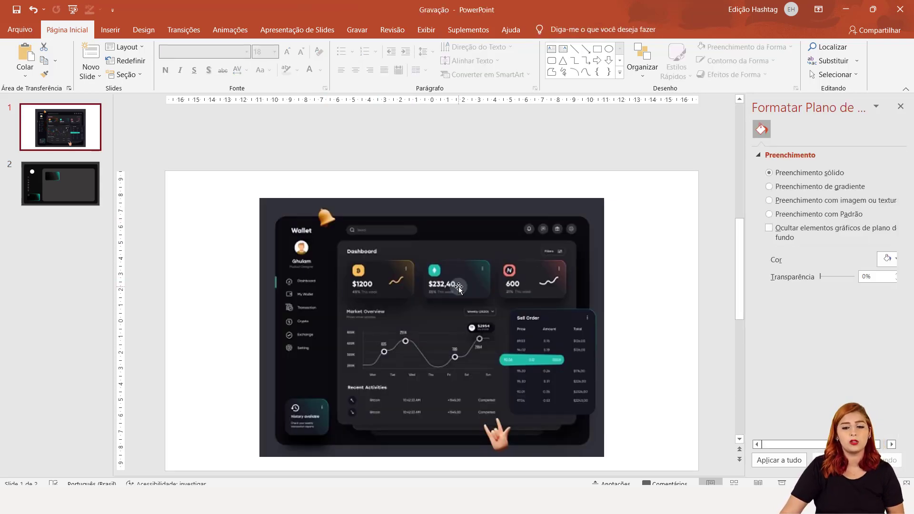
click(73, 188)
click(384, 230)
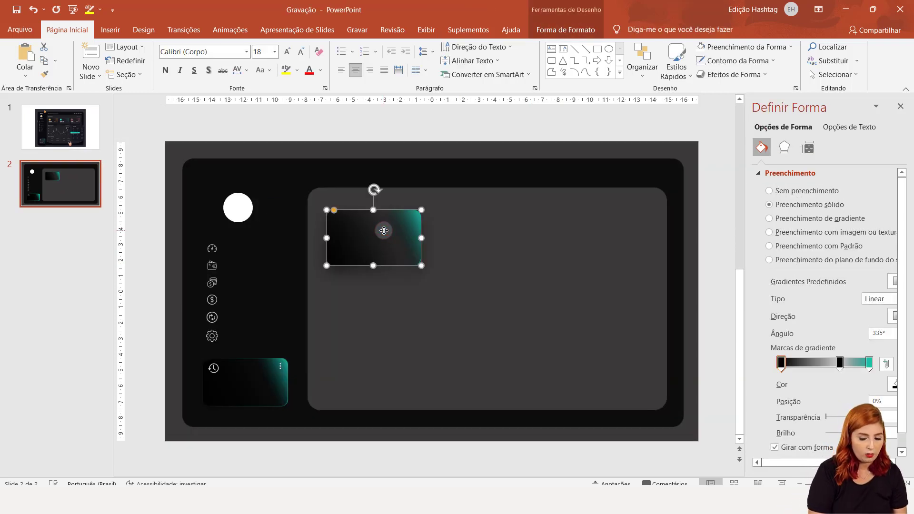
Duplicate the shadowed card twice into a row of three, then switch to slide 1.
drag(399, 257, 503, 251)
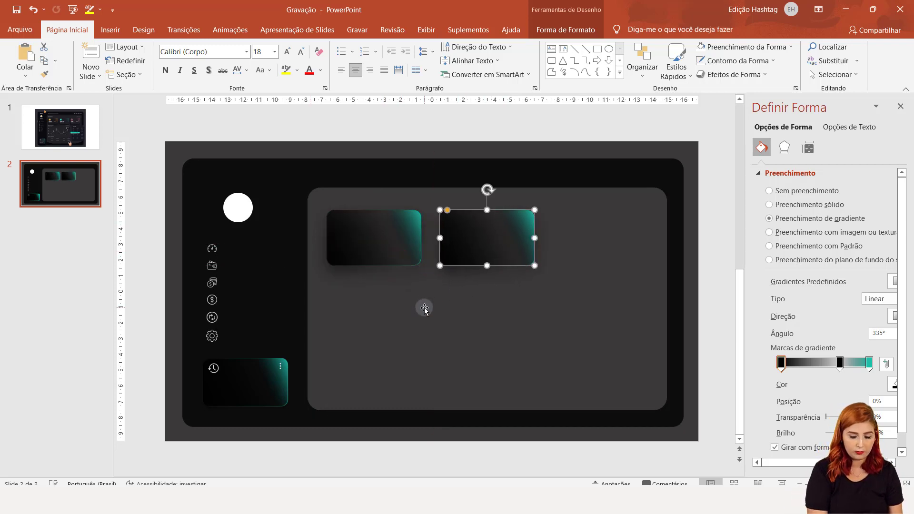
key(ctrl+d)
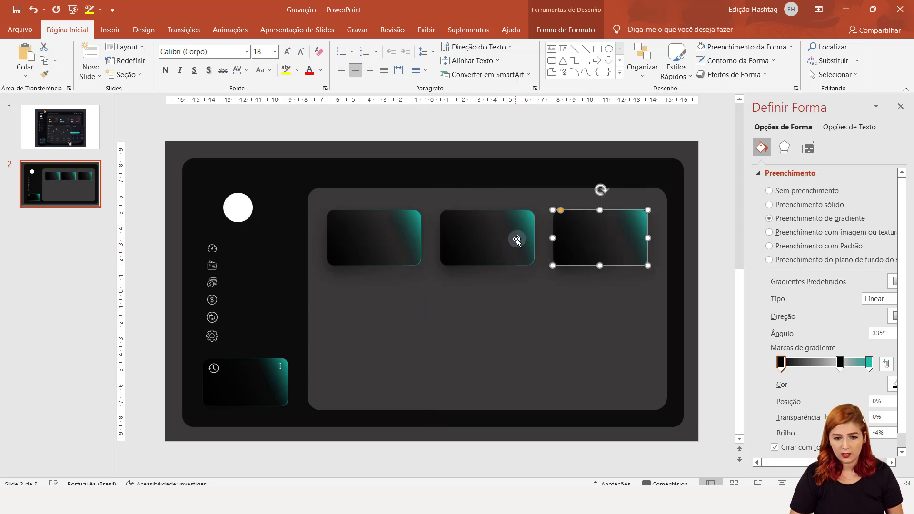
click(478, 247)
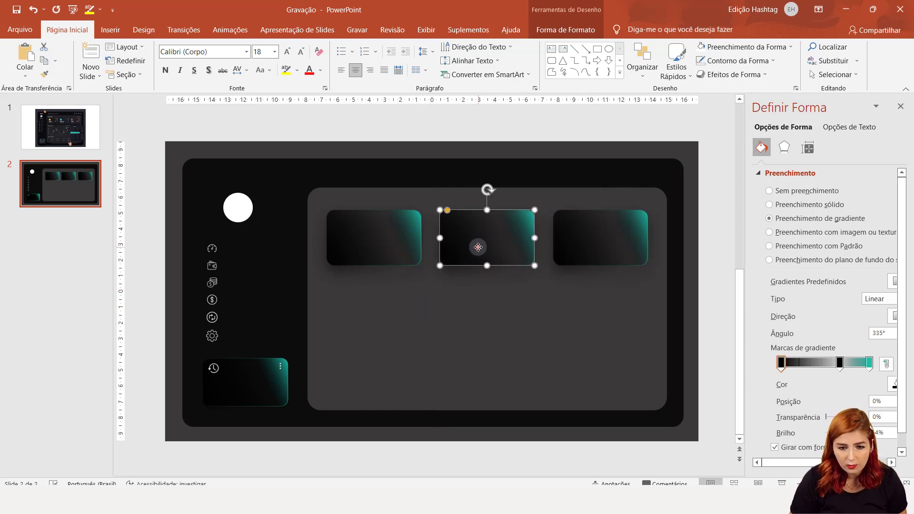
click(396, 245)
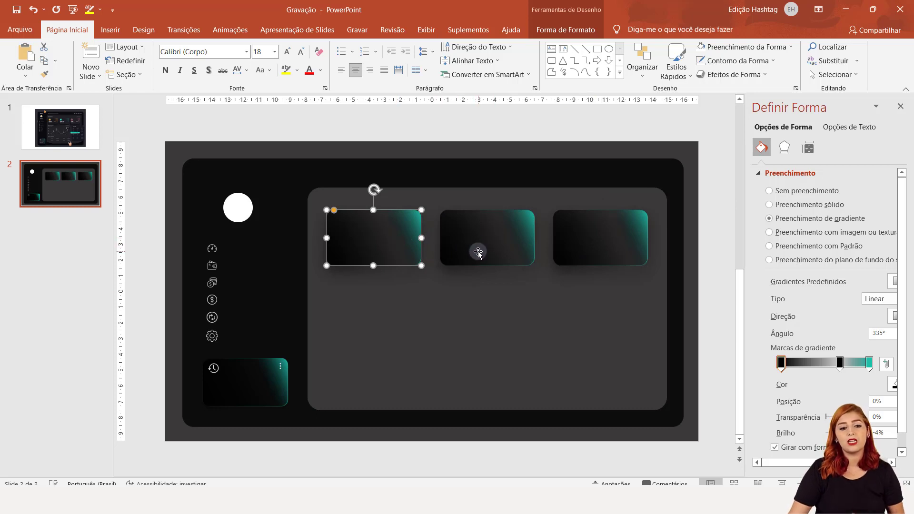
click(70, 121)
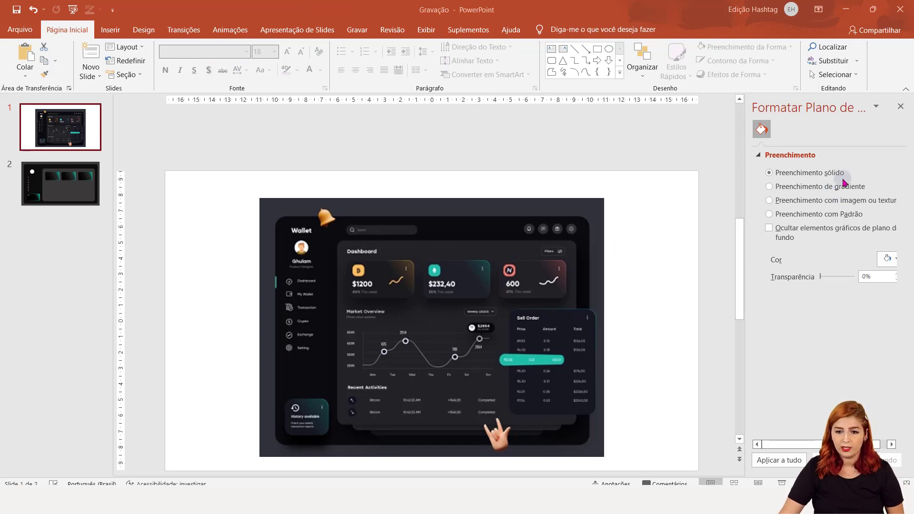
Sample the orange #FAB95B from the reference image as slide 1's background, then return to slide 2.
click(881, 264)
click(876, 410)
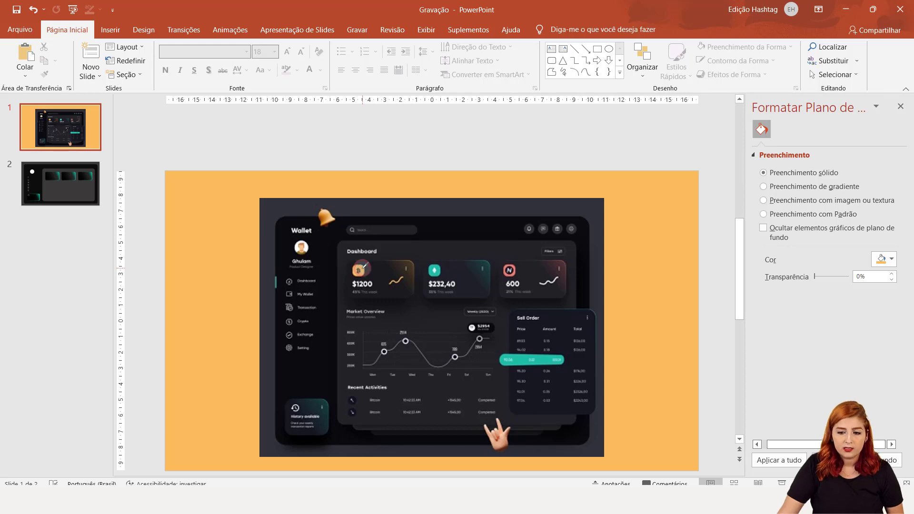
click(881, 260)
click(847, 399)
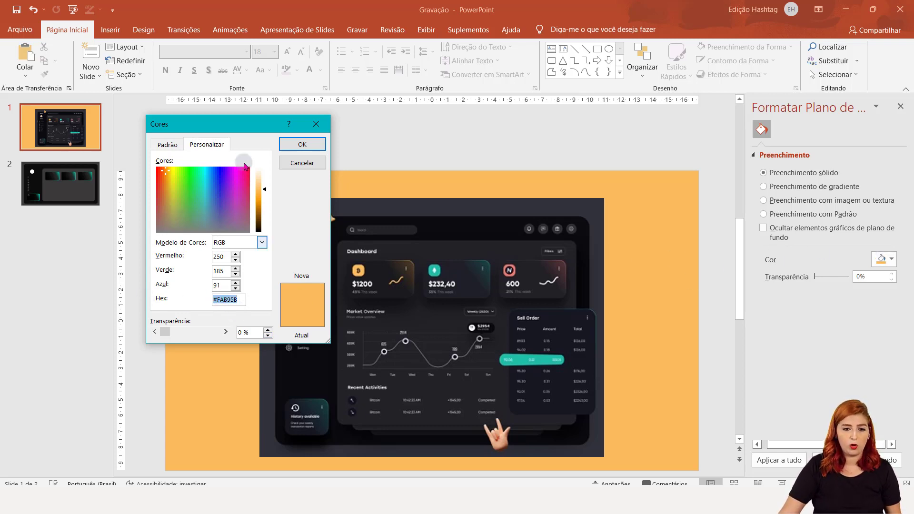
click(303, 144)
click(86, 177)
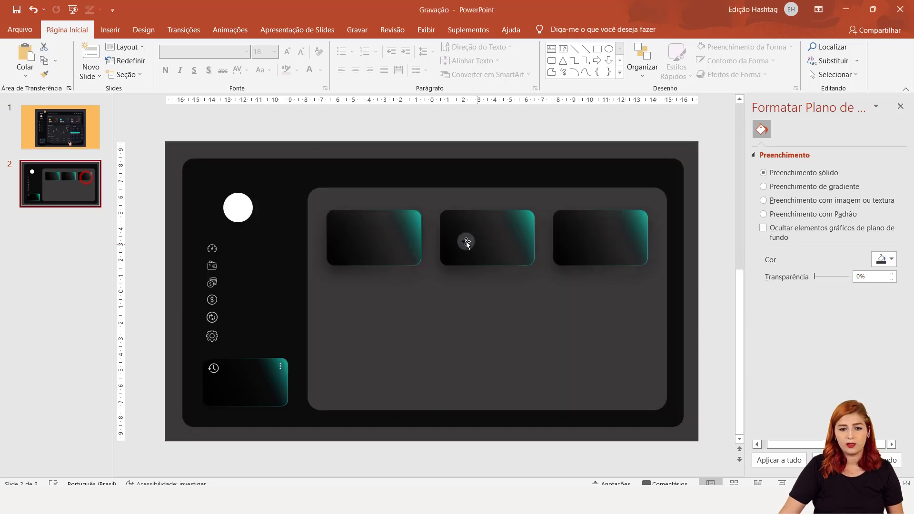
Move the middle card's last fill gradient stop to 95% and recolour it orange #FAB95B.
click(478, 232)
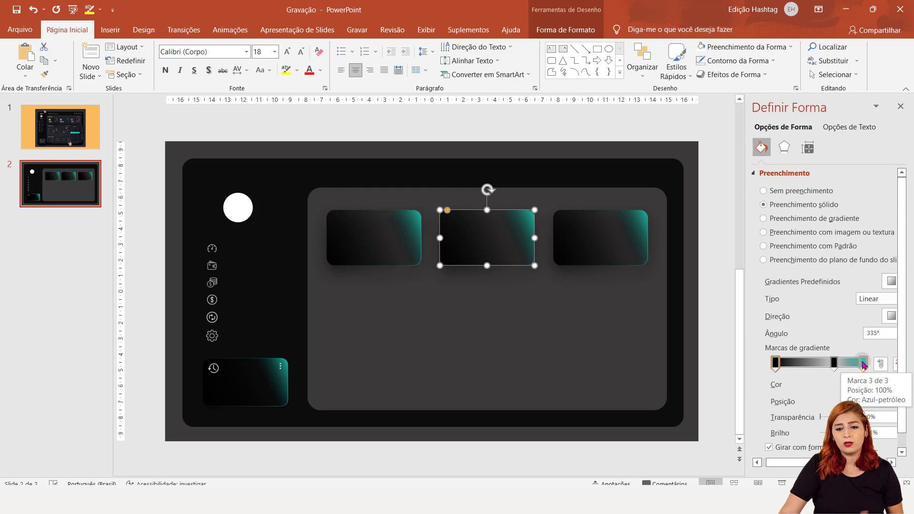
click(864, 365)
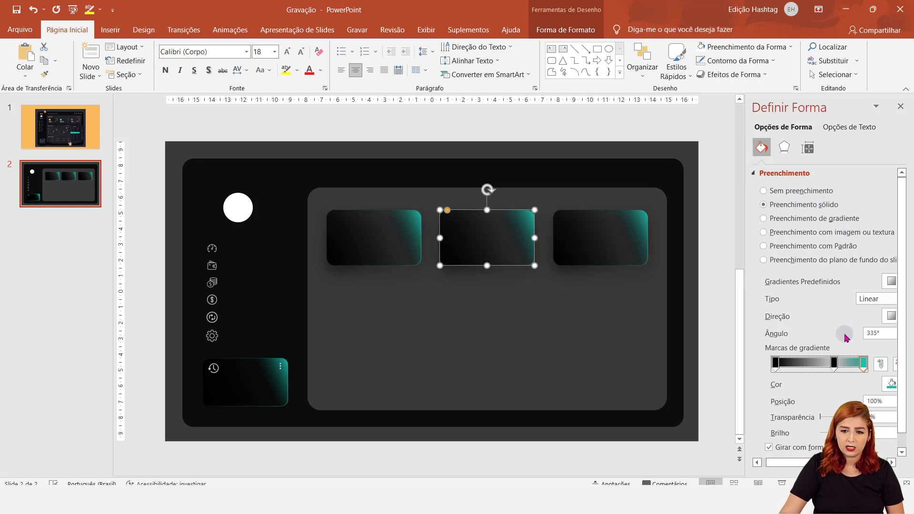
key(Left)
key(Left)
key(Left)
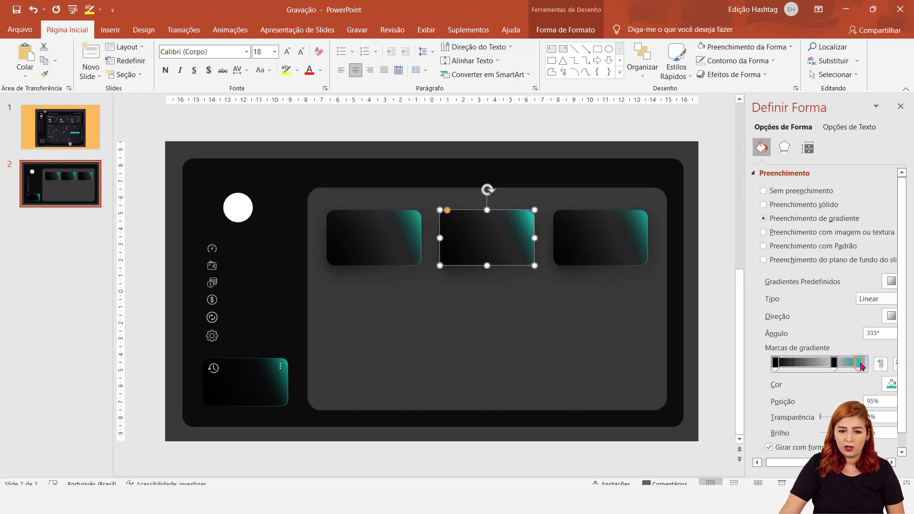
click(888, 388)
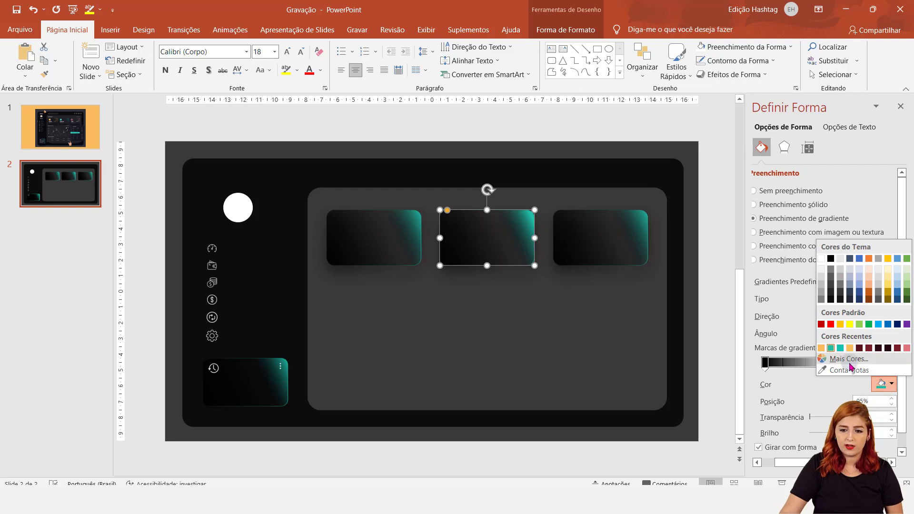
click(857, 390)
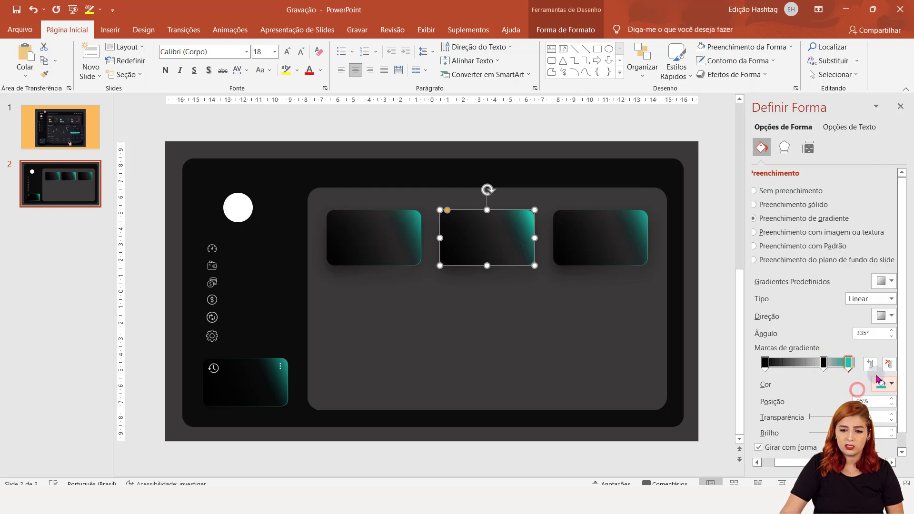
click(883, 388)
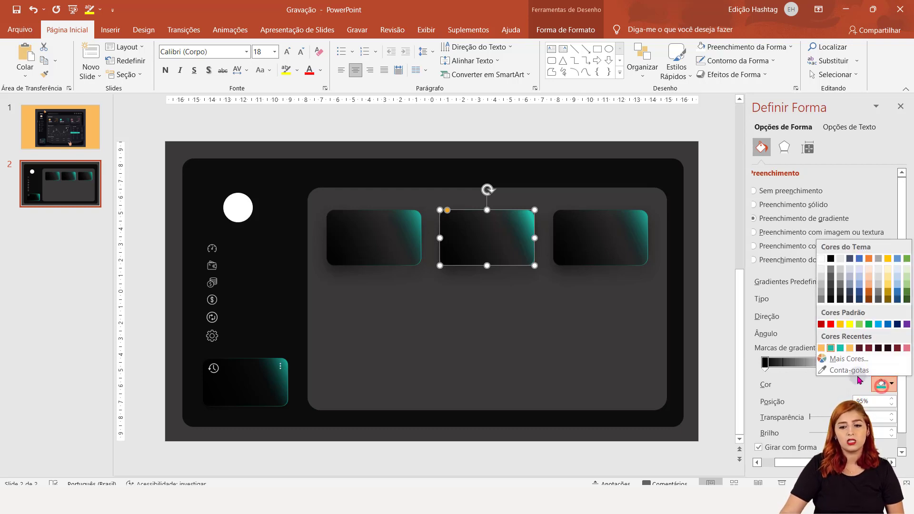
click(849, 359)
text(#FAB95B)
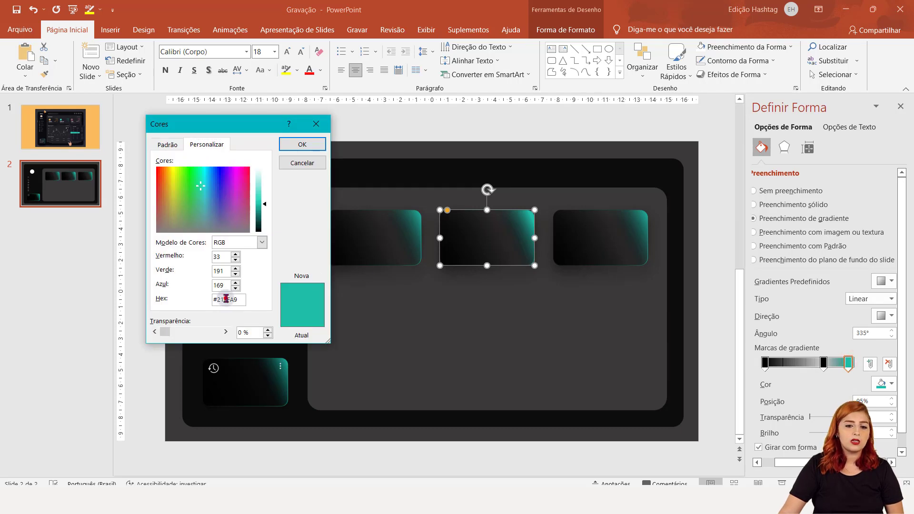
click(304, 145)
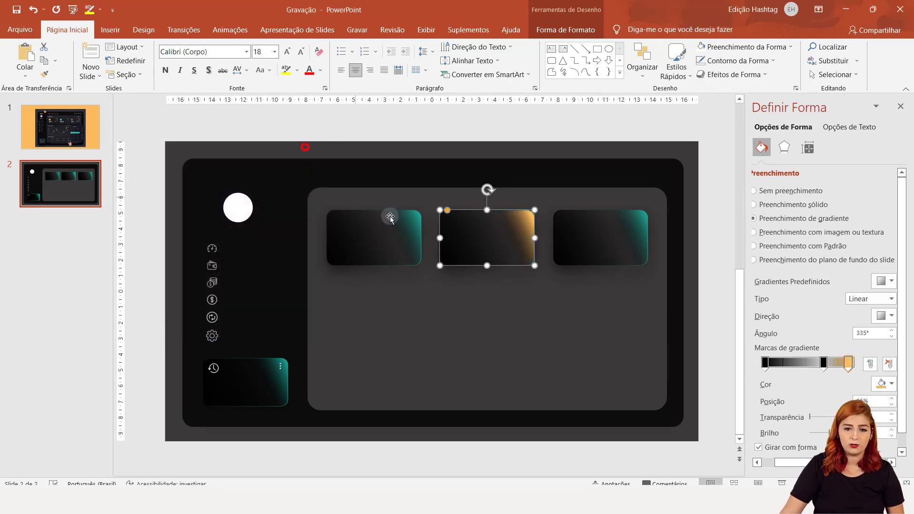
click(569, 330)
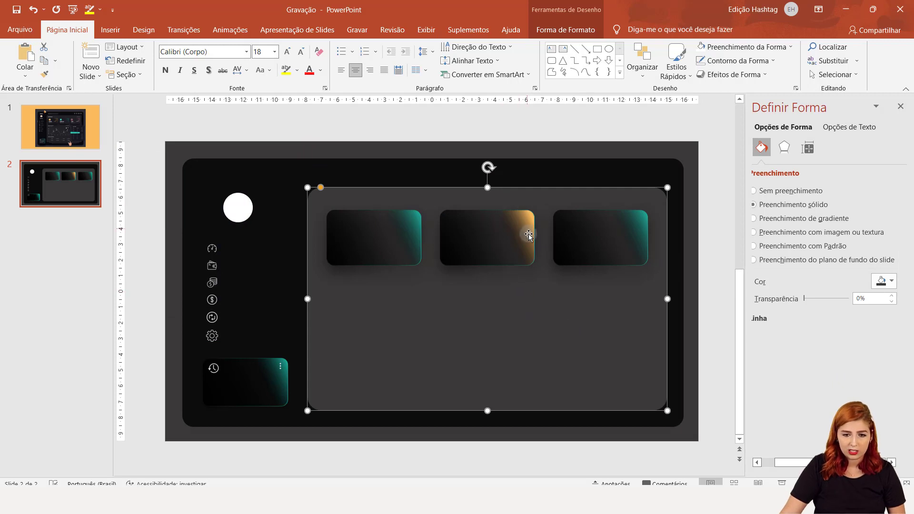
Remove the teal stop from the middle card's gradient outline and set its end colour to #FAB95B.
click(502, 224)
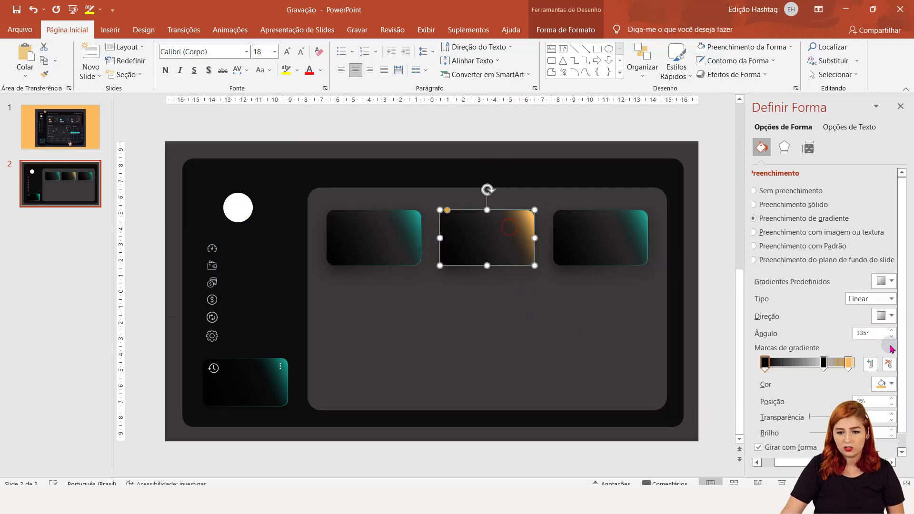
drag(900, 346, 900, 362)
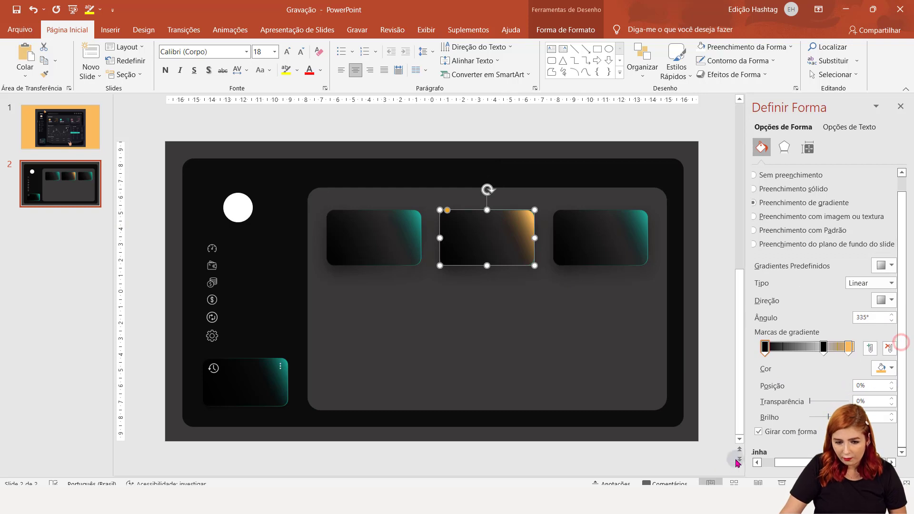
drag(778, 462, 764, 461)
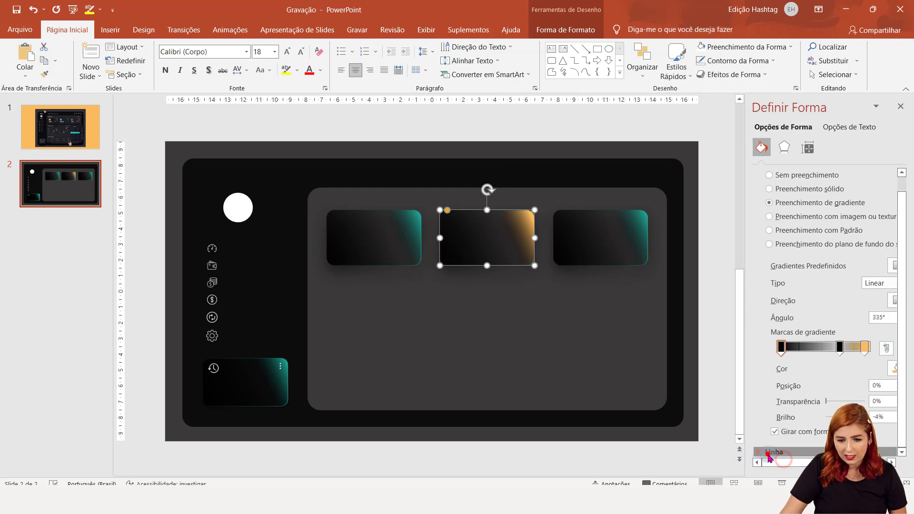
scroll(868, 382, down, 5)
scroll(867, 383, down, 3)
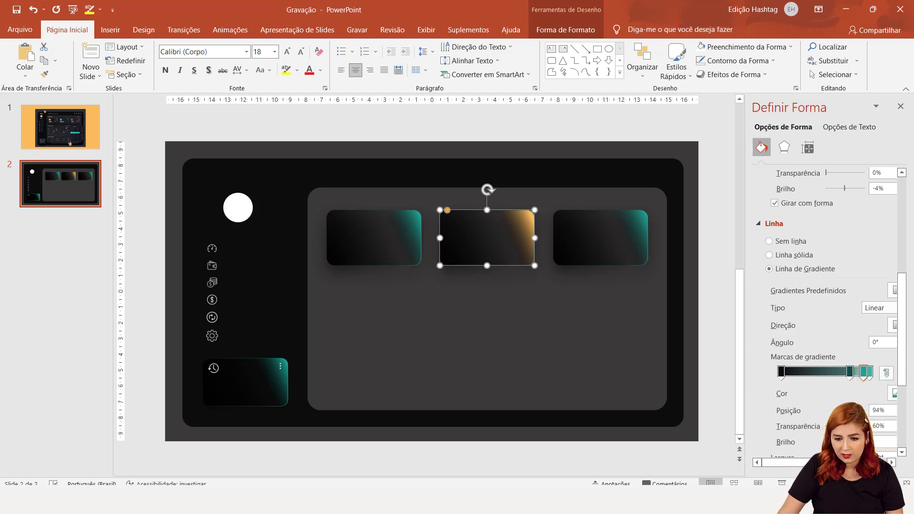
click(890, 461)
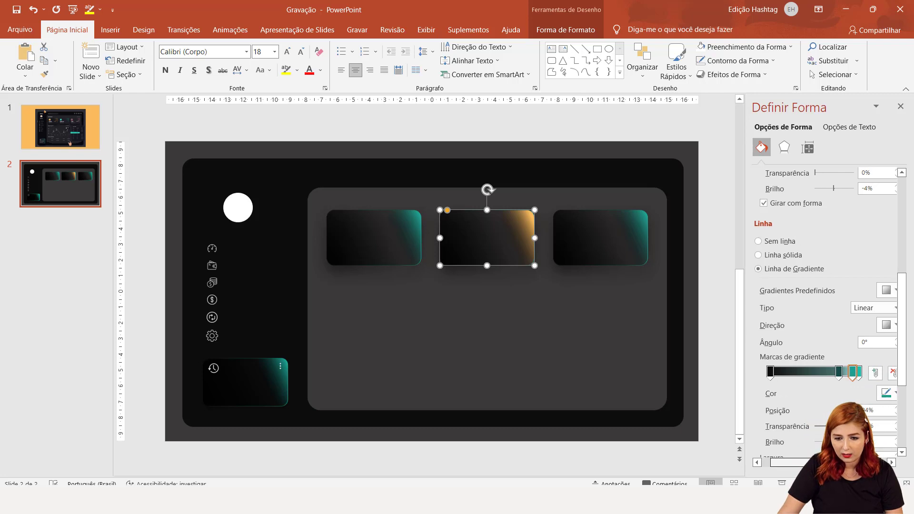
click(885, 375)
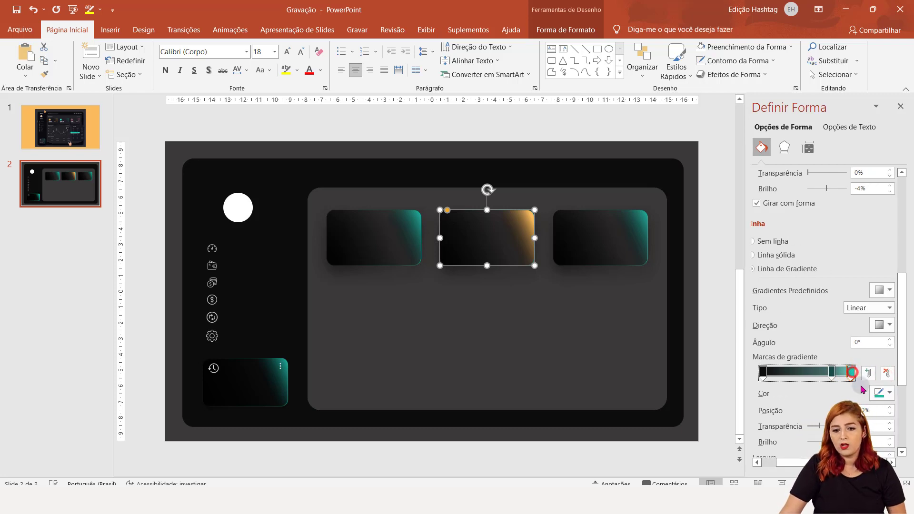
click(883, 393)
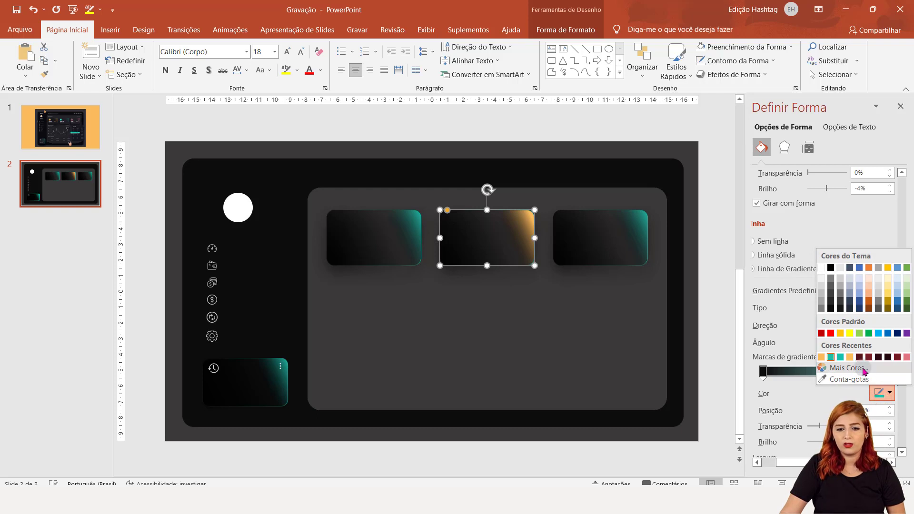
click(847, 368)
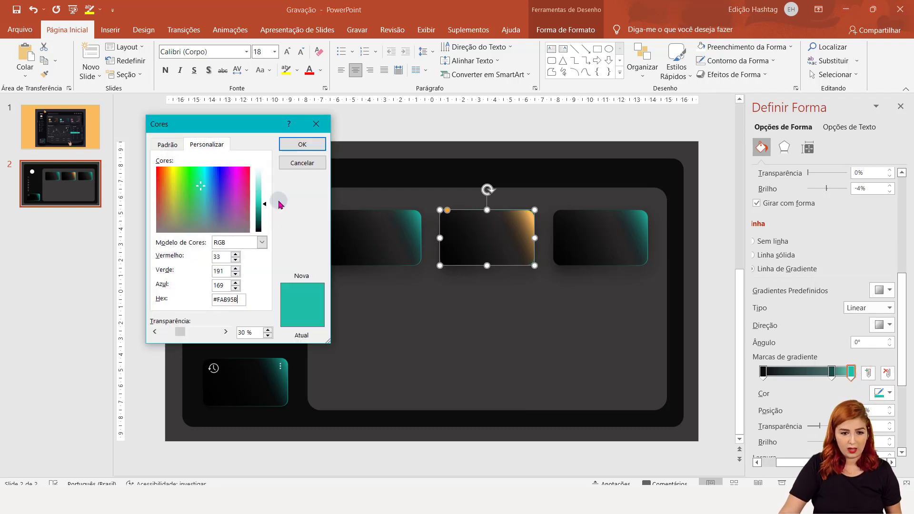
click(302, 144)
click(590, 347)
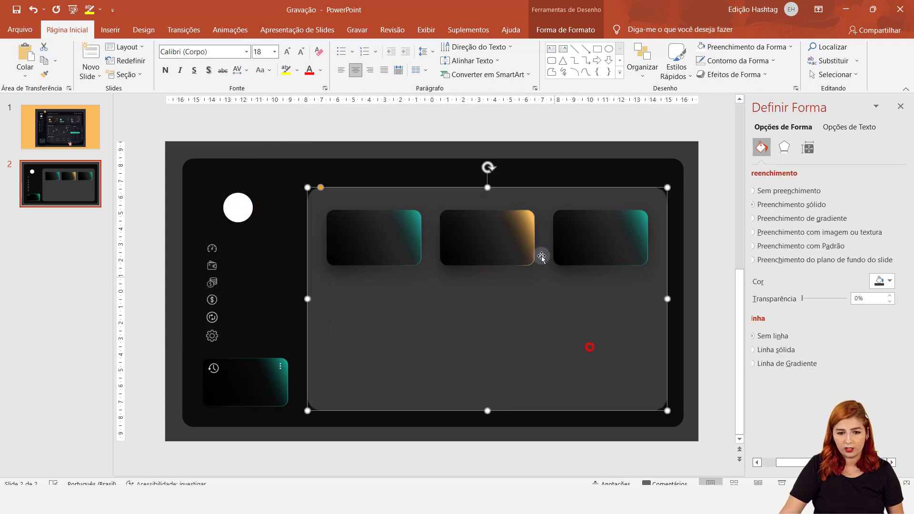
Try shifting the middle card's fill gradient stop from 67% to about 42%, then undo it.
click(517, 235)
click(617, 253)
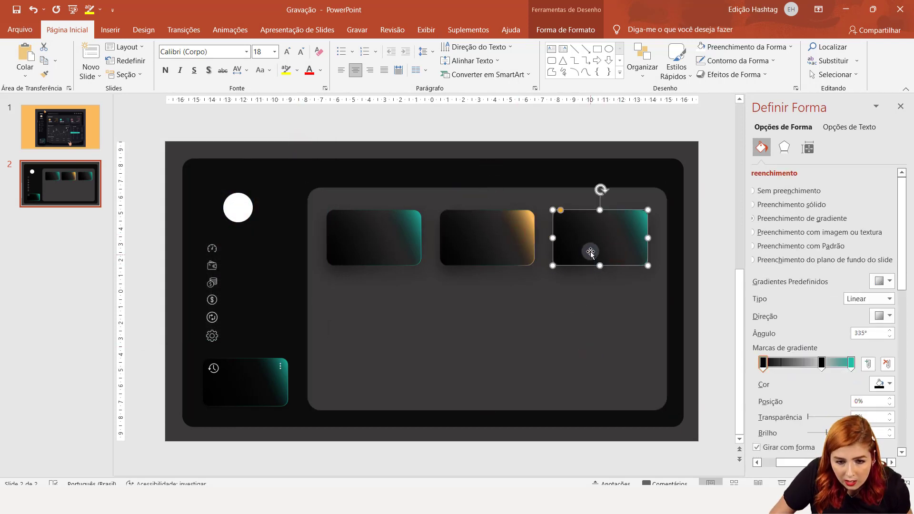
click(513, 238)
click(819, 364)
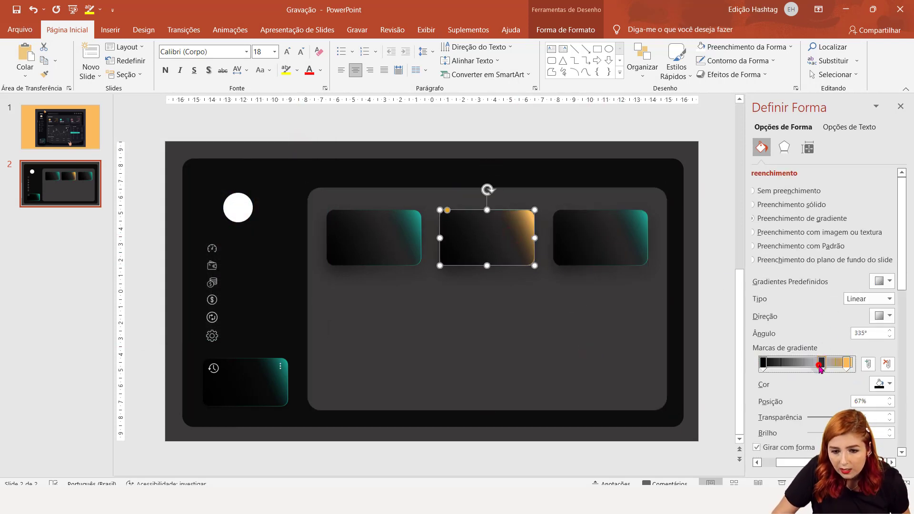
drag(821, 364, 800, 365)
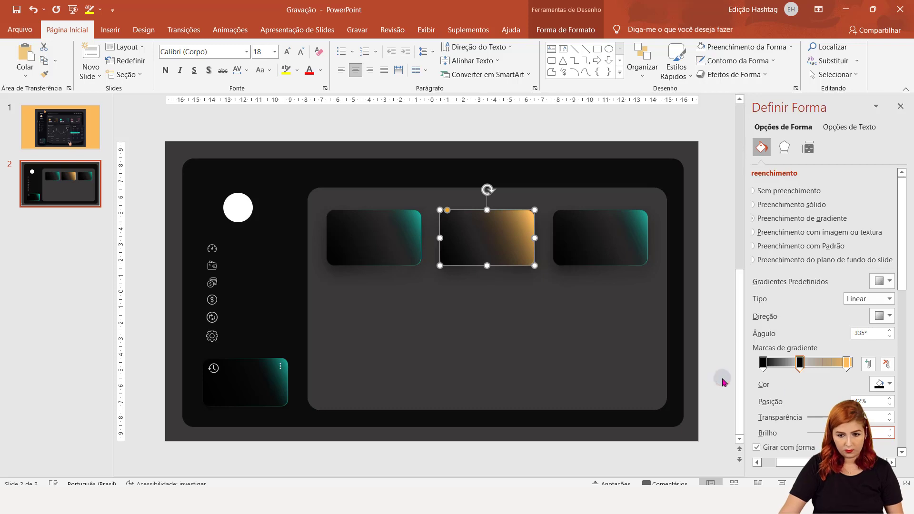
click(614, 375)
key(ctrl+z)
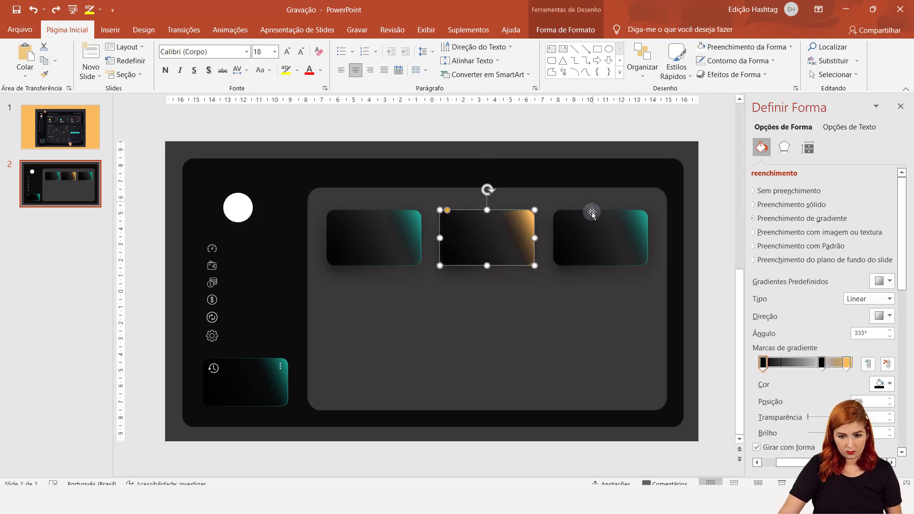
Recolour the outline gradient's 78% stop to dark orange #865104.
drag(903, 260, 902, 367)
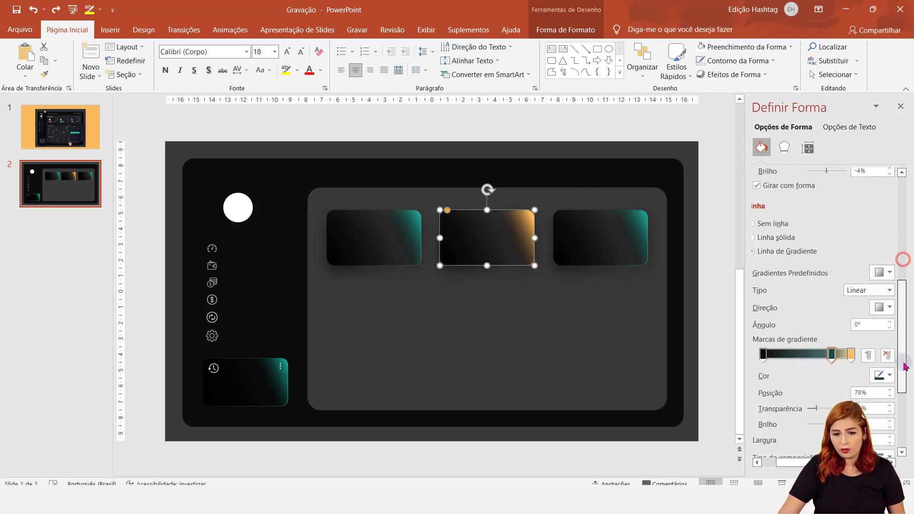
click(878, 376)
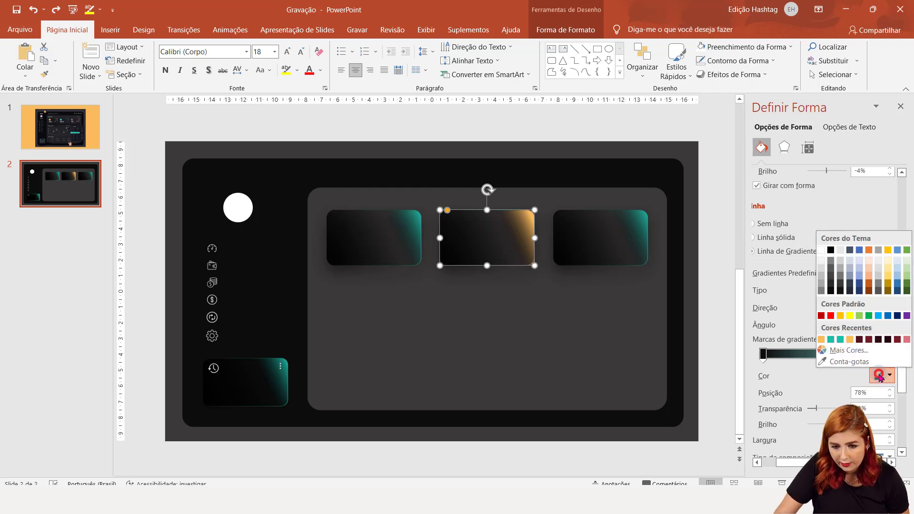
click(852, 352)
click(236, 301)
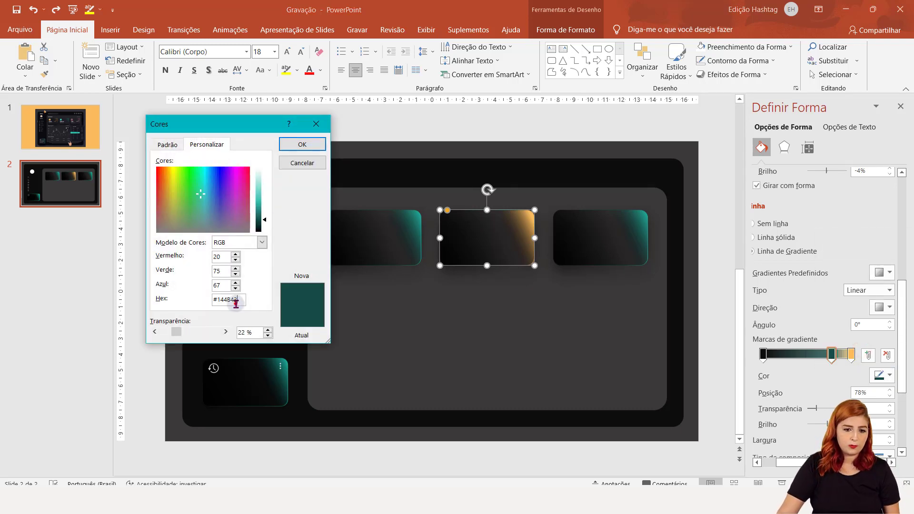
text(#FAB95B)
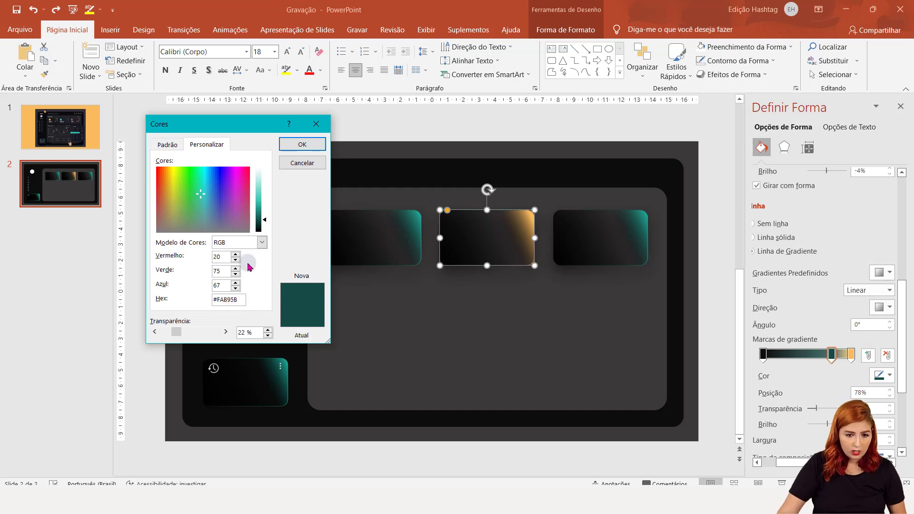
click(291, 145)
mouse_move(269, 224)
mouse_down()
mouse_move(265, 216)
mouse_move(288, 225)
mouse_up()
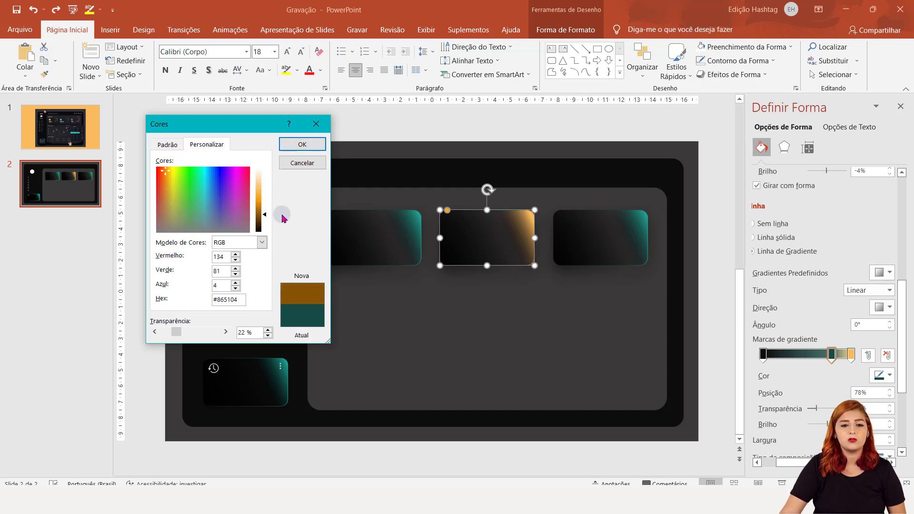
click(302, 144)
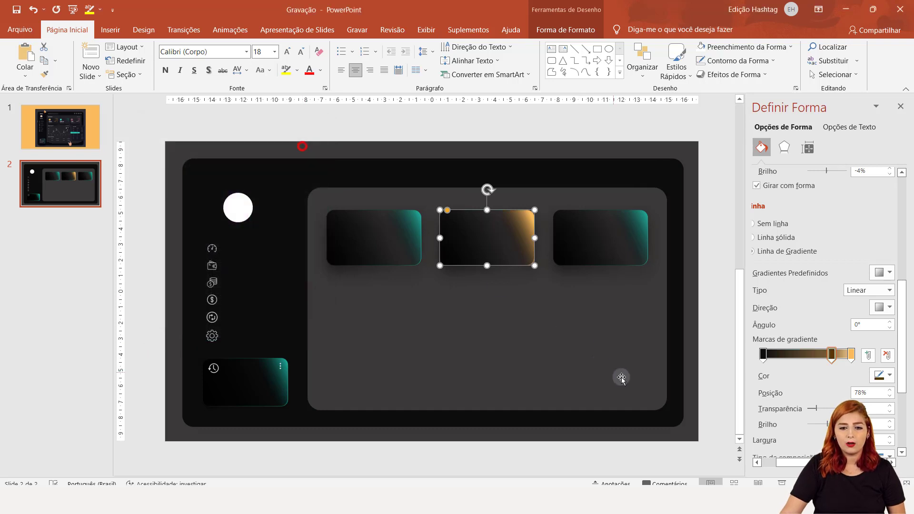
click(621, 377)
Rearrange the cards so the orange card sits on the left and a teal card takes the middle slot.
click(508, 240)
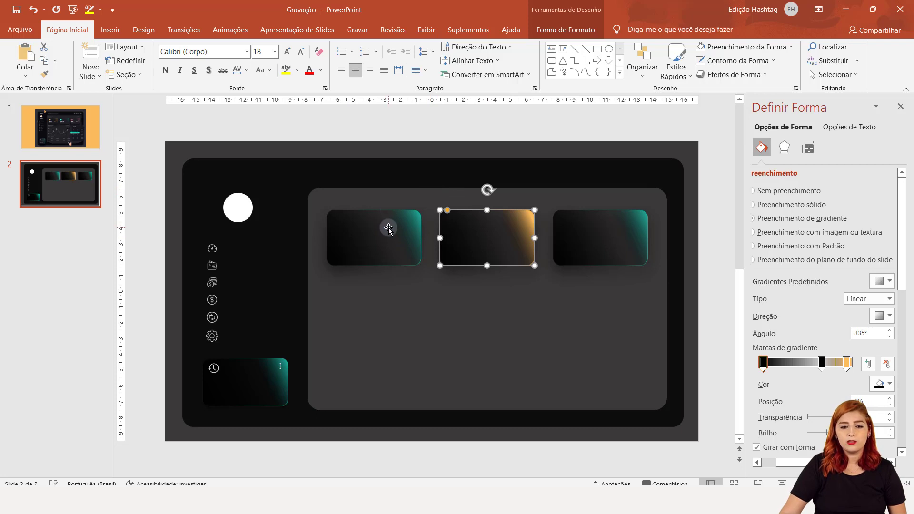
drag(389, 228, 466, 305)
drag(474, 224, 364, 227)
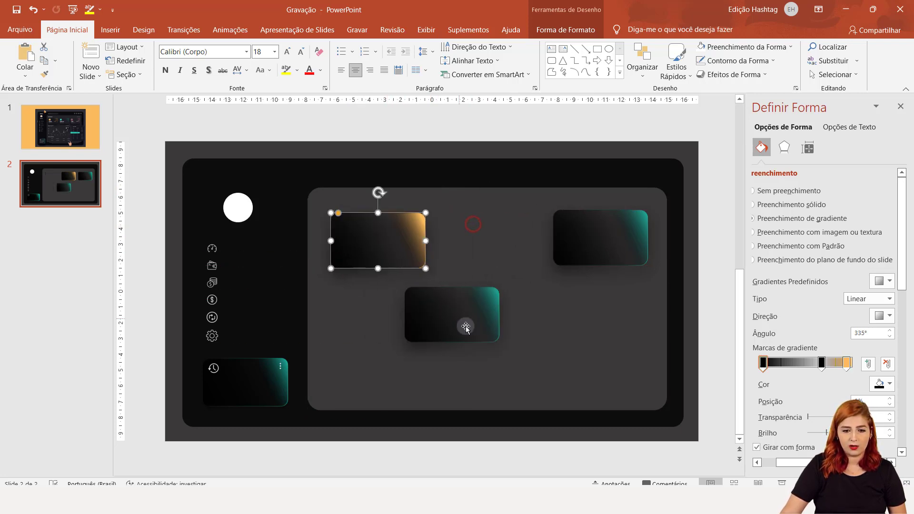
drag(464, 322, 502, 251)
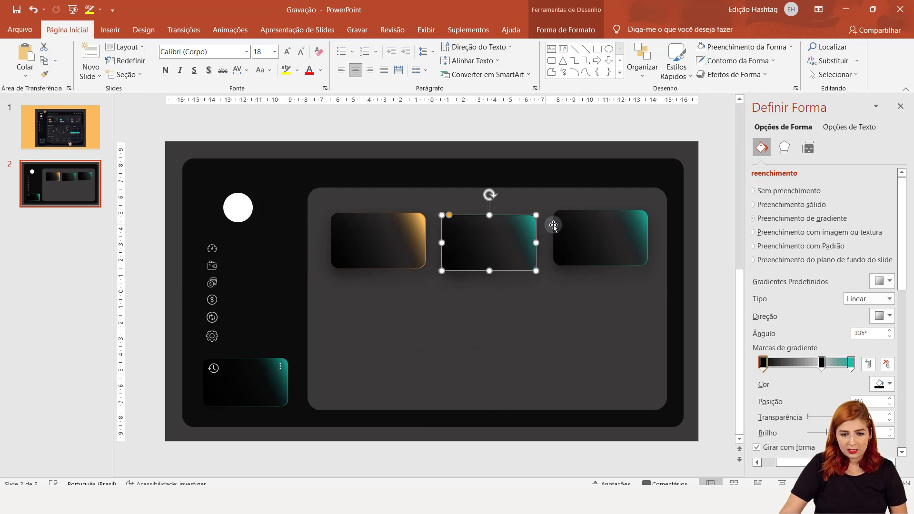
click(581, 299)
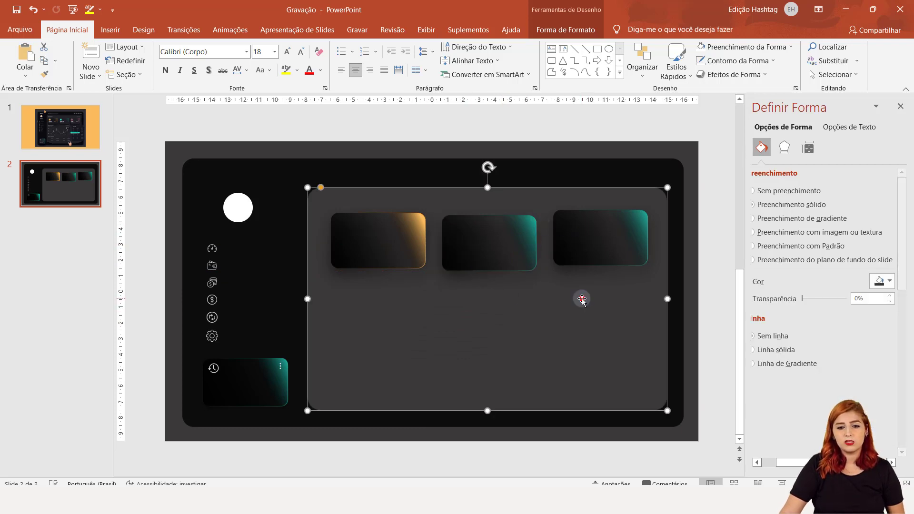
Select all three cards, align them on their middles and distribute them horizontally.
click(391, 243)
shift+click(485, 239)
shift+click(625, 220)
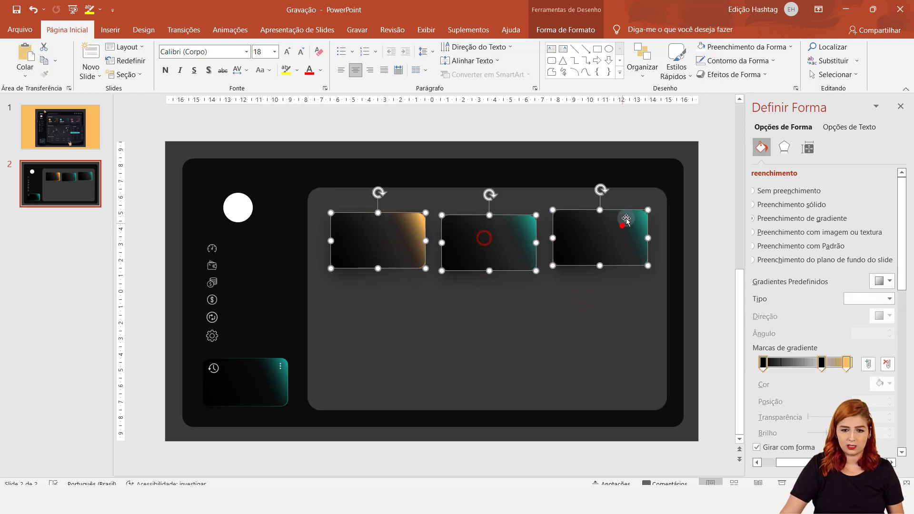
click(643, 75)
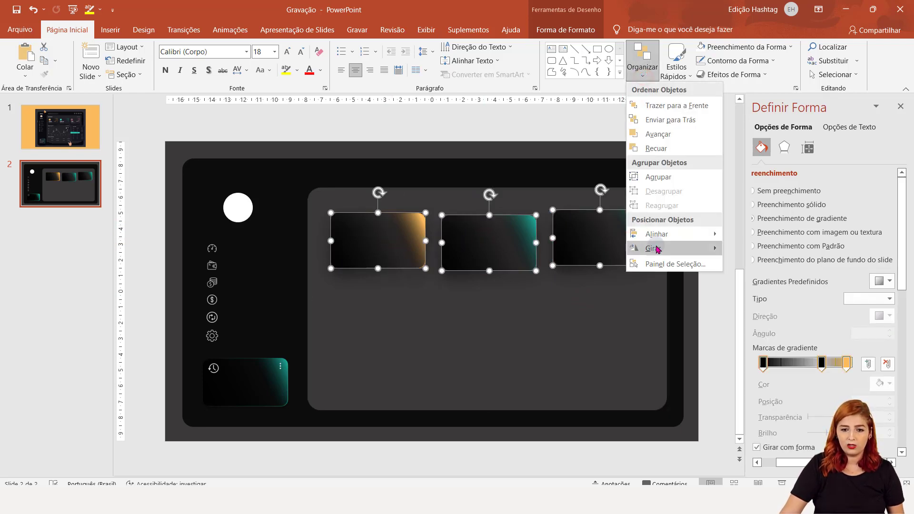
click(676, 234)
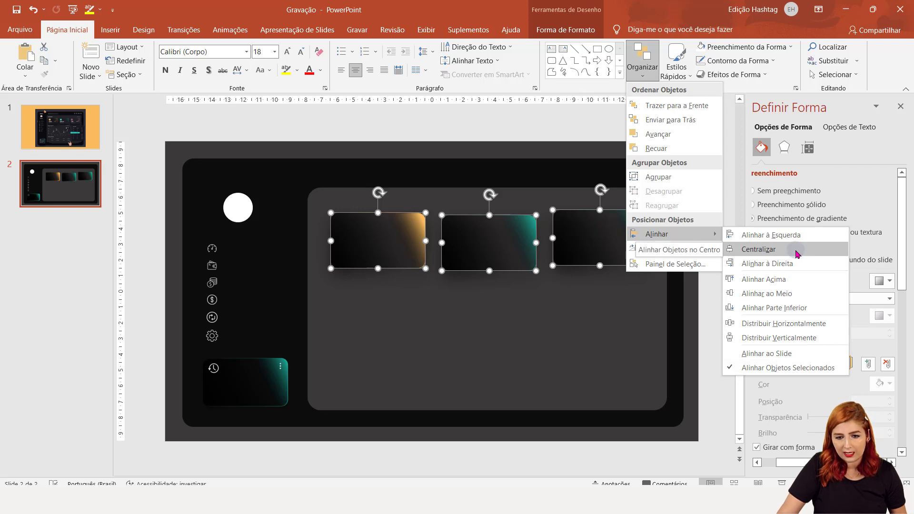
click(788, 294)
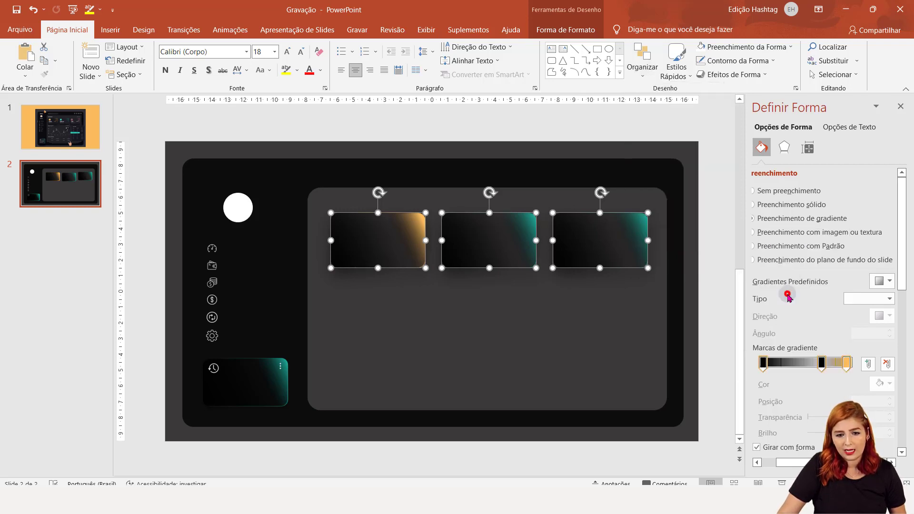
click(642, 74)
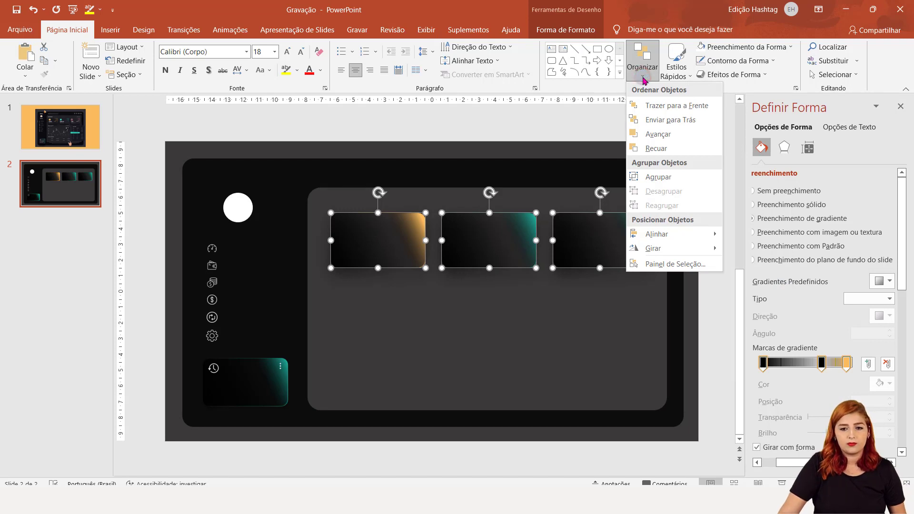
mouse_move(657, 233)
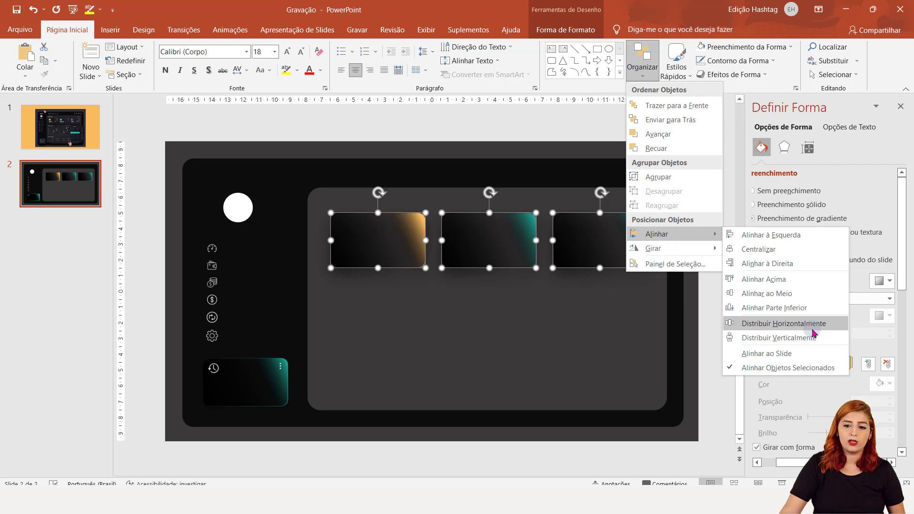
click(813, 329)
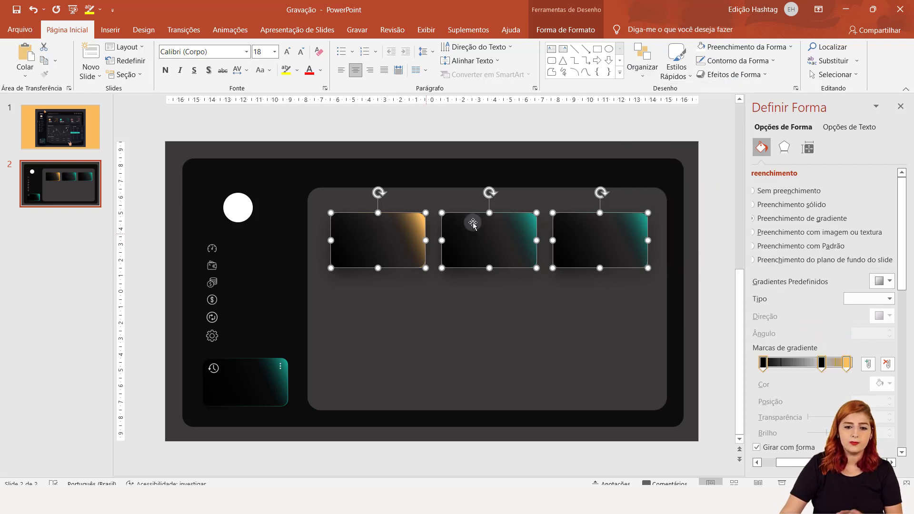
click(531, 297)
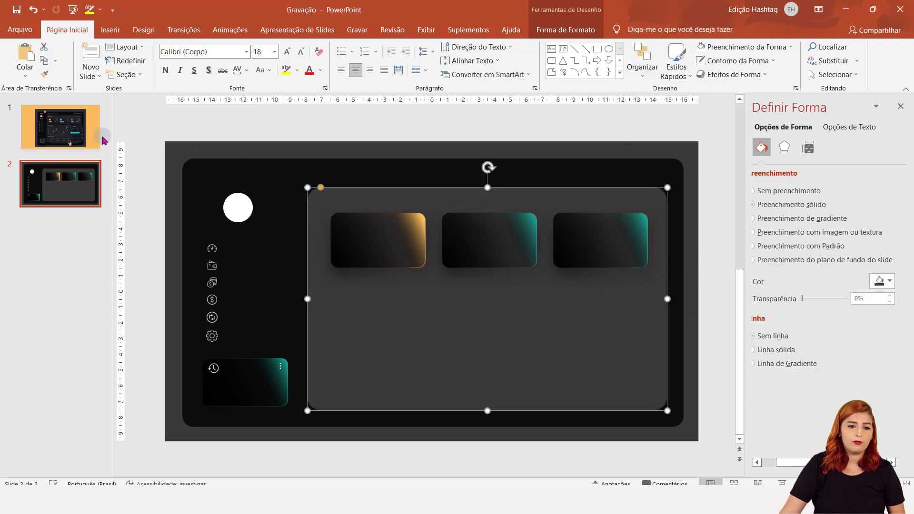
Compare slide 2's third card with the reference dashboard on slide 1.
click(88, 133)
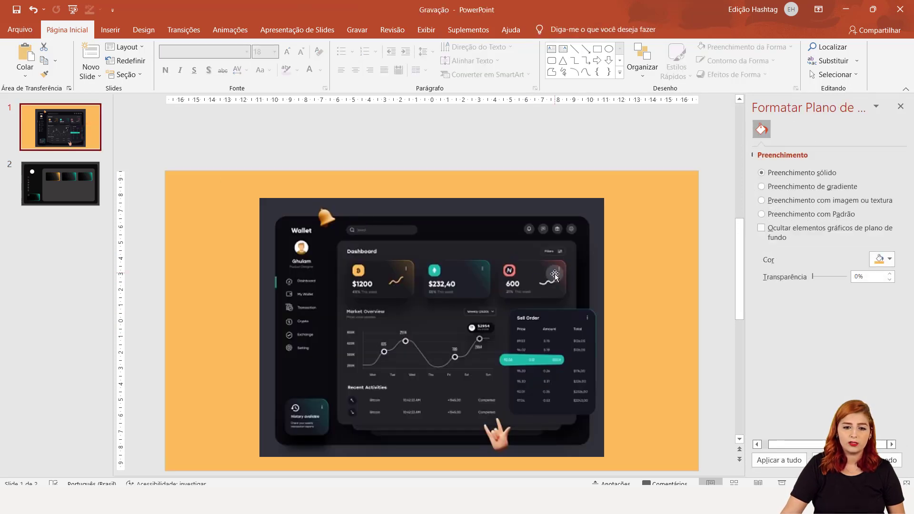
click(72, 177)
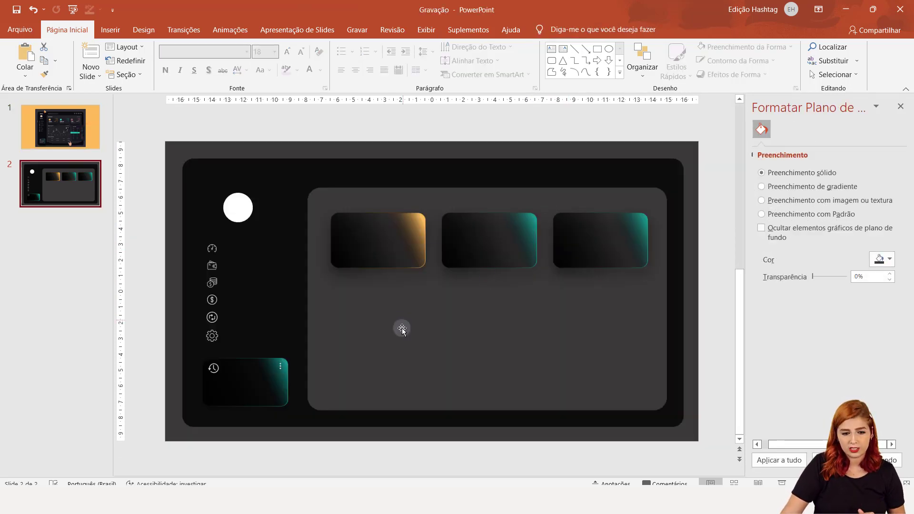
click(585, 247)
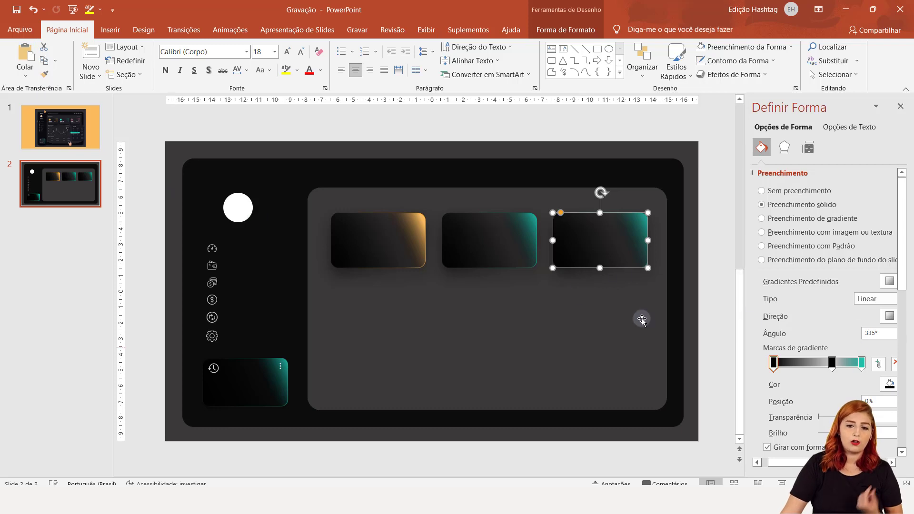
click(92, 142)
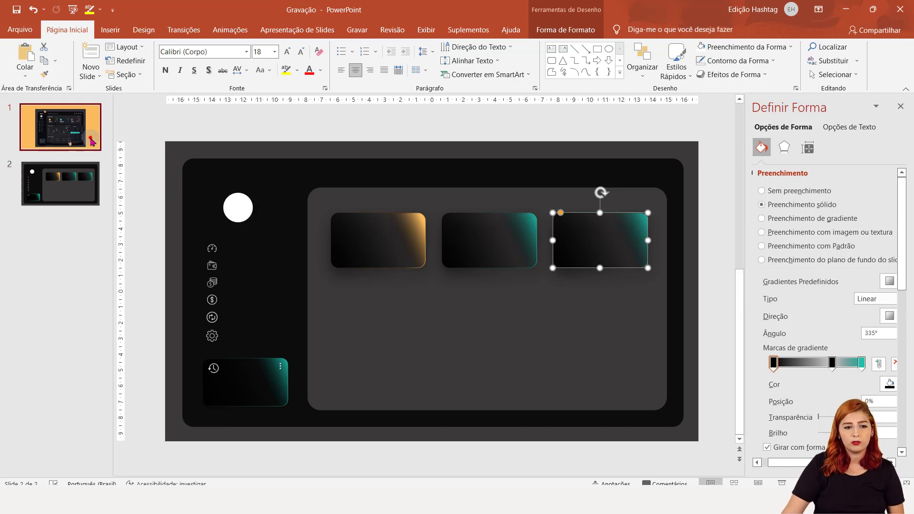
click(547, 273)
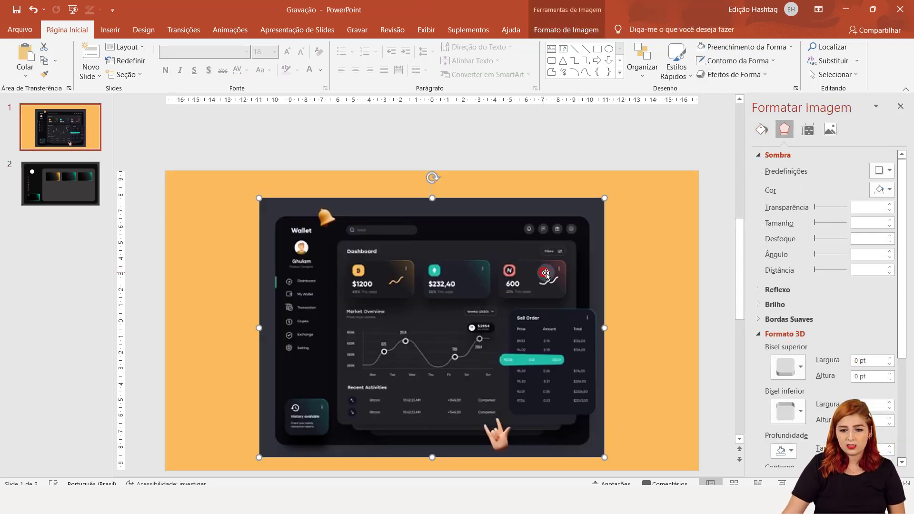
click(625, 275)
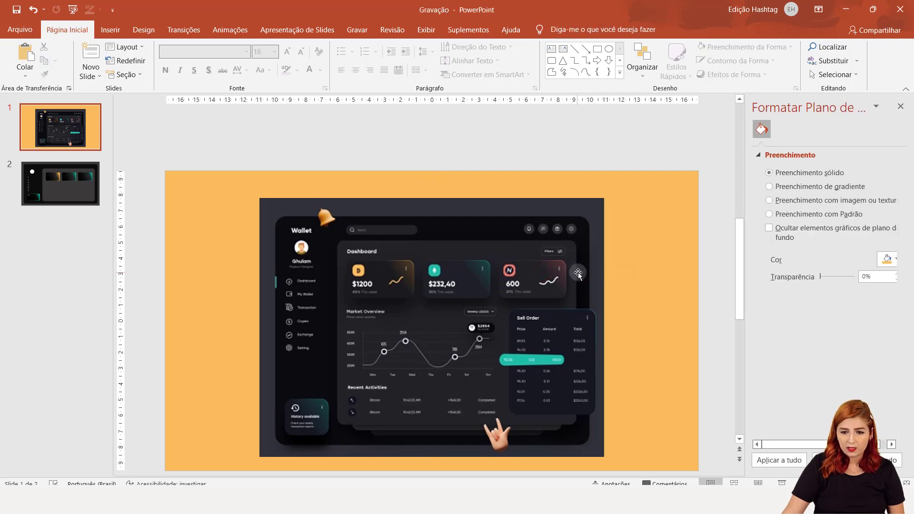
Sample the salmon #E78178 from the dashboard's red card as slide 1's background, then return to slide 2.
click(883, 260)
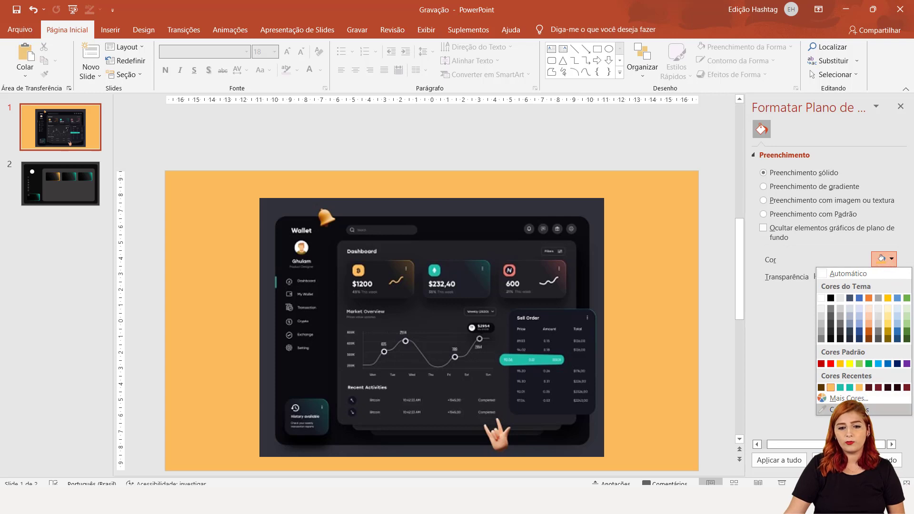
click(838, 409)
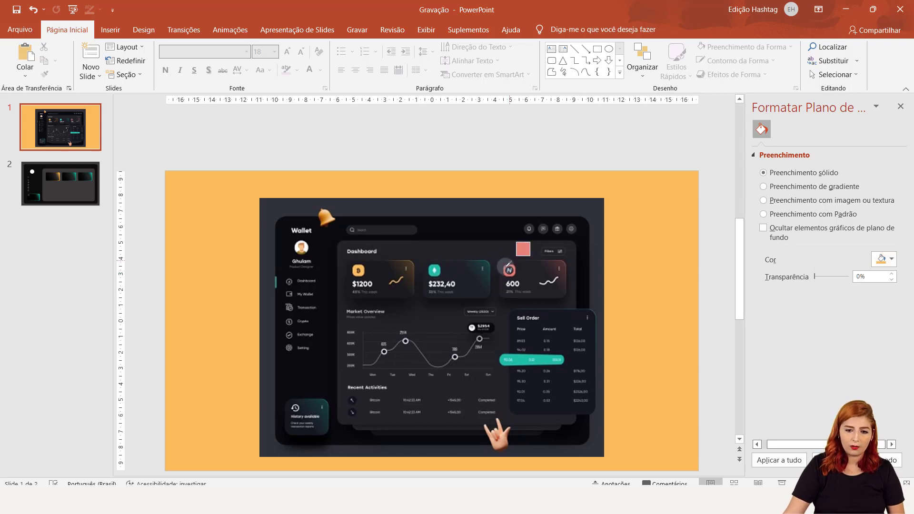
click(507, 269)
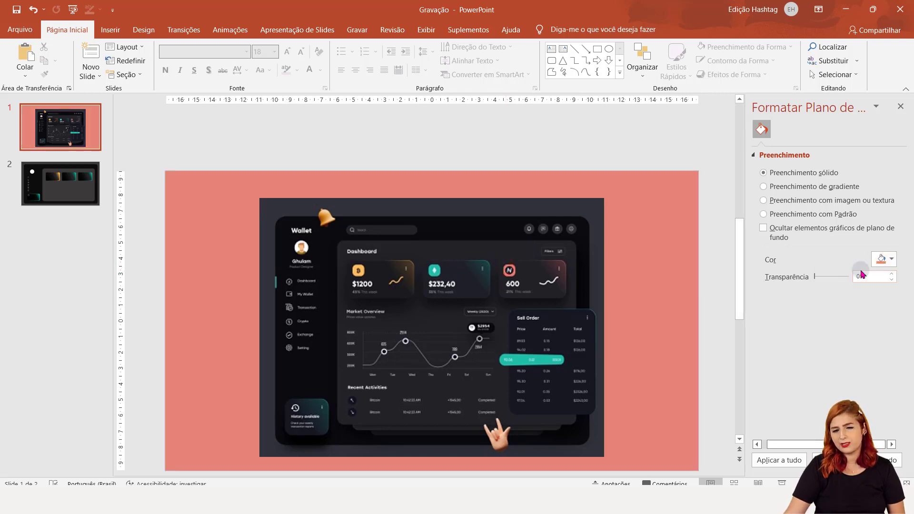
click(891, 260)
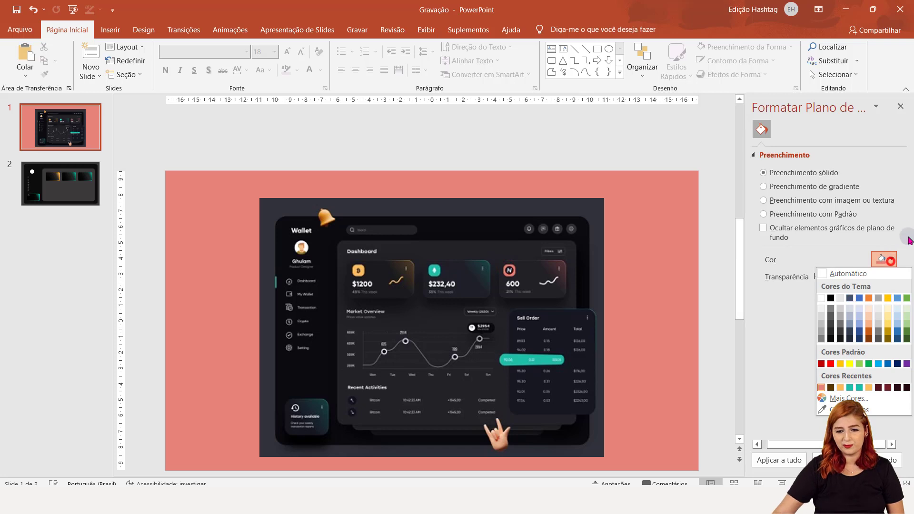
click(864, 403)
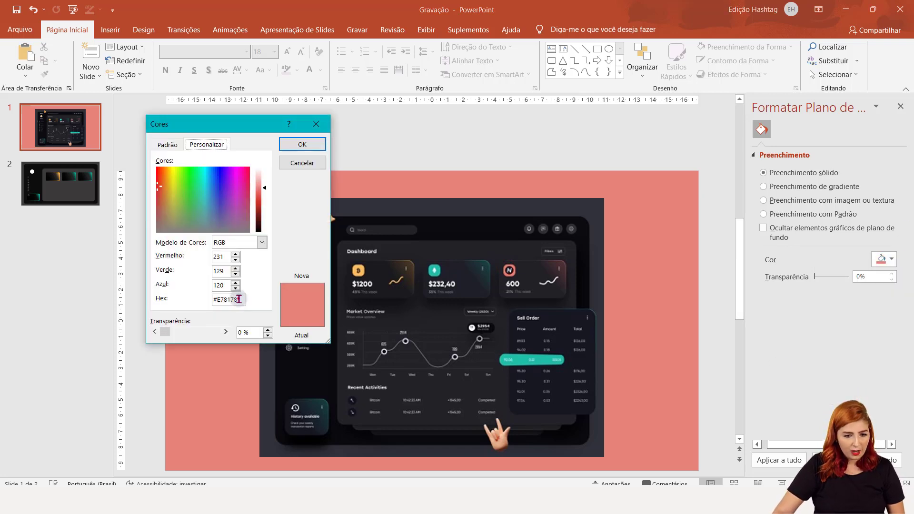
click(302, 144)
click(93, 187)
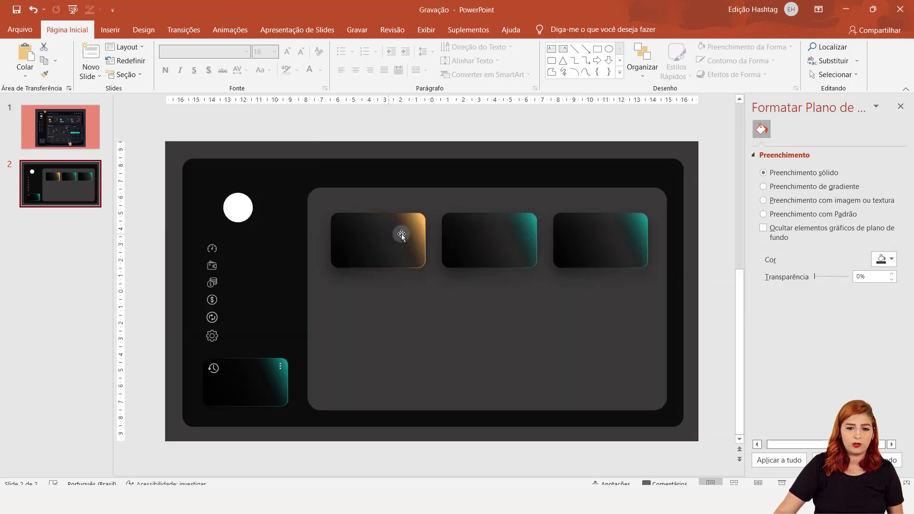
Recolour the third card's right fill gradient stop to salmon #E78178.
click(592, 241)
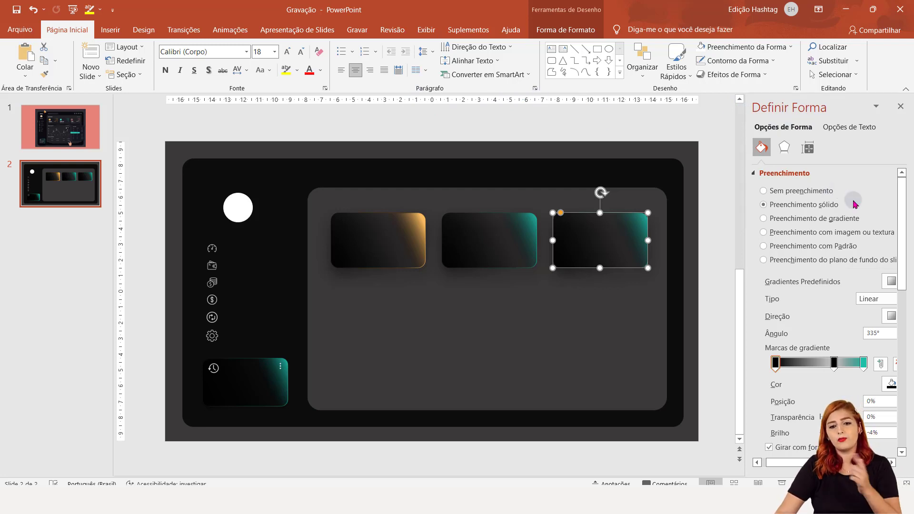
click(864, 364)
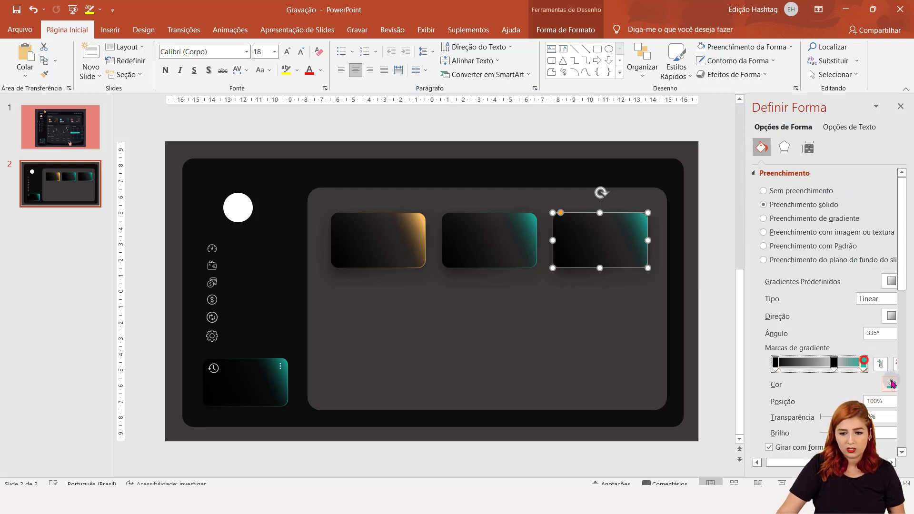
click(892, 383)
click(852, 358)
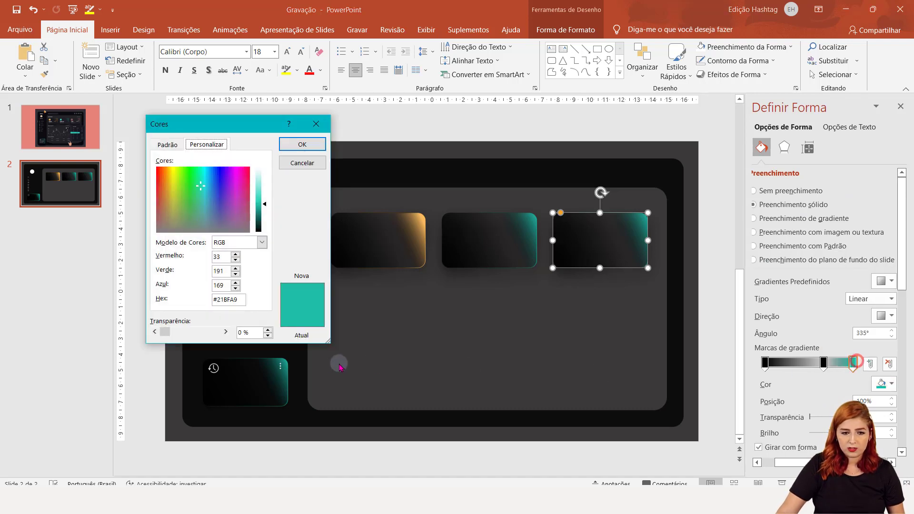
click(241, 335)
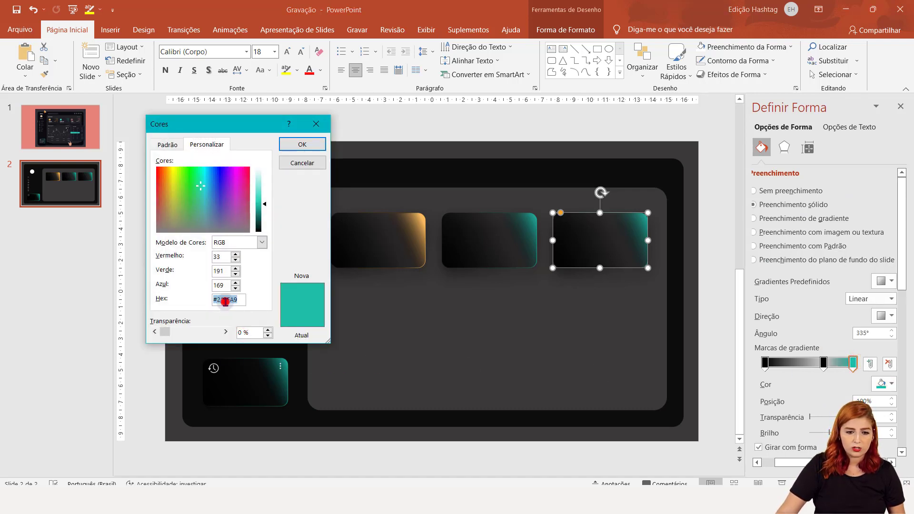
text(#E78178)
click(302, 144)
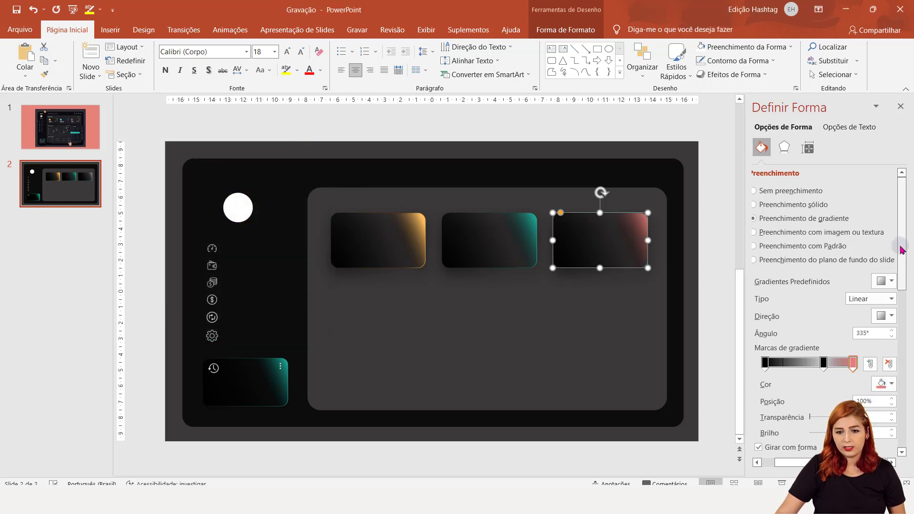
drag(903, 245, 907, 351)
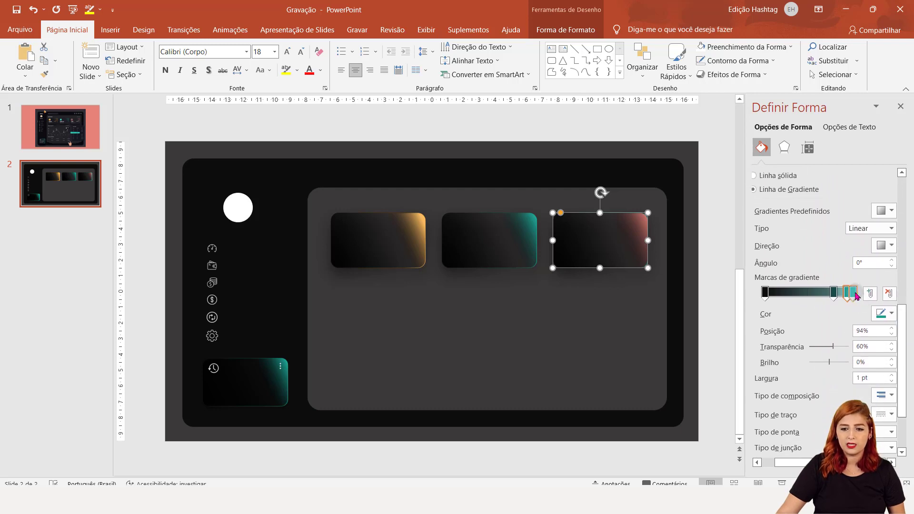
Remove the 94% outline gradient stop and set the last stop to salmon.
click(889, 293)
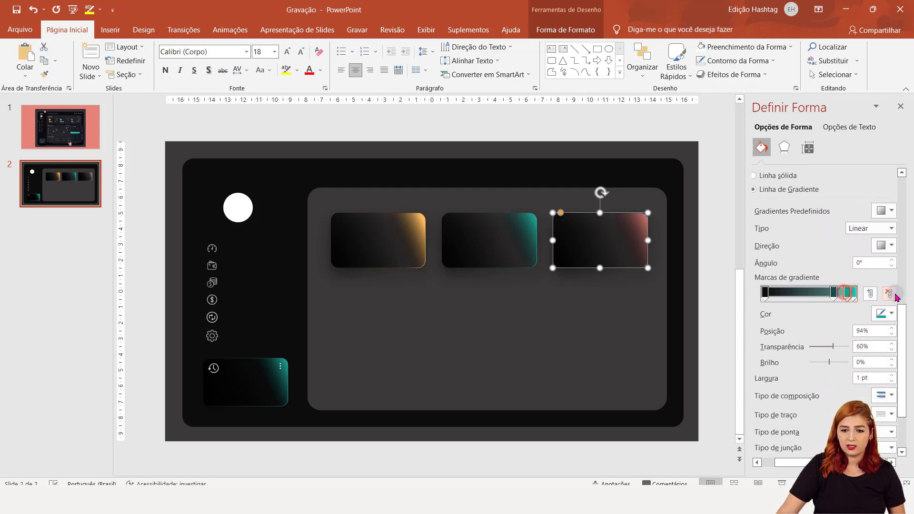
click(854, 292)
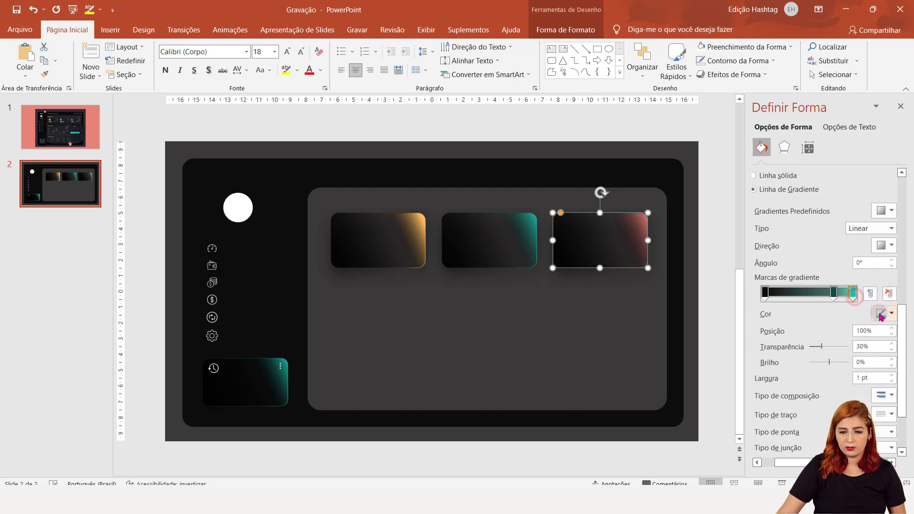
click(880, 315)
click(836, 440)
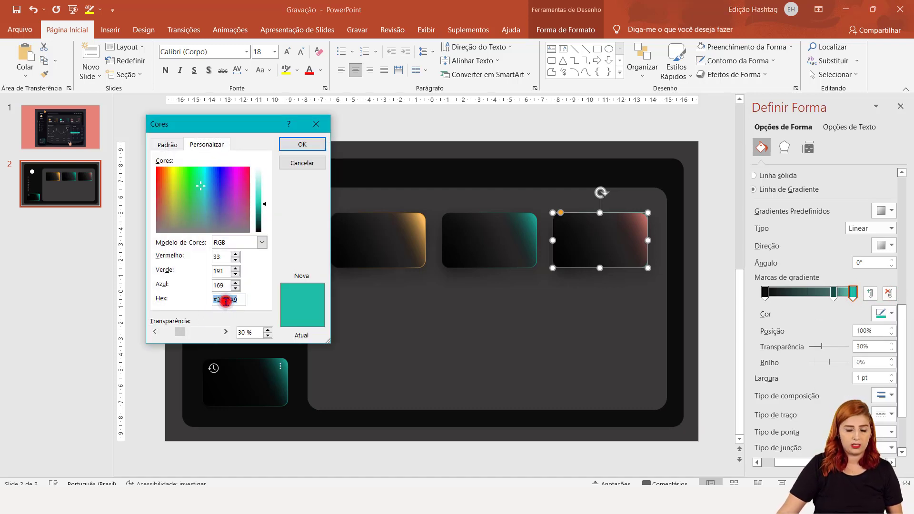
text(#E78178)
click(302, 146)
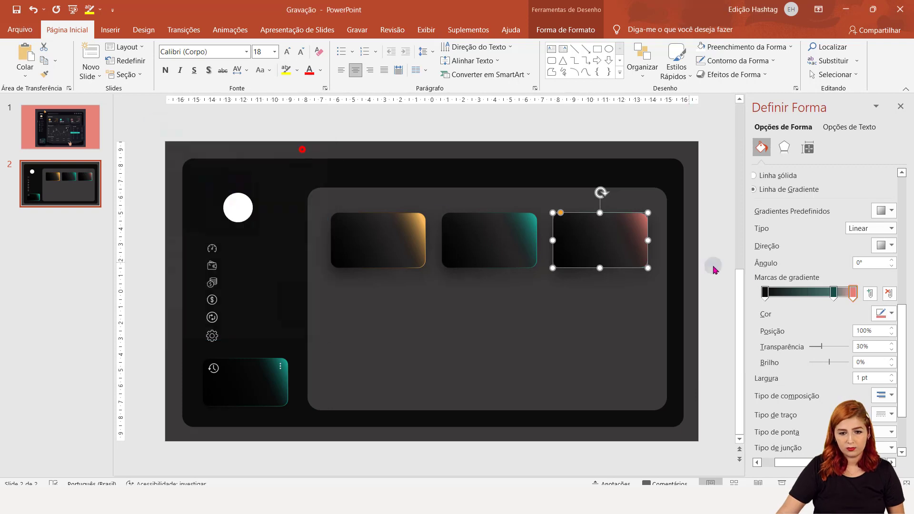
Set the 78% outline gradient stop to dark red #47110D.
click(883, 313)
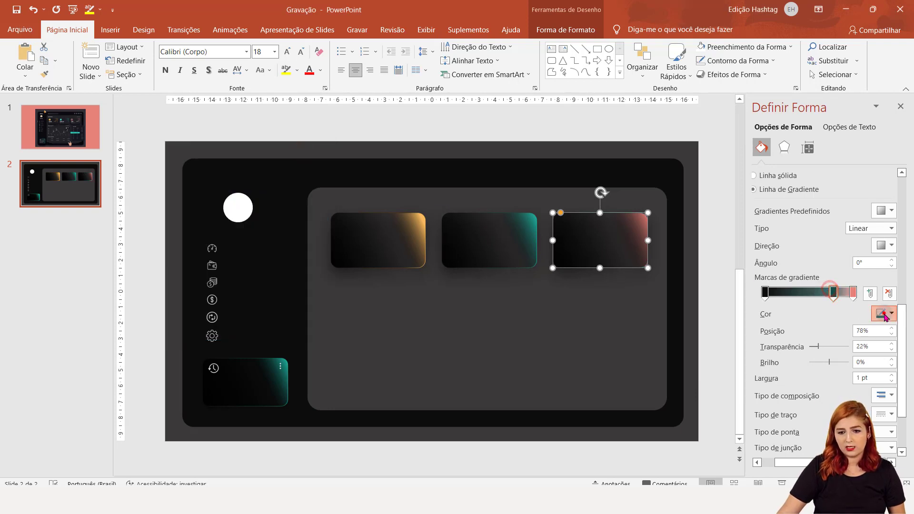
click(838, 441)
text(#E78178)
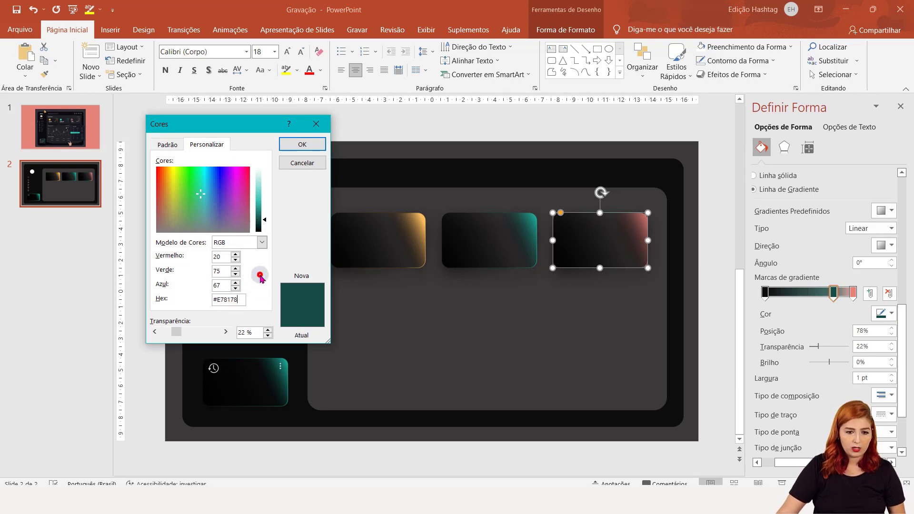
click(289, 216)
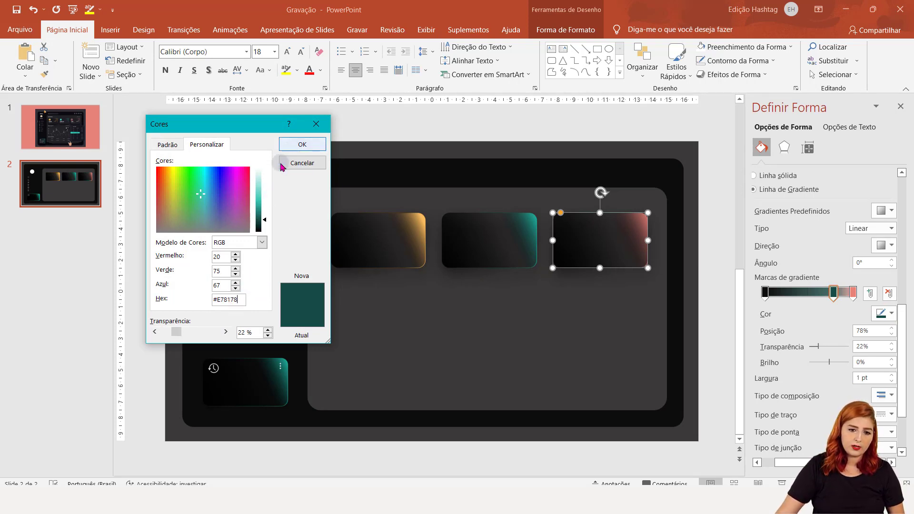
drag(262, 208, 267, 223)
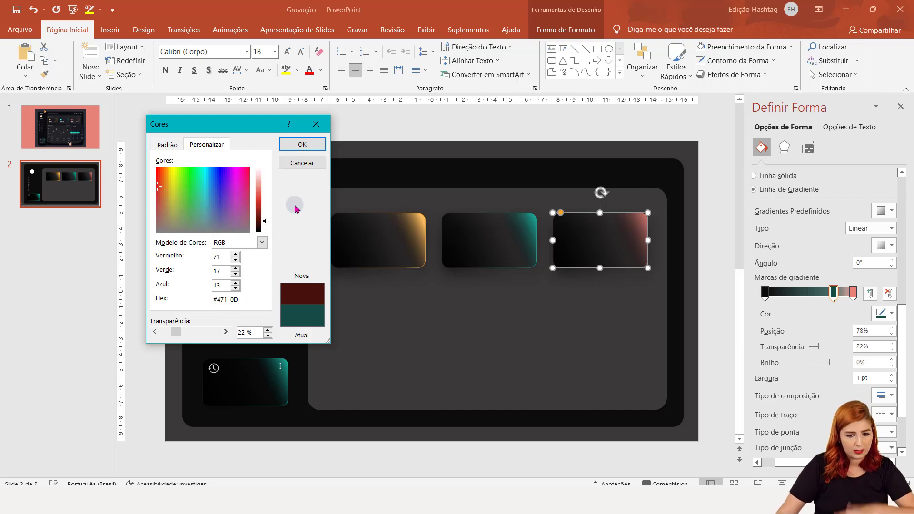
click(297, 145)
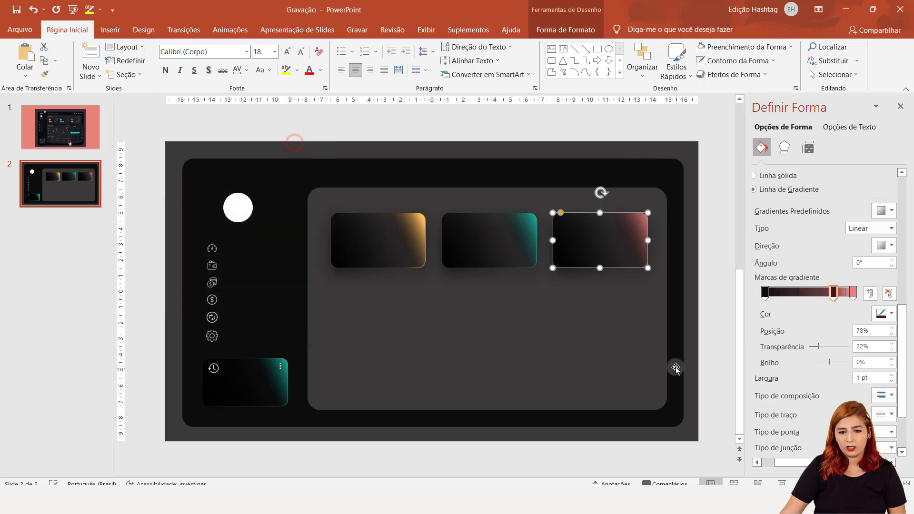
click(652, 353)
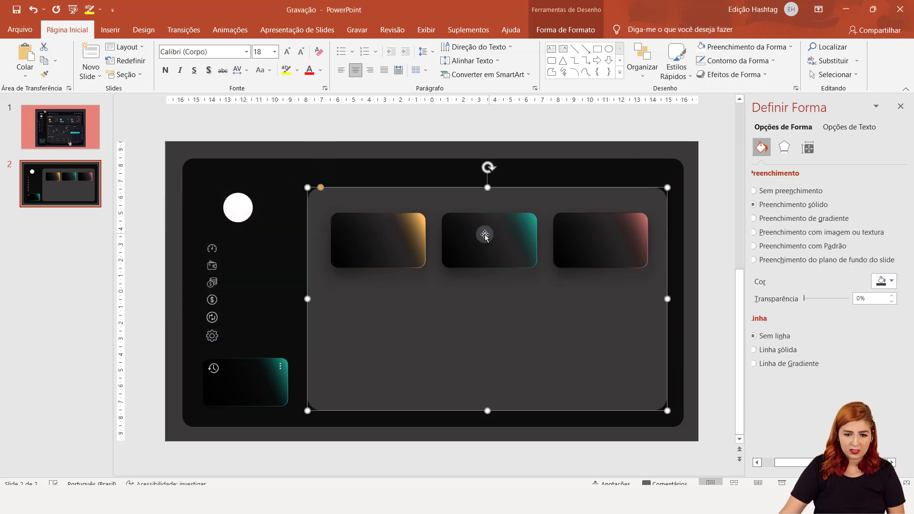
click(73, 130)
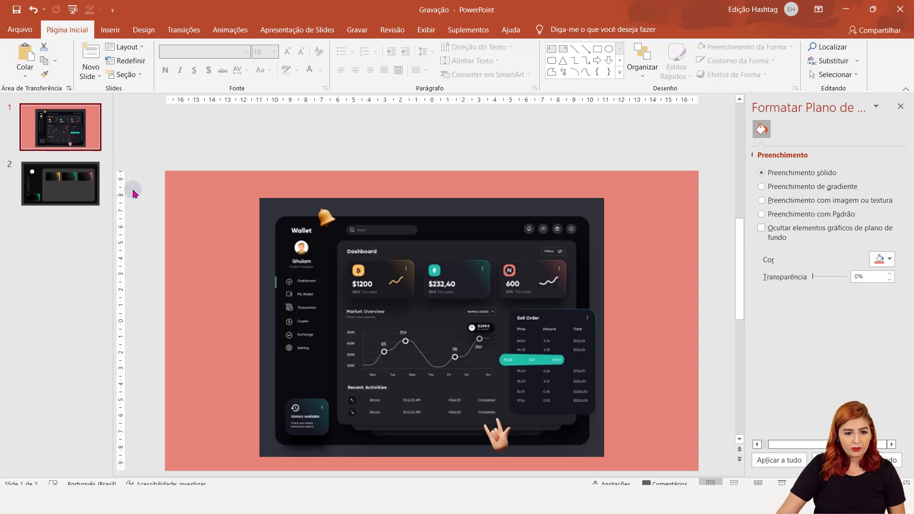
click(70, 178)
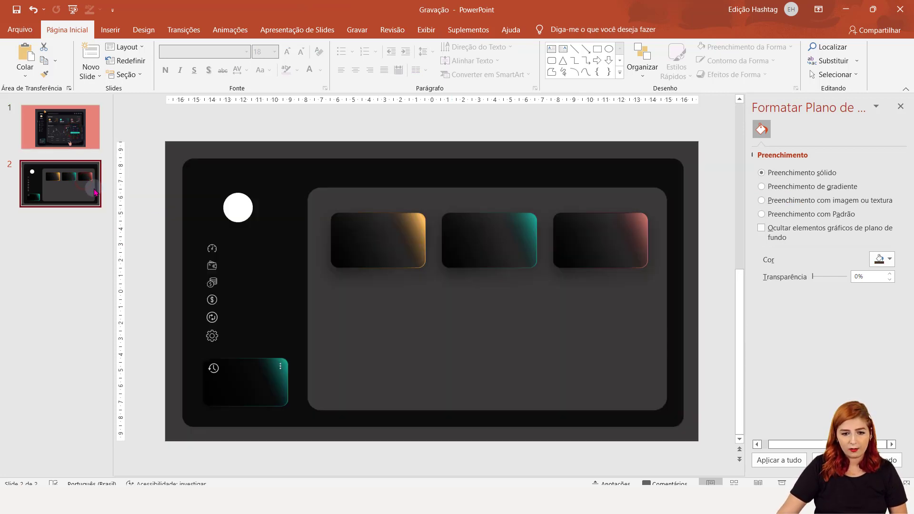
click(50, 143)
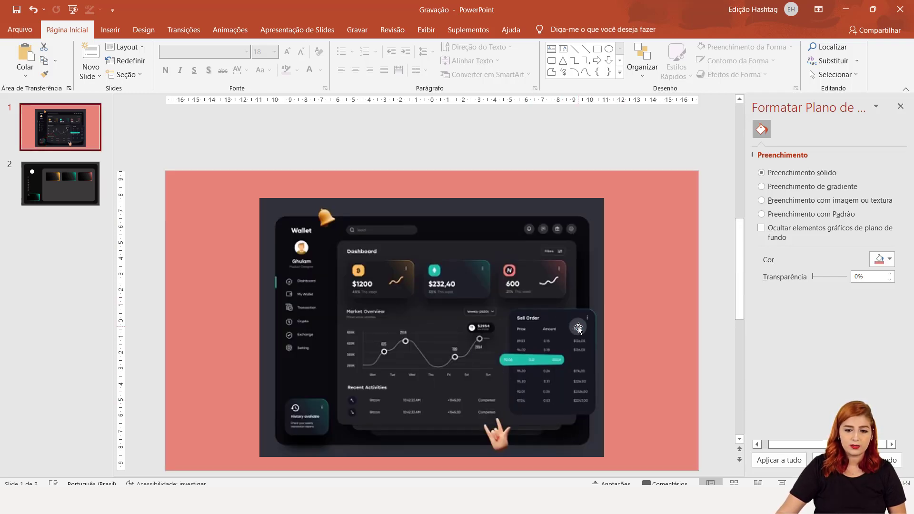
click(69, 179)
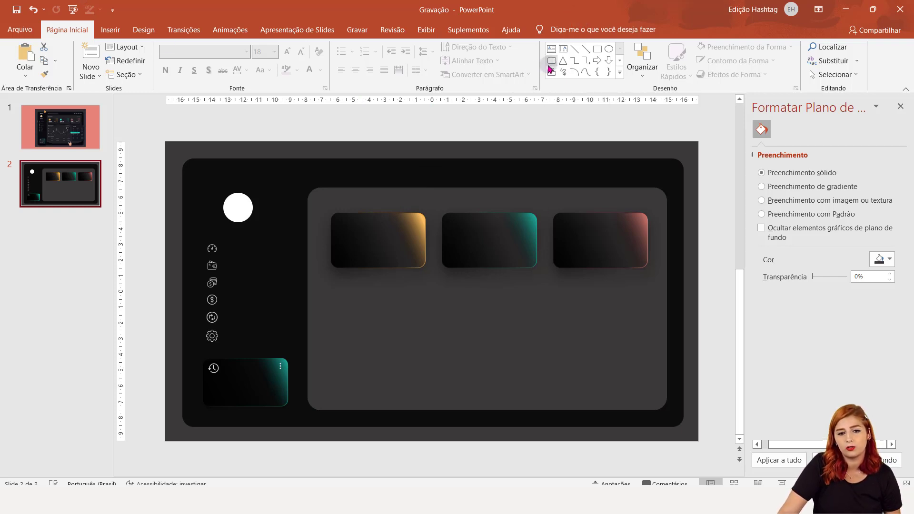
Draw a 7.79 × 7.56 cm rounded rectangle under the right card, adjust its corner radius, nudge it left.
click(550, 62)
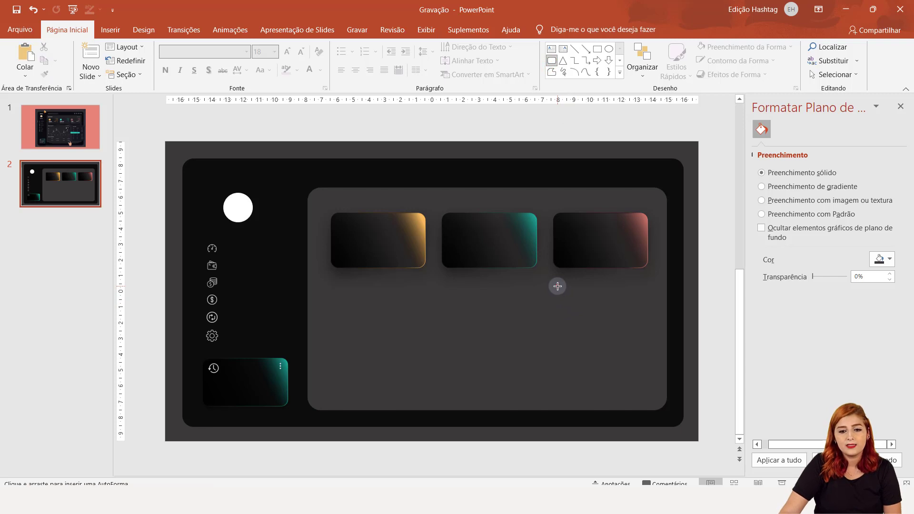
mouse_move(557, 286)
mouse_down()
mouse_move(615, 362)
mouse_move(648, 384)
mouse_move(668, 425)
mouse_move(662, 411)
mouse_move(676, 409)
mouse_up()
drag(644, 355, 628, 344)
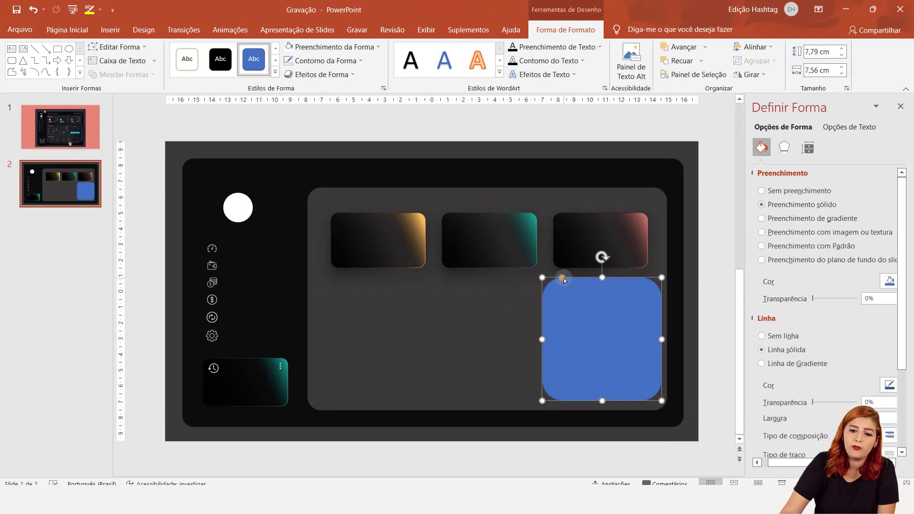
drag(563, 280, 563, 280)
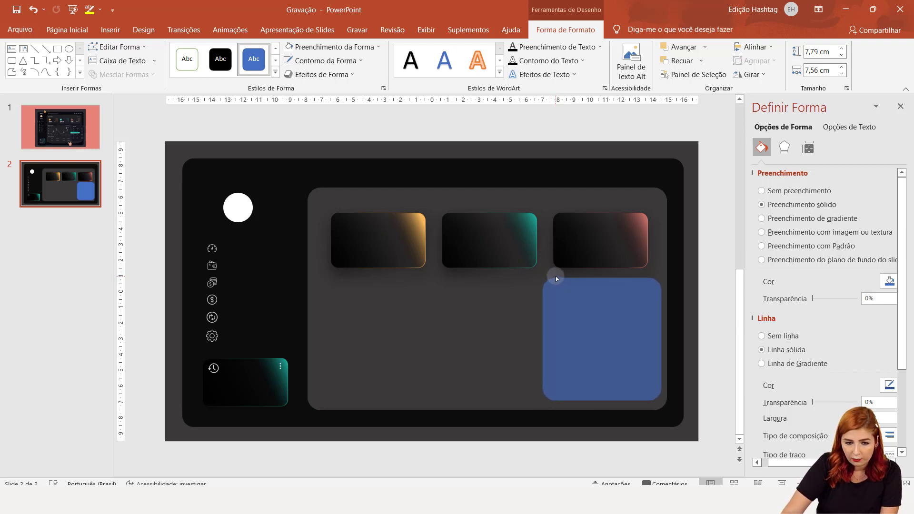
drag(556, 278, 562, 279)
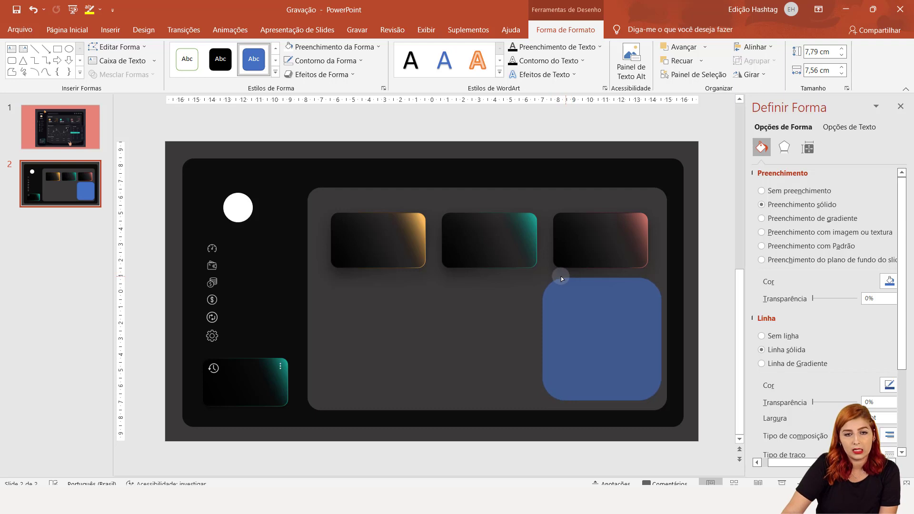
drag(561, 276, 554, 278)
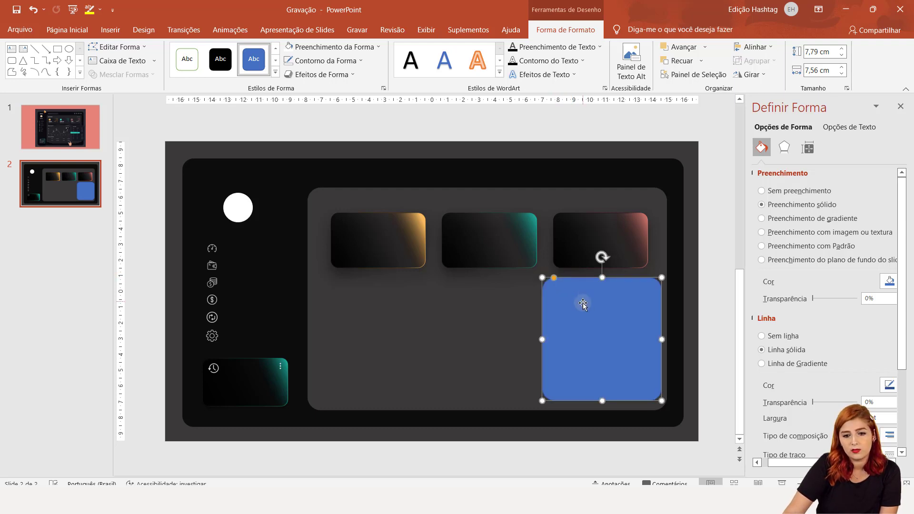
drag(583, 304, 577, 302)
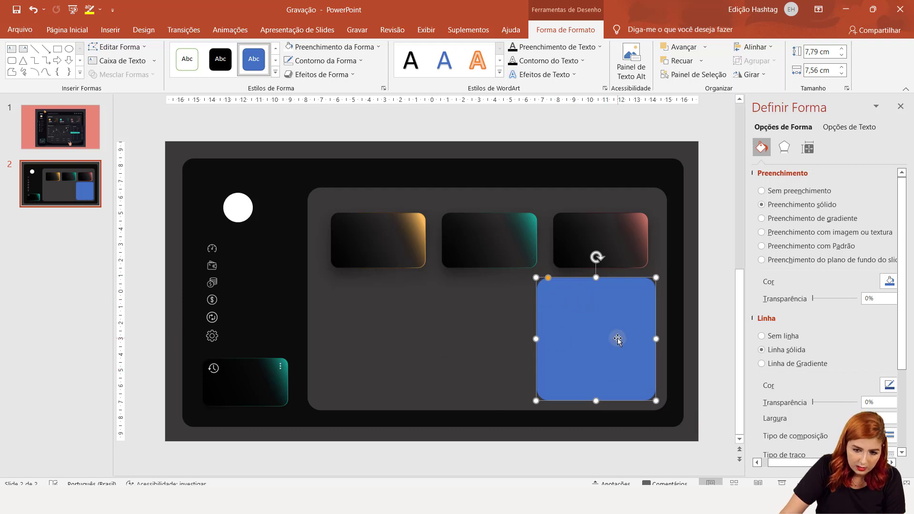
click(324, 61)
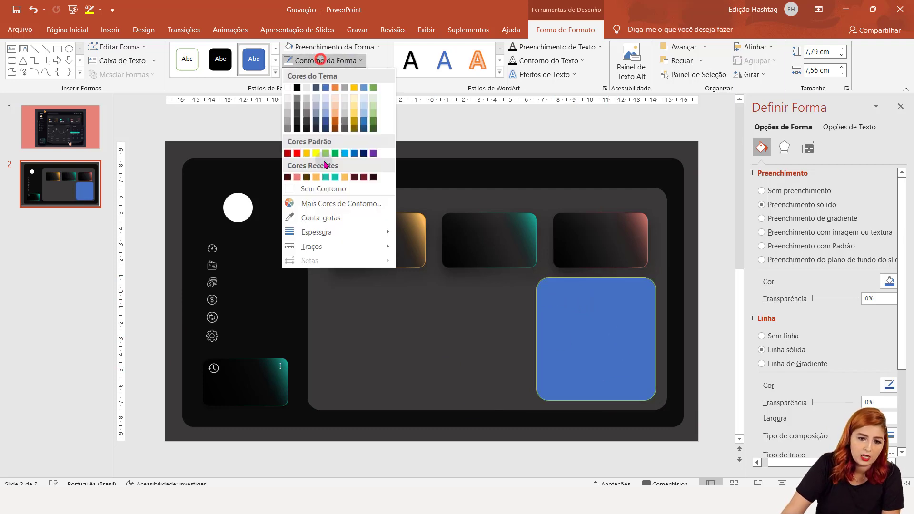
Remove the new card's outline and fill it very dark grey, comparing with slide 1's dashboard.
click(332, 190)
click(317, 46)
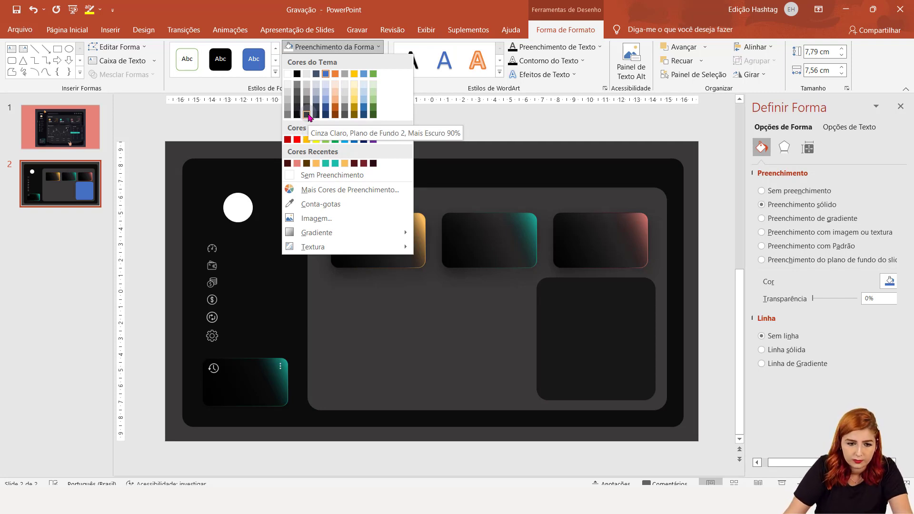
click(306, 115)
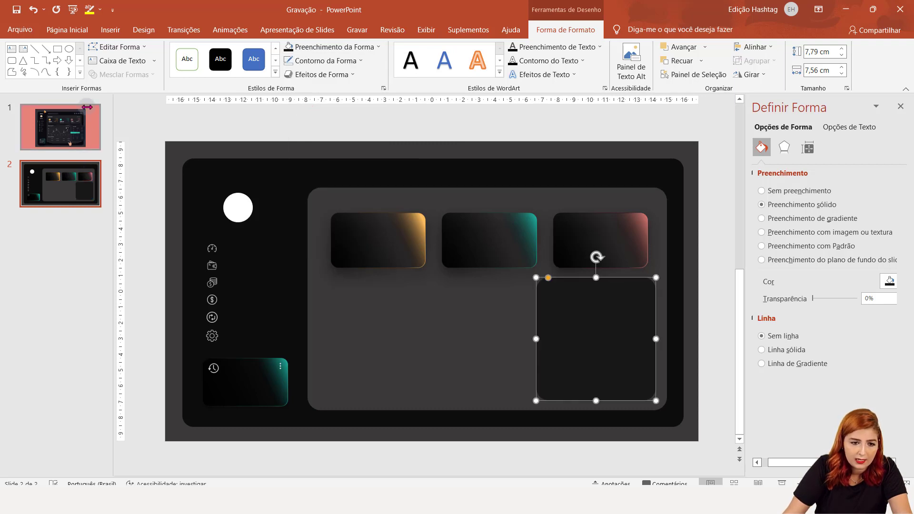
click(86, 108)
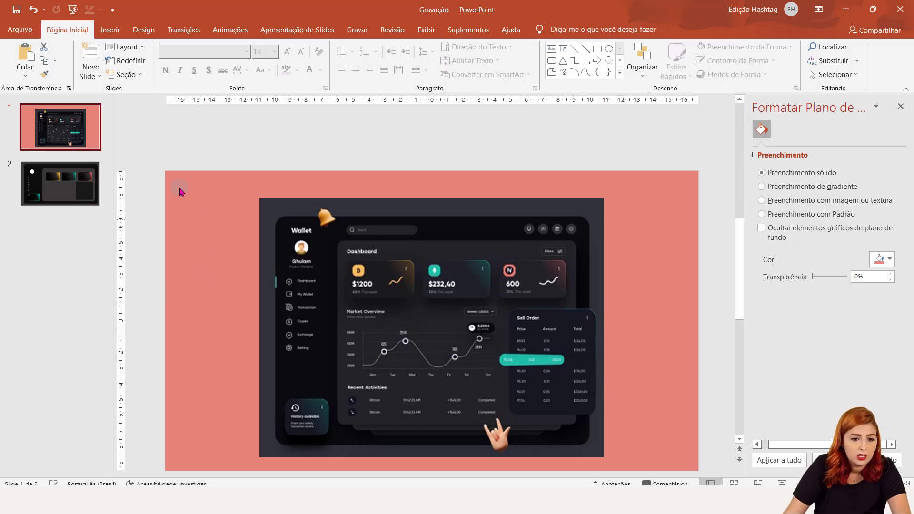
click(73, 183)
click(572, 291)
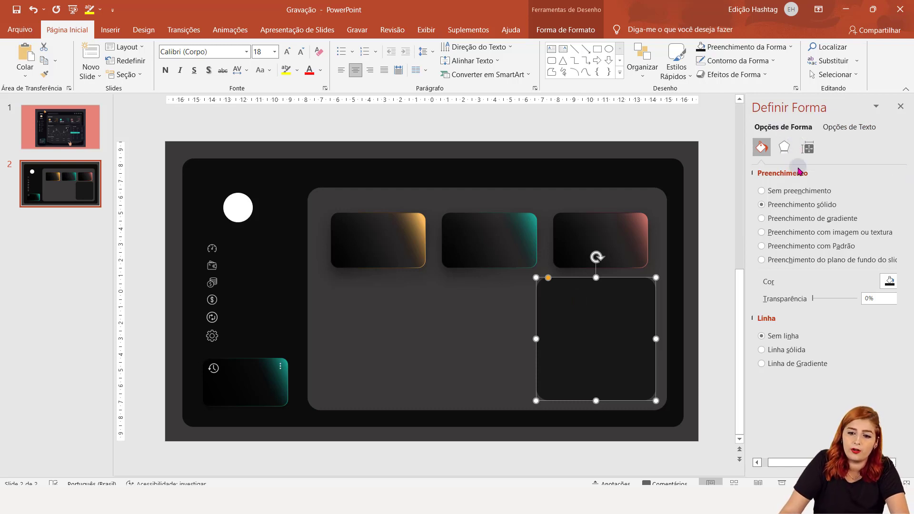
Switch the card's outline to a gradient line, delete the 74% stop and make the first stop black.
click(802, 365)
scroll(830, 371, down, 2)
scroll(838, 377, down, 2)
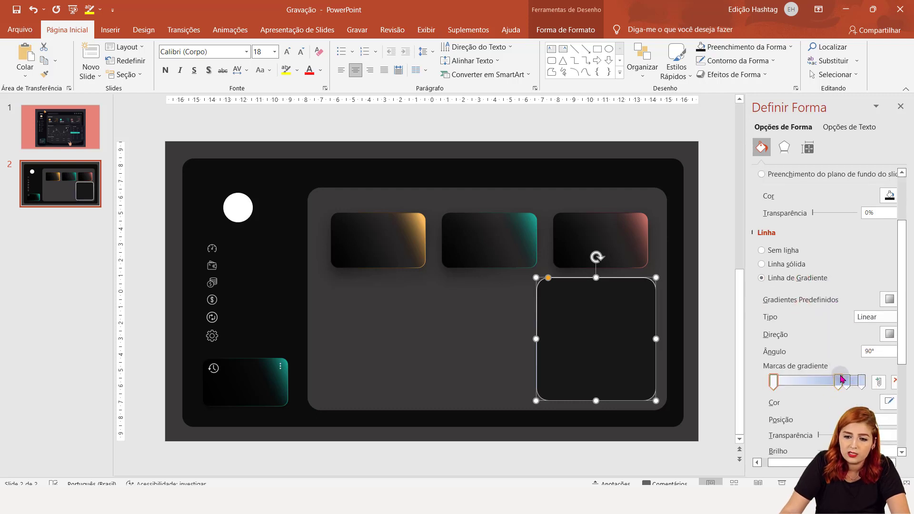
click(891, 383)
click(850, 384)
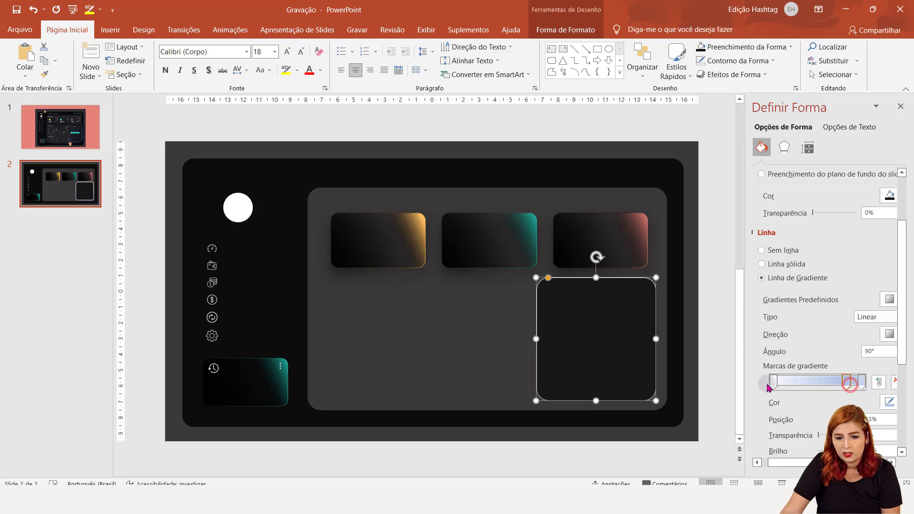
click(890, 403)
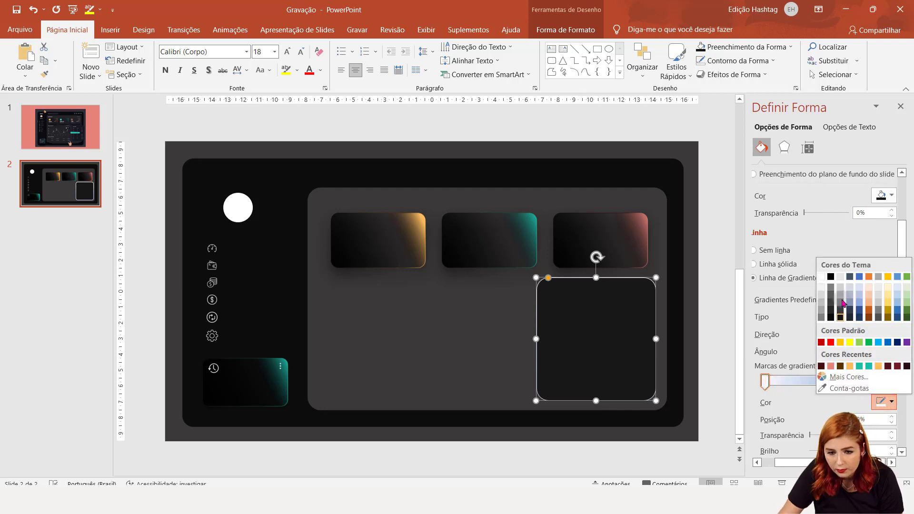
click(832, 278)
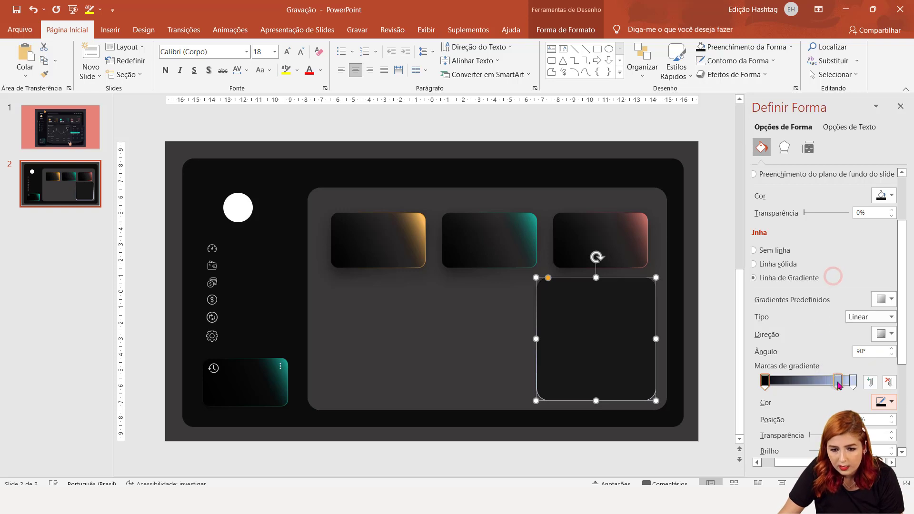
Set the next and rightmost outline gradient stops to teal.
click(836, 384)
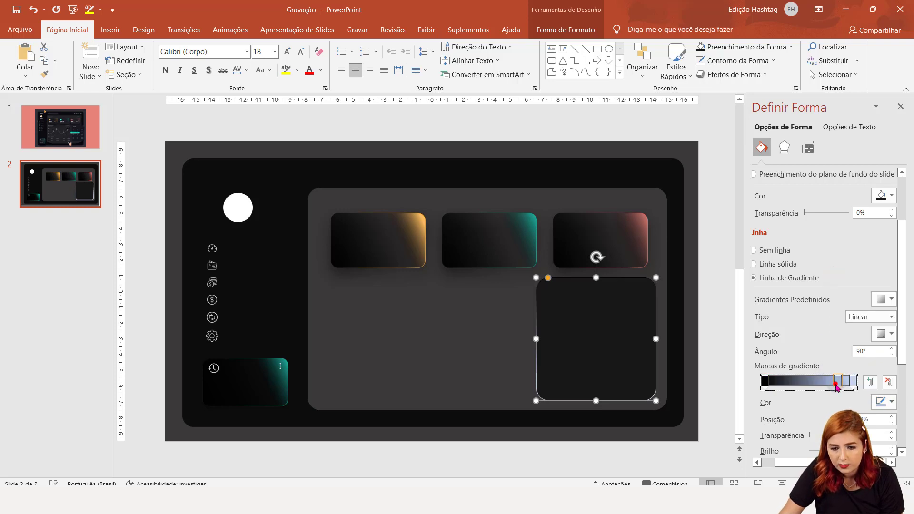
click(885, 404)
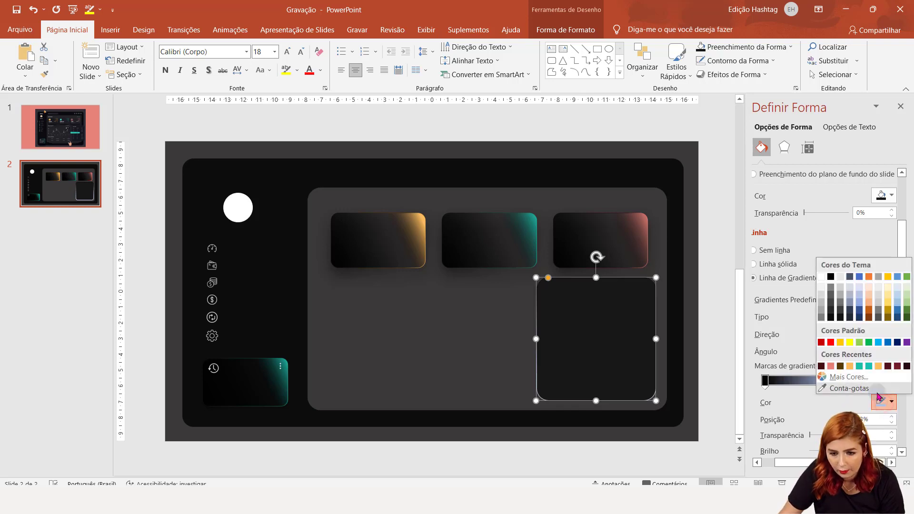
click(868, 366)
click(852, 380)
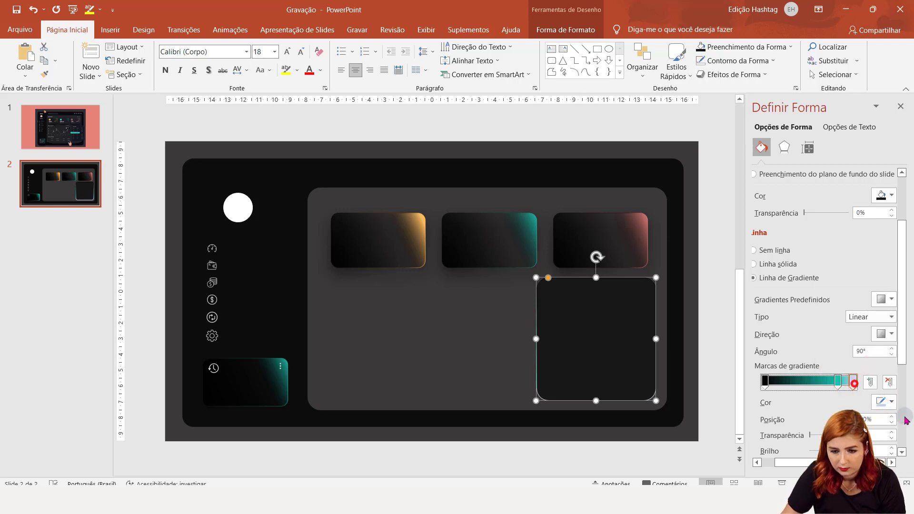
click(884, 401)
click(824, 364)
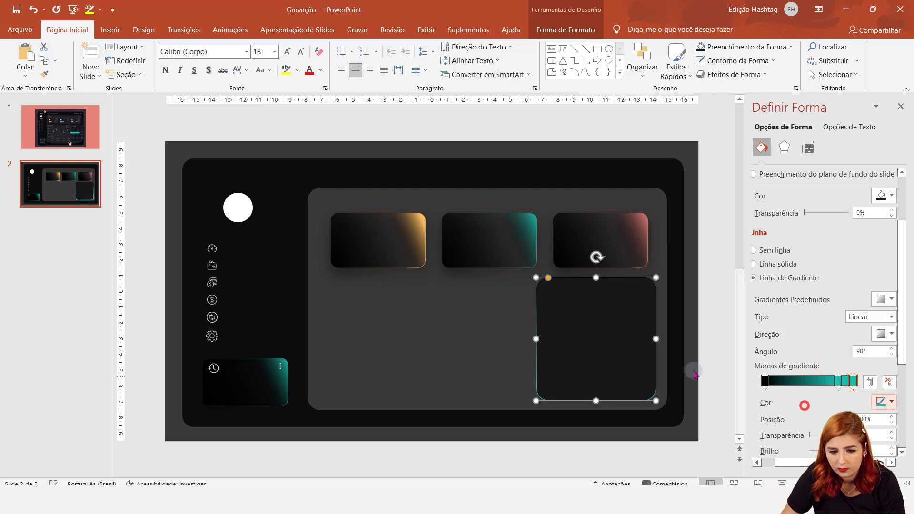
click(465, 360)
click(624, 353)
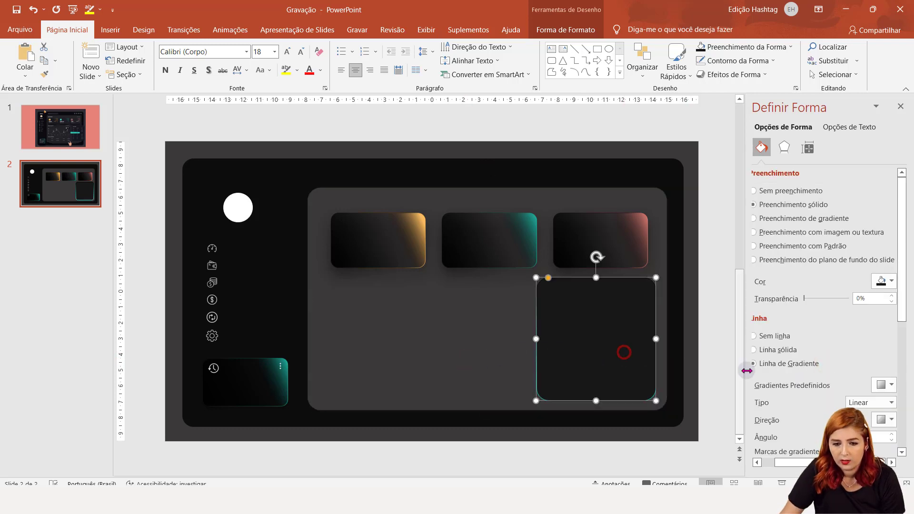
Darken the 83% outline gradient stop to teal #0C584F.
scroll(833, 405, down, 5)
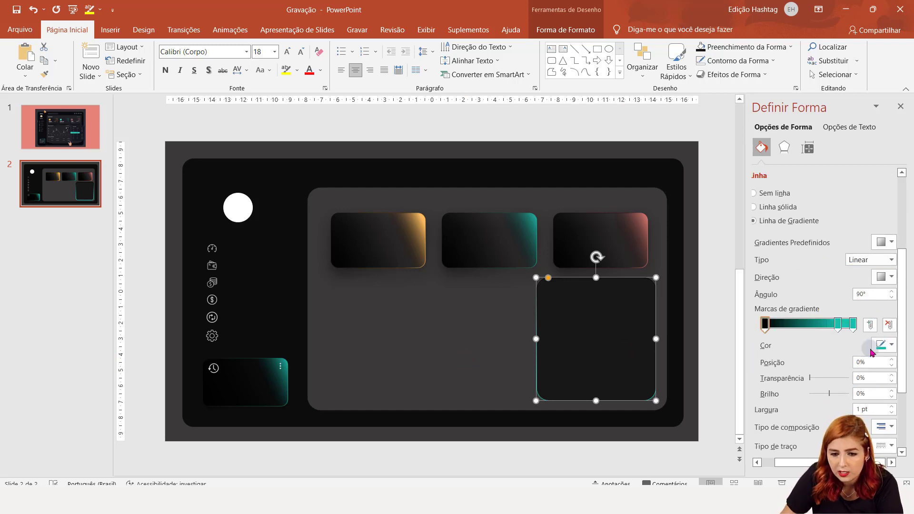
click(838, 327)
click(879, 347)
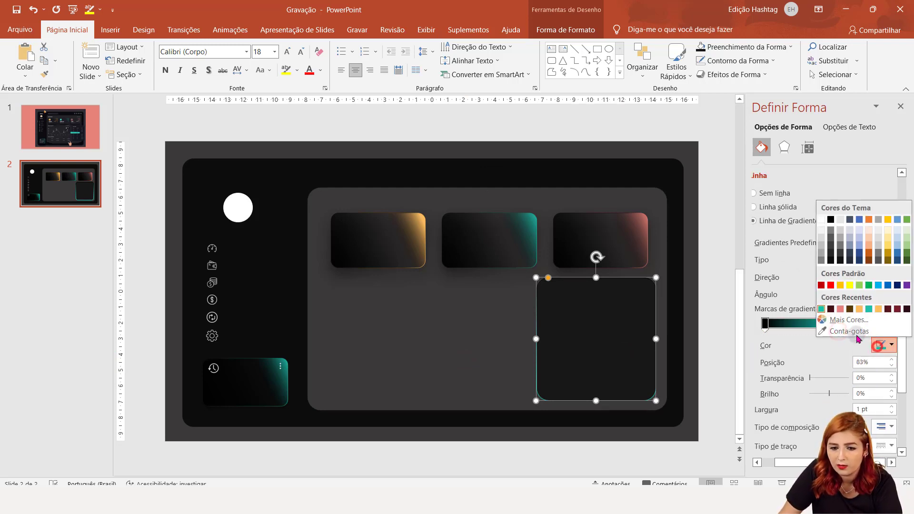
click(847, 322)
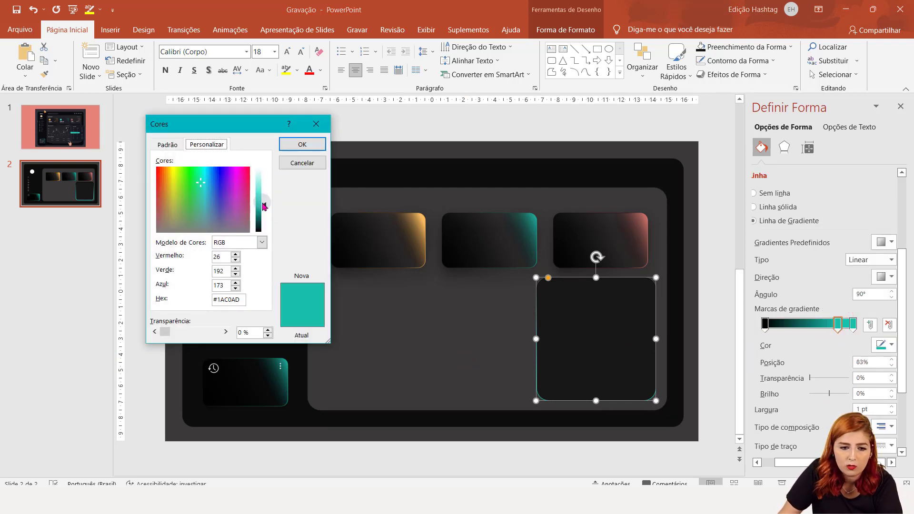
drag(264, 208, 265, 219)
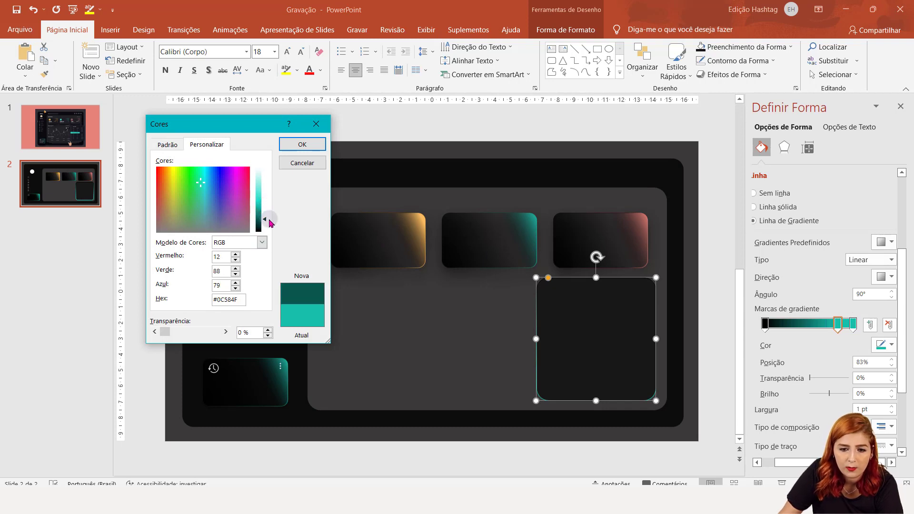
click(318, 143)
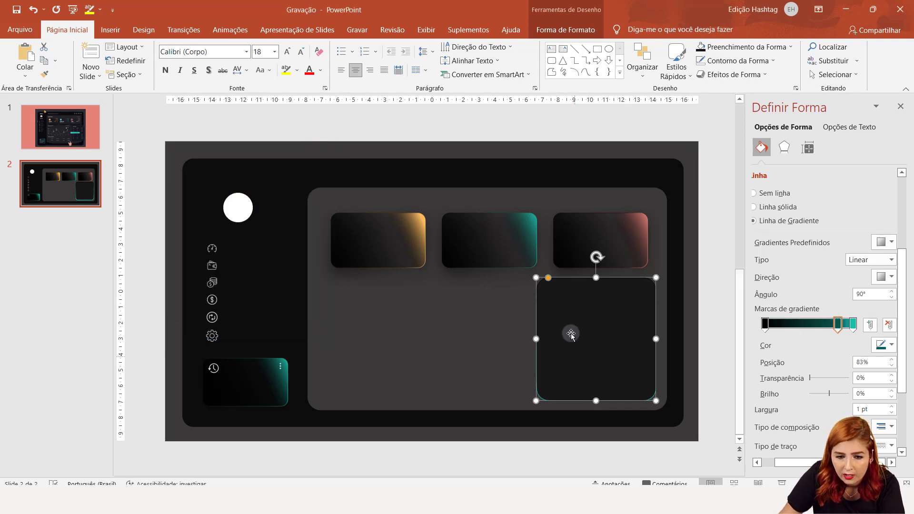
Set the dark card's outline gradient direction to run left to right at 0°.
click(564, 130)
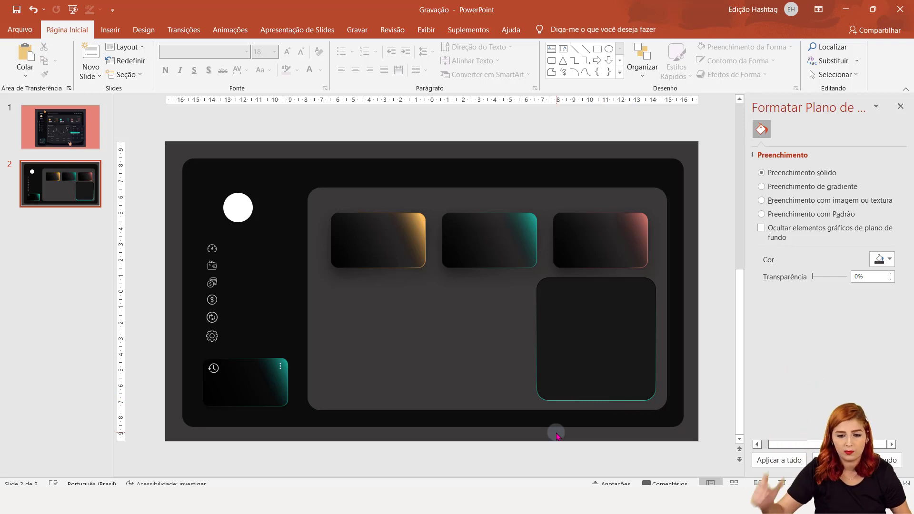
click(612, 354)
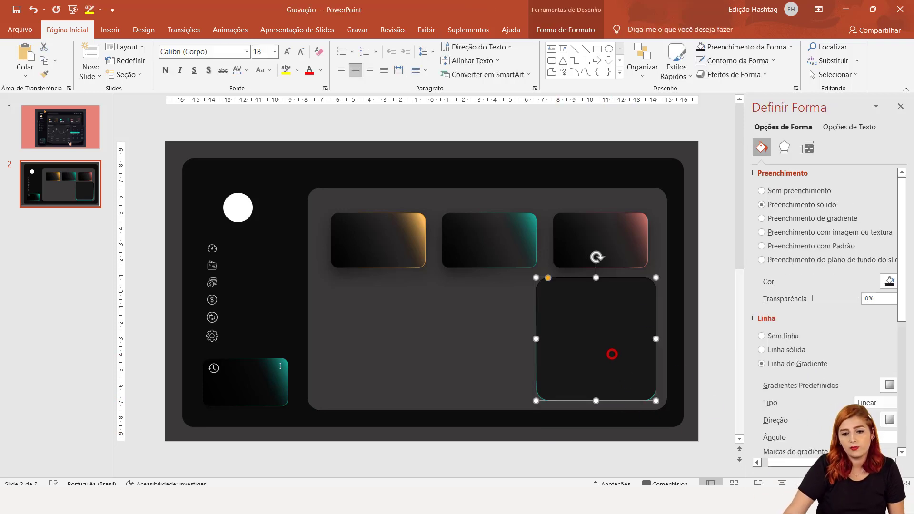
drag(899, 275, 899, 369)
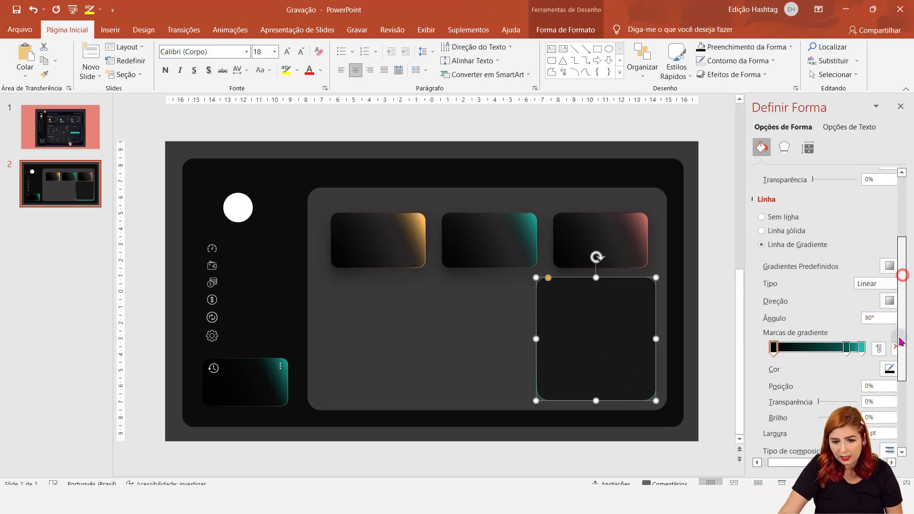
click(890, 243)
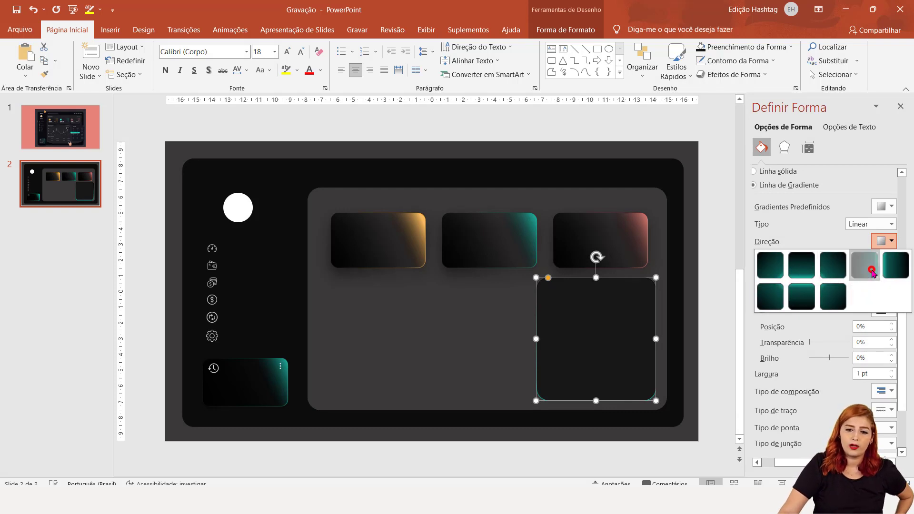
click(871, 271)
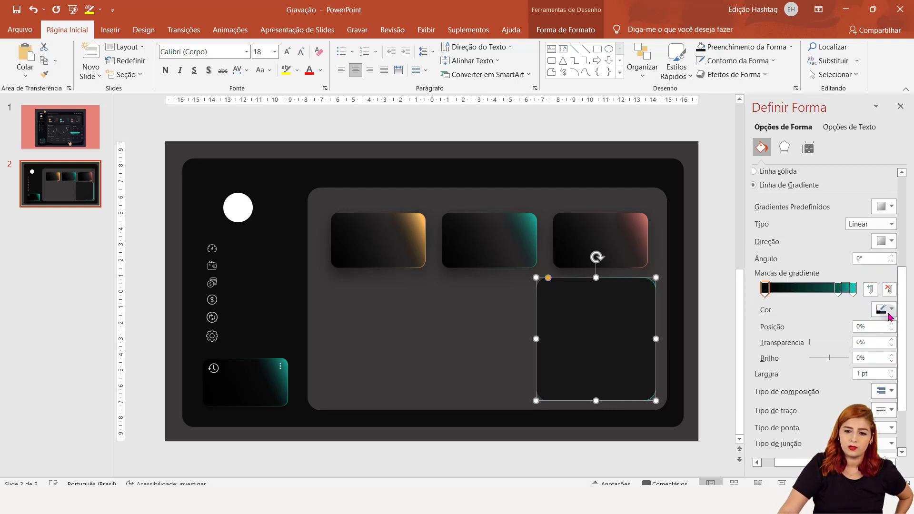
click(696, 319)
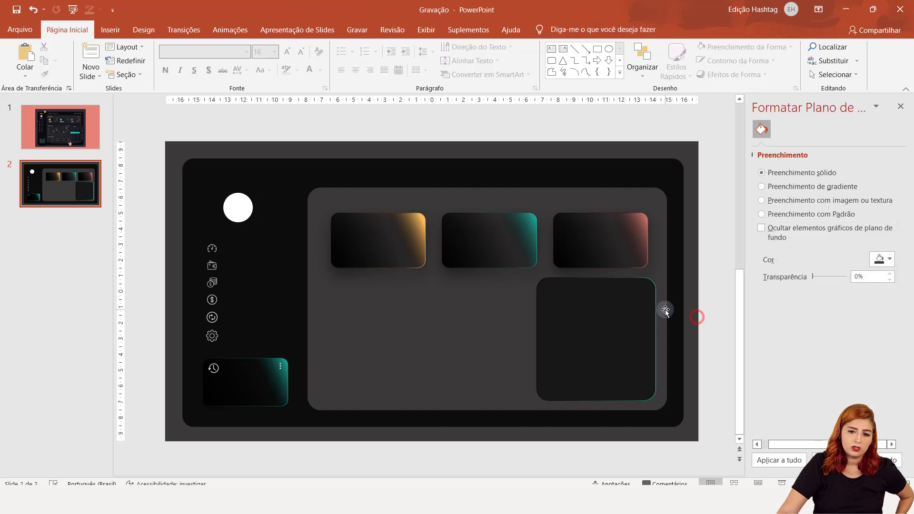
Change the bottom-right card's outline gradient to the fourth direction preset.
click(643, 310)
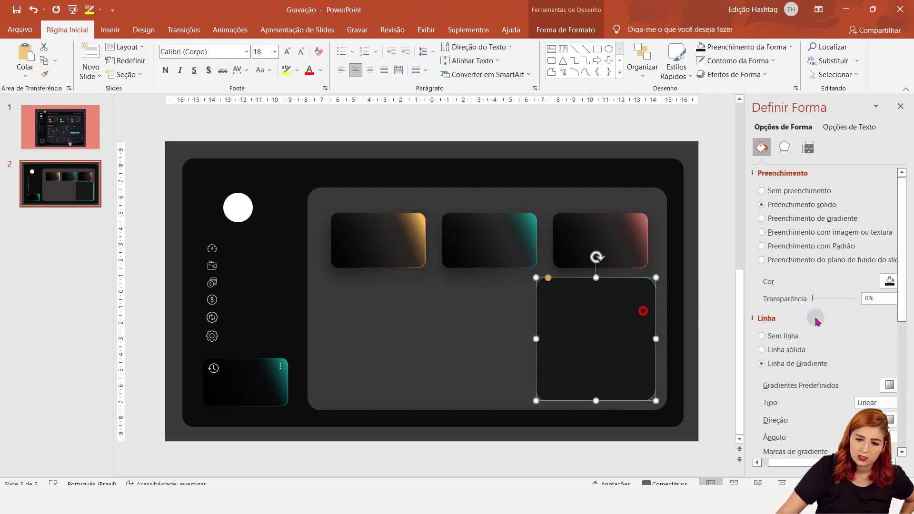
click(889, 392)
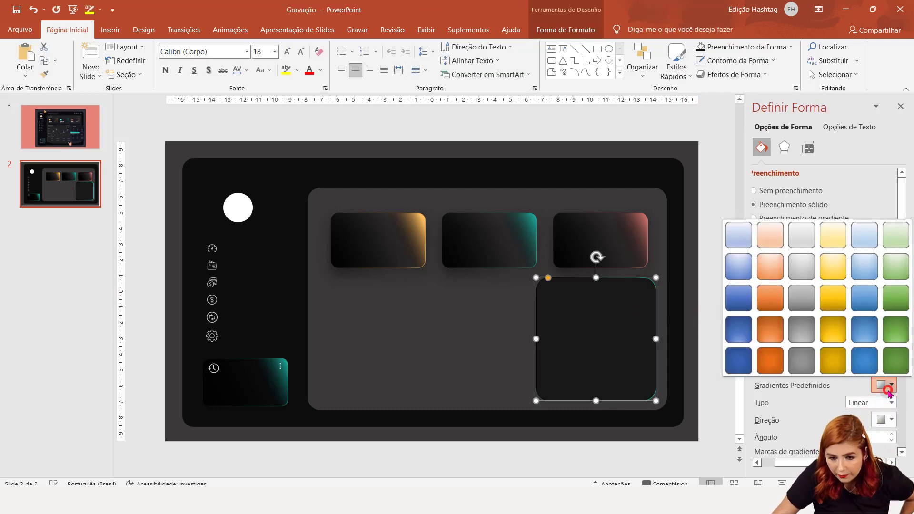
click(887, 389)
scroll(889, 391, down, 3)
scroll(904, 315, down, 3)
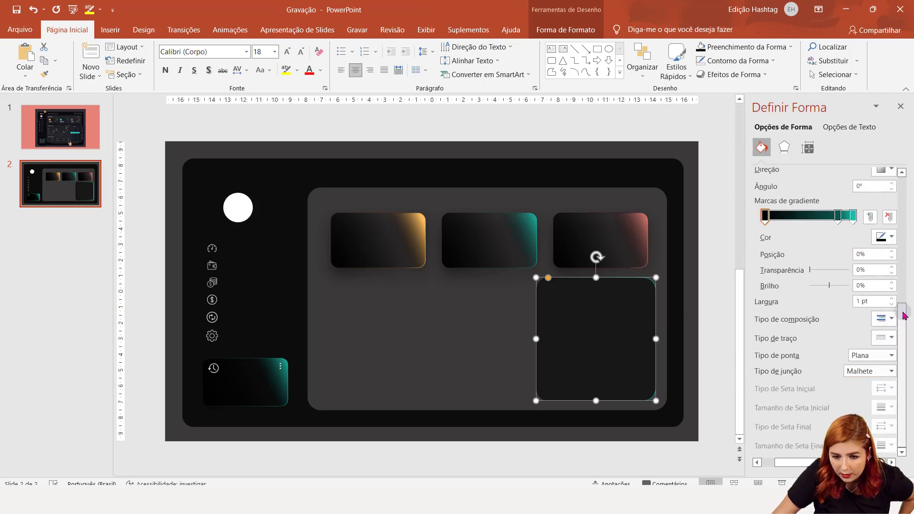
scroll(903, 320, up, 3)
scroll(900, 285, up, 3)
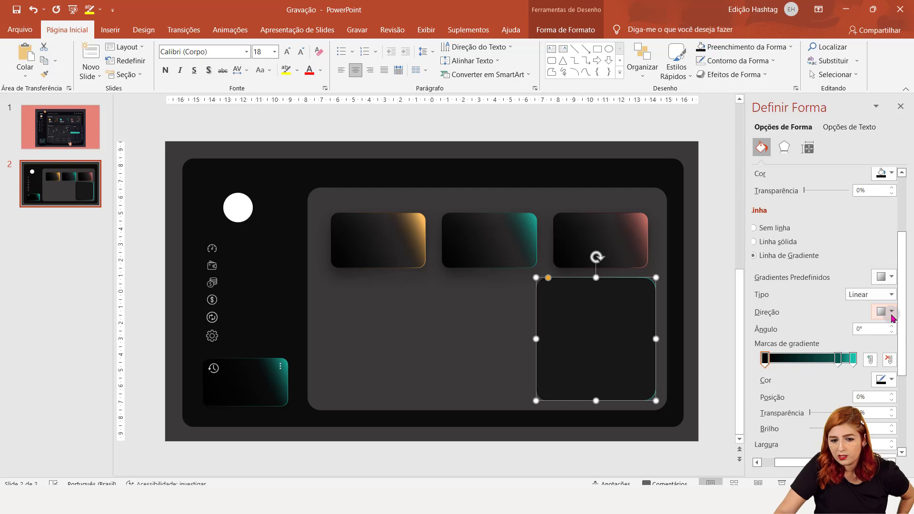
click(892, 313)
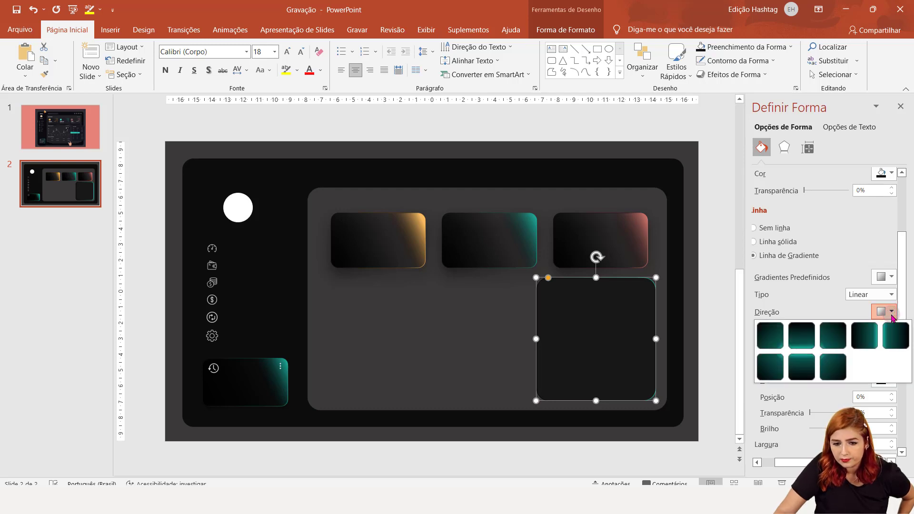
click(892, 277)
click(892, 278)
click(891, 277)
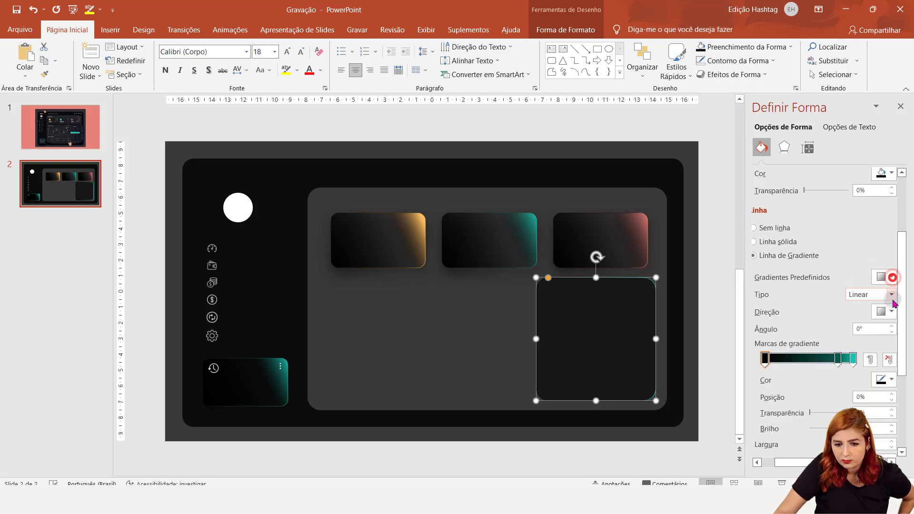
click(891, 313)
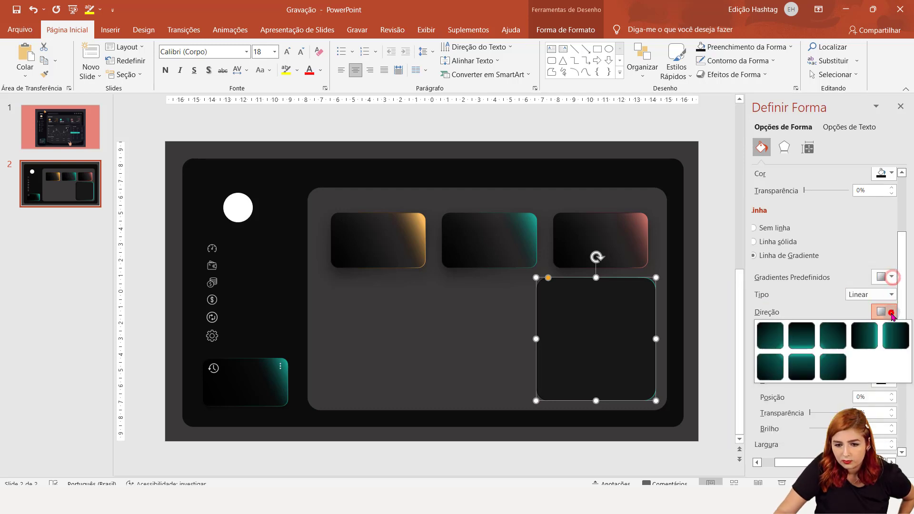
click(874, 347)
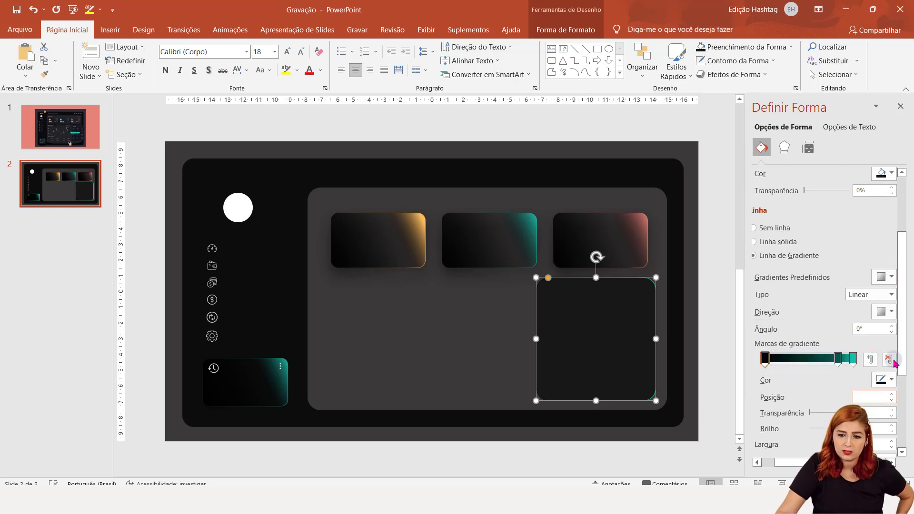
click(709, 329)
click(642, 340)
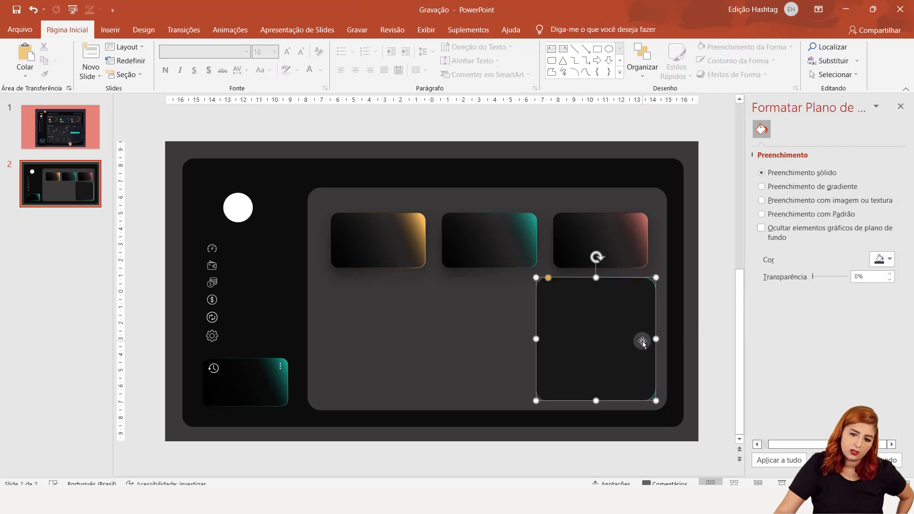
Shift the teal stop left, raise the end stop's transparency, then view slide 1's reference.
click(95, 146)
click(82, 196)
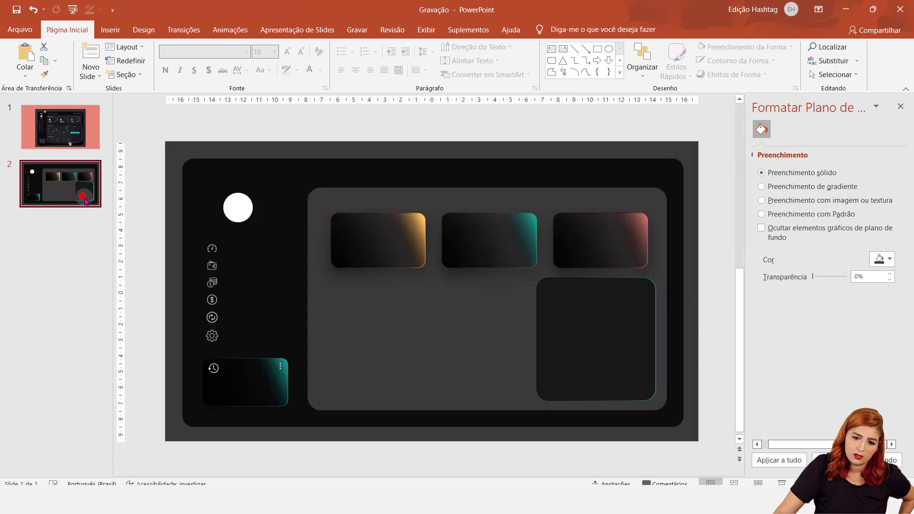
click(637, 359)
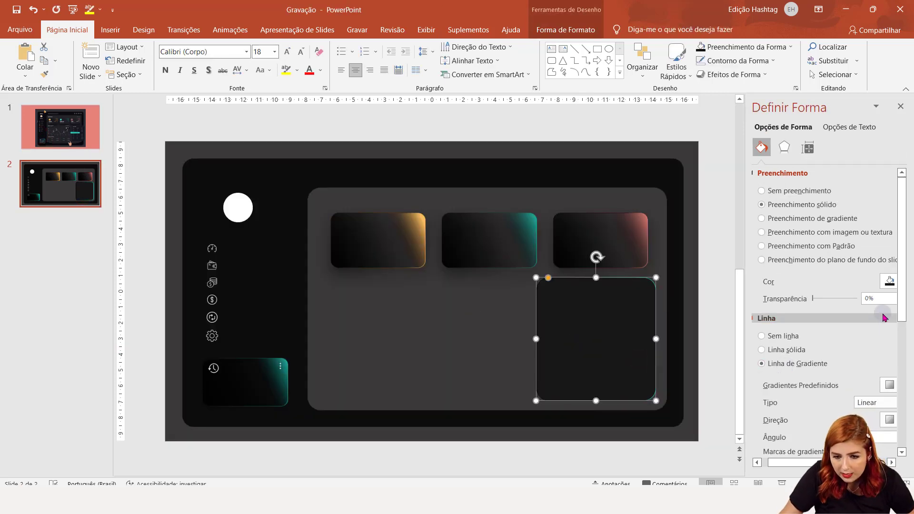
scroll(900, 289, down, 2)
scroll(857, 352, down, 2)
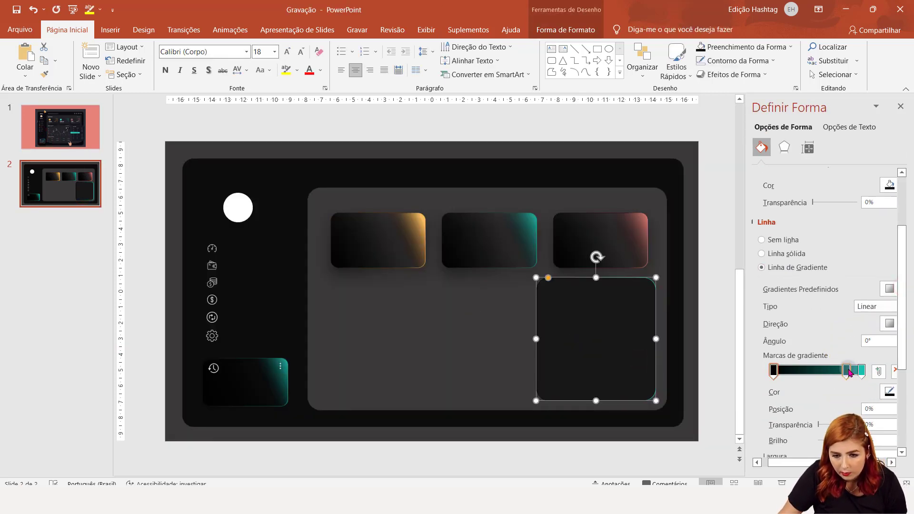
drag(850, 373, 844, 372)
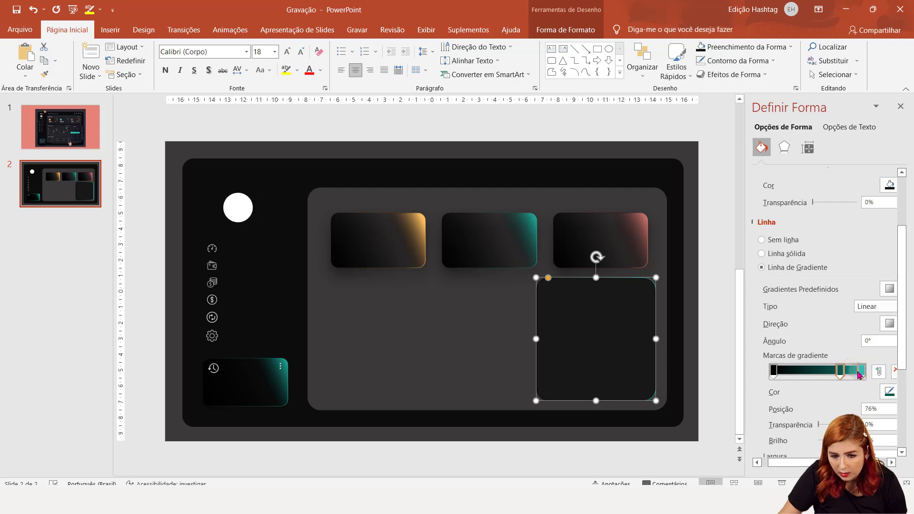
click(859, 372)
click(820, 424)
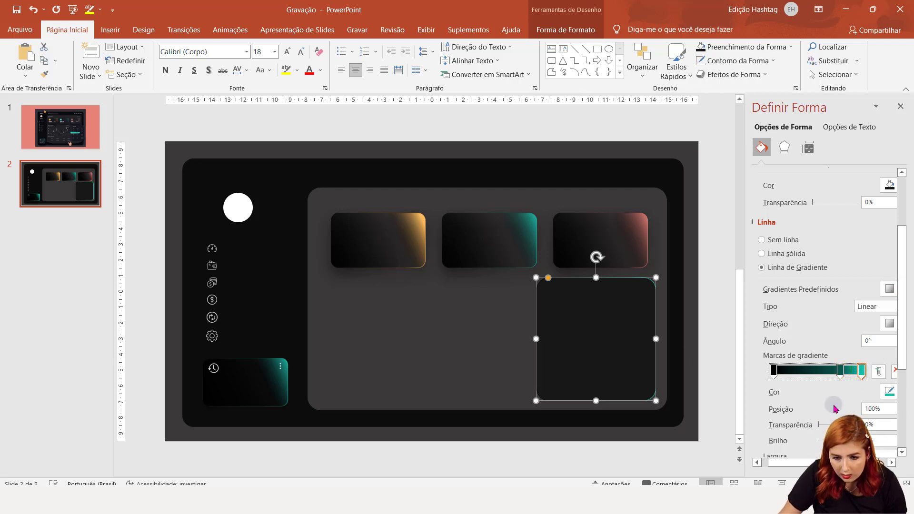
click(819, 425)
drag(819, 425, 836, 424)
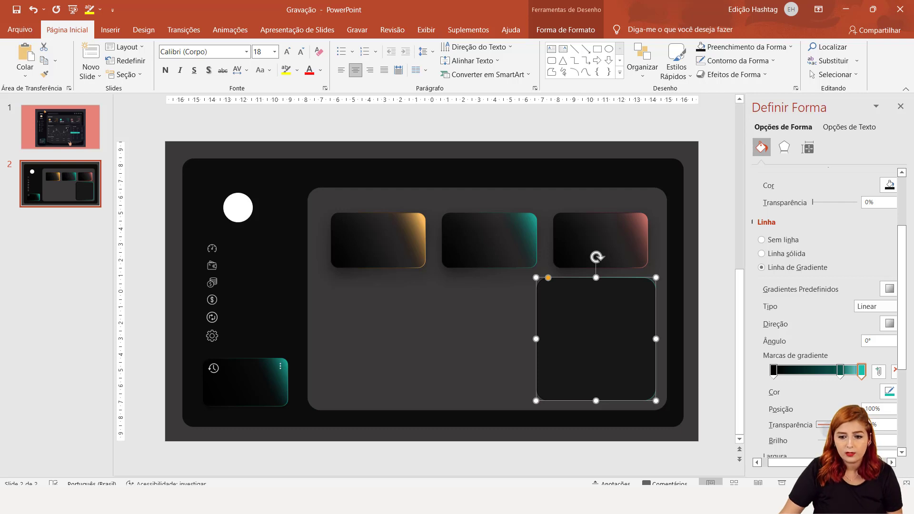
click(480, 313)
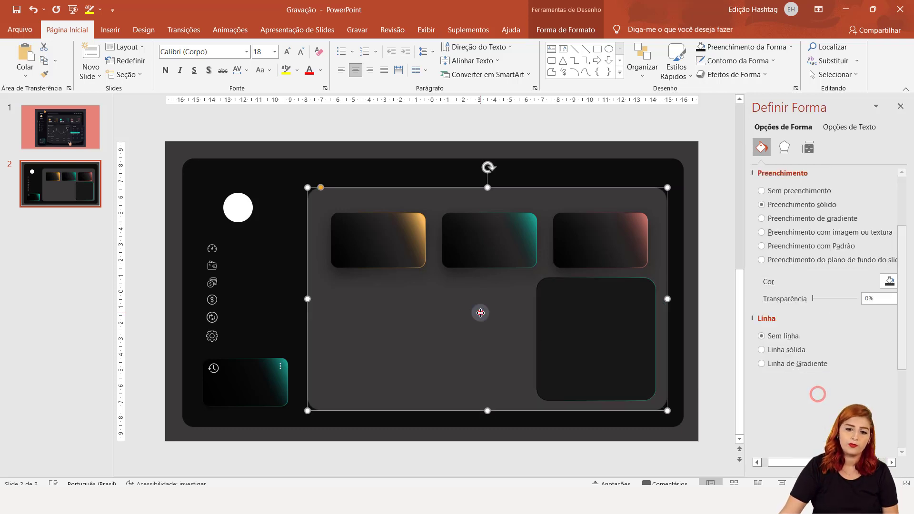
click(97, 138)
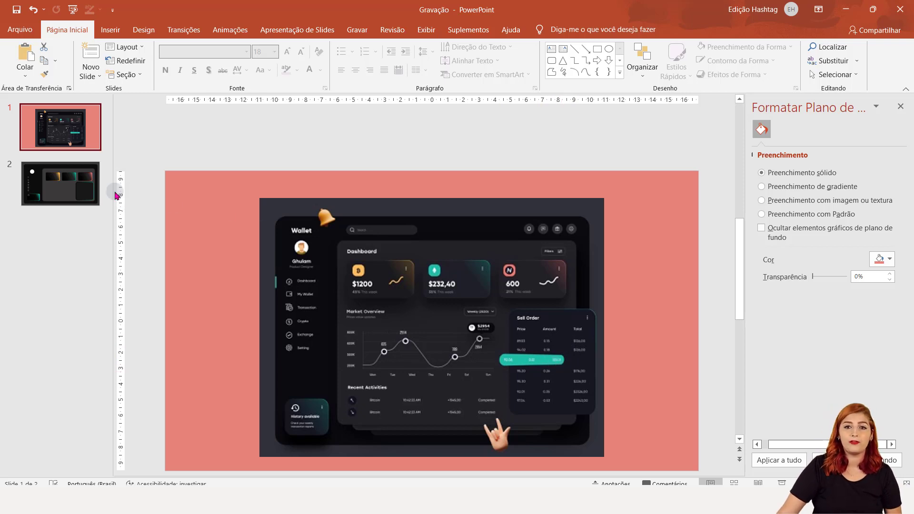
Draw a wide rounded-rectangle bar inside slide 2's bottom-right card.
click(78, 192)
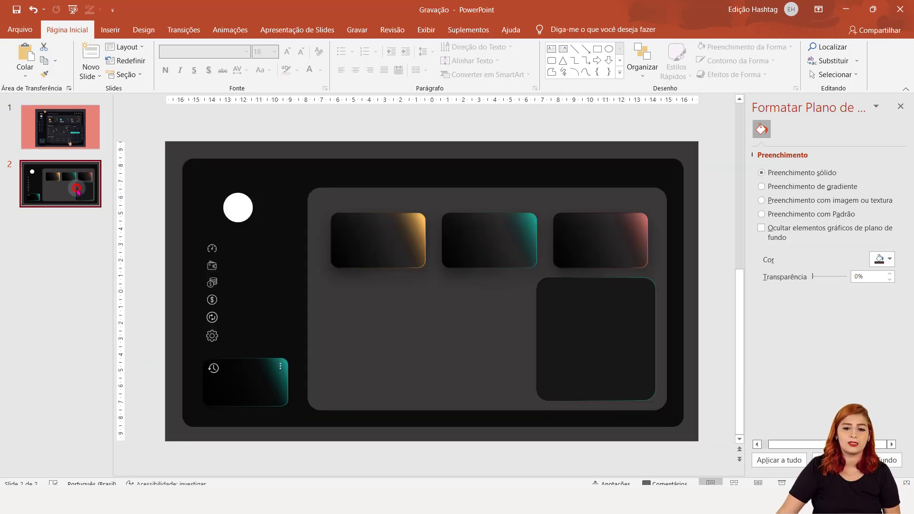
click(553, 62)
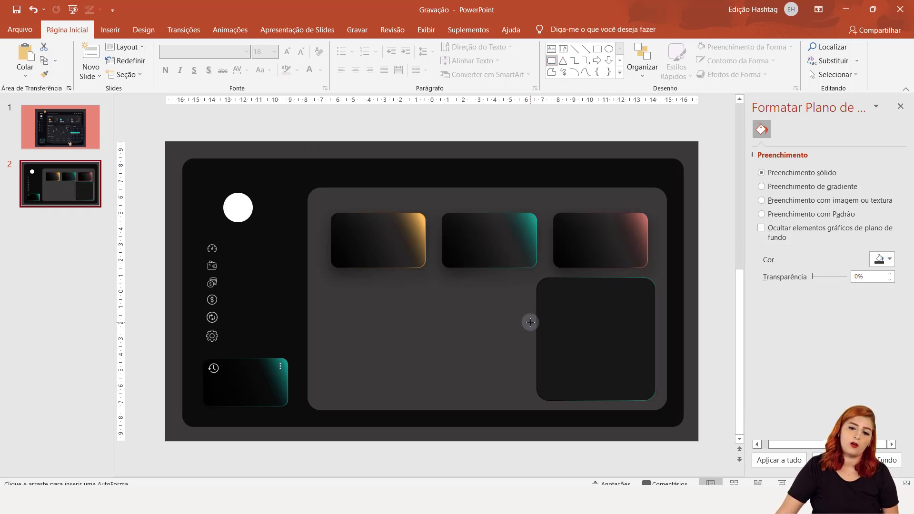
drag(531, 324, 635, 342)
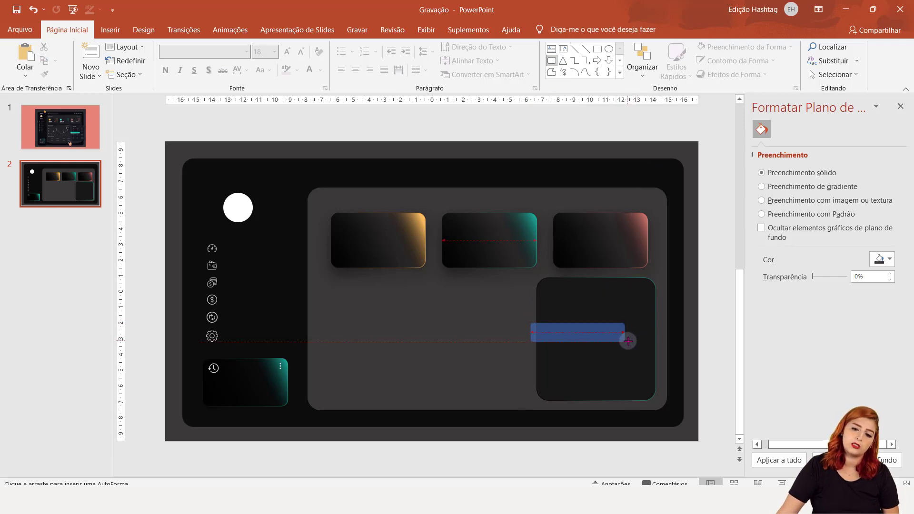
drag(629, 338, 631, 337)
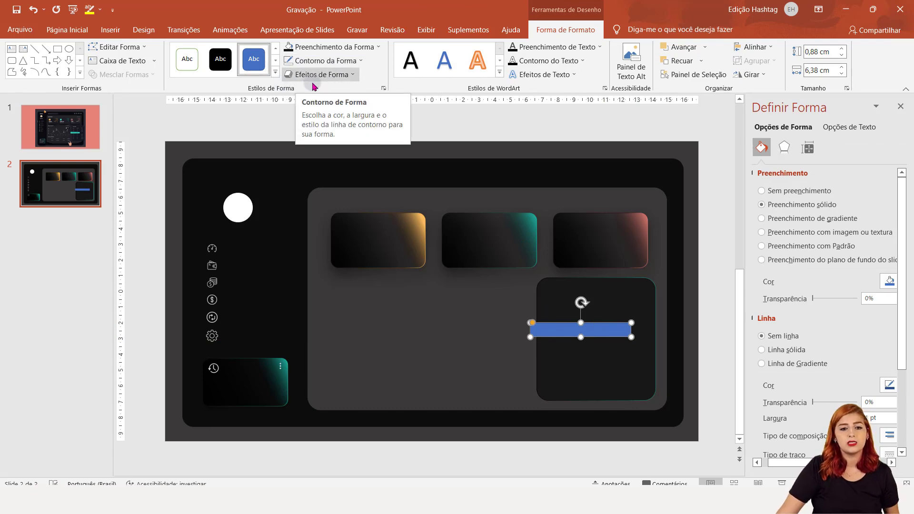
Give the 0.88 × 6.38 cm bar no outline, a teal fill and fully rounded pill corners.
click(335, 61)
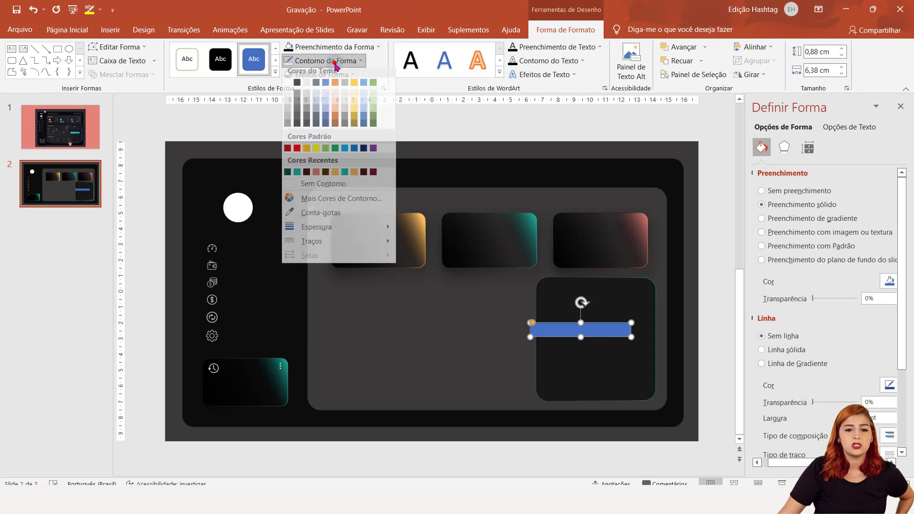
click(313, 188)
click(333, 50)
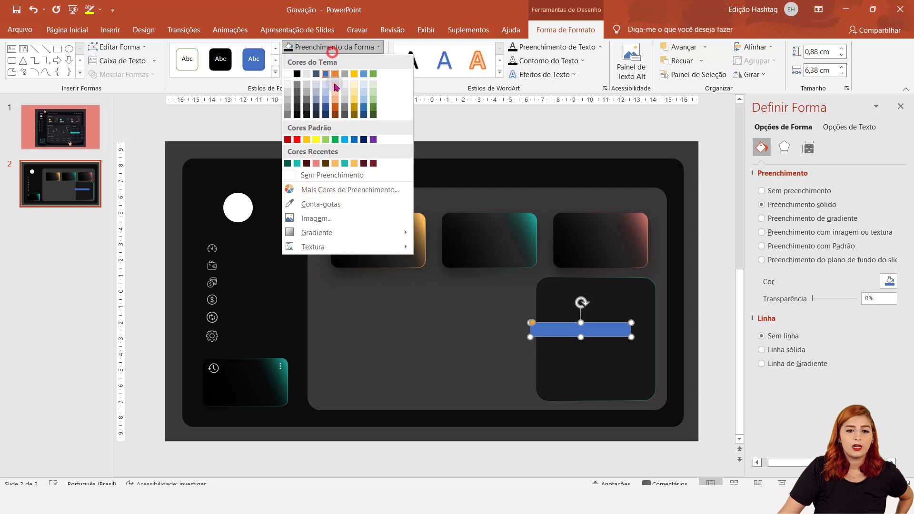
click(297, 164)
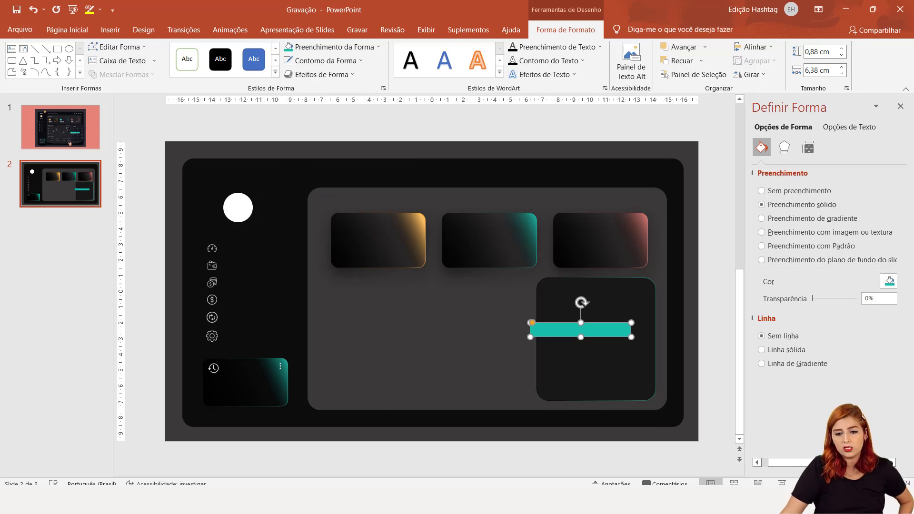
scroll(581, 330, up, 5)
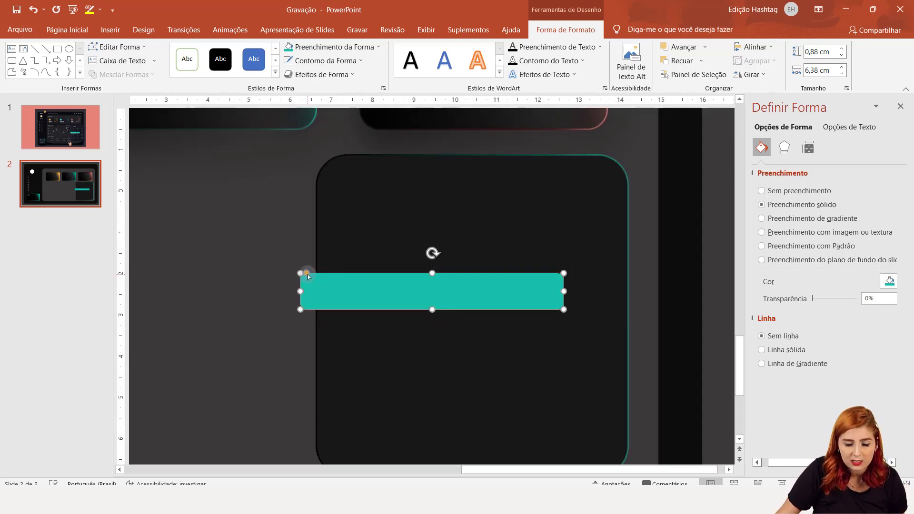
drag(308, 277, 330, 279)
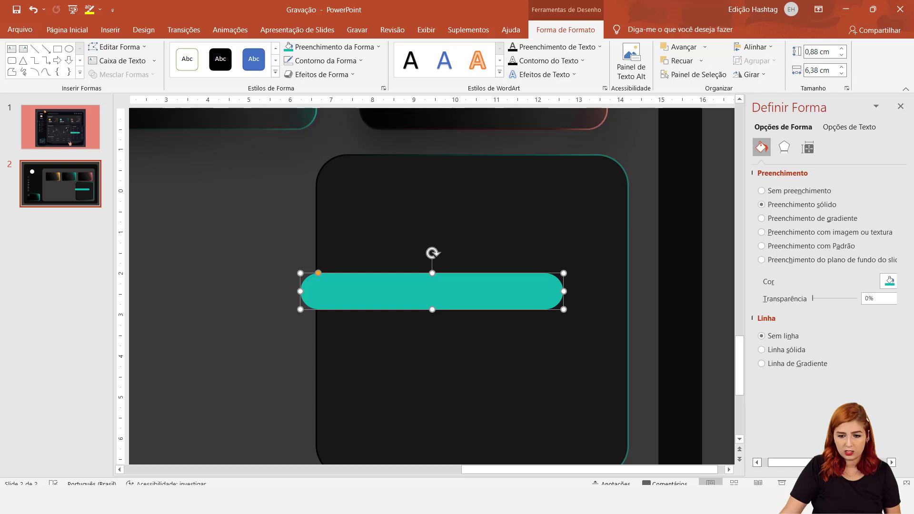
click(719, 370)
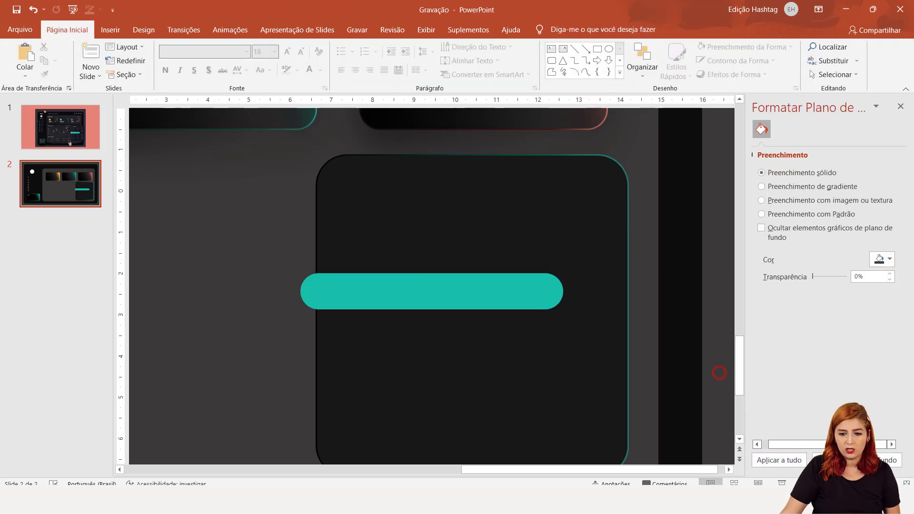
ctrl+scroll(720, 370, down, 5)
Insert the 'dots- informação' three-dot icon and place a copy at the big card's top-right corner.
click(7, 137)
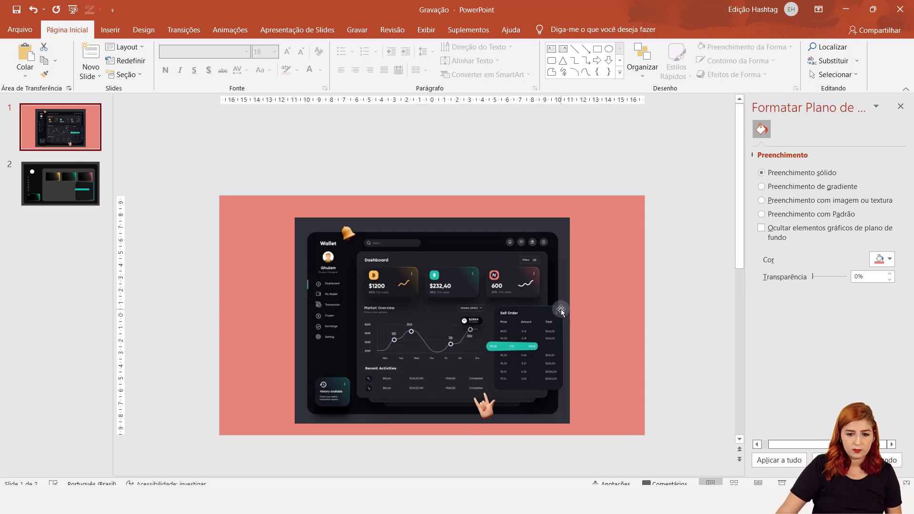
click(60, 172)
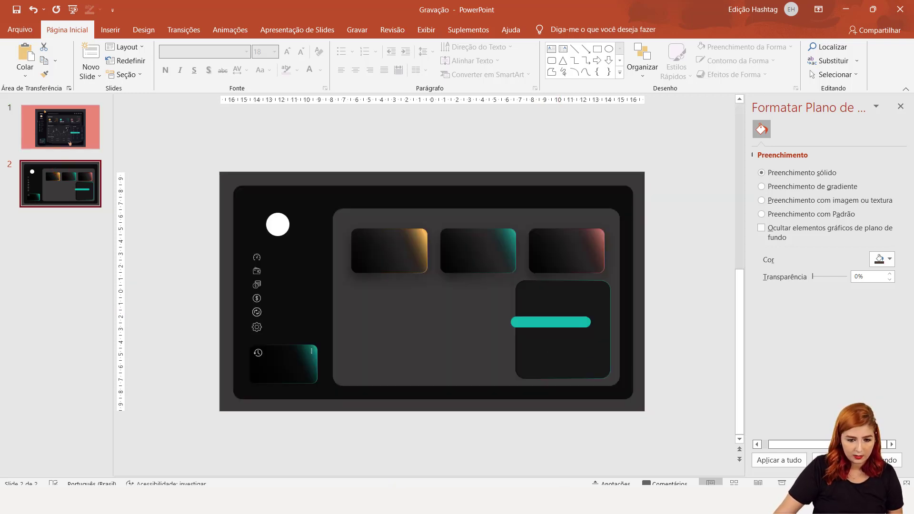
drag(215, 194, 174, 200)
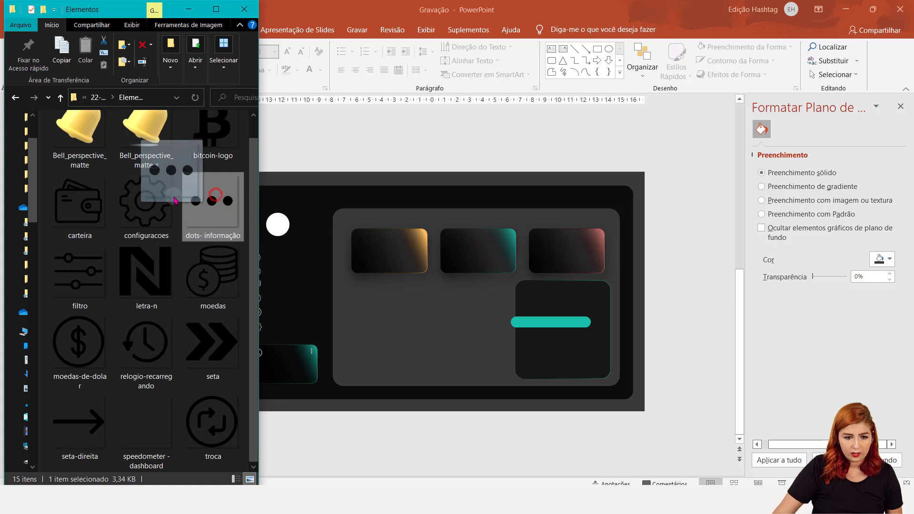
click(373, 425)
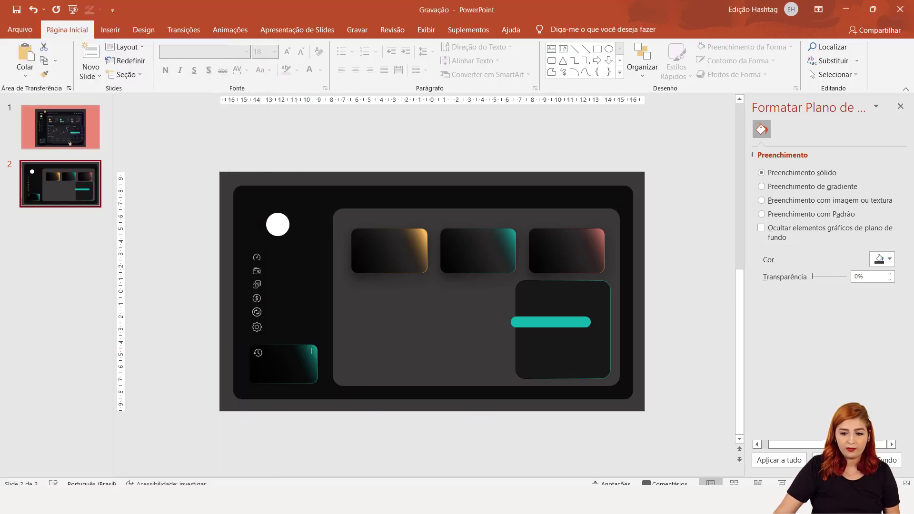
scroll(432, 292, up, 5)
scroll(432, 292, down, 3)
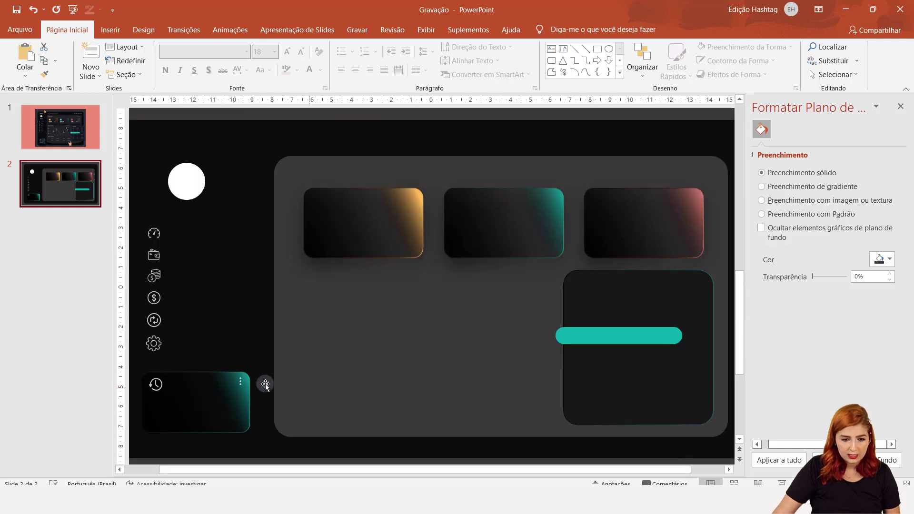
click(239, 383)
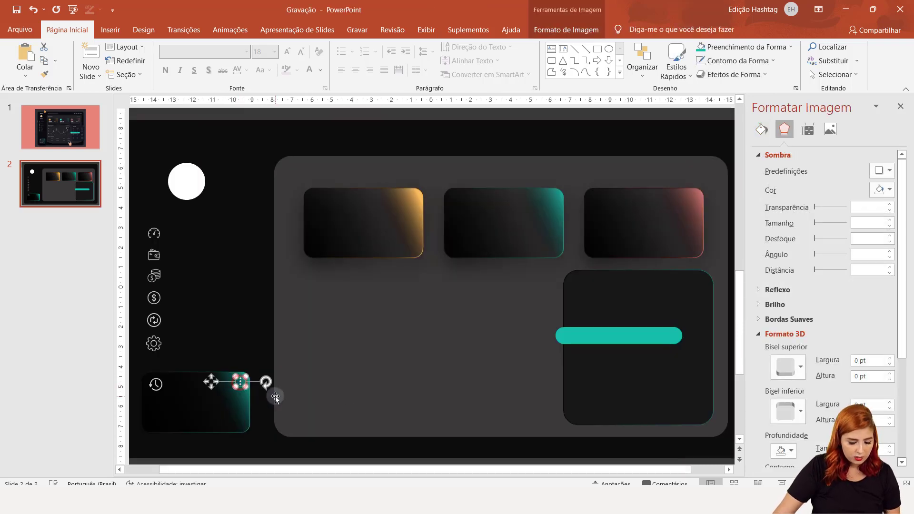
mouse_move(276, 397)
mouse_down()
mouse_move(249, 393)
mouse_move(704, 291)
mouse_up()
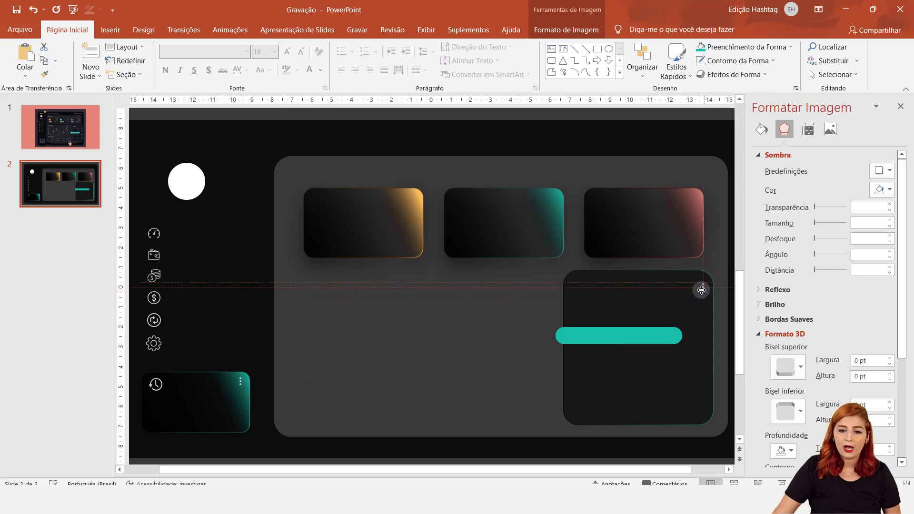
drag(704, 289, 703, 286)
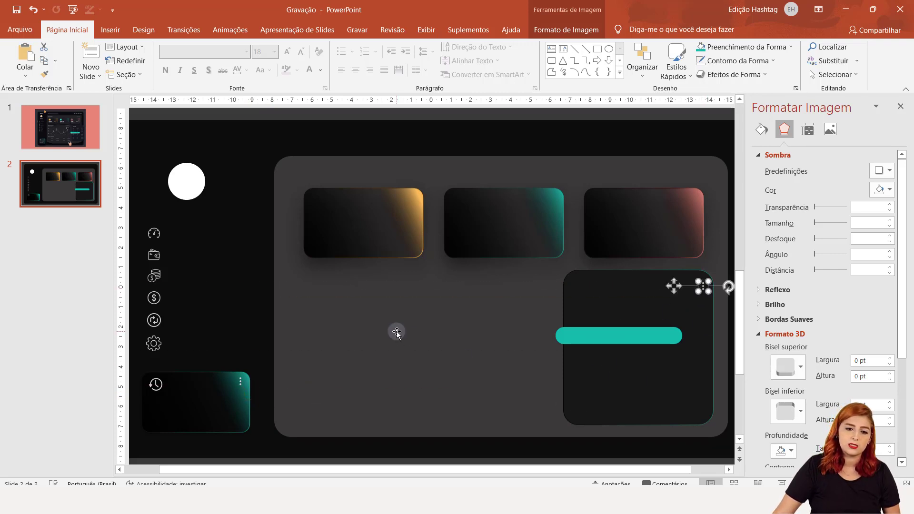
Add three-dot icon copies to the teal and orange cards' corners, then check slide 1's reference.
click(73, 138)
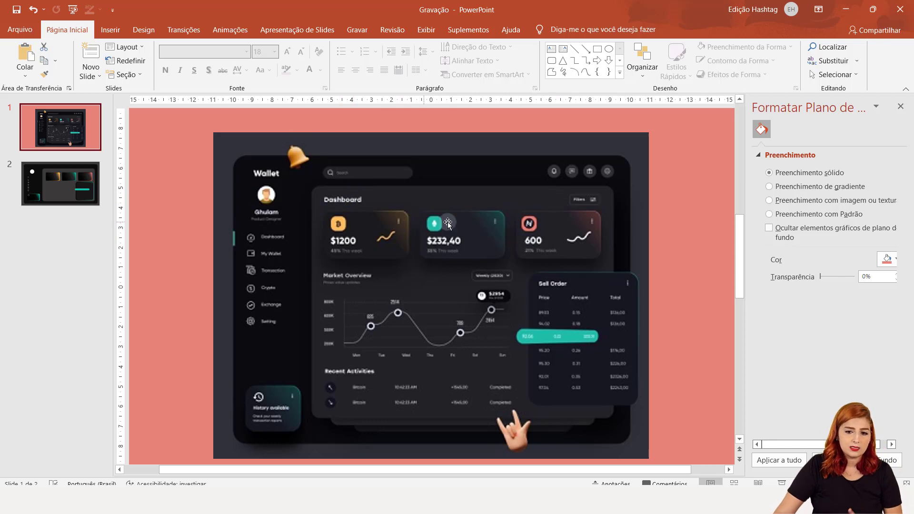
click(83, 196)
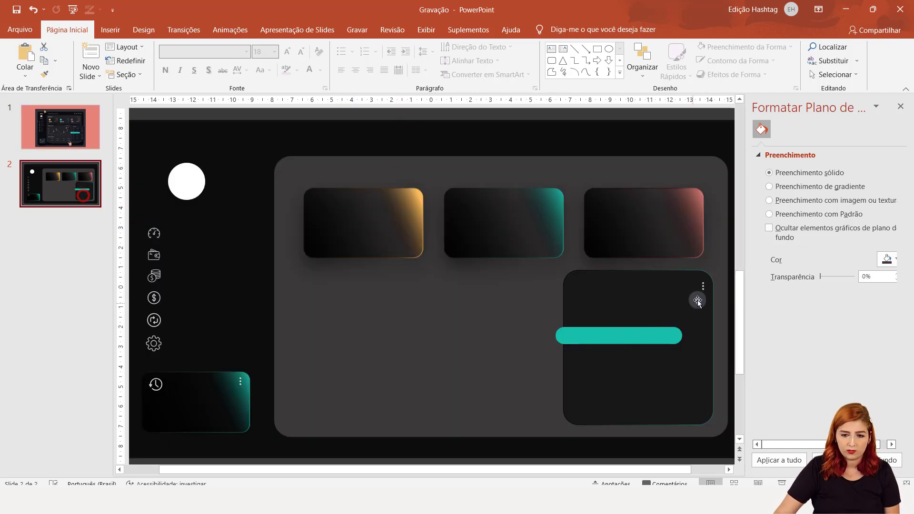
click(704, 285)
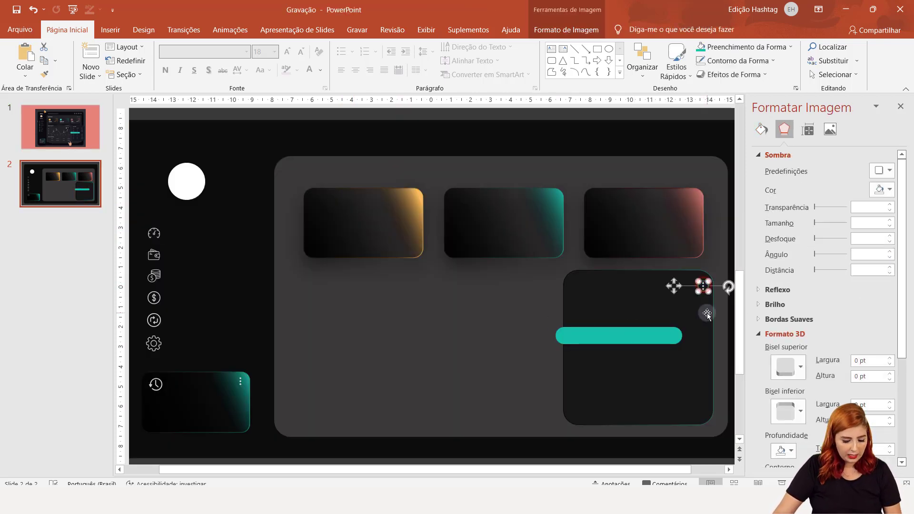
mouse_move(707, 314)
mouse_down()
mouse_move(697, 311)
mouse_move(696, 201)
mouse_up()
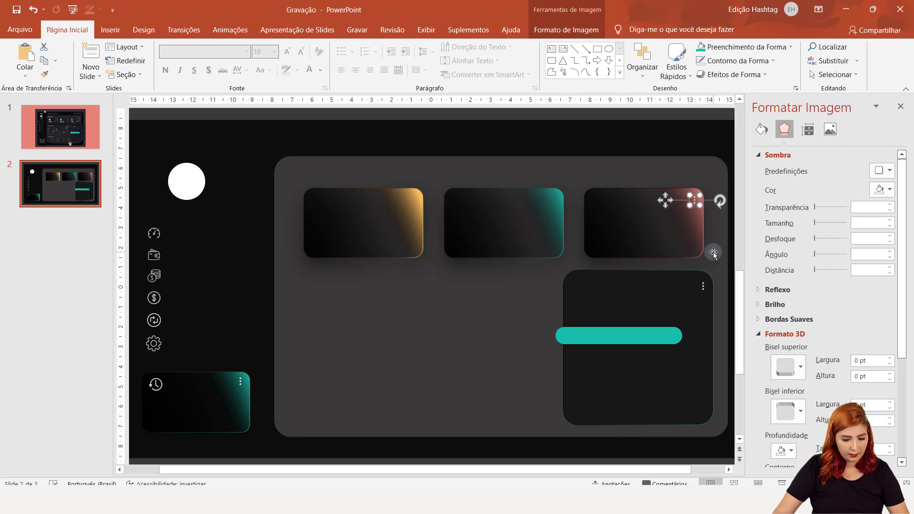
click(683, 128)
drag(682, 115, 556, 200)
key(ctrl+v)
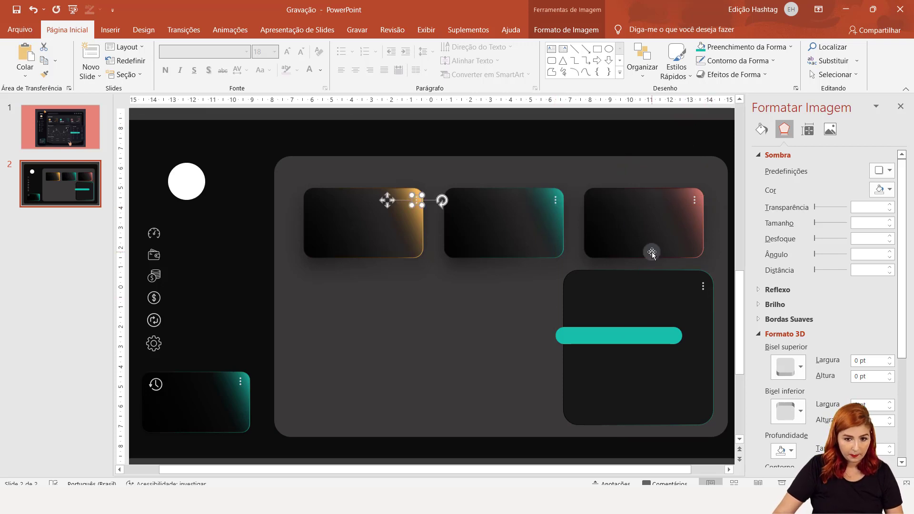
click(469, 165)
click(42, 125)
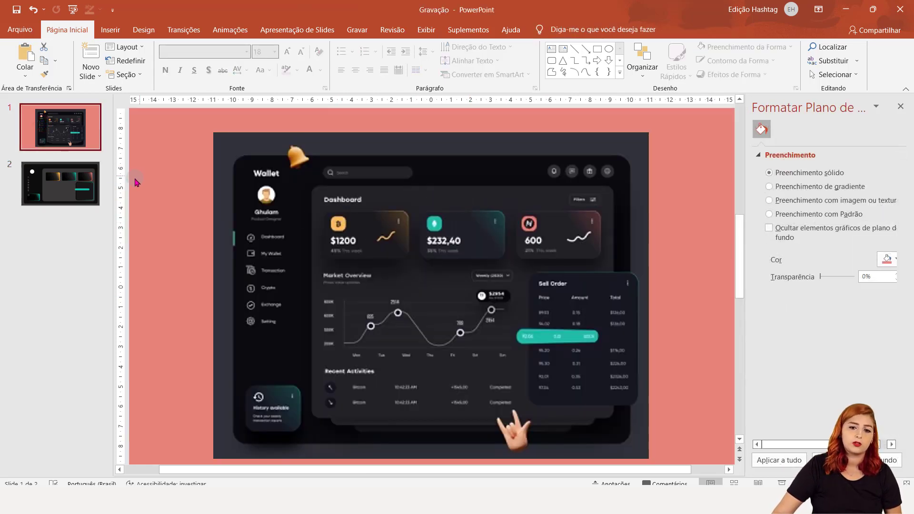
Draw a small rounded square on the orange card's top-left with no outline and orange fill.
click(66, 187)
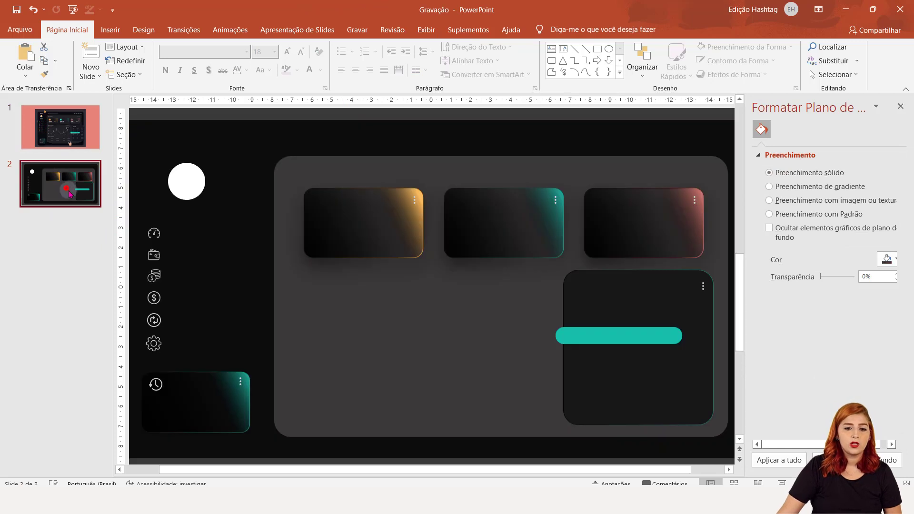
click(552, 61)
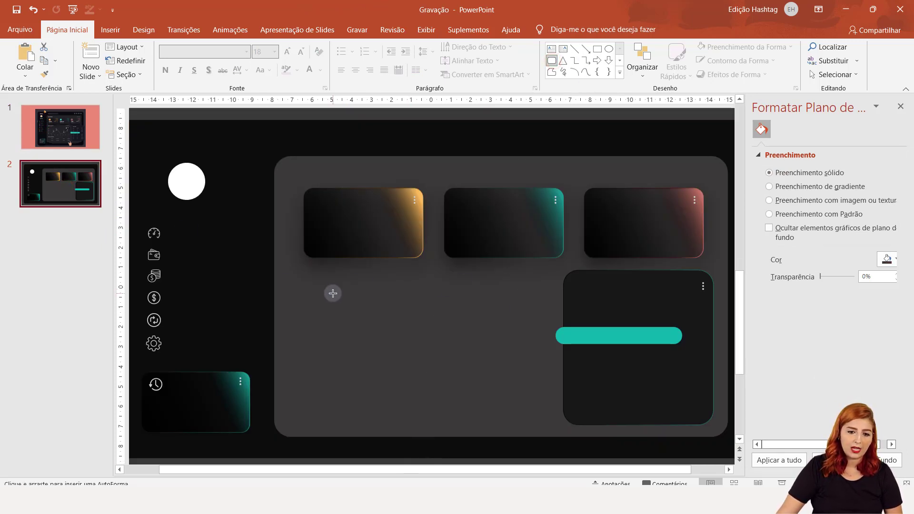
mouse_move(333, 293)
mouse_down()
mouse_move(356, 317)
mouse_move(321, 204)
mouse_up()
ctrl+scroll(320, 235, up, 3)
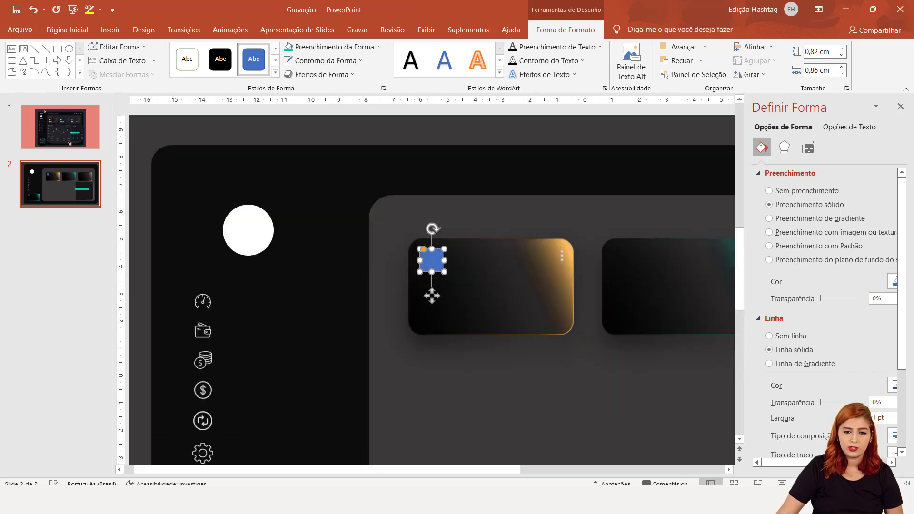
ctrl+scroll(431, 293, up, 3)
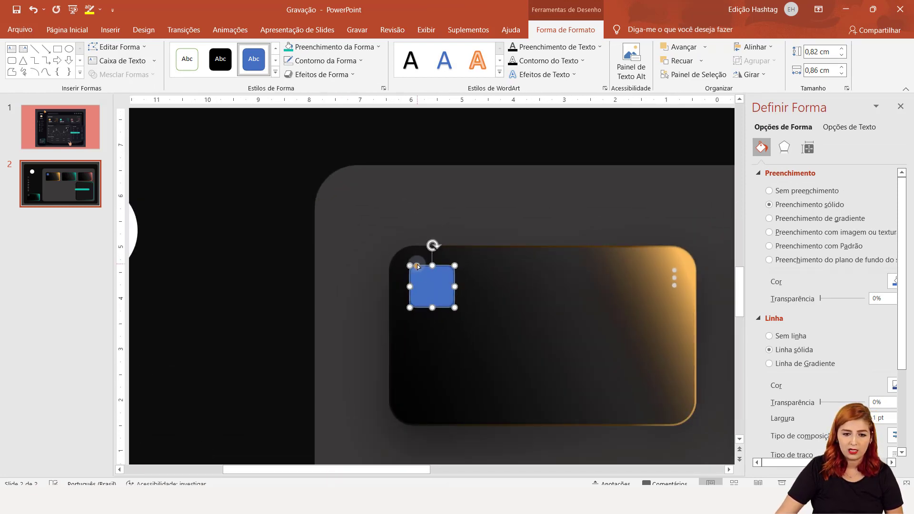
drag(417, 266, 423, 266)
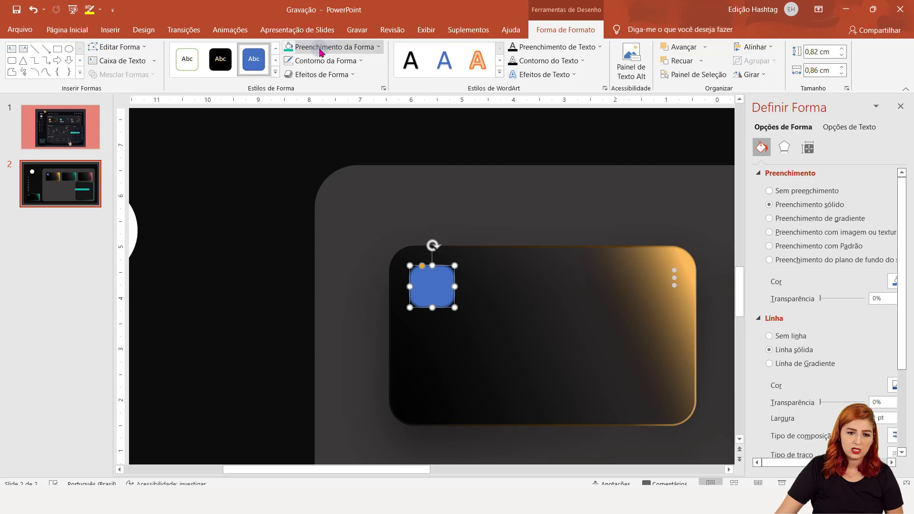
click(320, 61)
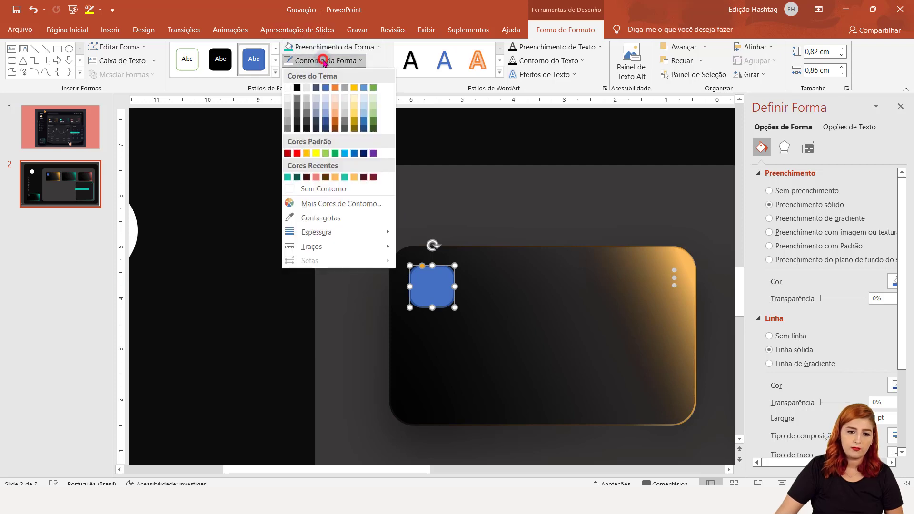
click(338, 190)
click(324, 48)
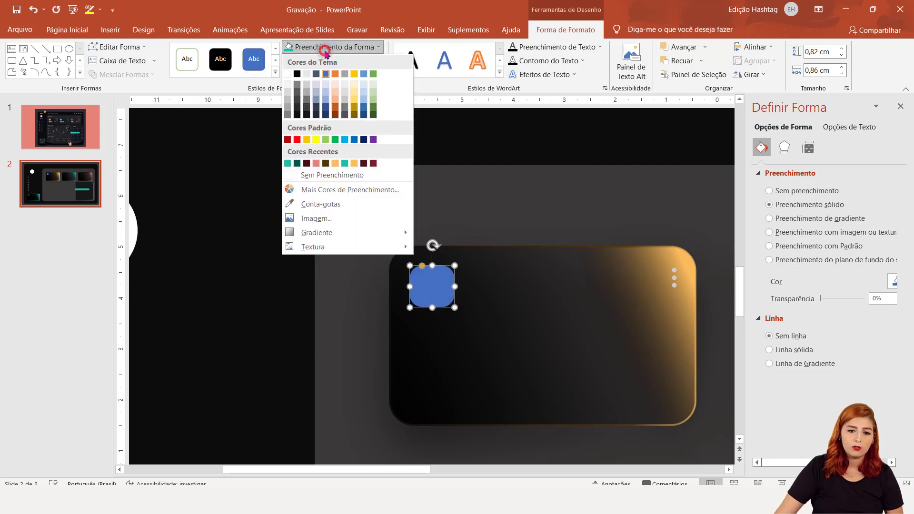
click(335, 163)
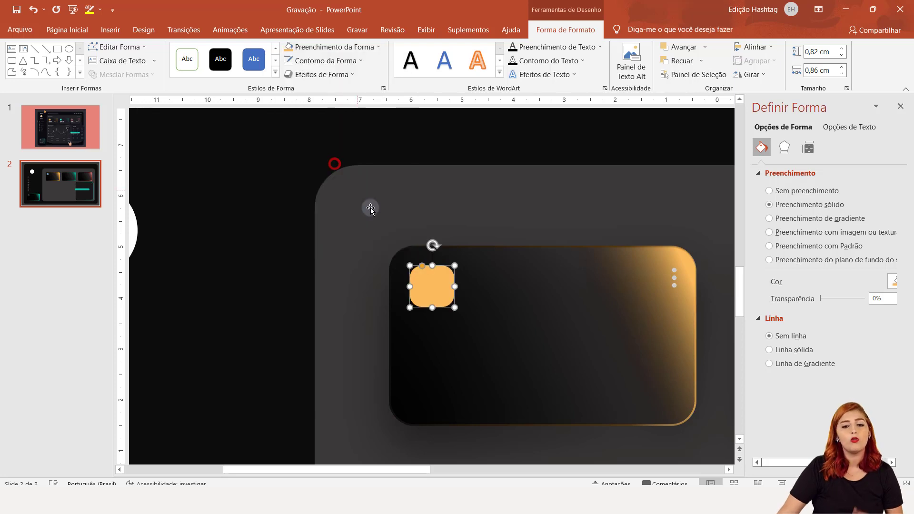
Duplicate the orange square onto the teal card's top-left and make the copy teal.
click(895, 285)
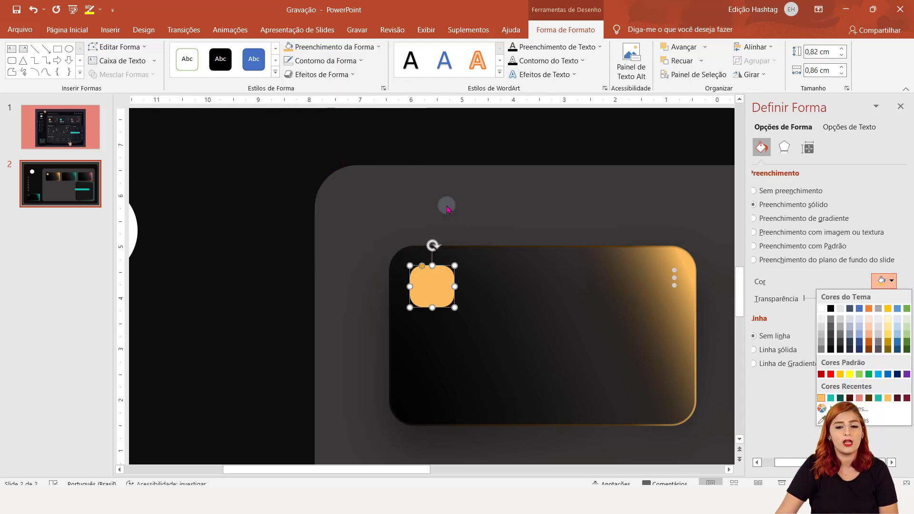
click(469, 195)
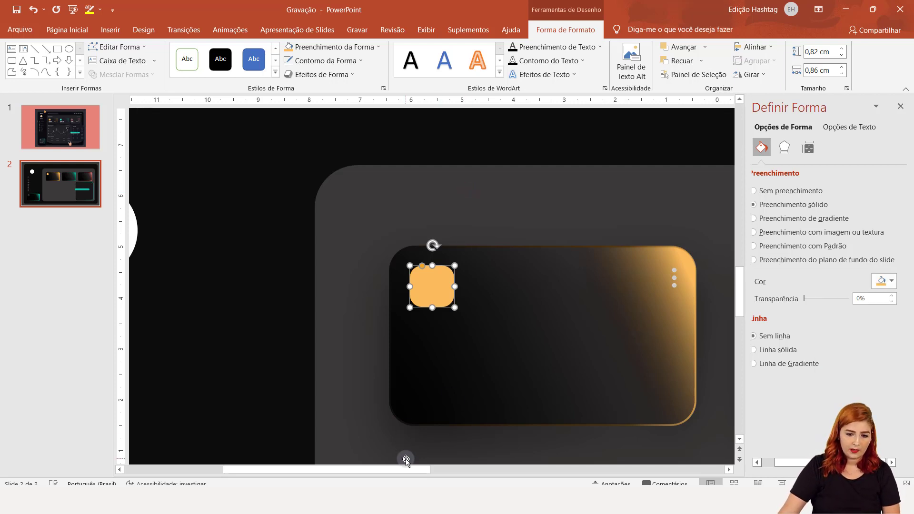
drag(416, 473, 453, 472)
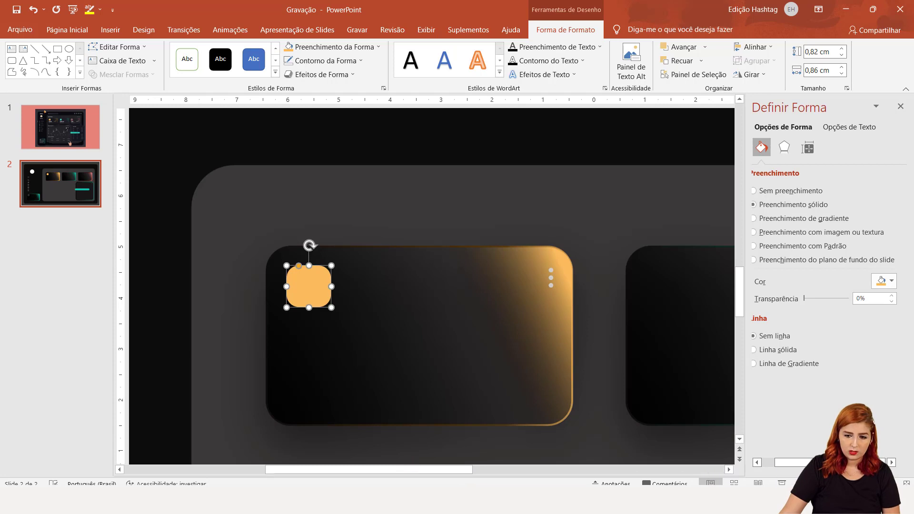
click(906, 483)
click(642, 333)
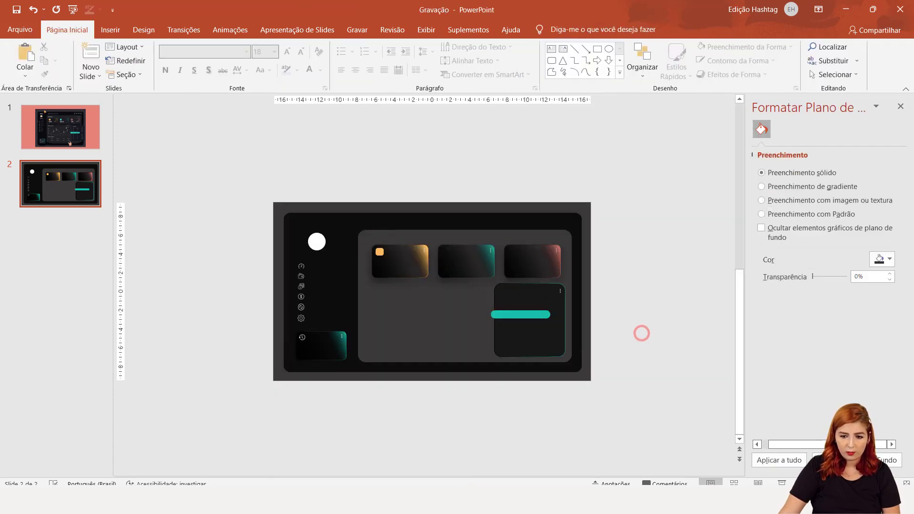
scroll(411, 239, up, 3)
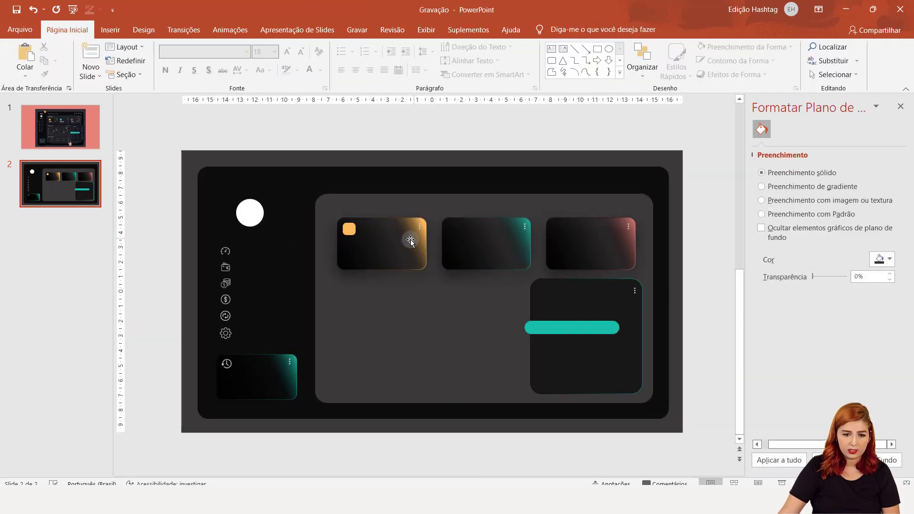
click(348, 231)
mouse_move(349, 230)
mouse_down()
mouse_move(361, 237)
mouse_move(454, 227)
mouse_up()
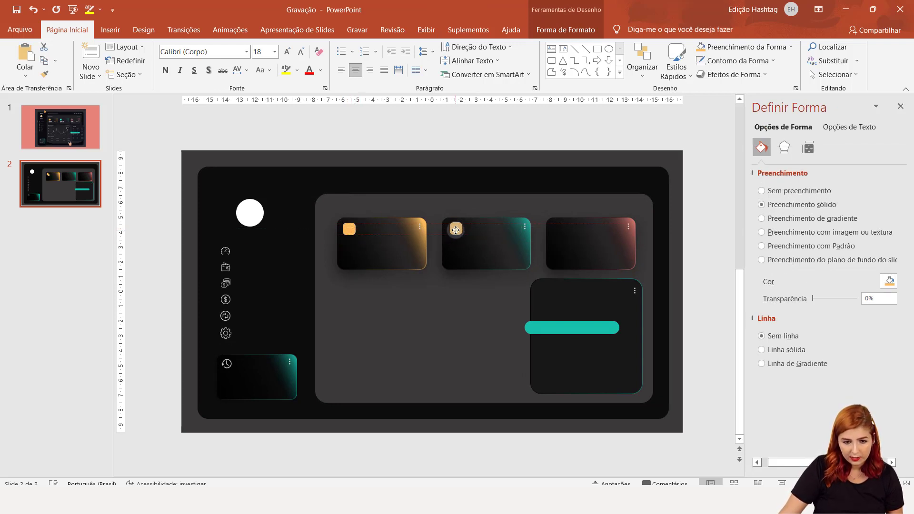
drag(456, 230, 455, 231)
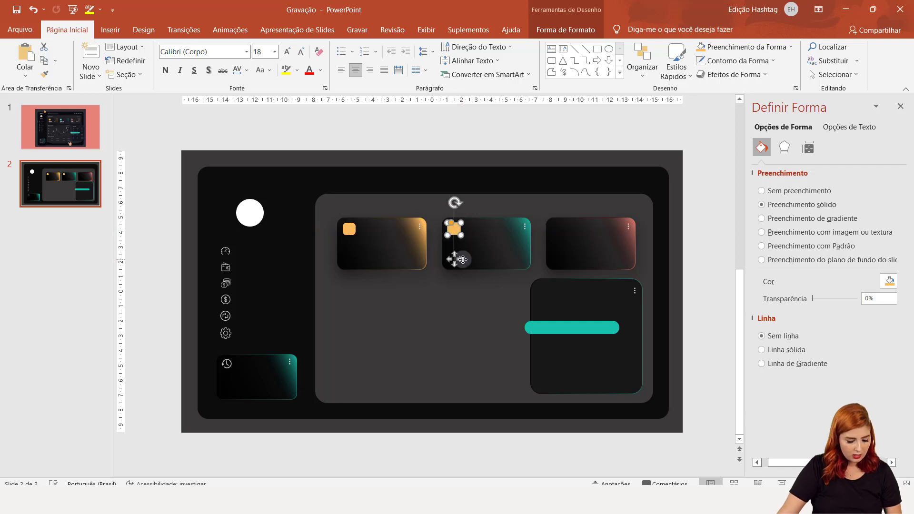
click(885, 284)
click(820, 394)
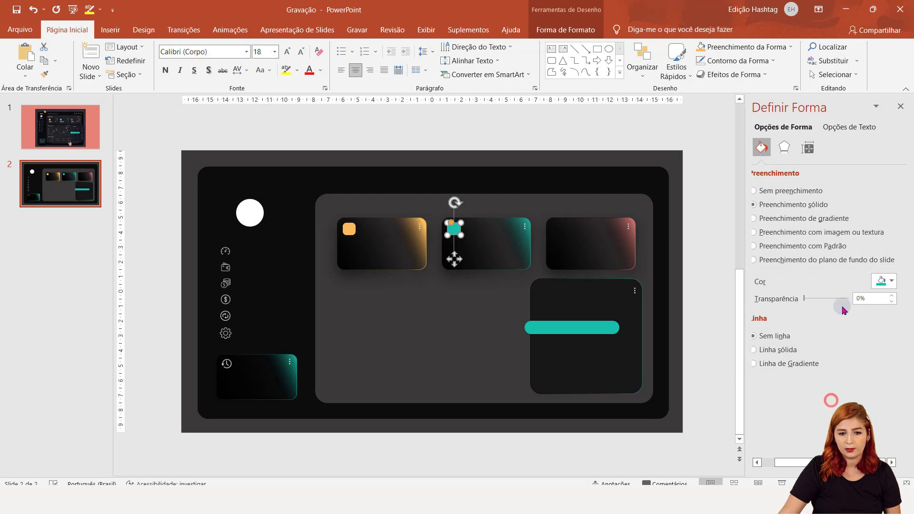
Copy the square onto the third card and colour it pink, checking slide 1's reference.
drag(453, 257, 558, 258)
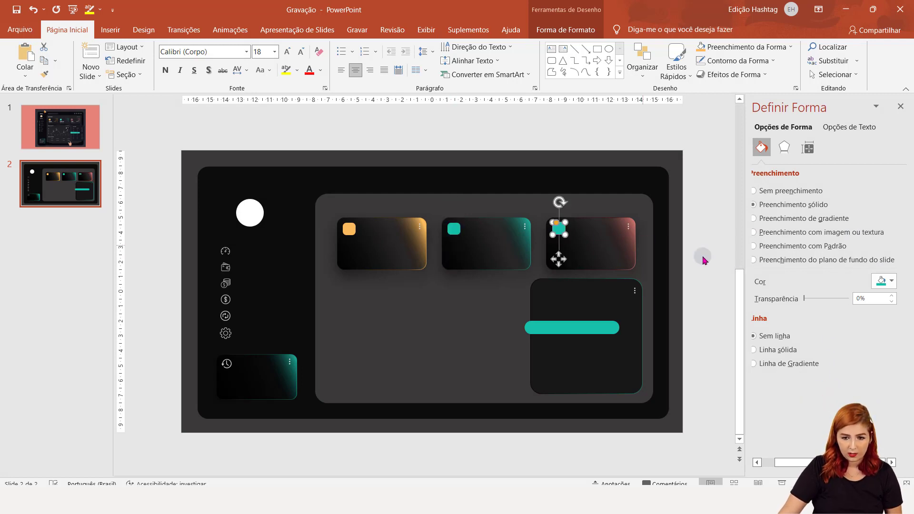
click(880, 283)
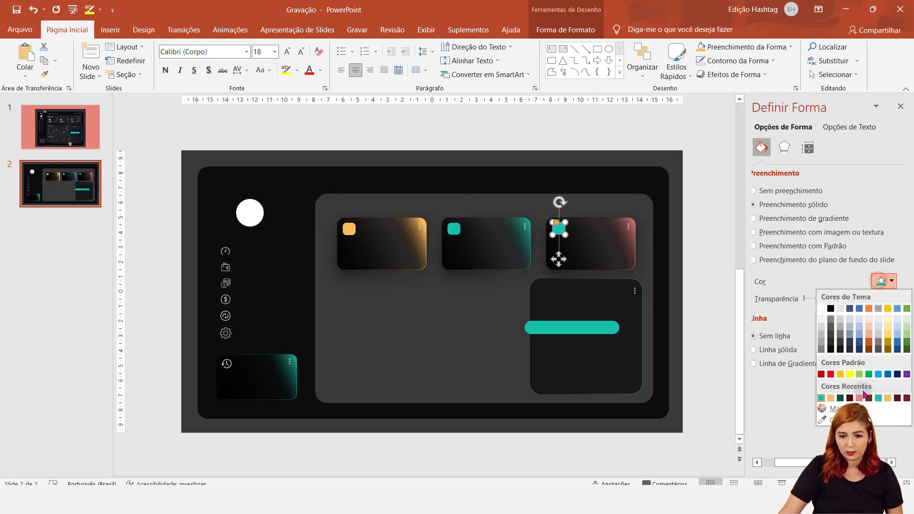
click(860, 398)
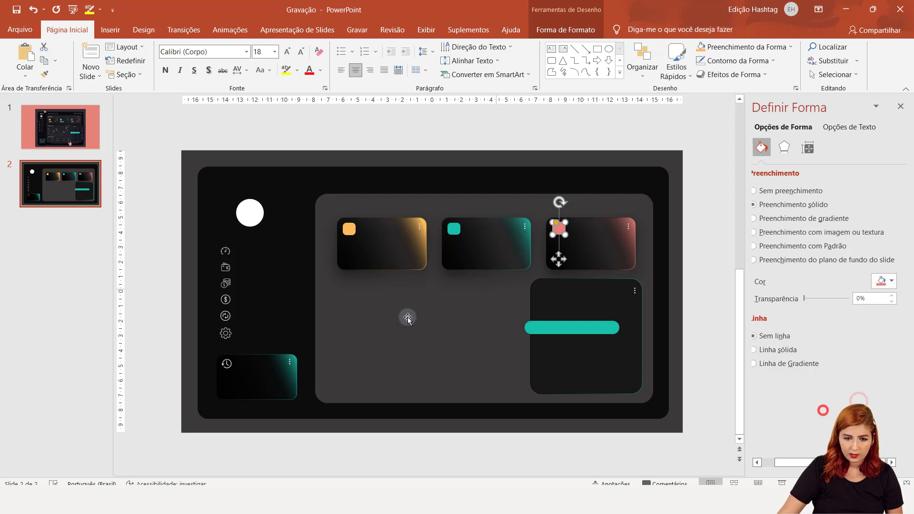
click(402, 350)
click(58, 142)
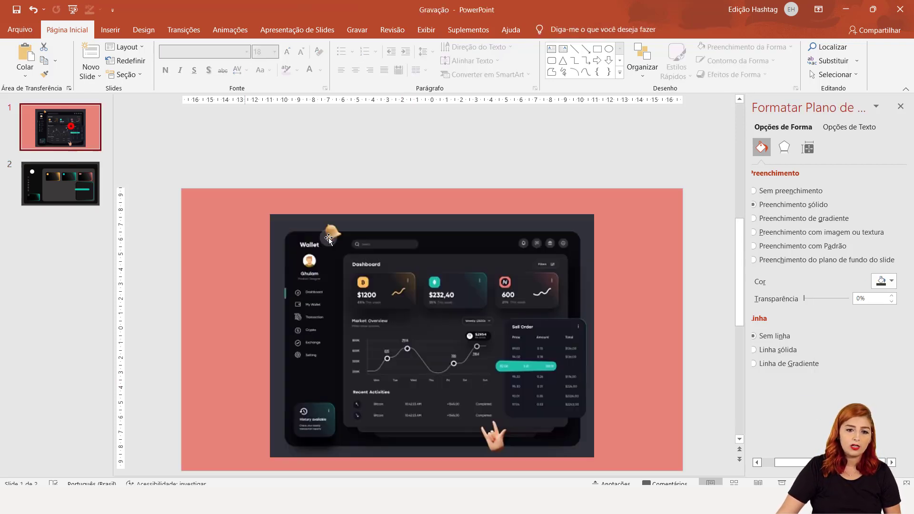
click(51, 183)
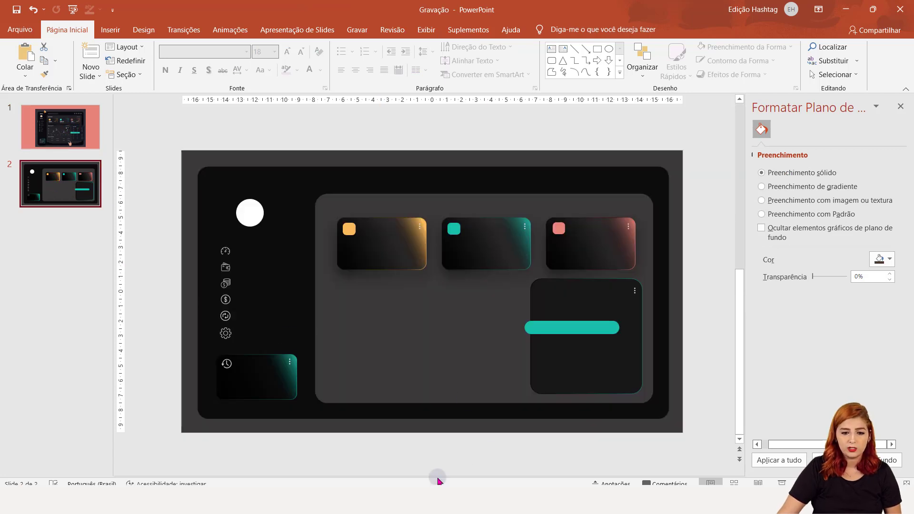
Insert the bitcoin-logo icon, shrink it to about 0.58 cm and centre it on the first card's orange square.
key(alt+Tab)
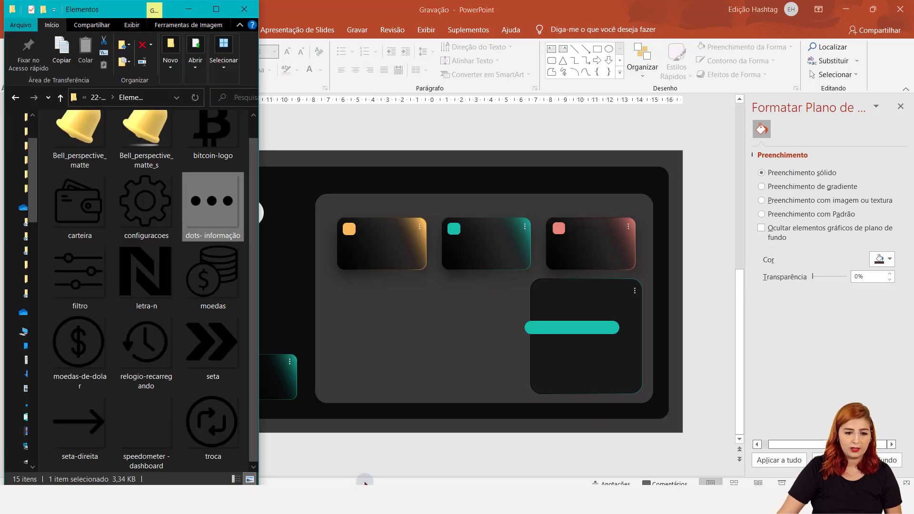
drag(213, 143, 346, 330)
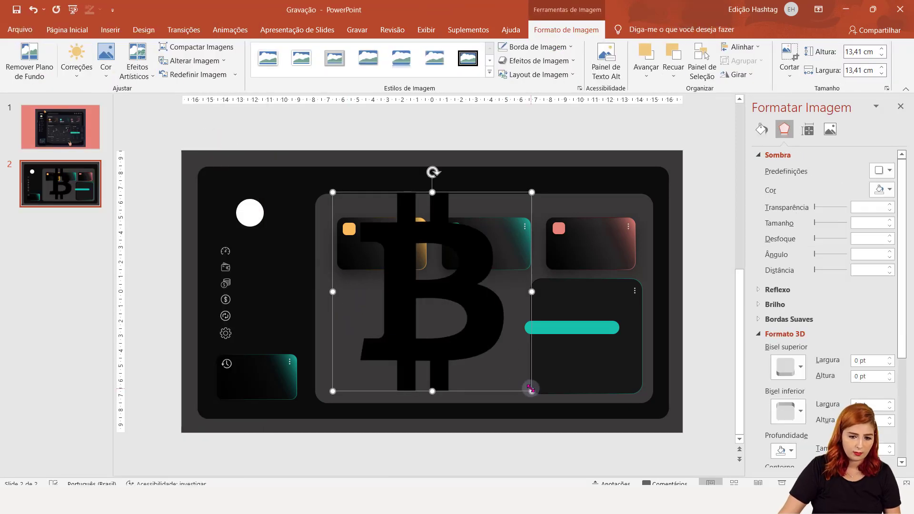
mouse_move(532, 390)
mouse_down()
mouse_move(362, 171)
mouse_move(350, 230)
mouse_up()
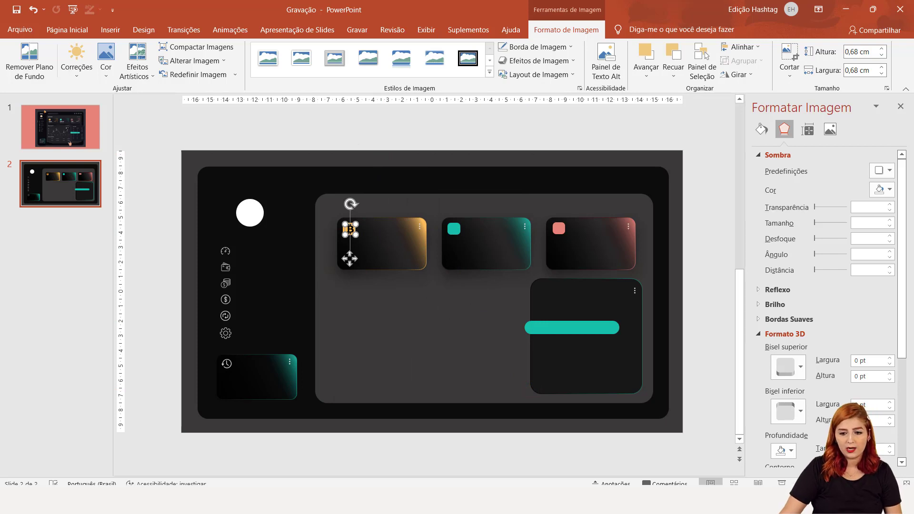
scroll(349, 259, up, 2)
scroll(431, 306, up, 2)
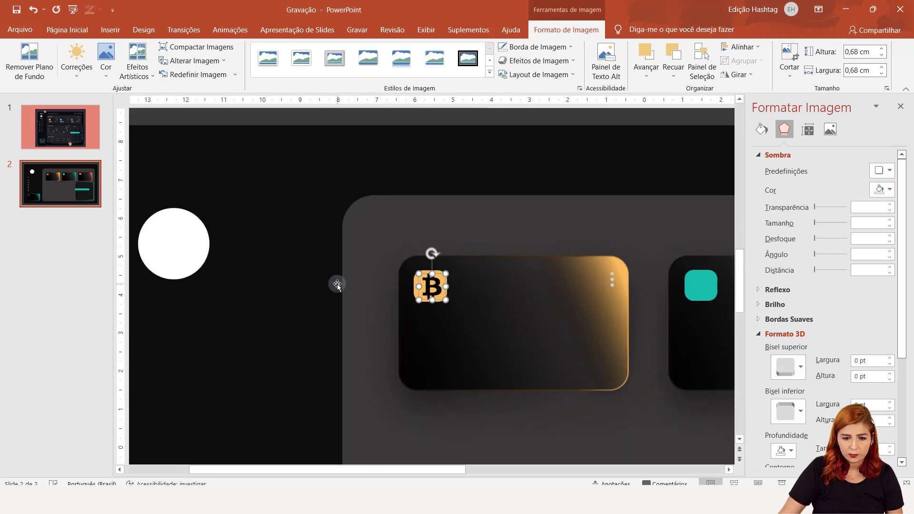
drag(433, 287, 438, 295)
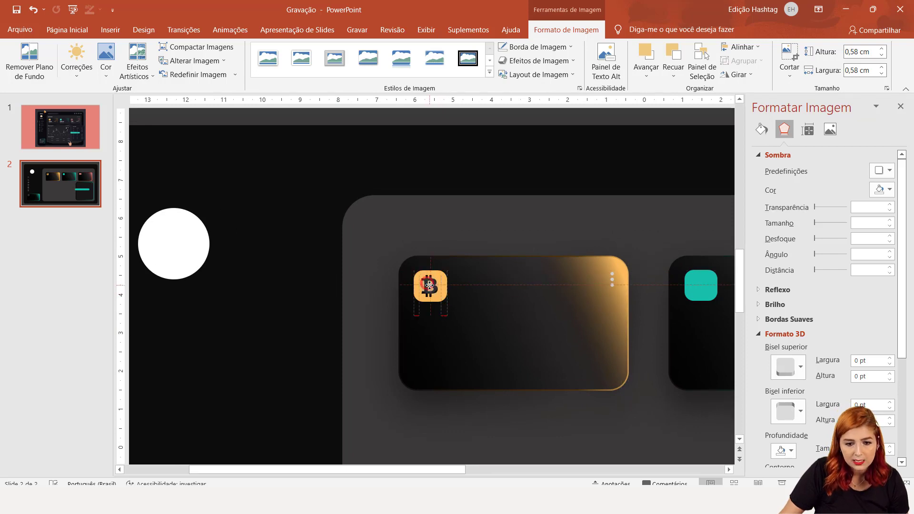
drag(430, 286, 430, 287)
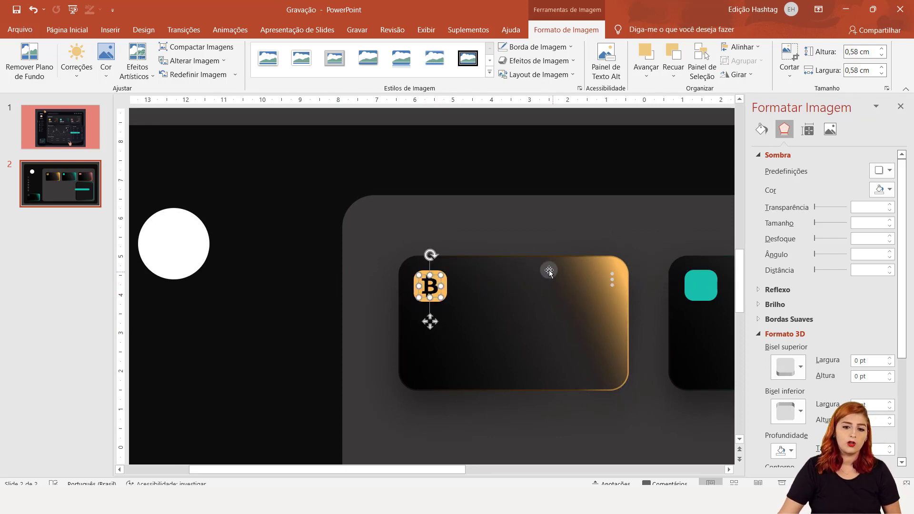
Check the logo's placement against the reference design on slide 1, then return to slide 2.
click(535, 252)
click(432, 285)
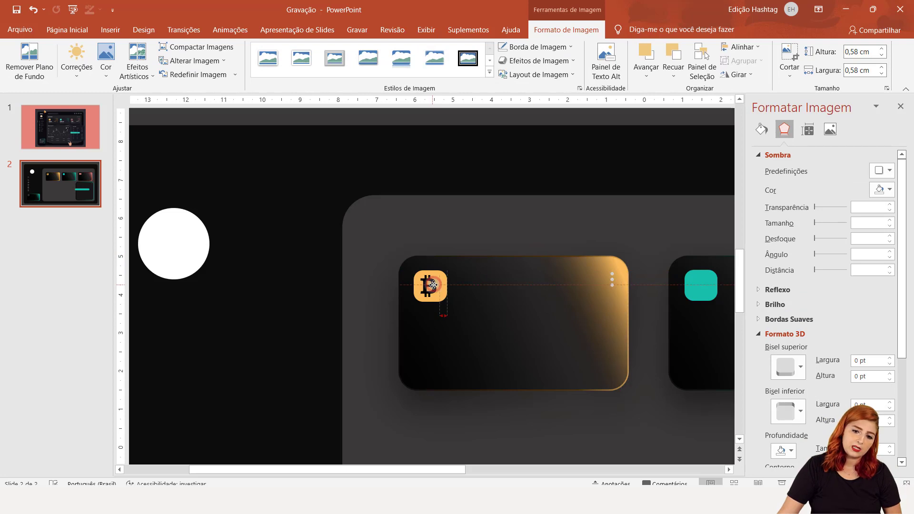
click(499, 231)
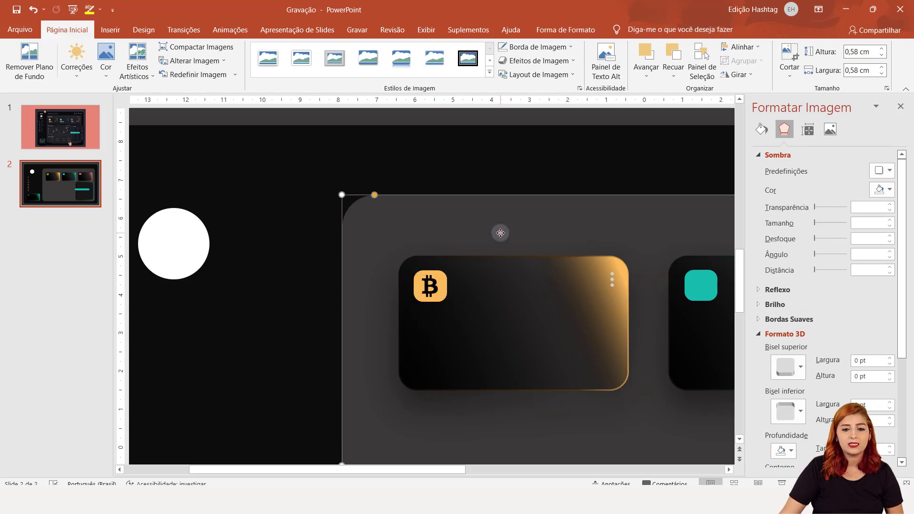
drag(451, 467, 636, 471)
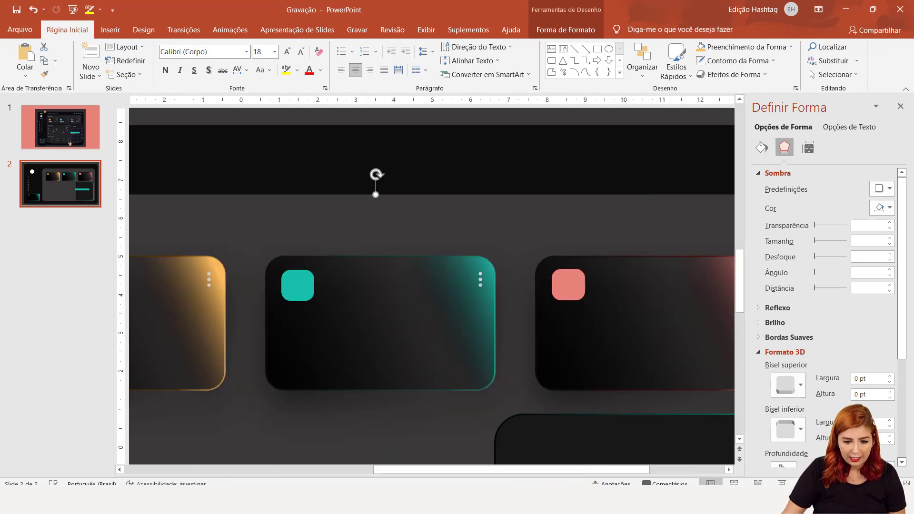
click(59, 127)
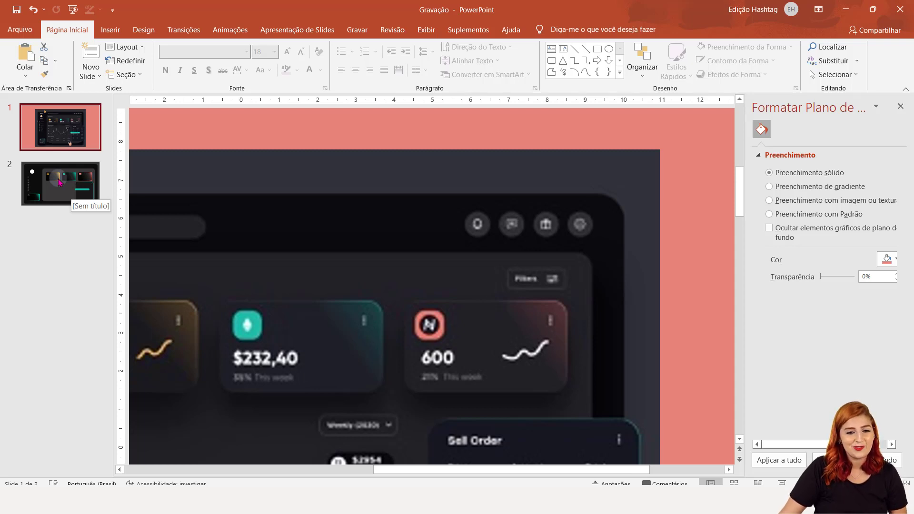
click(58, 180)
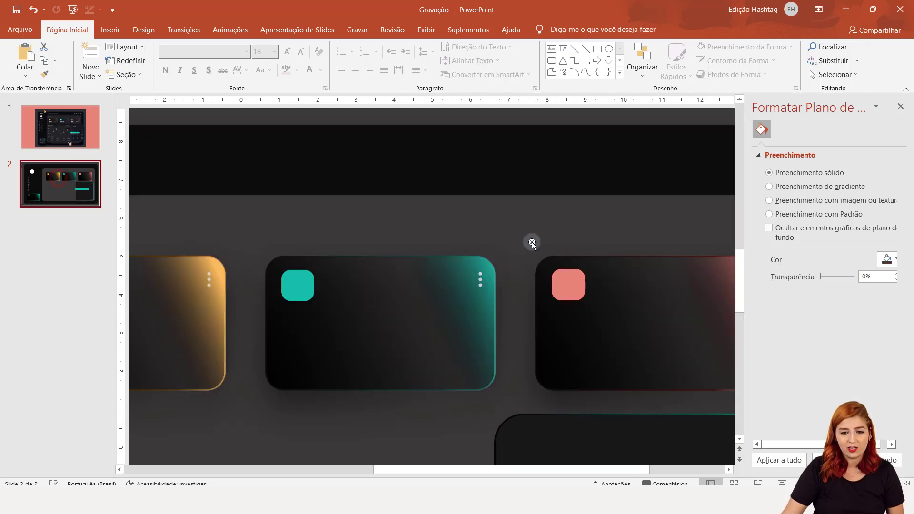
Insert the seta double-chevron icon onto slide 2 and shrink it by its corner handle.
key(alt+Tab)
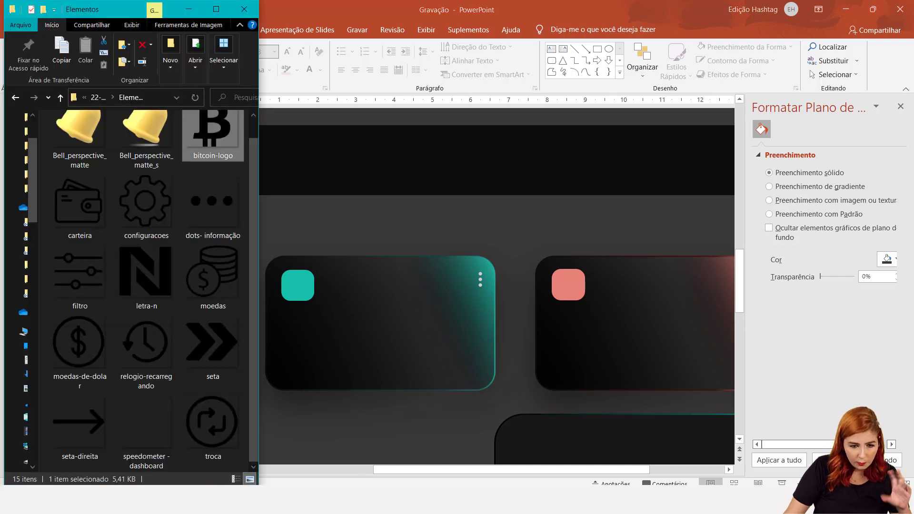
drag(143, 296, 342, 323)
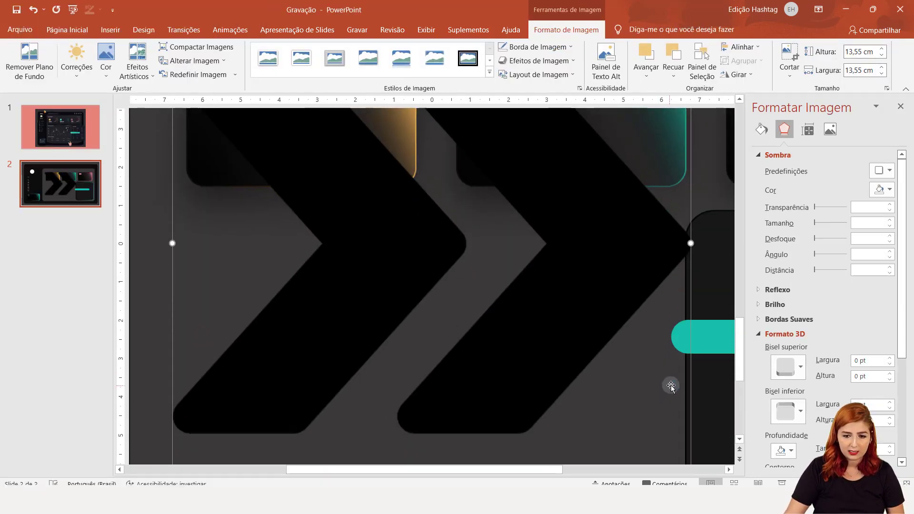
click(906, 483)
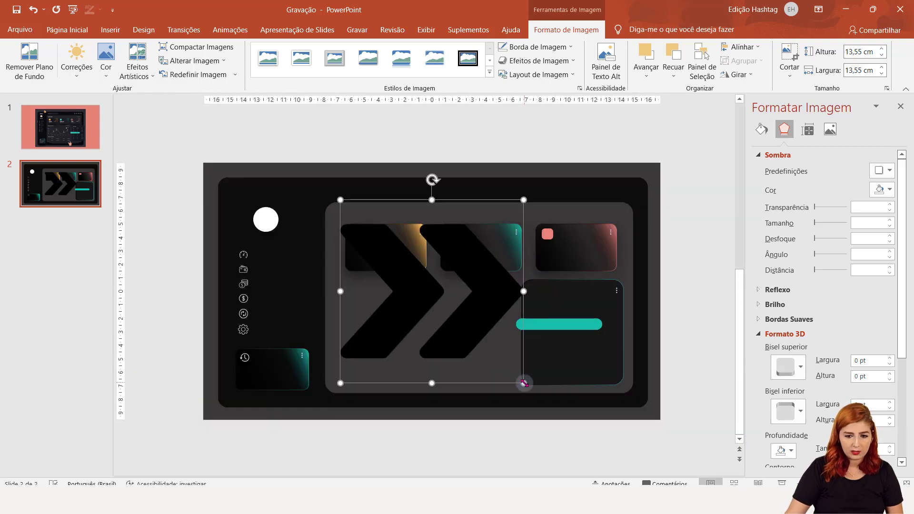
drag(524, 383, 354, 208)
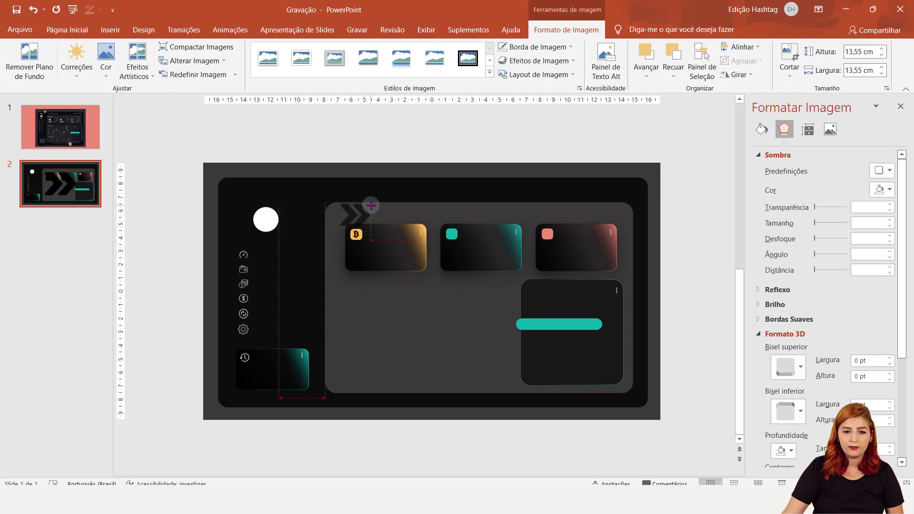
mouse_move(352, 206)
mouse_down()
mouse_move(340, 201)
mouse_move(466, 236)
mouse_up()
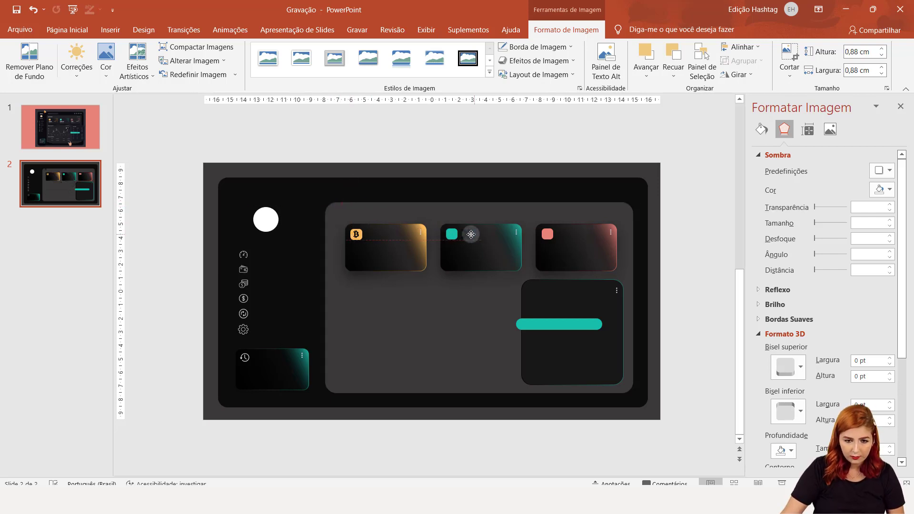
Fit the chevron to about 0.54 cm on the second card's teal square and check its placement.
ctrl+scroll(461, 264, up, 10)
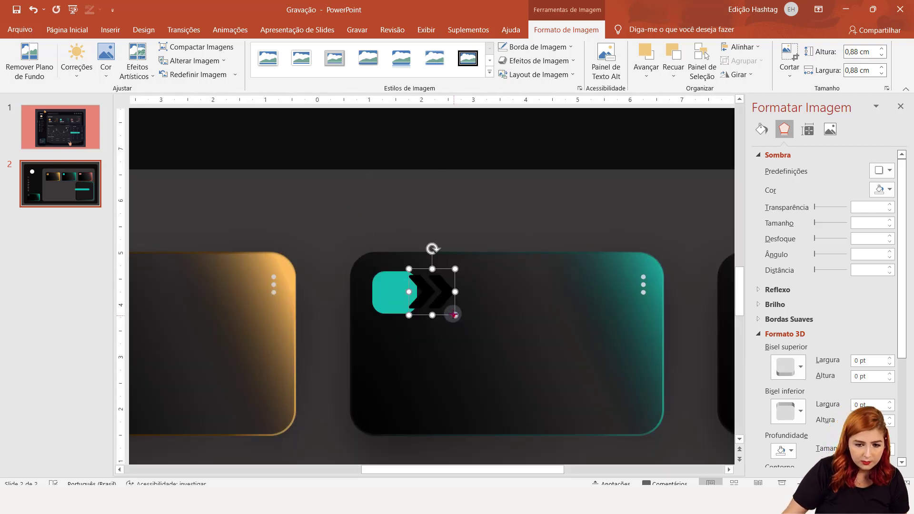
mouse_move(454, 314)
mouse_down()
mouse_move(429, 298)
mouse_move(398, 295)
mouse_up()
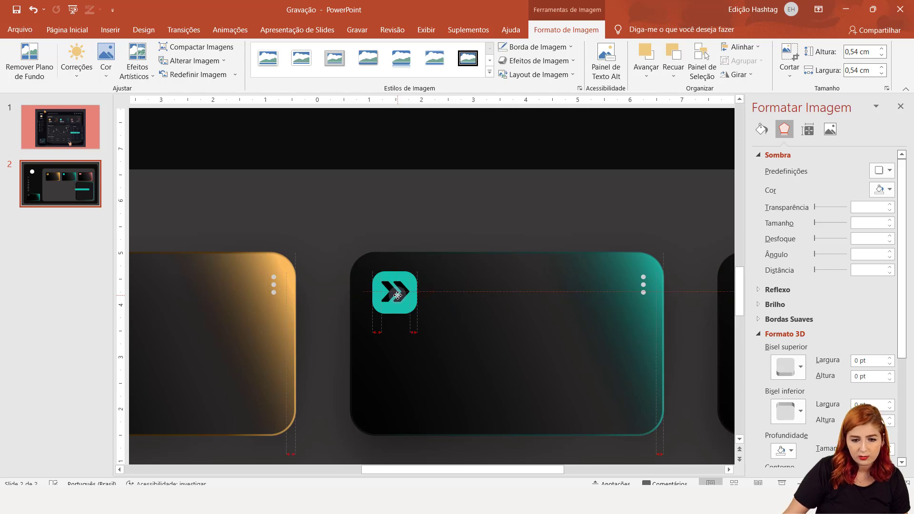
click(524, 304)
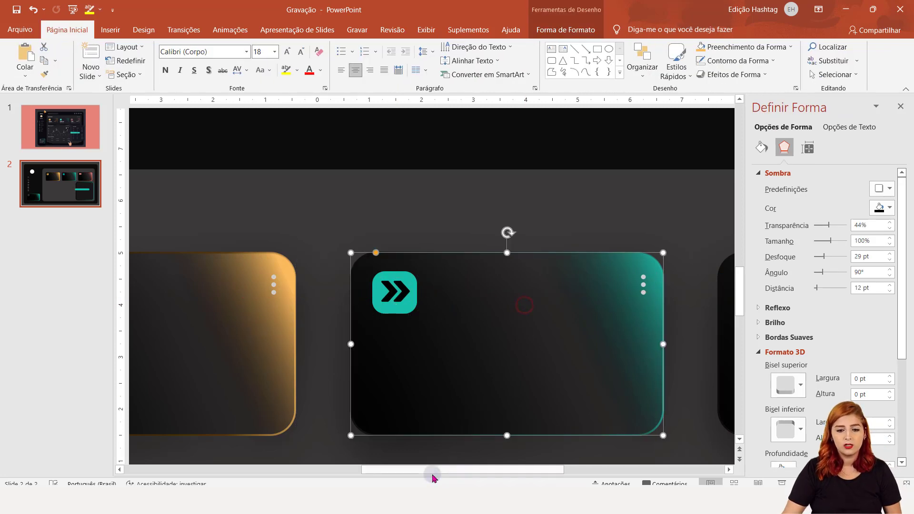
scroll(435, 475, right, 5)
scroll(453, 474, left, 4)
scroll(454, 474, down, 1)
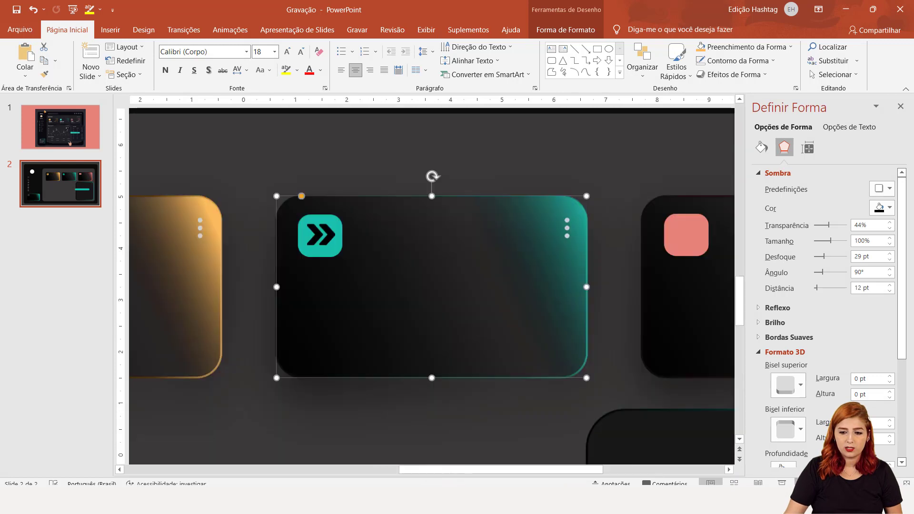
scroll(432, 291, down, 3)
scroll(431, 291, up, 2)
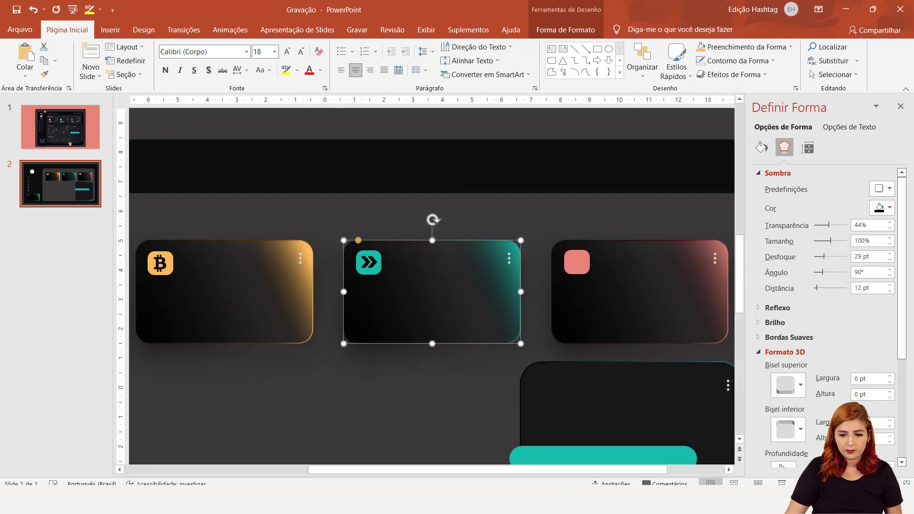
scroll(432, 305, down, 3)
click(432, 291)
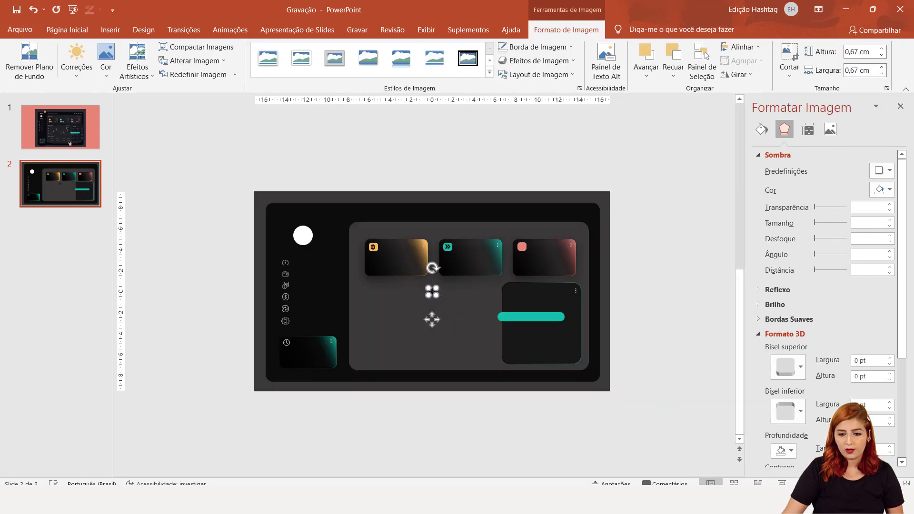
Move the N image onto the third card's coral square, shrink it to 0.54 cm and centre it.
scroll(432, 292, up, 4)
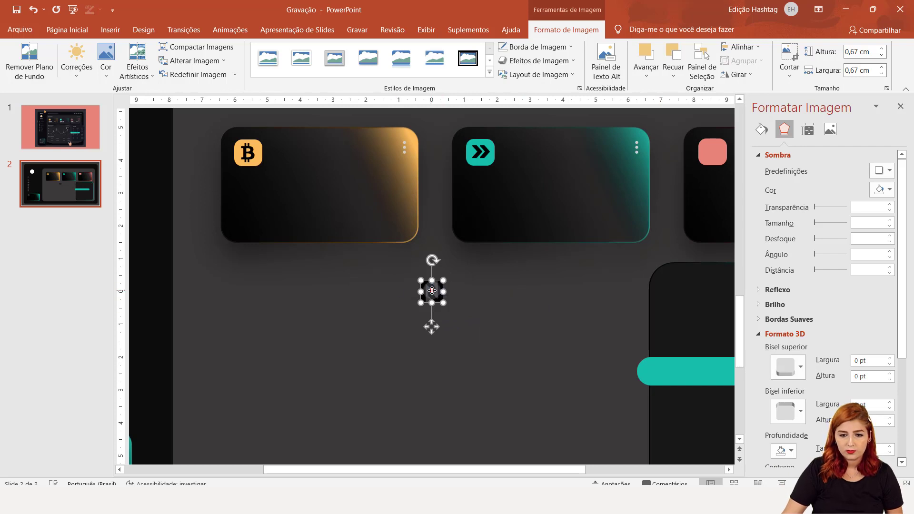
drag(432, 290, 711, 153)
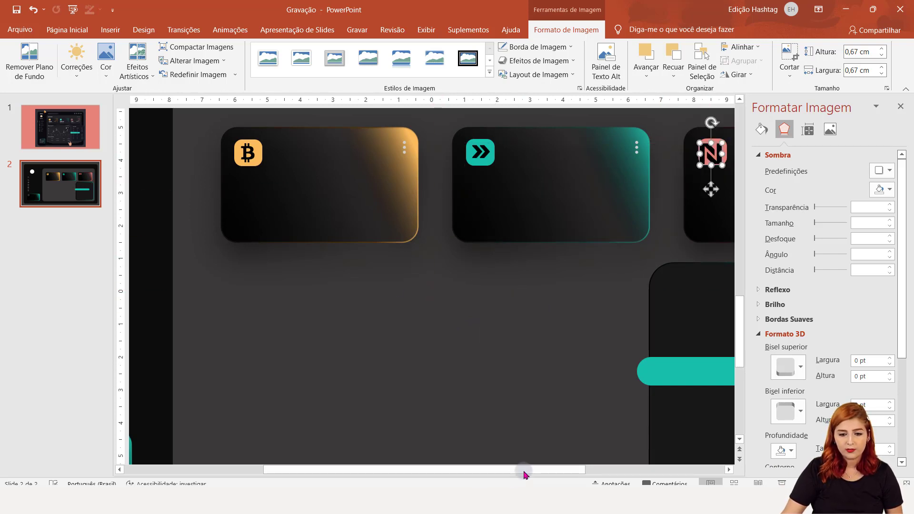
drag(525, 471, 575, 472)
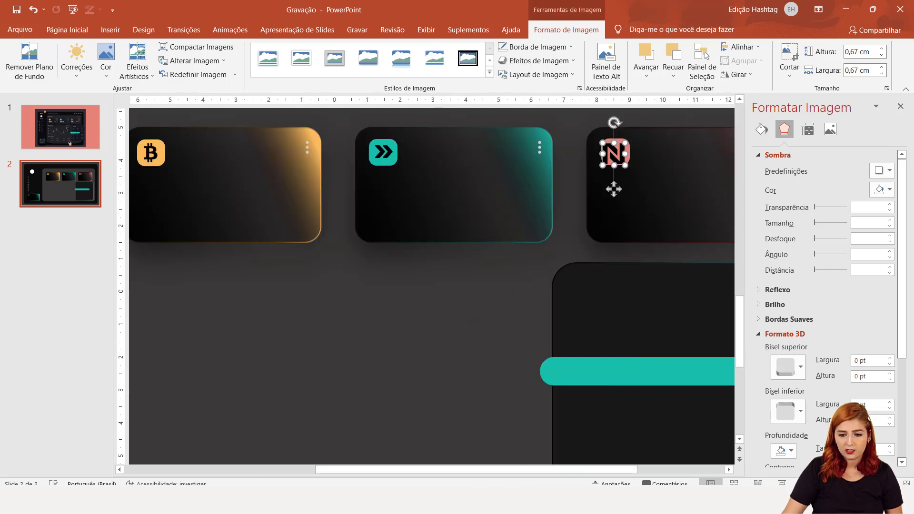
scroll(614, 189, up, 3)
drag(453, 308, 448, 292)
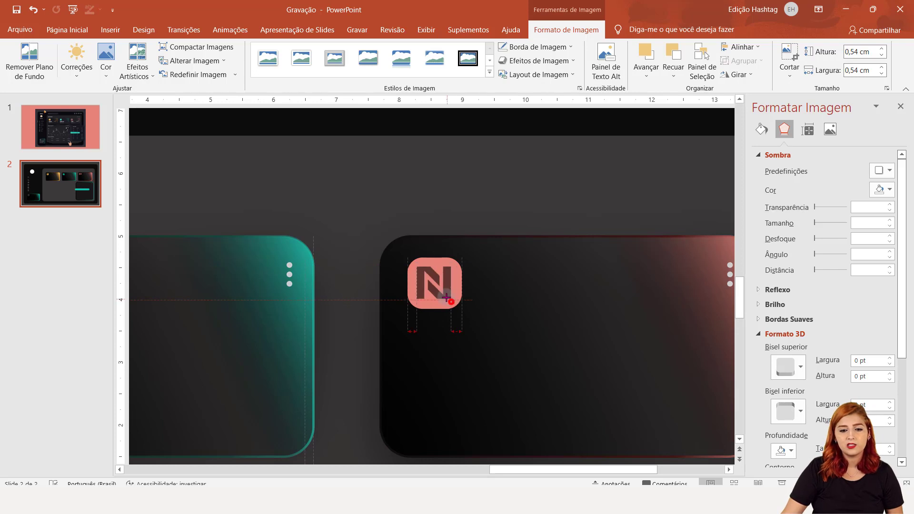
drag(451, 301, 436, 289)
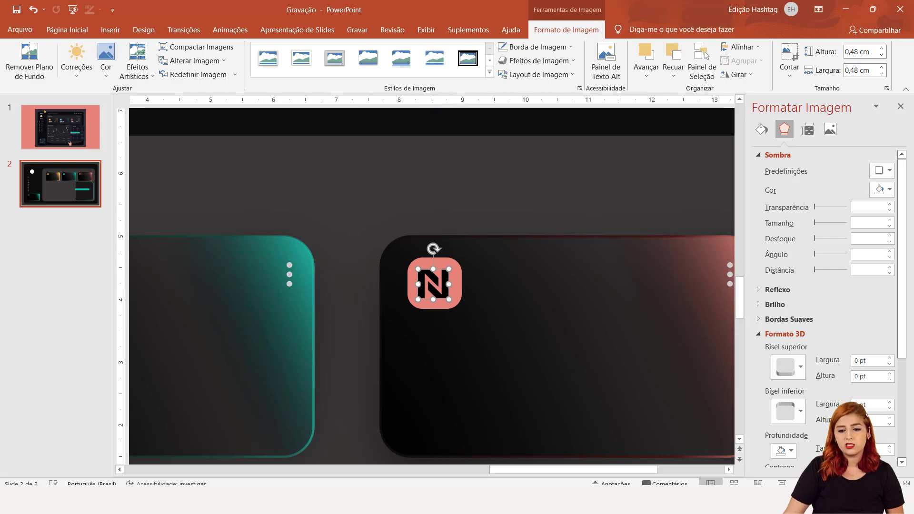
scroll(436, 289, down, 3)
click(595, 418)
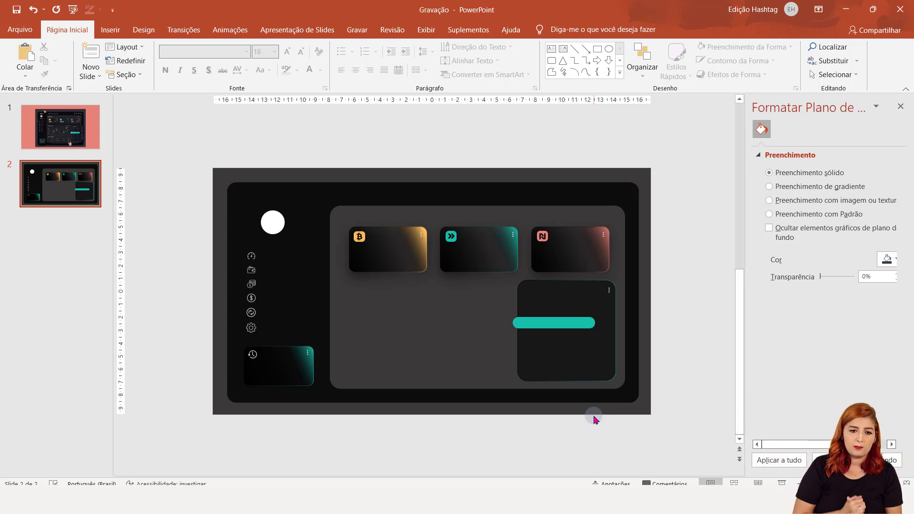
click(34, 149)
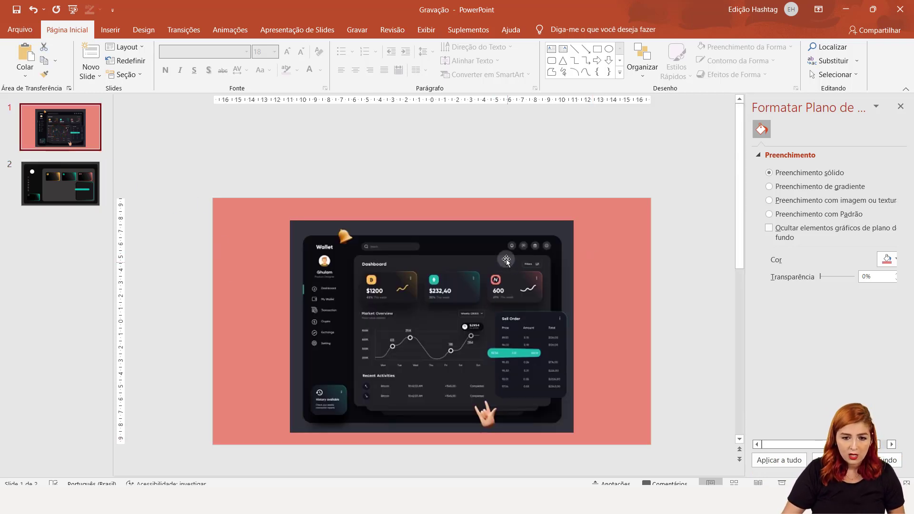
scroll(440, 286, up, 5)
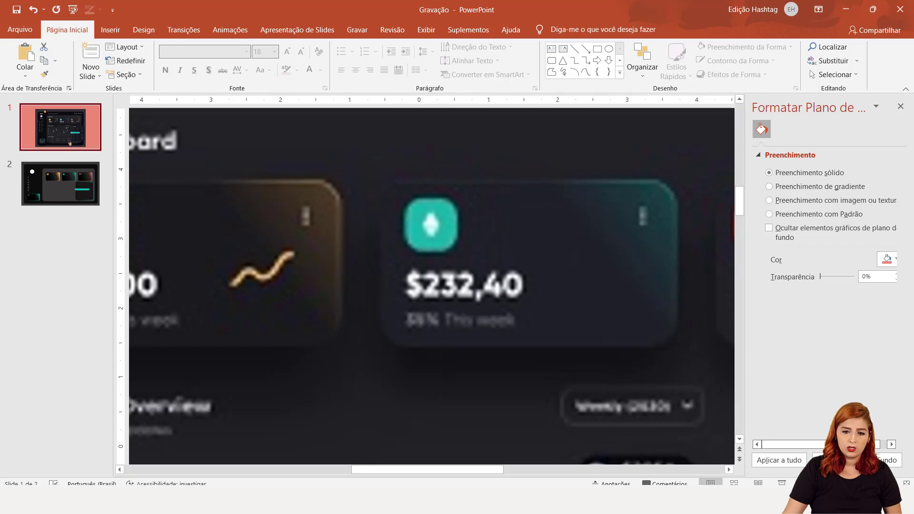
scroll(440, 286, up, 2)
scroll(739, 244, down, 5)
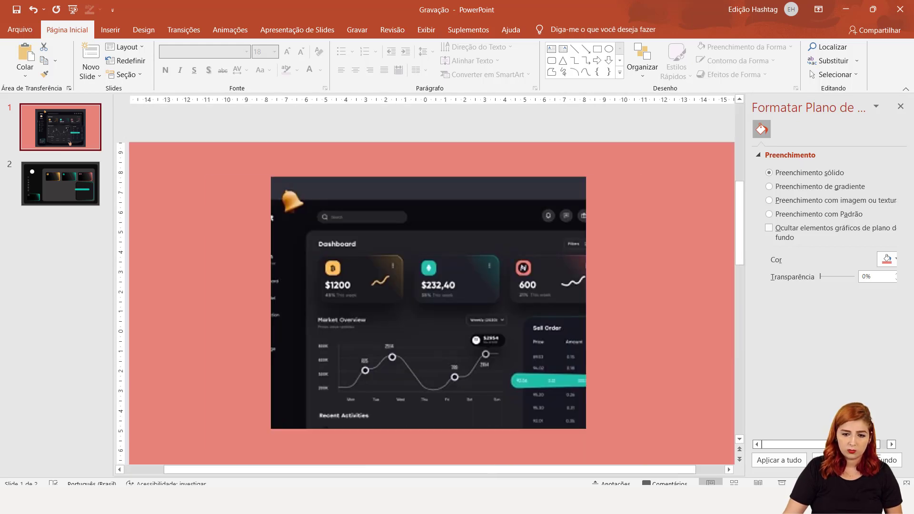
scroll(739, 244, up, 1)
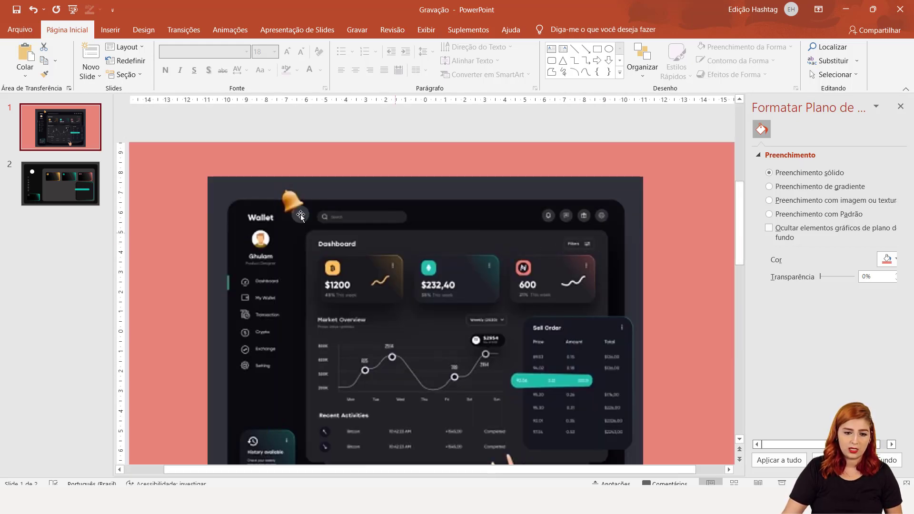
click(48, 183)
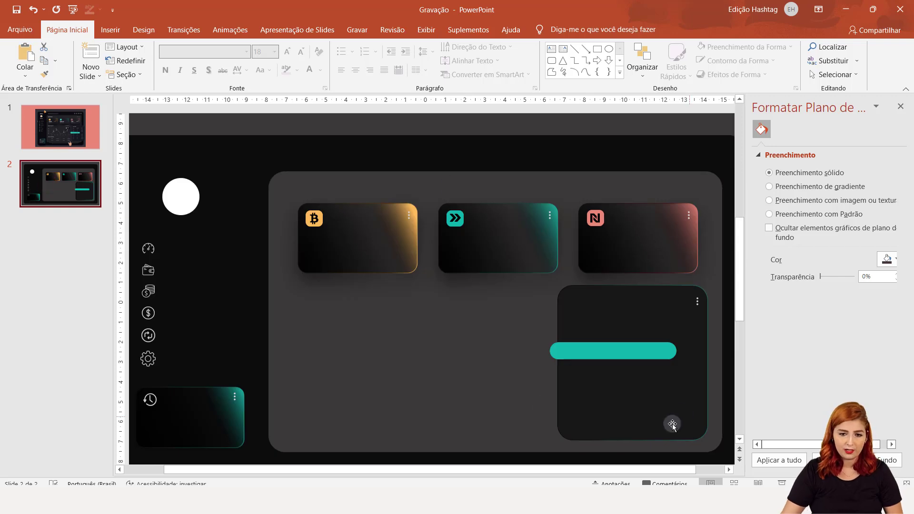
Draw a small rounded rectangle with a white 1/4 pt outline and no fill.
click(552, 60)
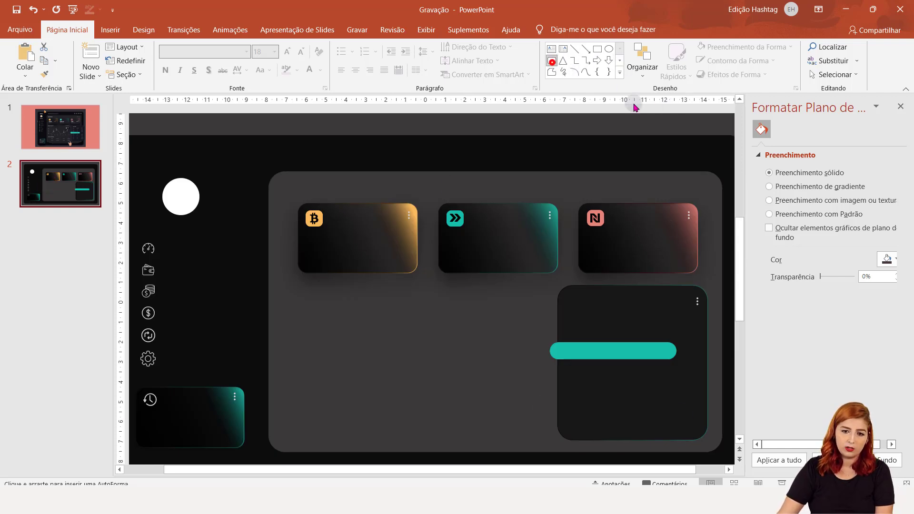
drag(626, 179, 689, 193)
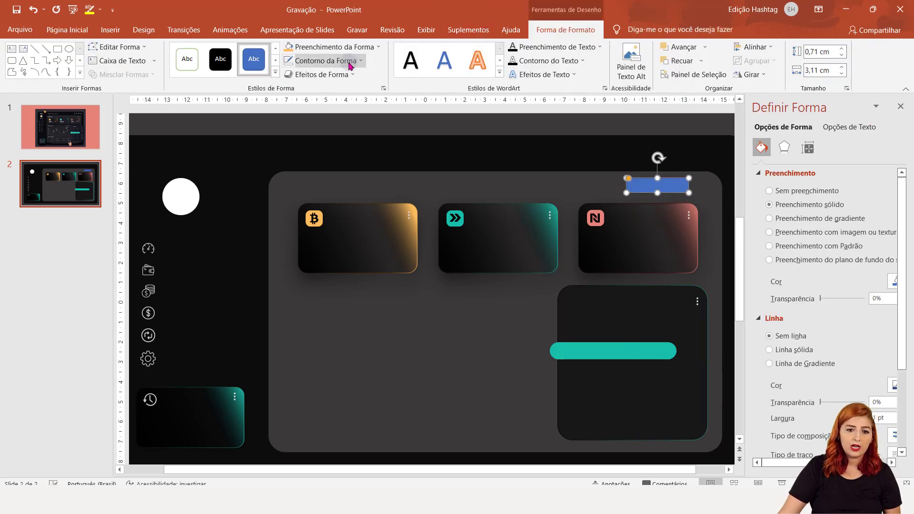
click(349, 61)
click(349, 61)
click(349, 61)
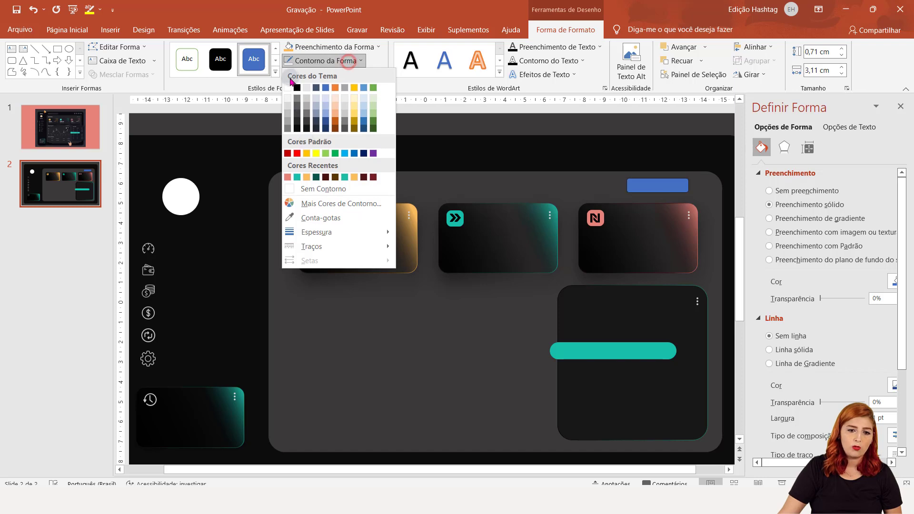
click(289, 88)
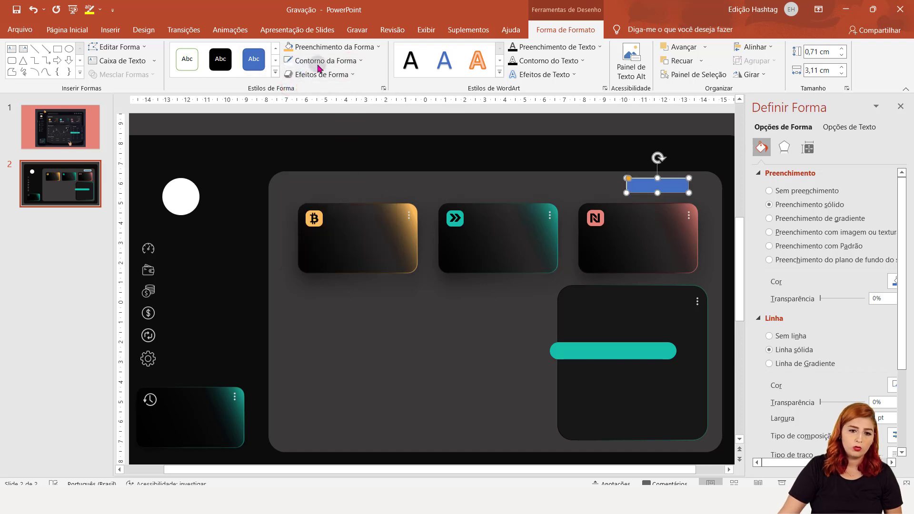
click(319, 61)
mouse_move(316, 233)
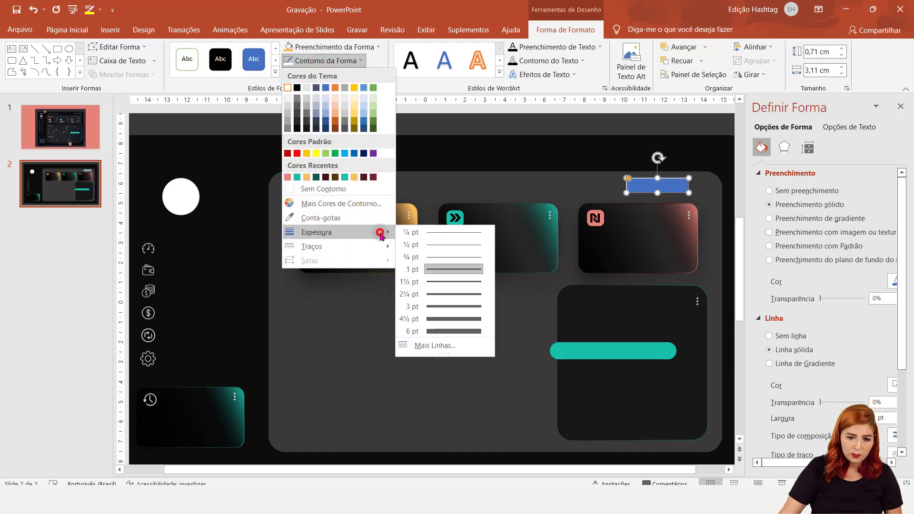
click(428, 232)
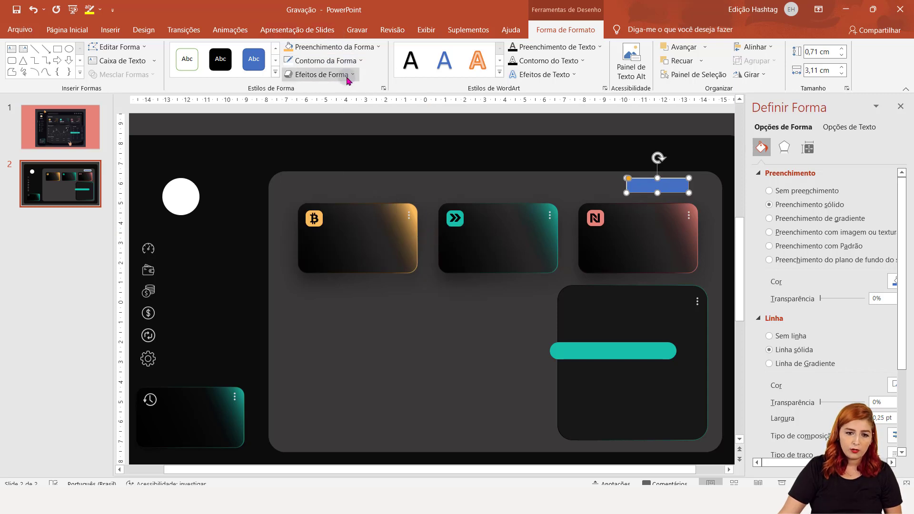
click(355, 47)
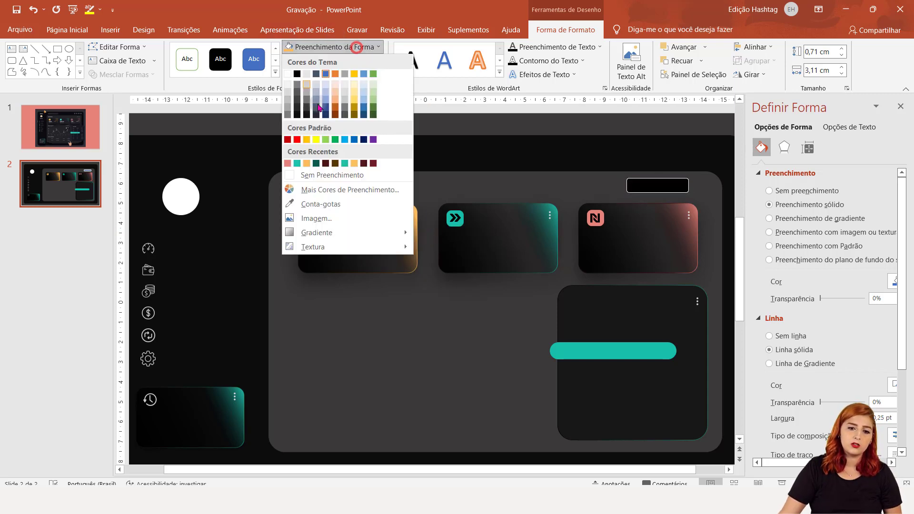
click(326, 175)
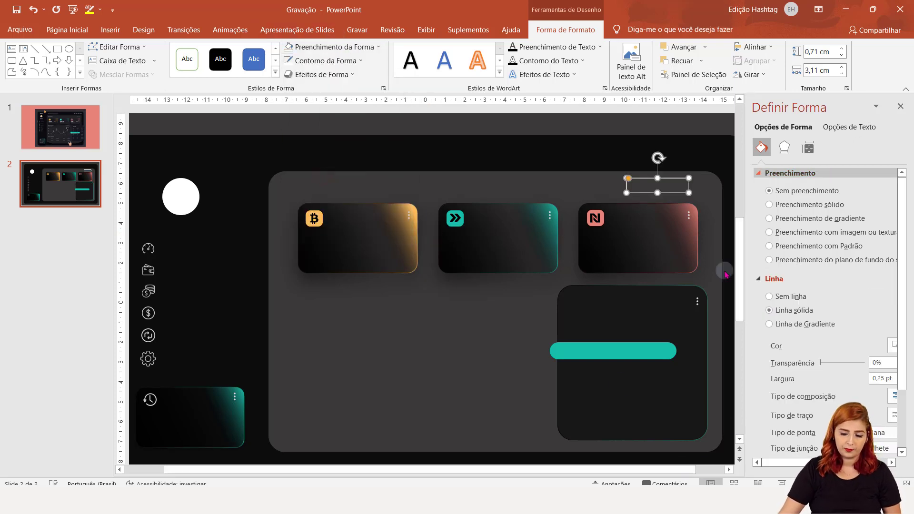
Position the outlined rectangle at the grey panel's top-right, above the N-logo card.
scroll(657, 186, up, 3)
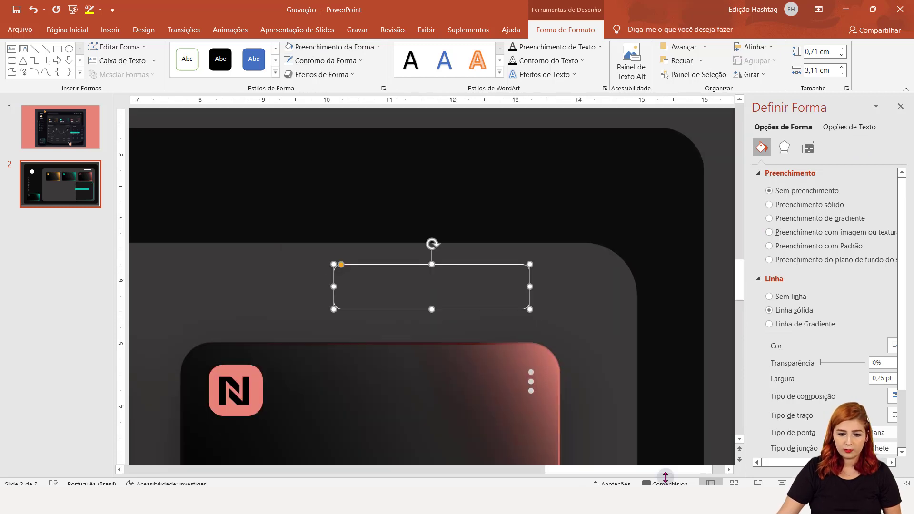
click(469, 296)
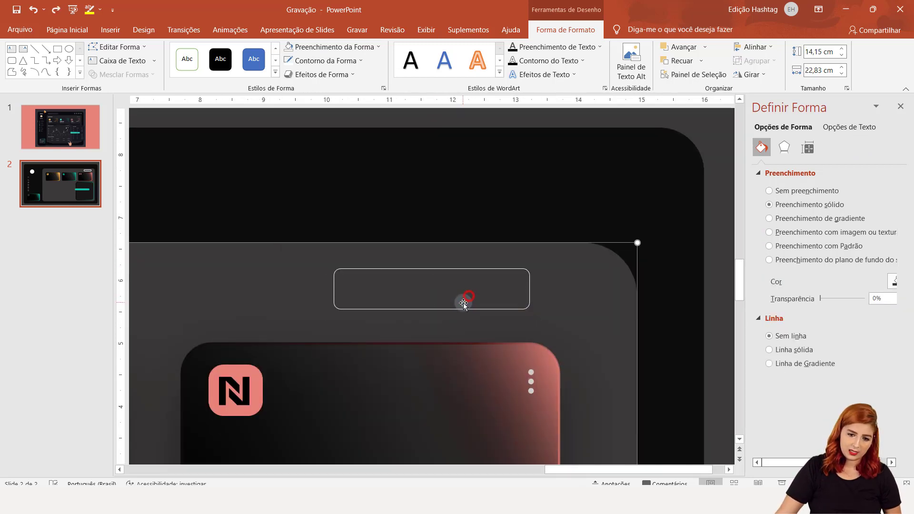
drag(464, 305, 494, 311)
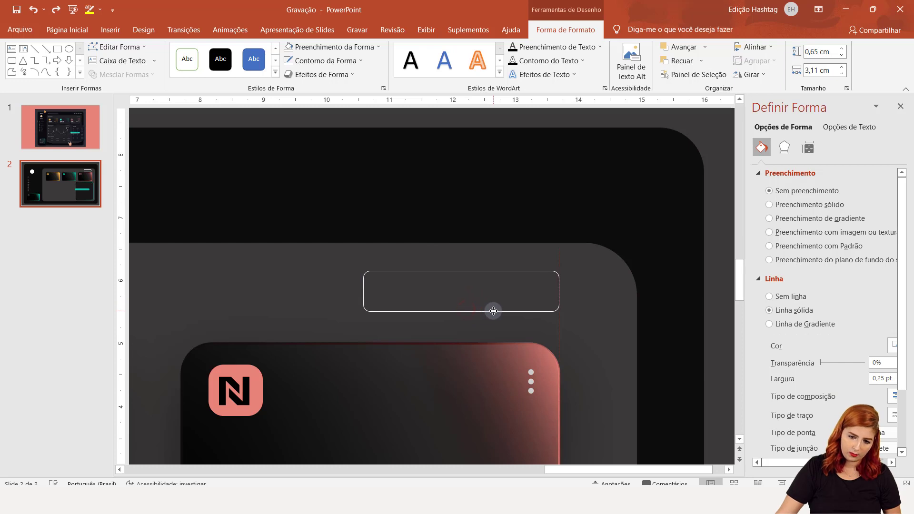
mouse_move(494, 311)
mouse_down()
mouse_move(463, 311)
mouse_move(482, 309)
mouse_up()
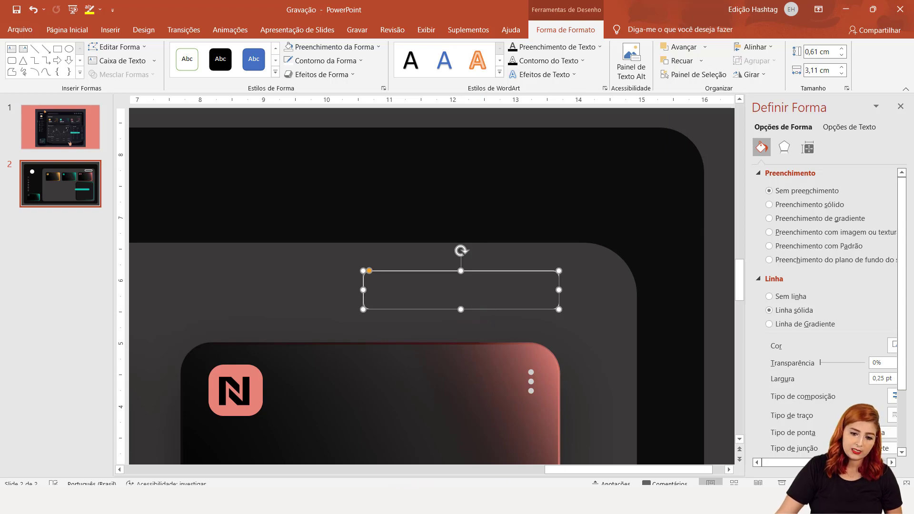
mouse_move(366, 450)
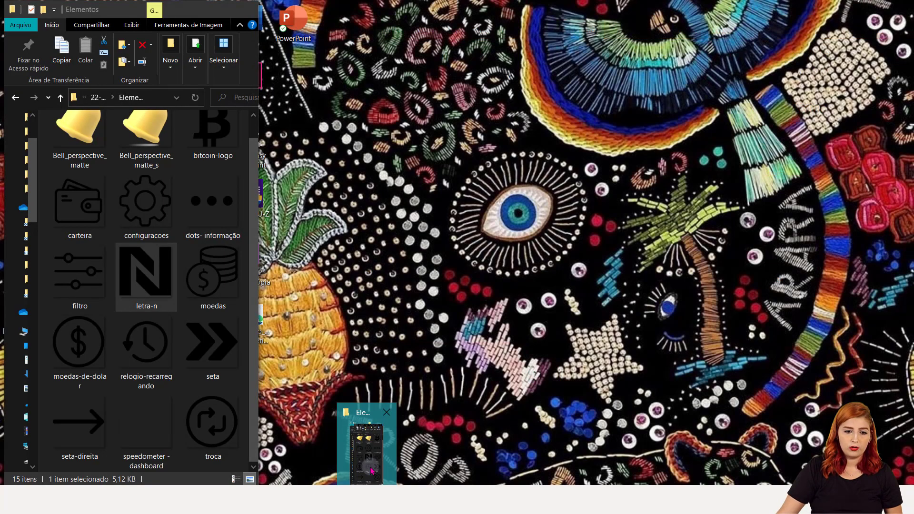
Insert the filtro slider icon from Elementos into the outlined rectangle and shrink it to 0.48 cm.
click(372, 471)
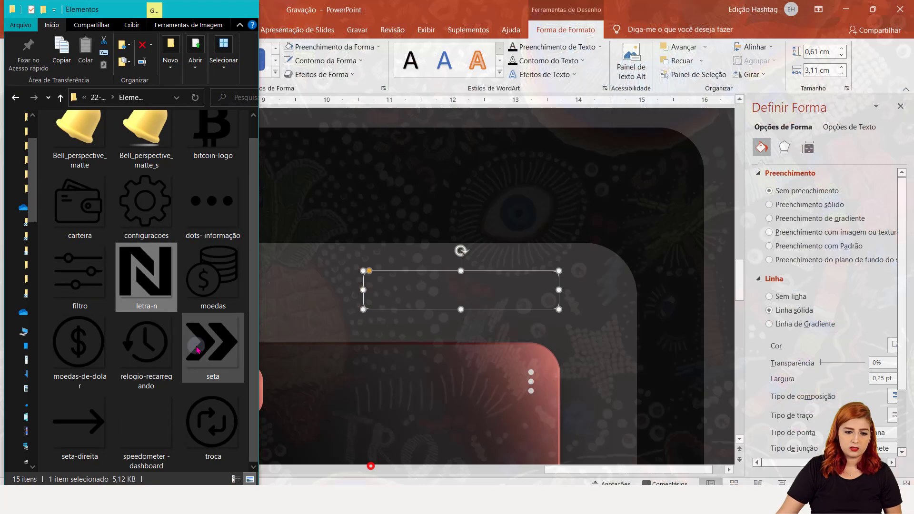
drag(80, 274, 478, 276)
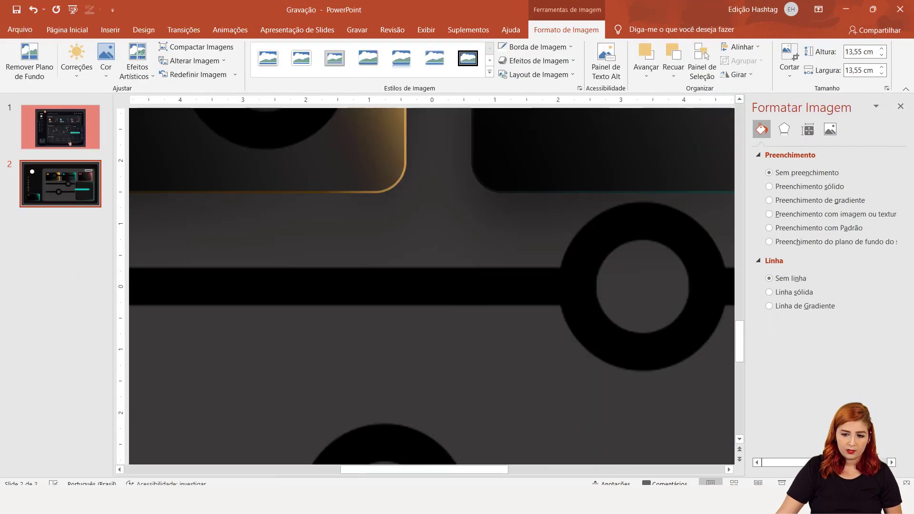
ctrl+scroll(581, 413, down, 5)
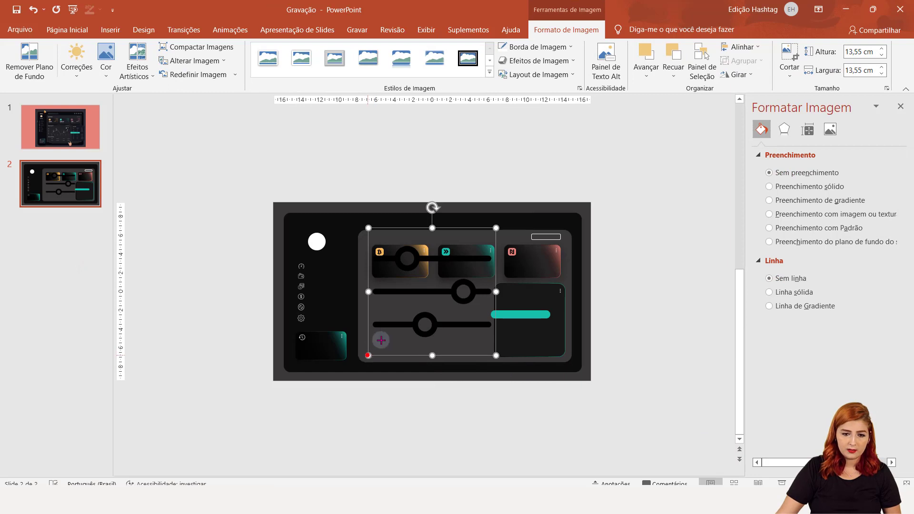
mouse_move(381, 340)
mouse_down()
mouse_move(498, 240)
mouse_move(491, 240)
mouse_move(552, 237)
mouse_up()
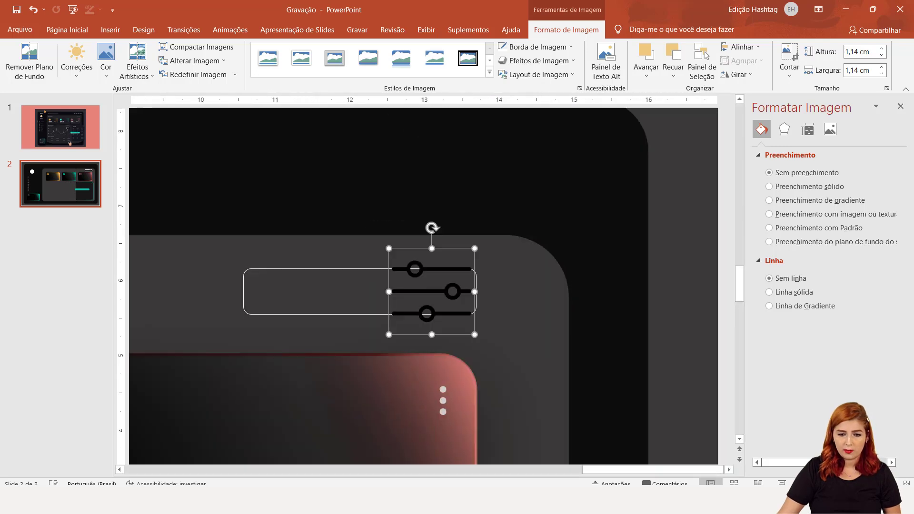
scroll(552, 237, up, 5)
scroll(645, 408, up, 1)
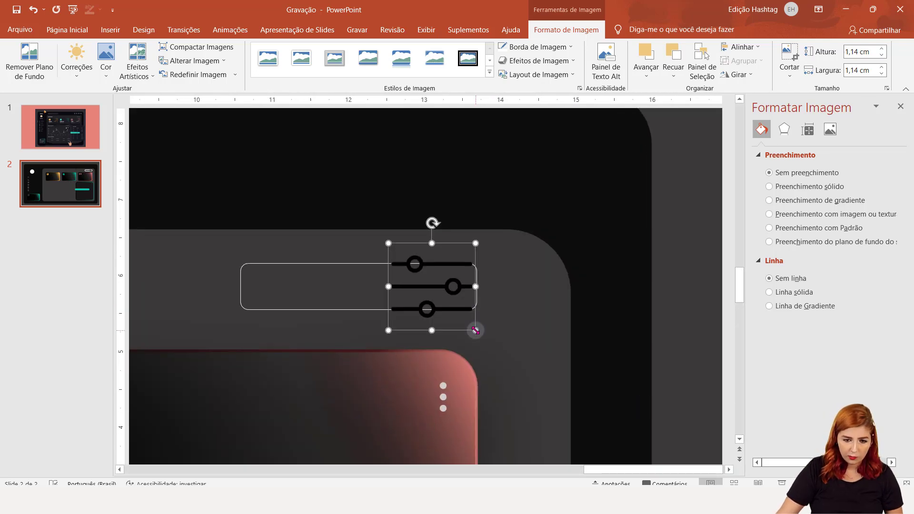
mouse_move(476, 331)
mouse_down()
mouse_move(423, 268)
mouse_move(445, 286)
mouse_move(432, 289)
mouse_up()
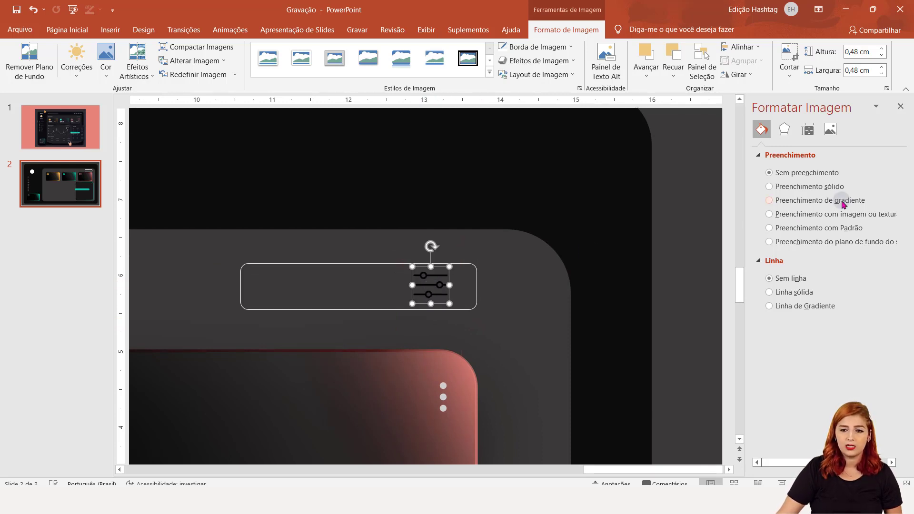
Recolor the slider icon white.
click(830, 131)
click(880, 286)
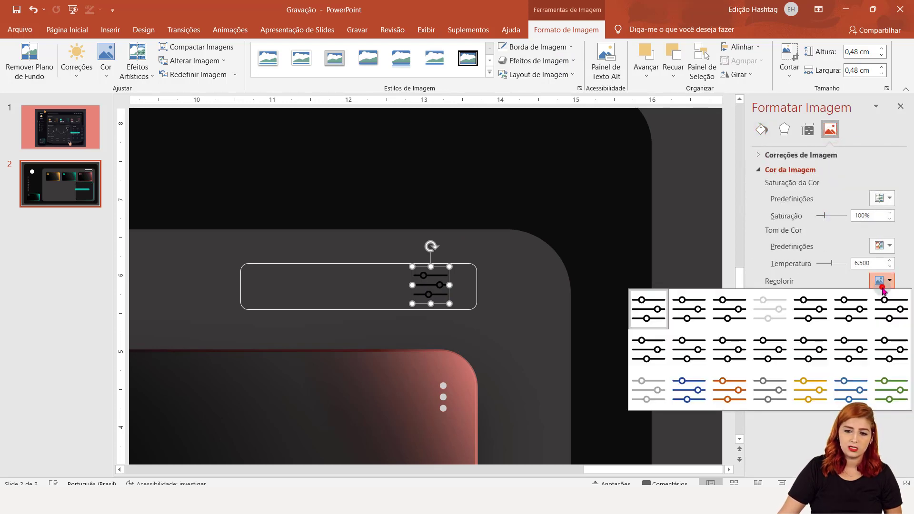
click(775, 311)
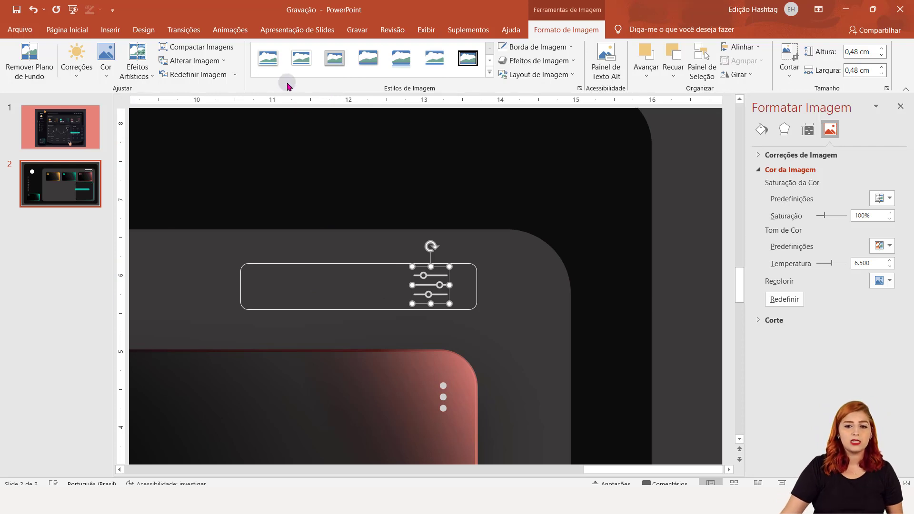
click(66, 30)
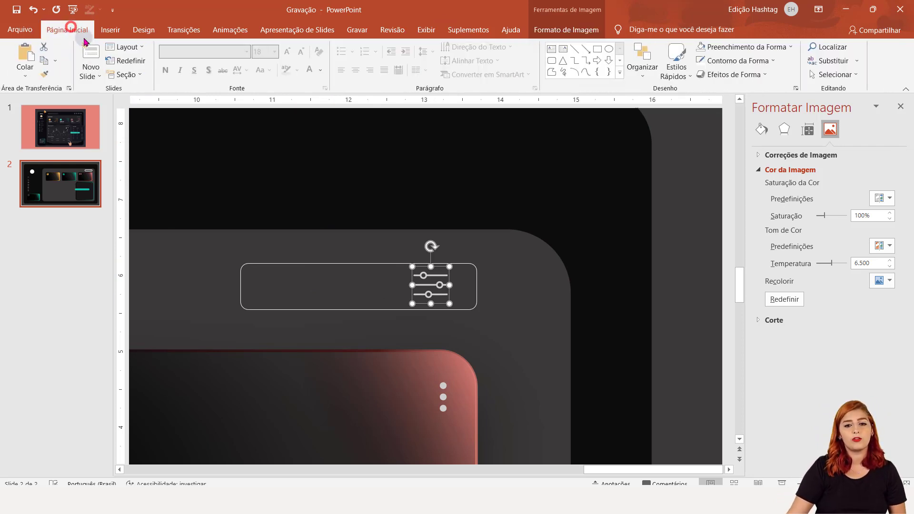
Draw a text box inside the outlined button and type FILTROS.
click(551, 49)
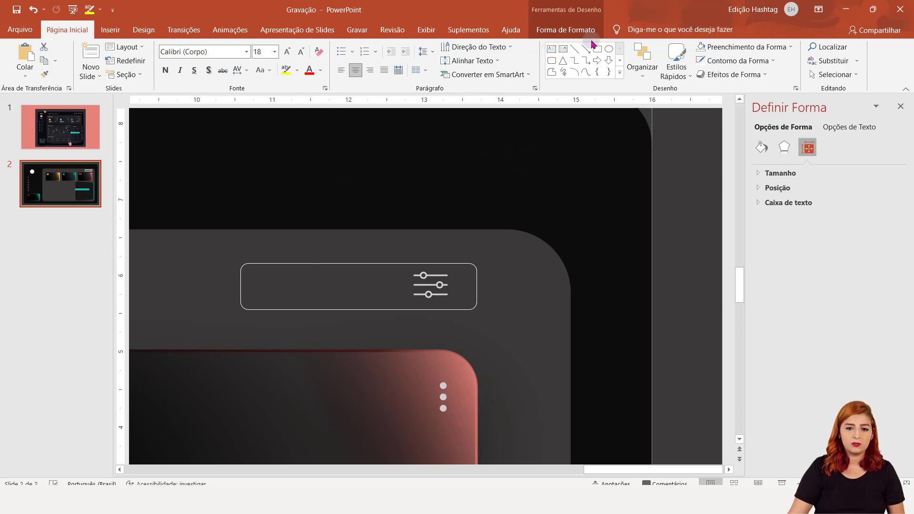
click(550, 49)
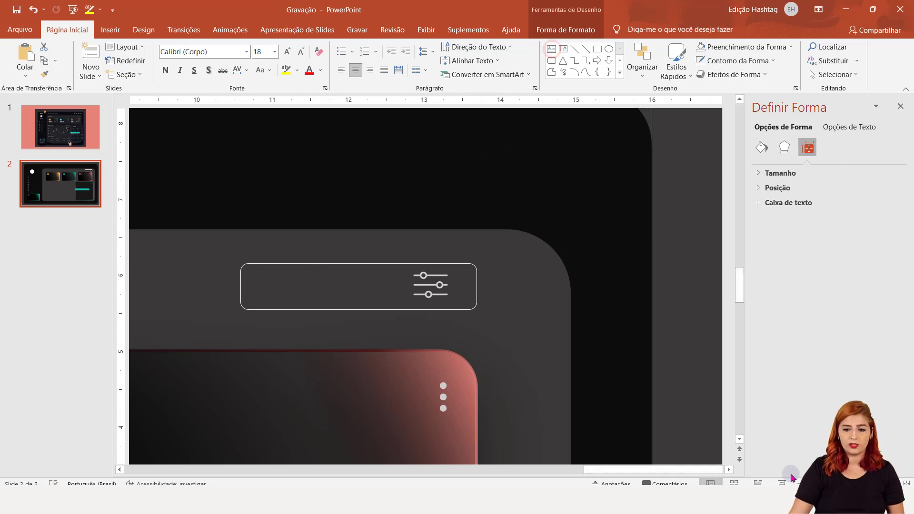
scroll(524, 266, down, 10)
click(511, 265)
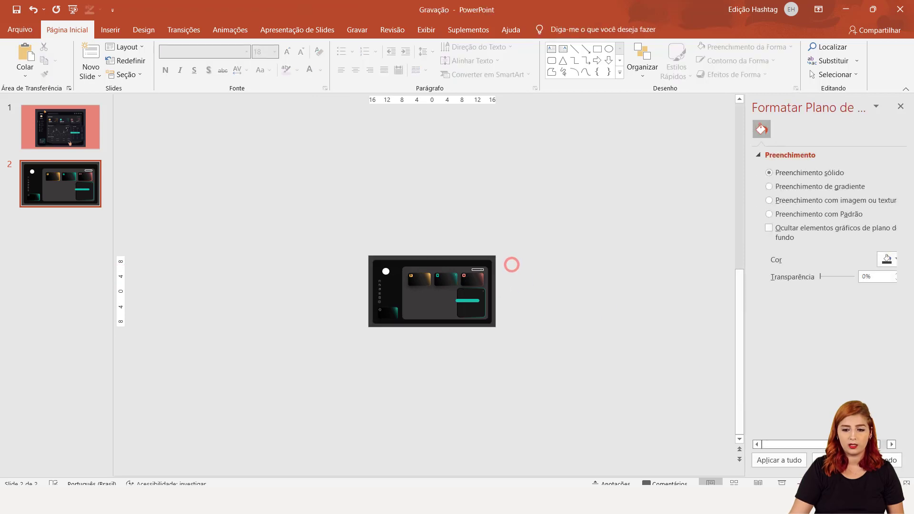
scroll(432, 291, up, 10)
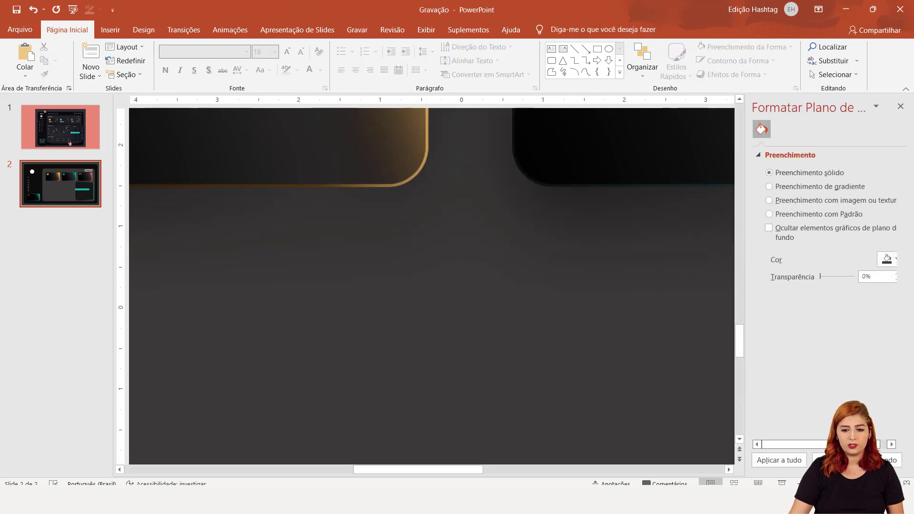
drag(548, 470, 669, 469)
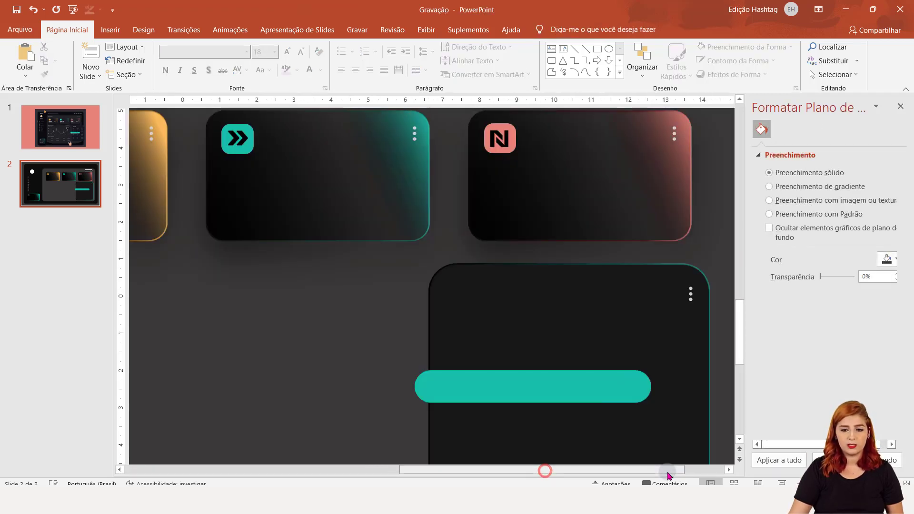
scroll(680, 416, up, 1)
scroll(680, 415, up, 1)
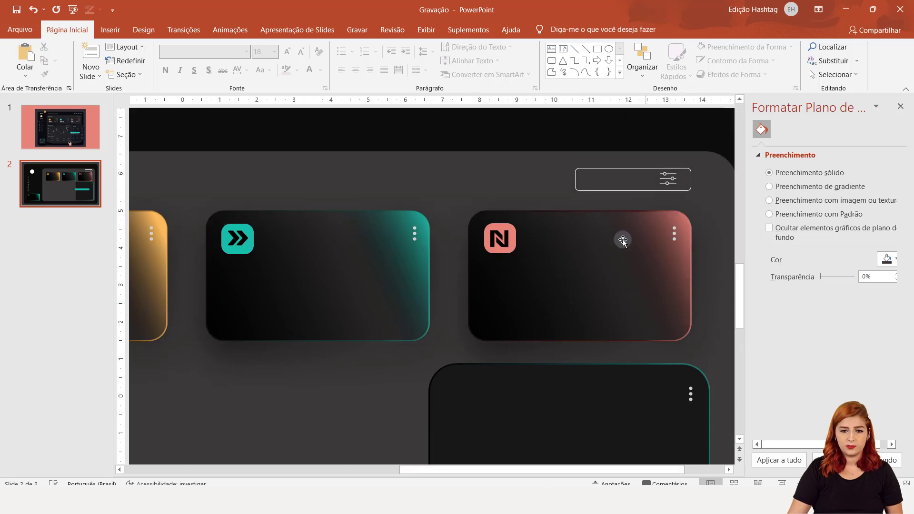
click(552, 50)
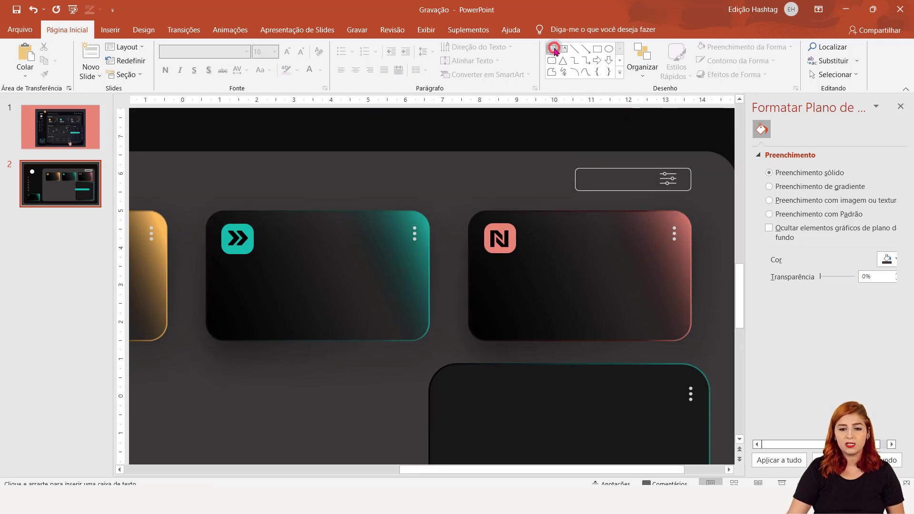
click(620, 73)
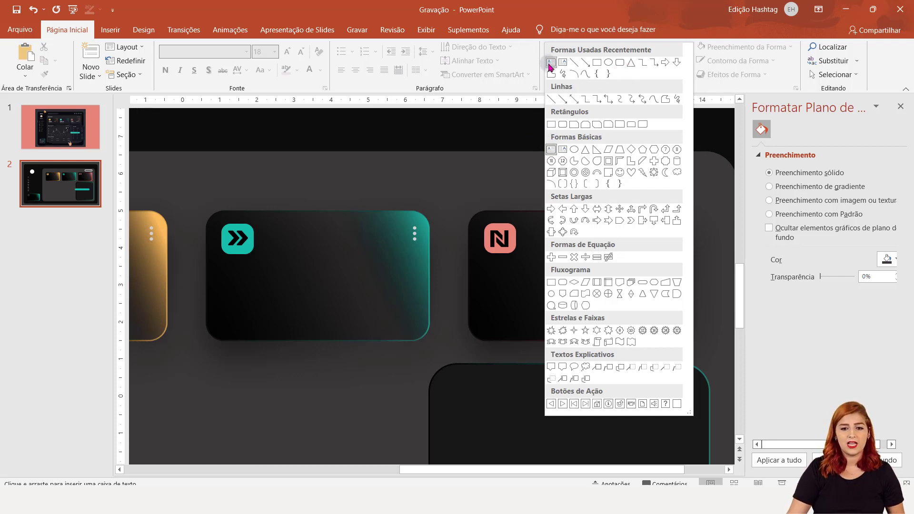
click(551, 62)
click(551, 49)
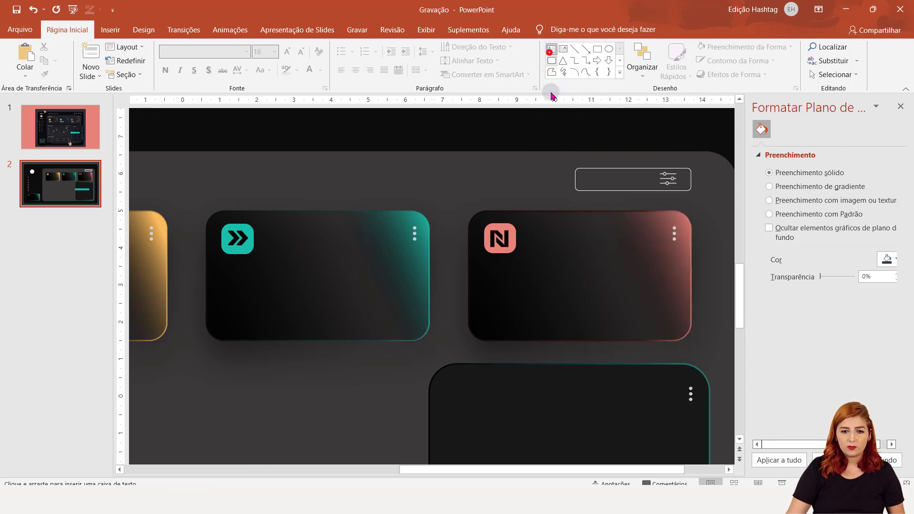
drag(537, 169, 630, 188)
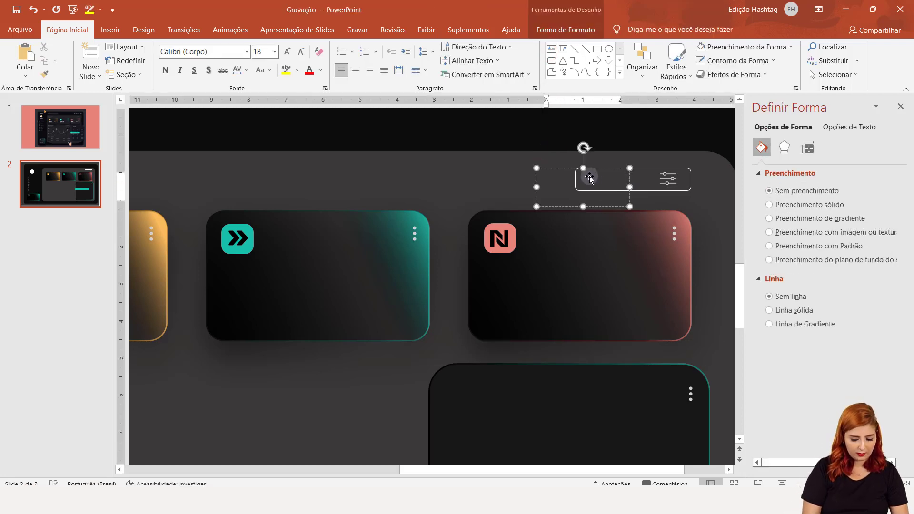
text(FILTROS)
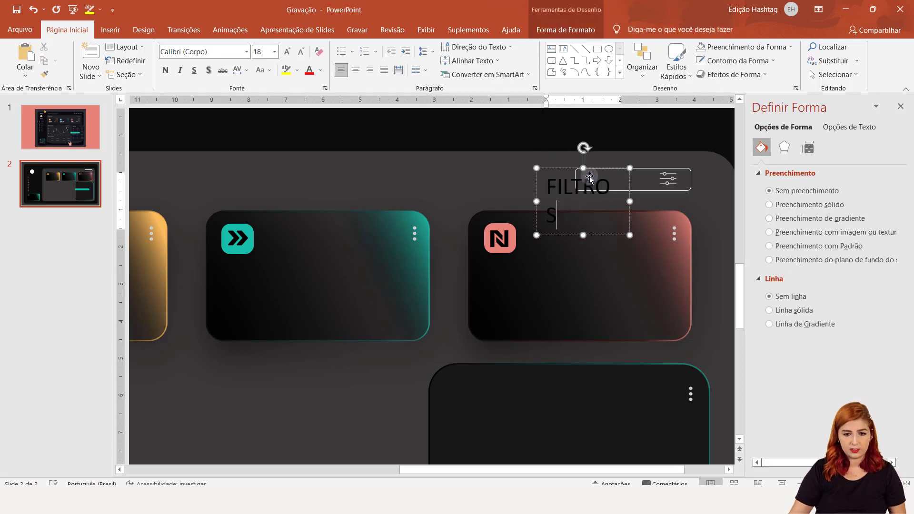
Format the label in Montserrat, smaller, sentence case 'Filtros', white and bold.
double_click(589, 190)
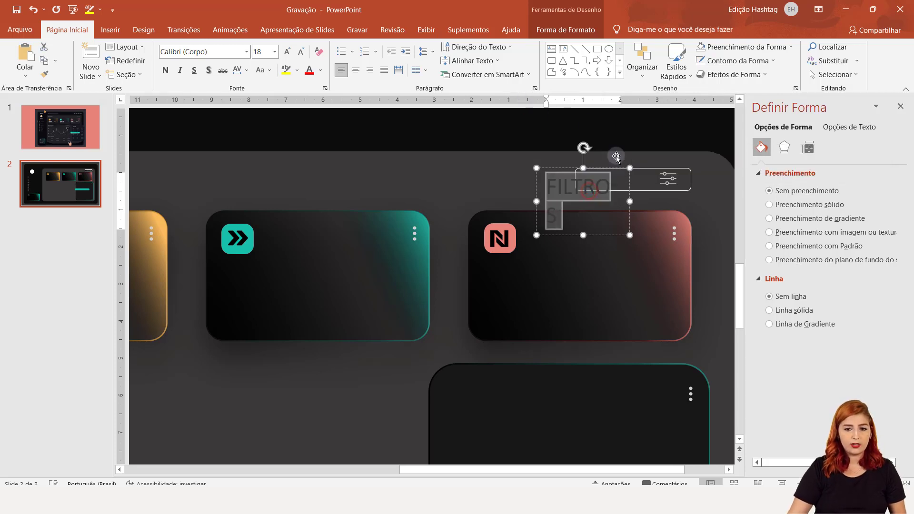
click(202, 52)
text(Mon)
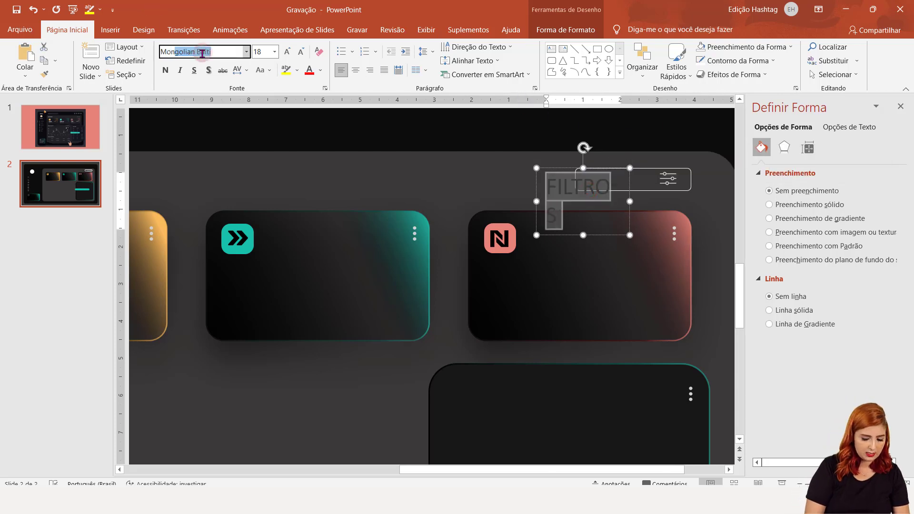
text(tserrat)
key(Return)
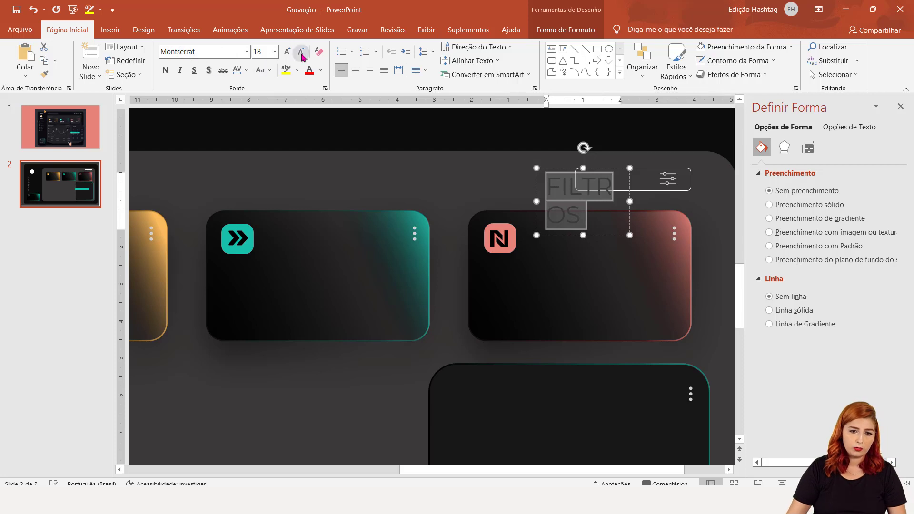
click(303, 51)
click(304, 50)
click(304, 51)
click(304, 51)
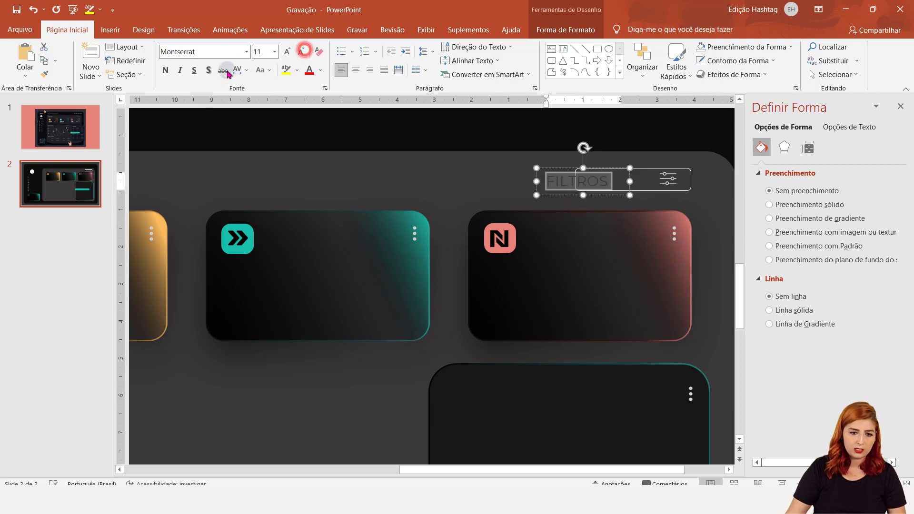
click(260, 70)
click(299, 85)
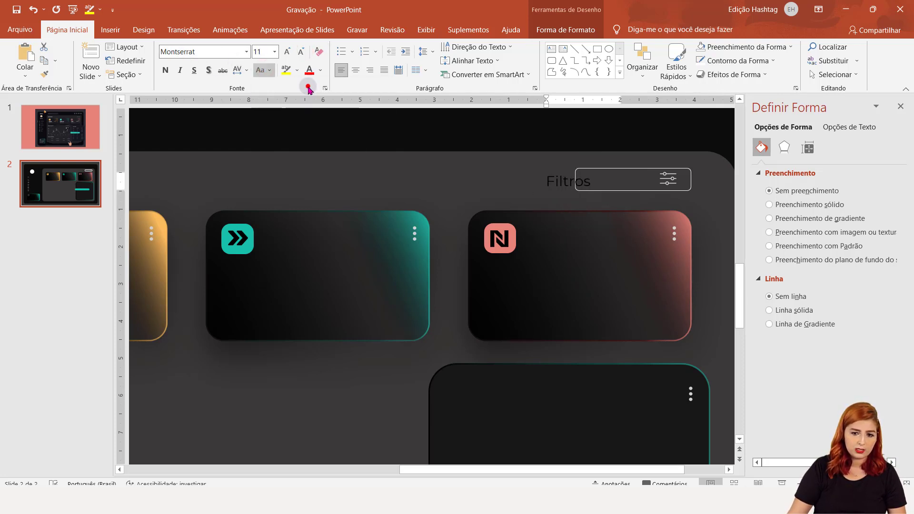
click(319, 70)
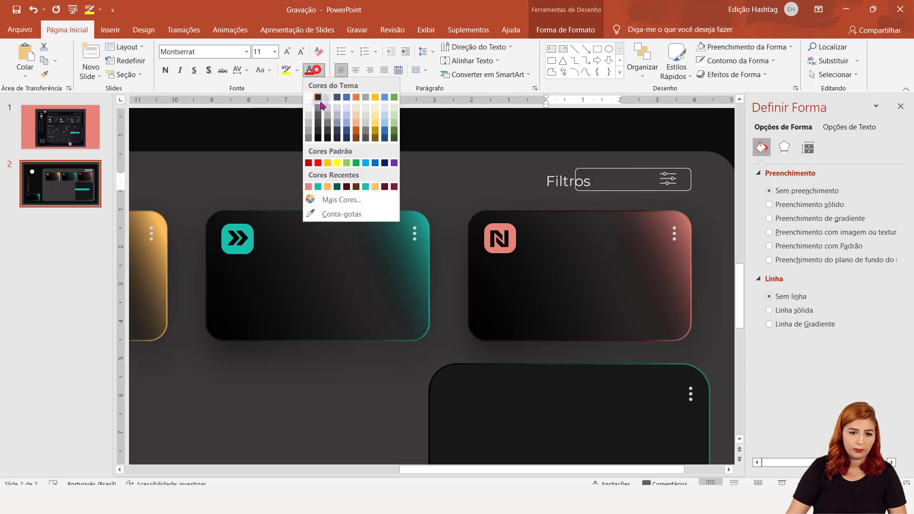
click(309, 98)
click(165, 70)
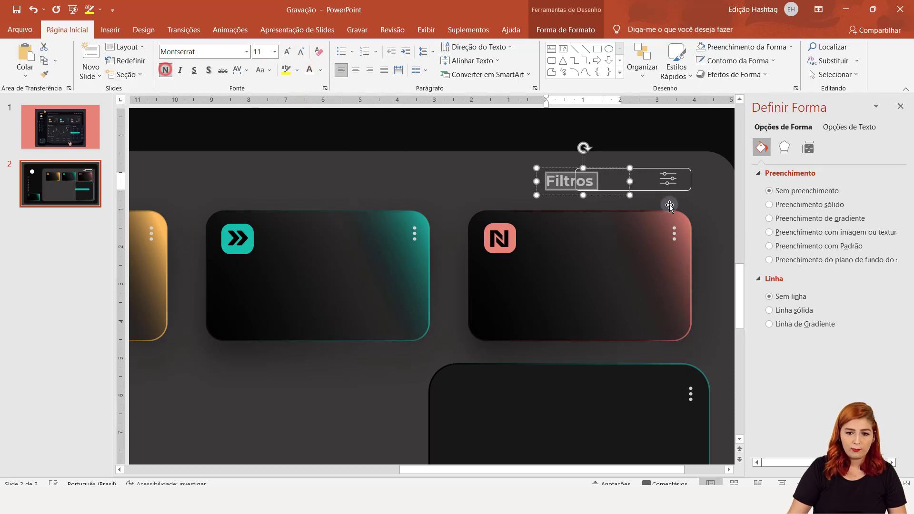
Reduce the Filtros label to 9 pt and centre it inside the button.
click(630, 196)
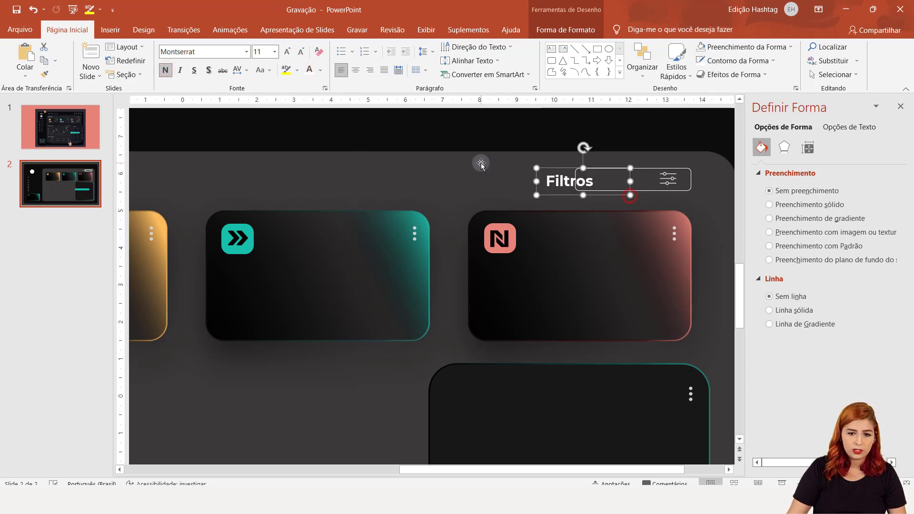
double_click(571, 180)
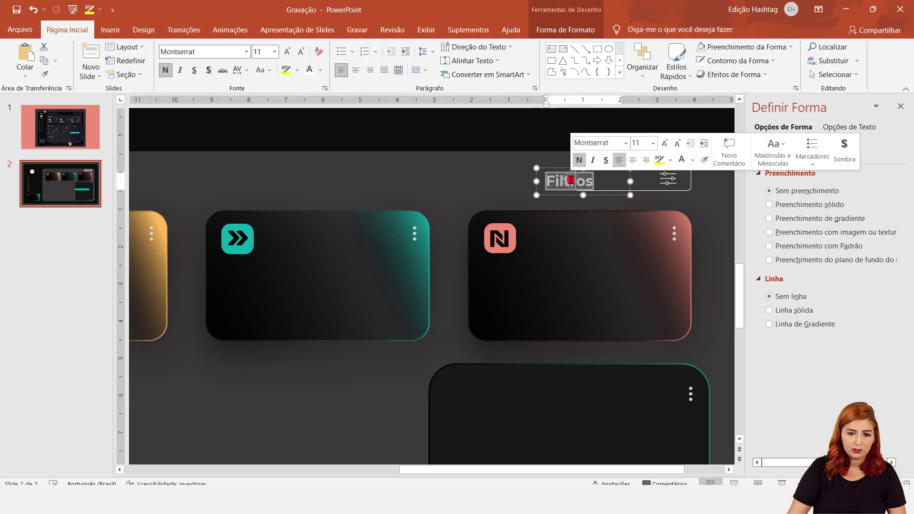
click(300, 51)
click(301, 51)
click(300, 51)
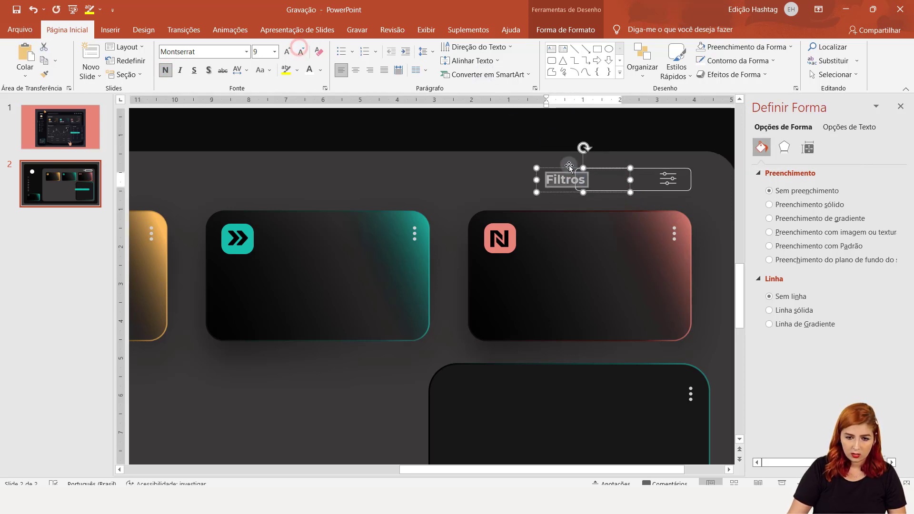
drag(570, 165, 635, 165)
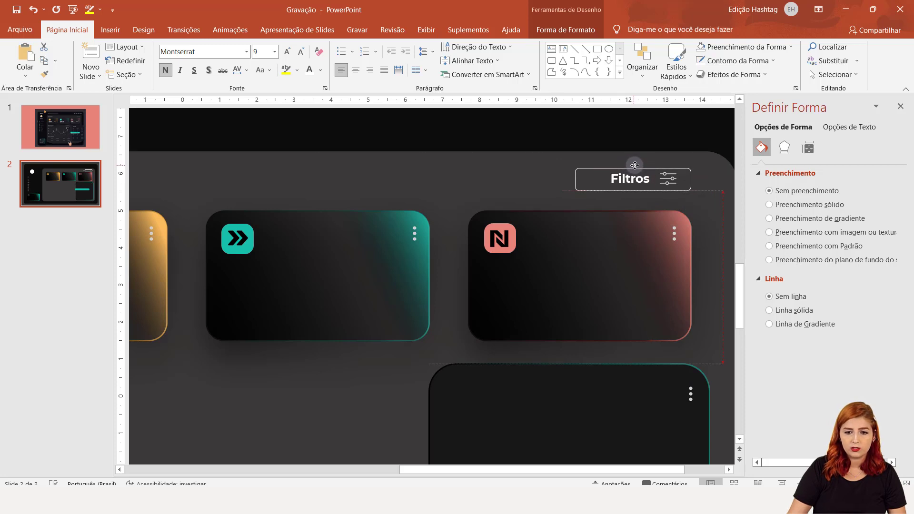
Pull the button outline's left edge in toward the Filtros label, undoing an accidental panel shift.
click(581, 179)
click(579, 180)
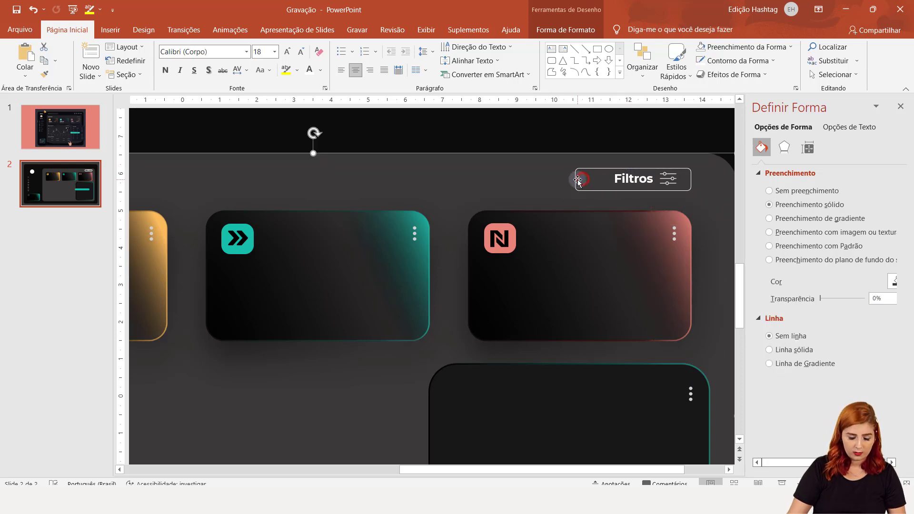
key(ctrl+z)
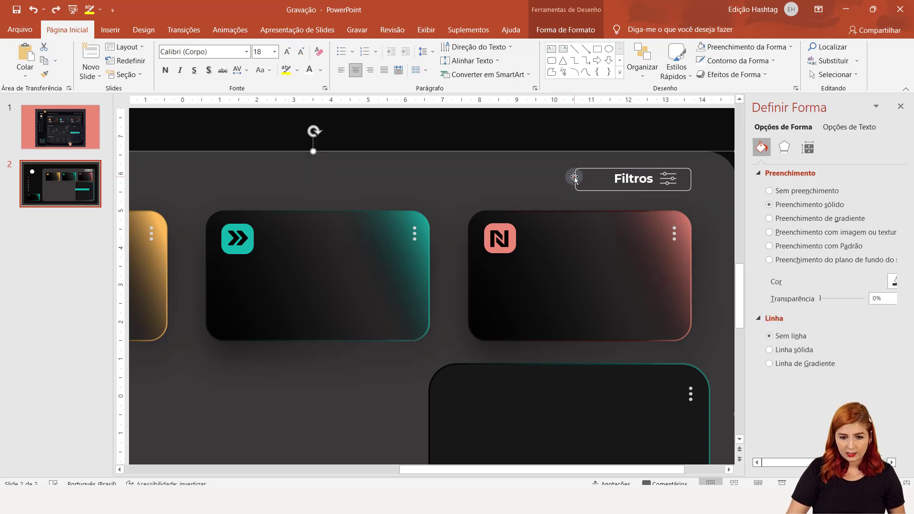
click(608, 168)
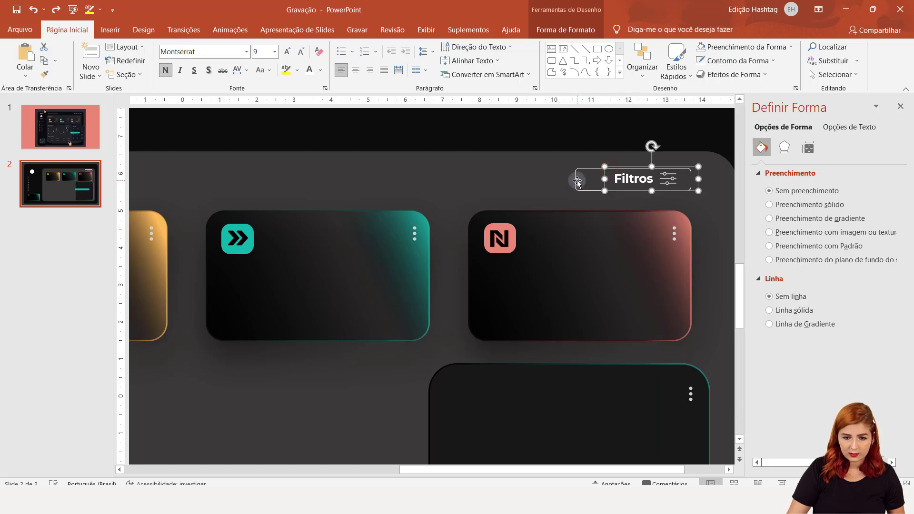
click(577, 181)
click(575, 180)
mouse_move(575, 180)
mouse_down()
mouse_move(606, 179)
mouse_move(598, 182)
mouse_up()
Change the Filtros label from bold to Montserrat SemiBold.
double_click(656, 178)
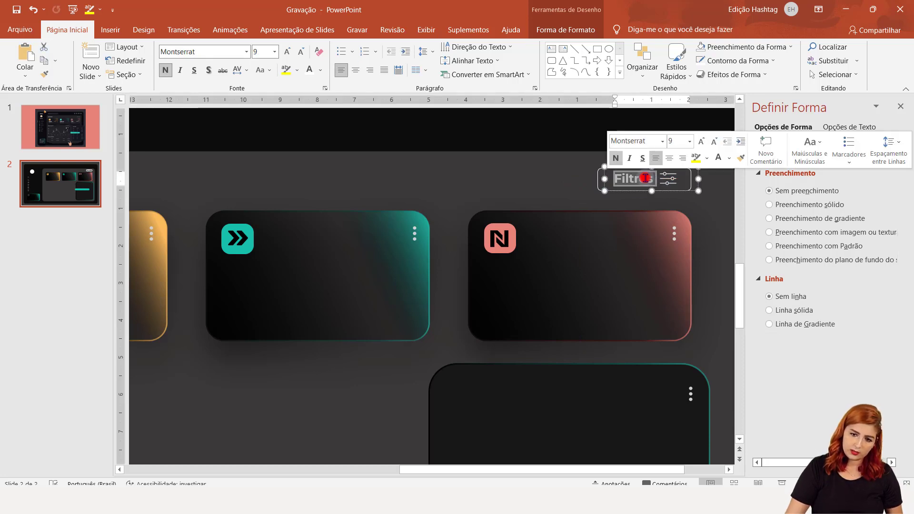
click(615, 158)
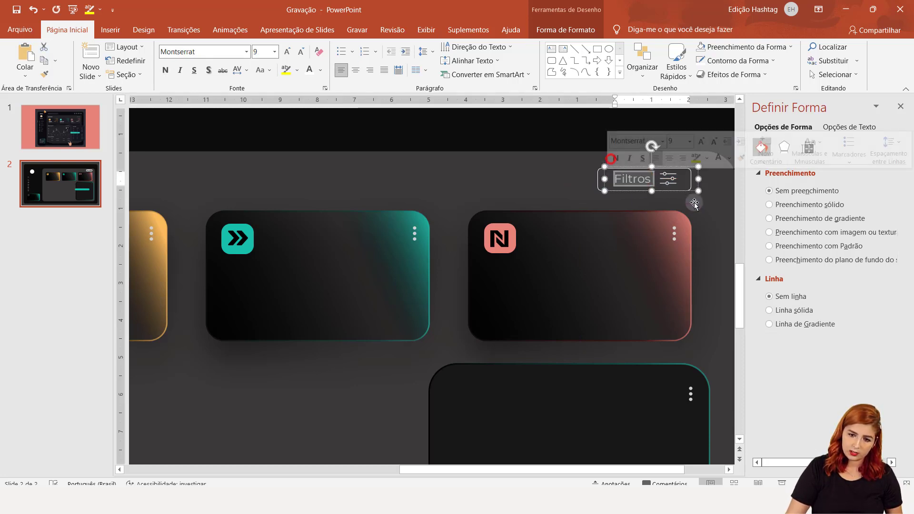
click(653, 142)
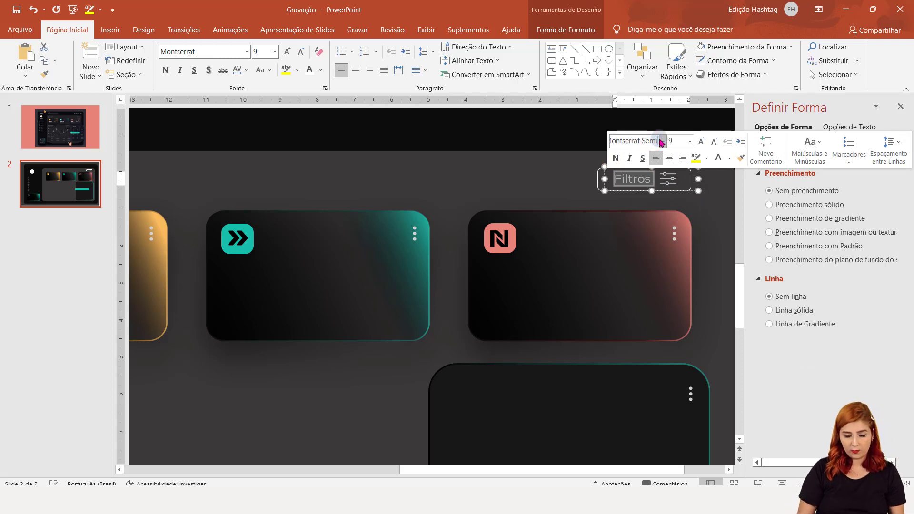
key(Return)
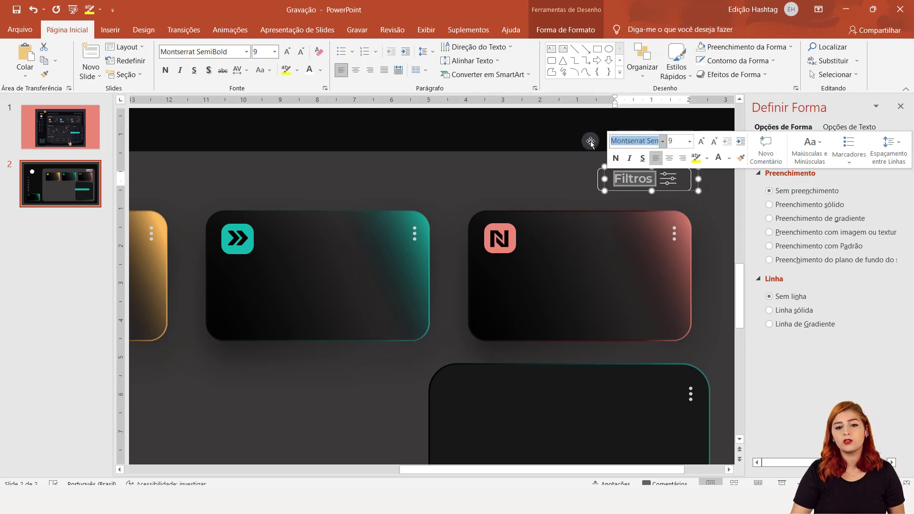
click(583, 135)
click(645, 178)
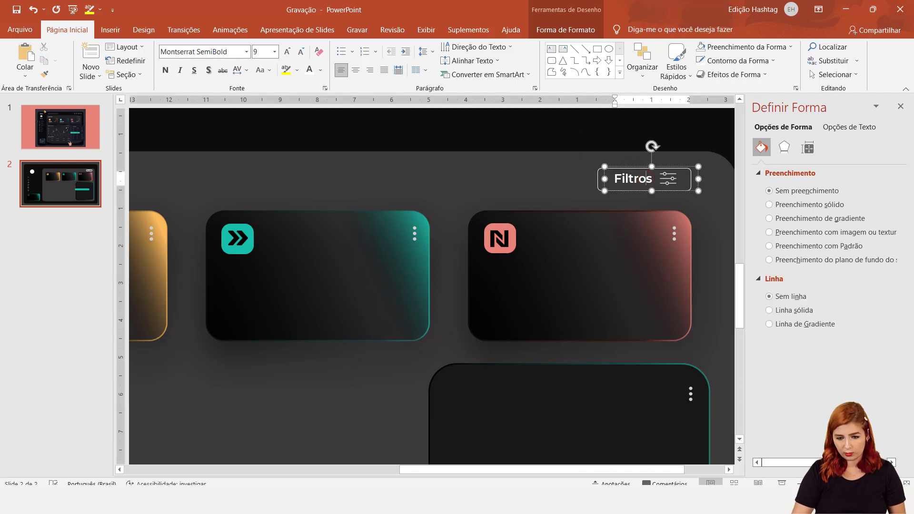
Deselect everything and switch to slide 1's reference dashboard.
scroll(646, 178, down, 5)
click(665, 252)
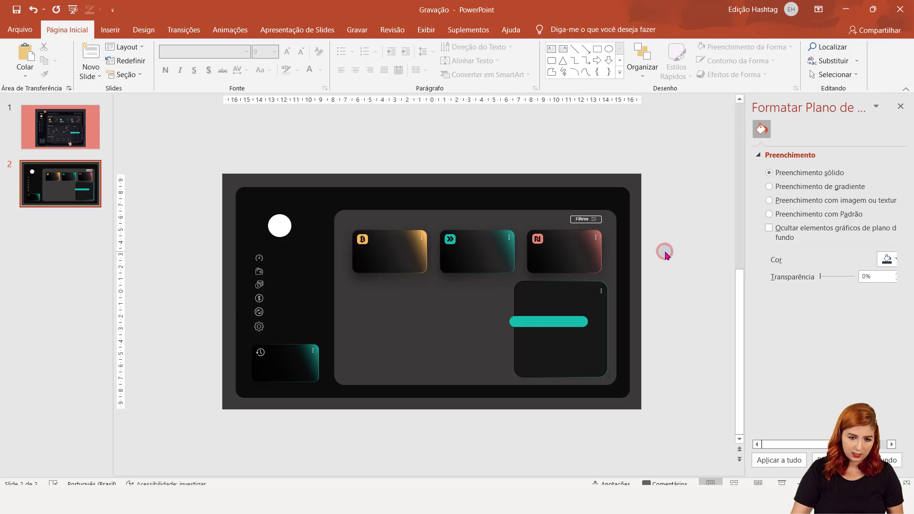
click(75, 106)
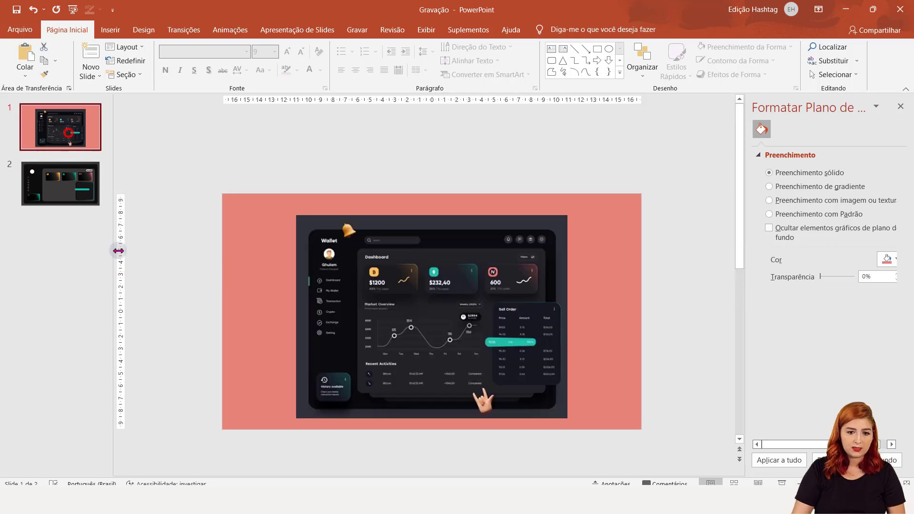
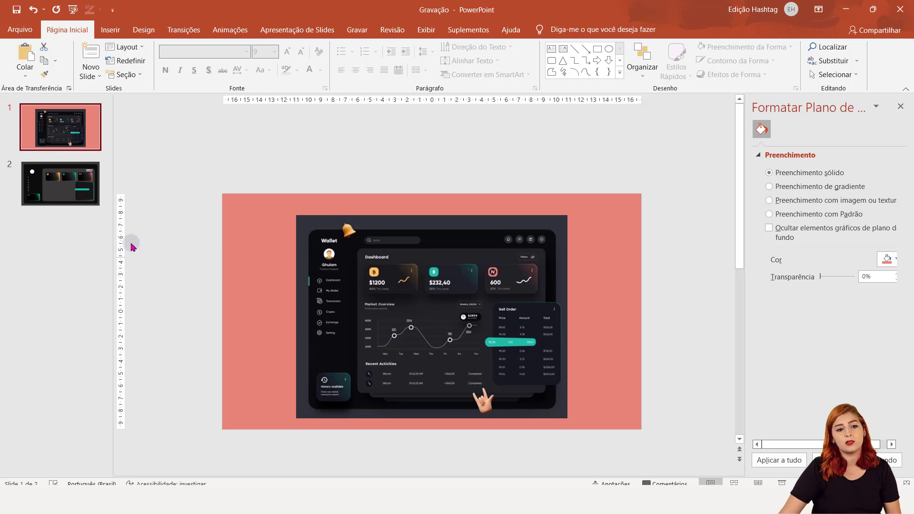
Study the reference wallet dashboard on slide 1 up close, then return to unfinished slide 2.
click(85, 177)
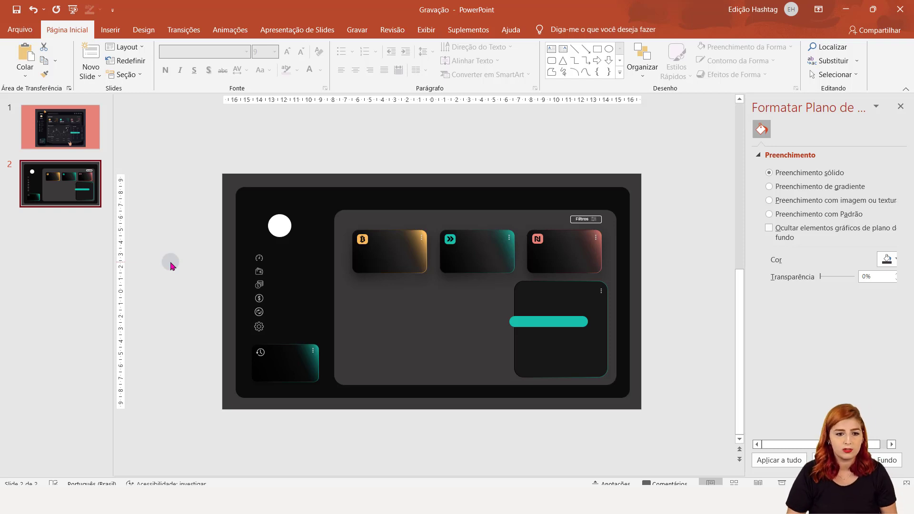
click(59, 145)
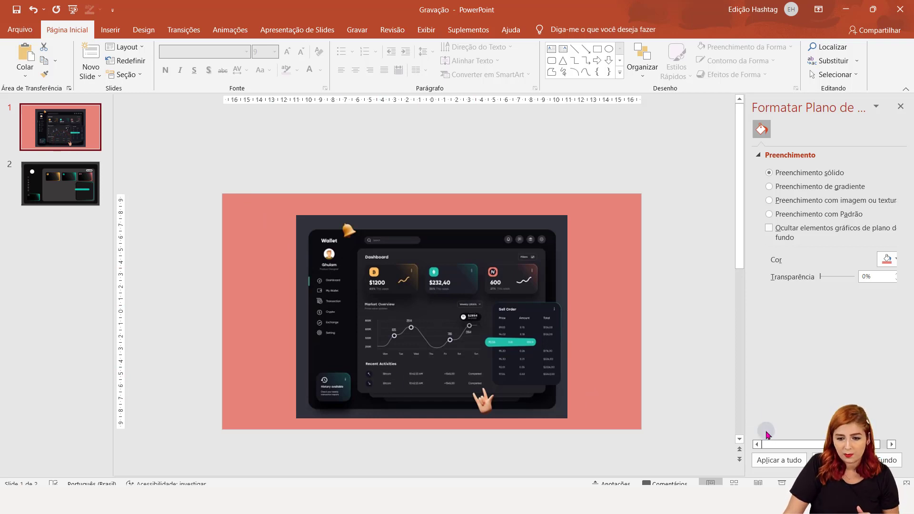
ctrl+scroll(362, 400, up, 1)
ctrl+scroll(352, 405, up, 1)
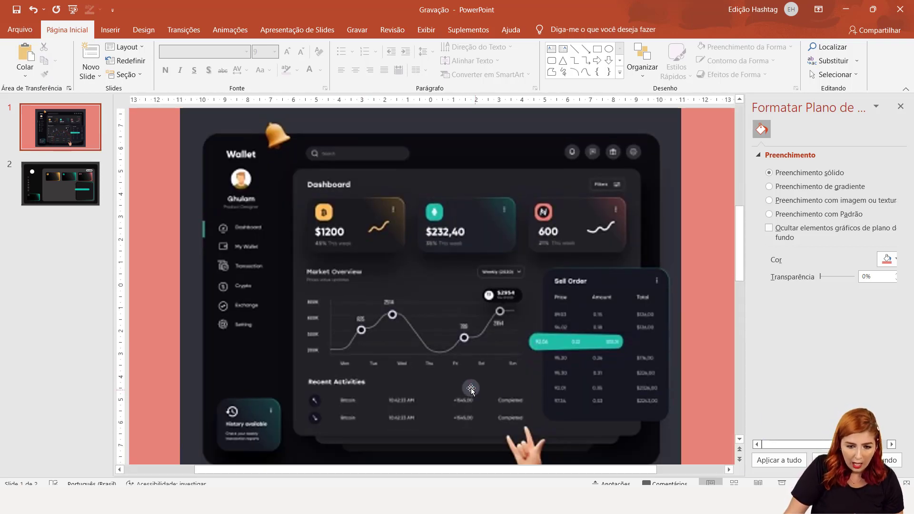
ctrl+scroll(341, 411, up, 1)
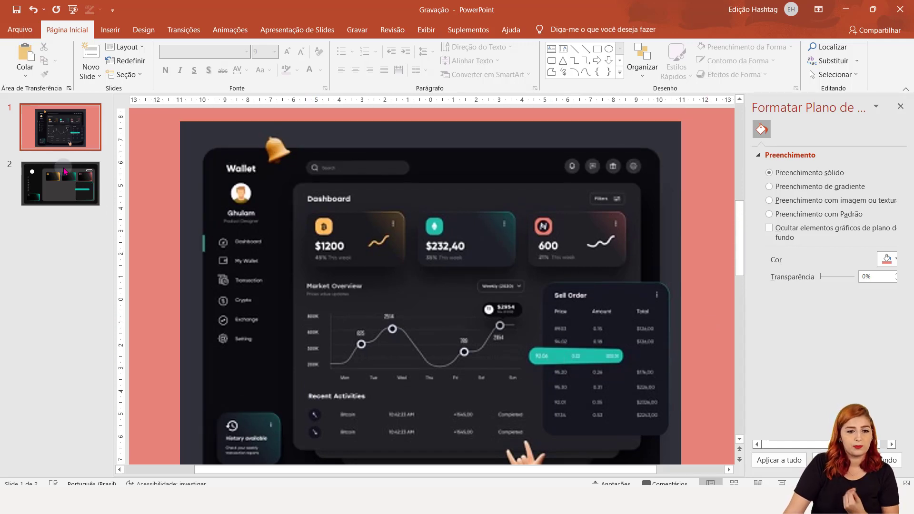
click(67, 184)
scroll(466, 353, down, 2)
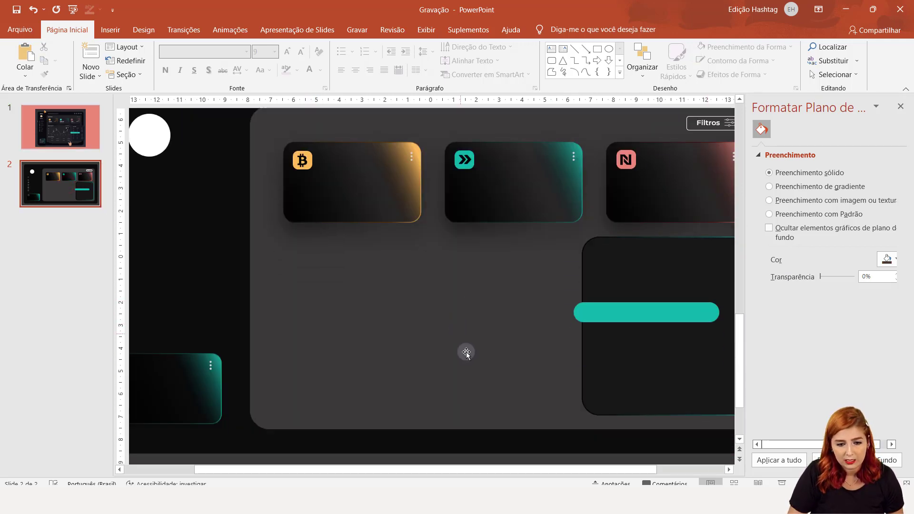
scroll(429, 286, down, 5)
scroll(428, 286, up, 3)
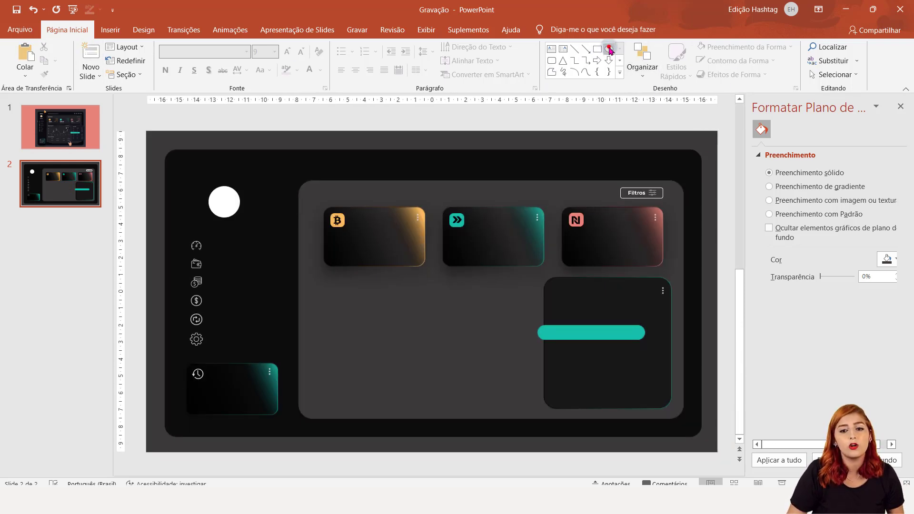
Draw a small oval circle on the grey panel below the coin cards.
click(609, 48)
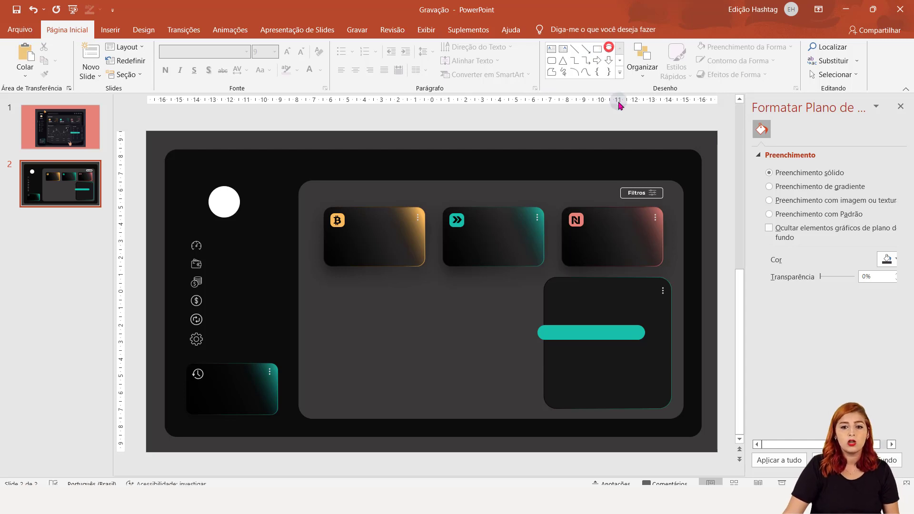
click(619, 72)
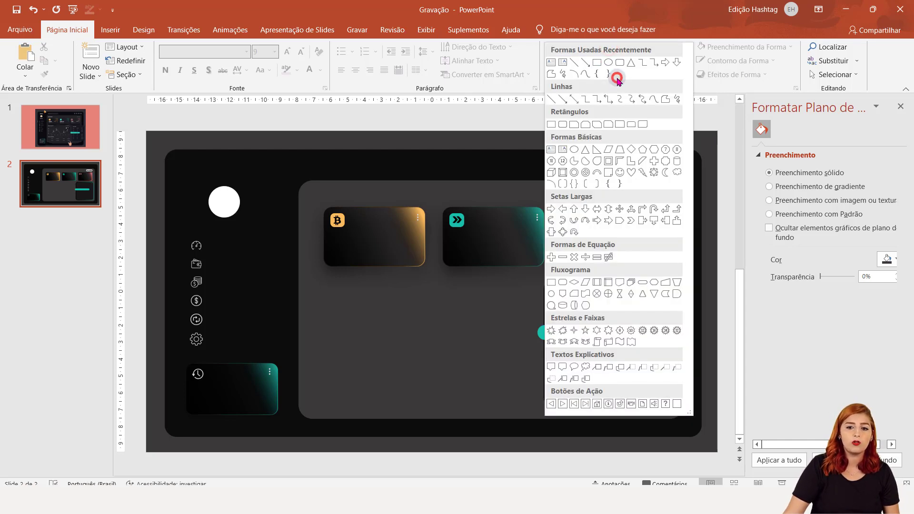
click(519, 87)
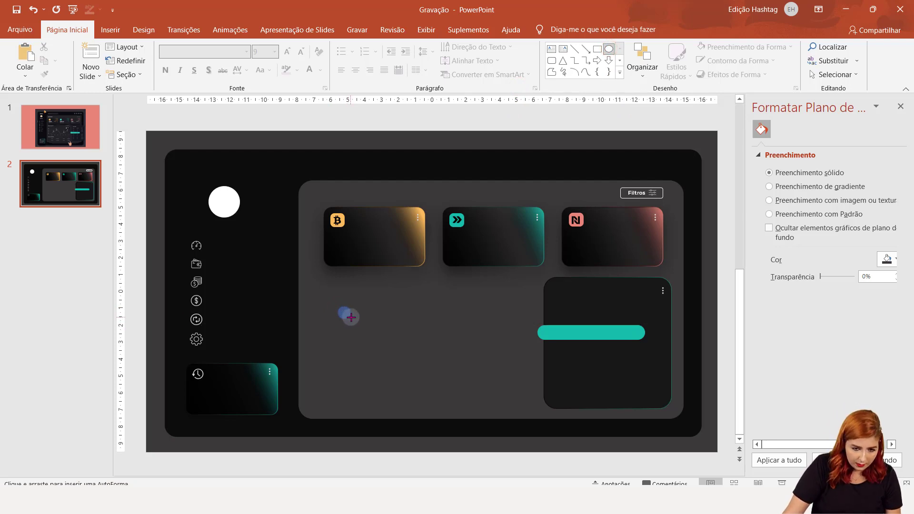
mouse_move(351, 317)
mouse_down()
mouse_move(338, 306)
mouse_move(332, 370)
mouse_up()
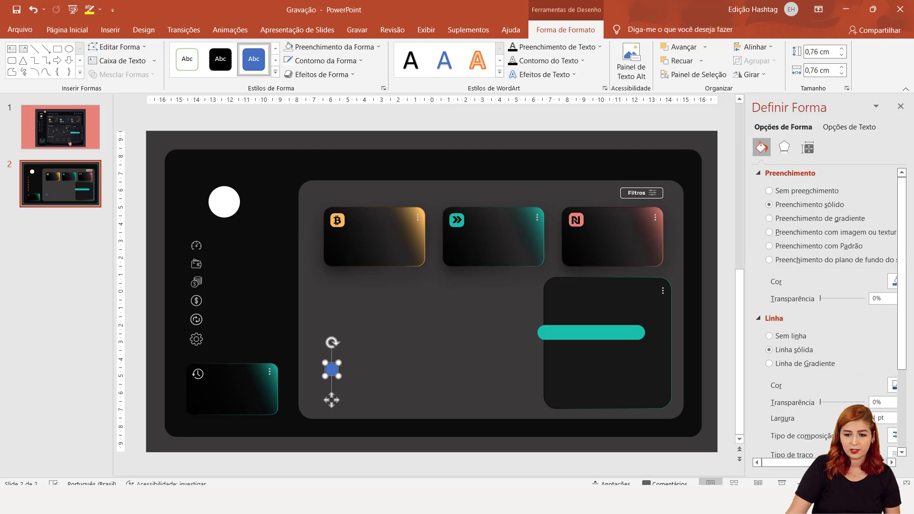
scroll(211, 413, up, 1)
scroll(212, 413, up, 1)
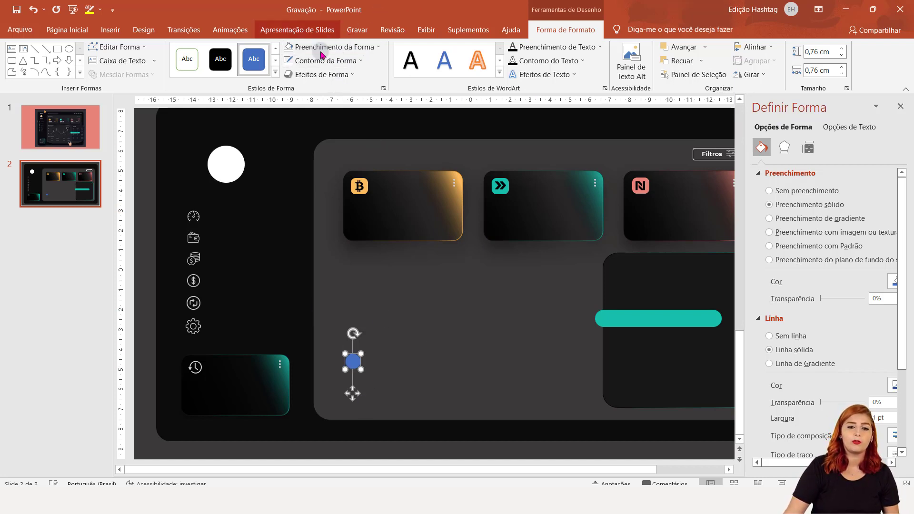
Remove the circle's outline and fill it dark grey (Background 2, 90% darker).
click(328, 61)
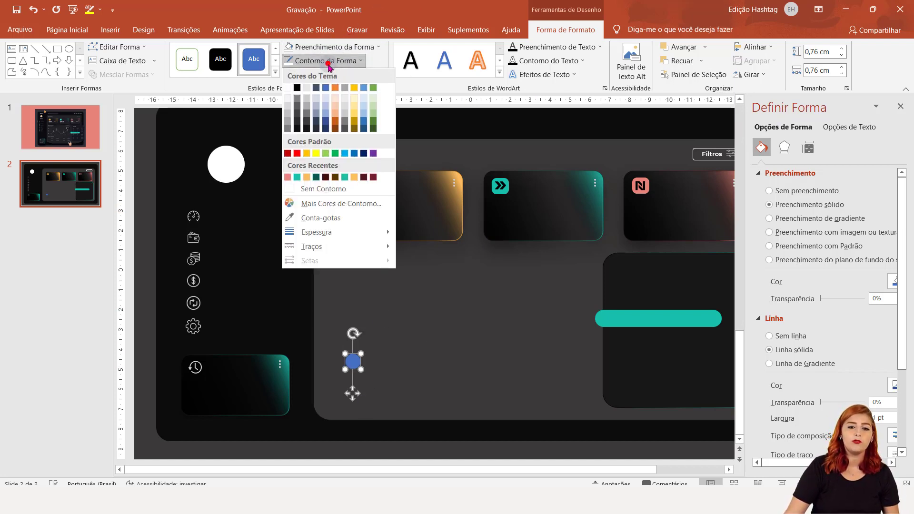
click(333, 189)
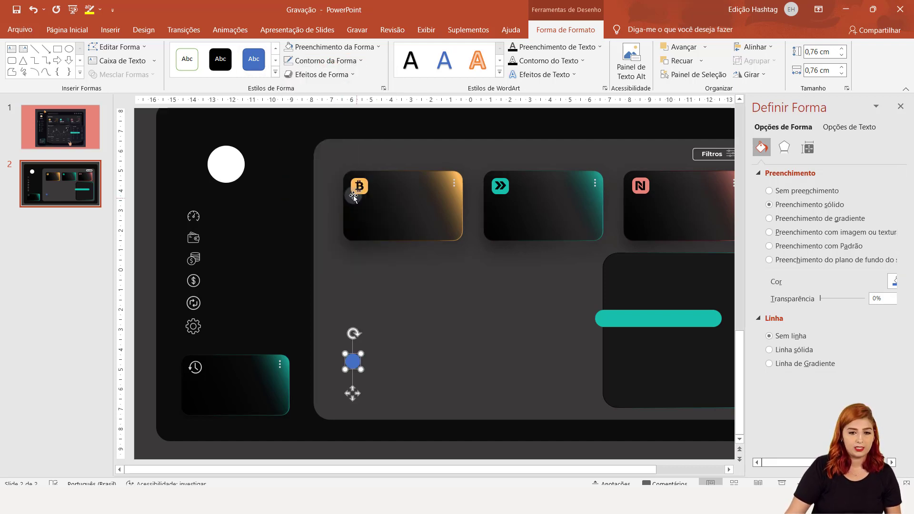
click(358, 50)
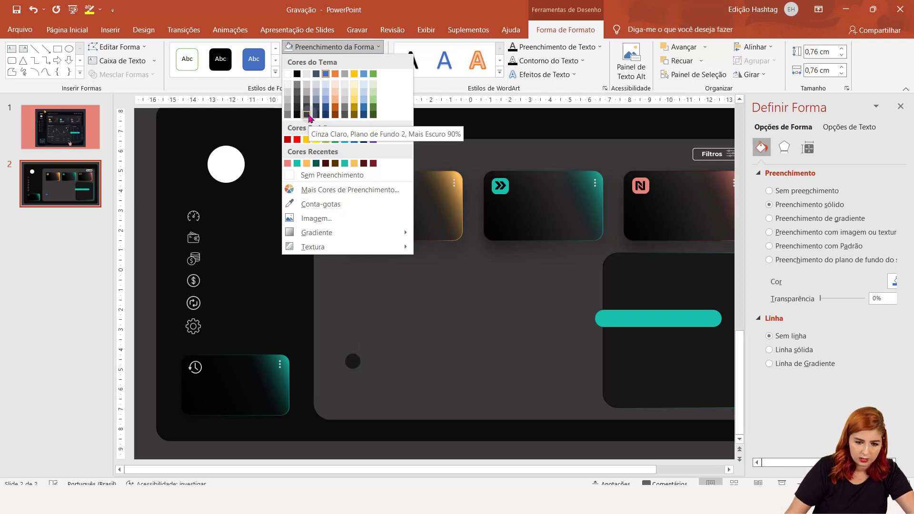
click(307, 114)
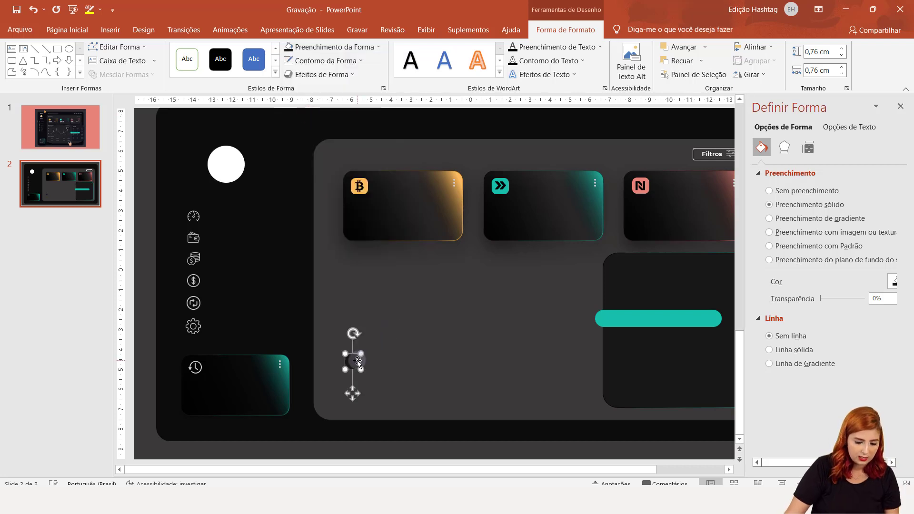
click(70, 140)
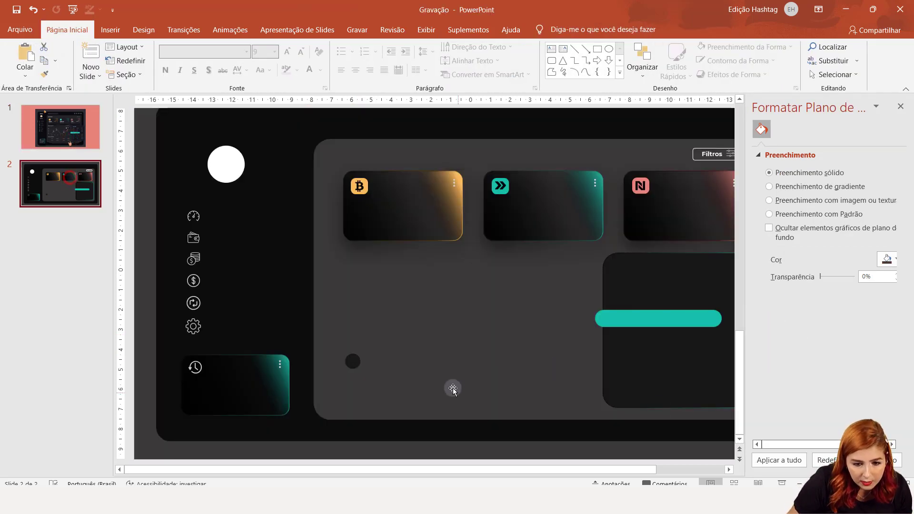
Duplicate the small dark circle directly below the original.
click(352, 362)
mouse_move(351, 372)
mouse_down()
mouse_move(361, 378)
mouse_move(352, 395)
mouse_up()
click(376, 355)
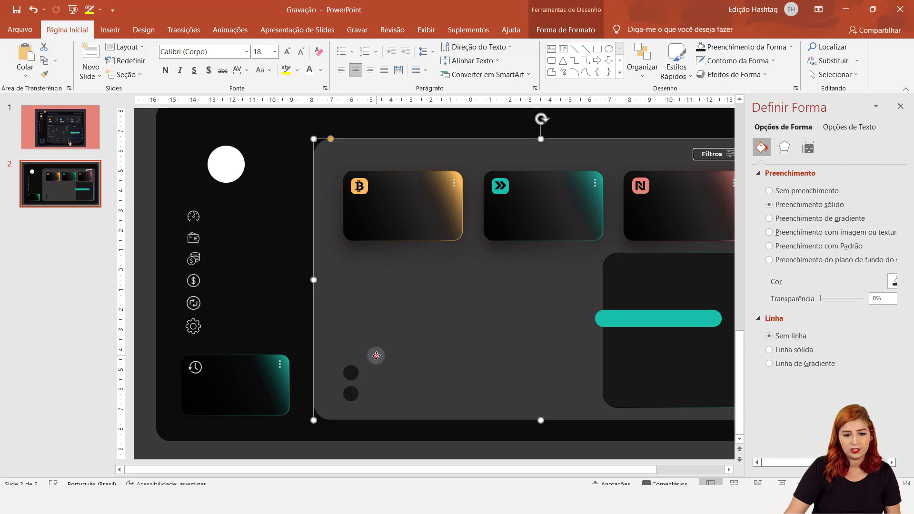
click(352, 374)
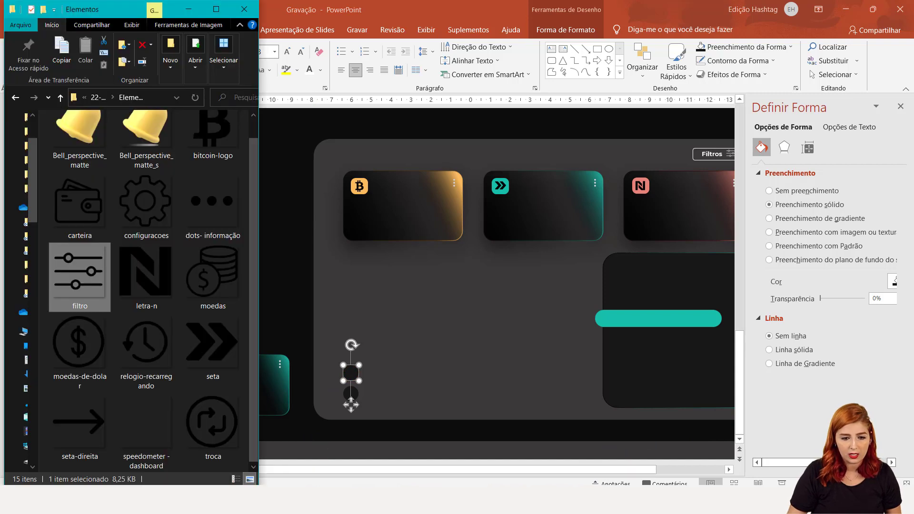
Bring the seta-direita.png arrow icon from File Explorer onto the slide and resize it to 0.78 cm.
scroll(295, 164, up, 2)
scroll(300, 143, up, 3)
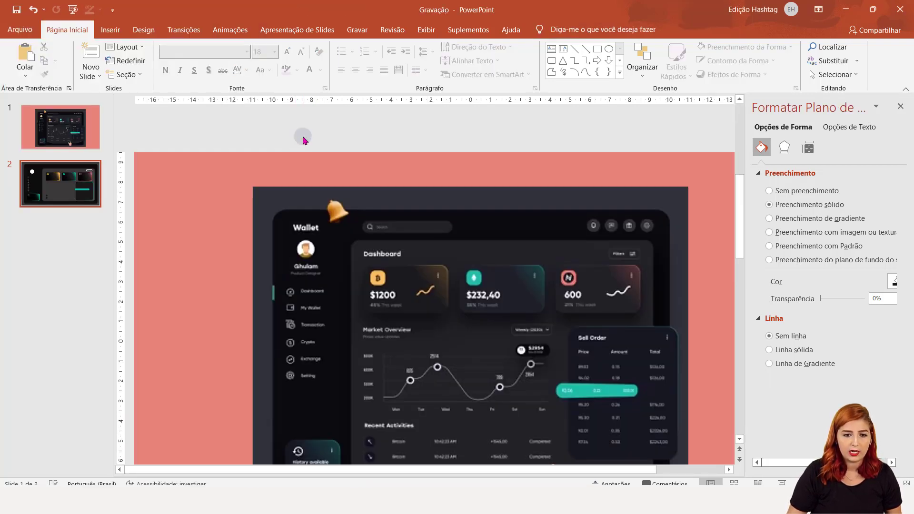
click(98, 193)
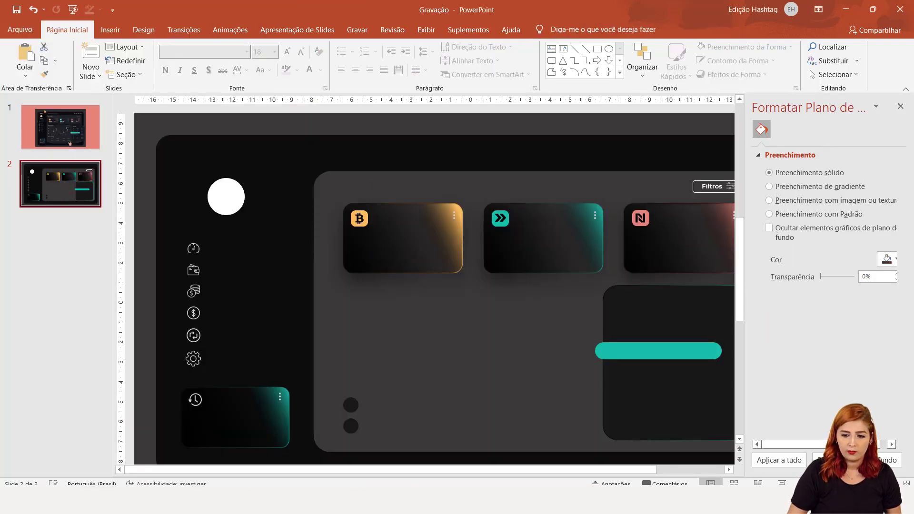
scroll(428, 286, down, 5)
click(543, 178)
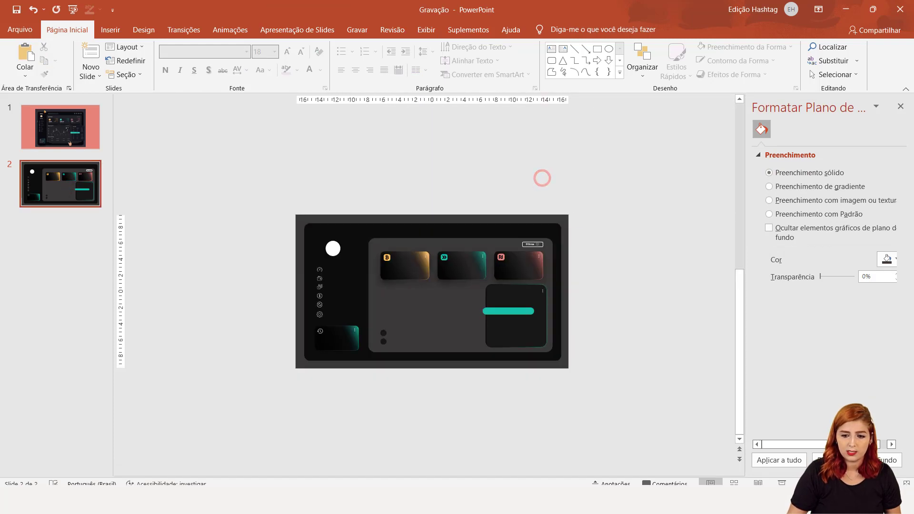
scroll(433, 292, up, 3)
scroll(363, 281, down, 1)
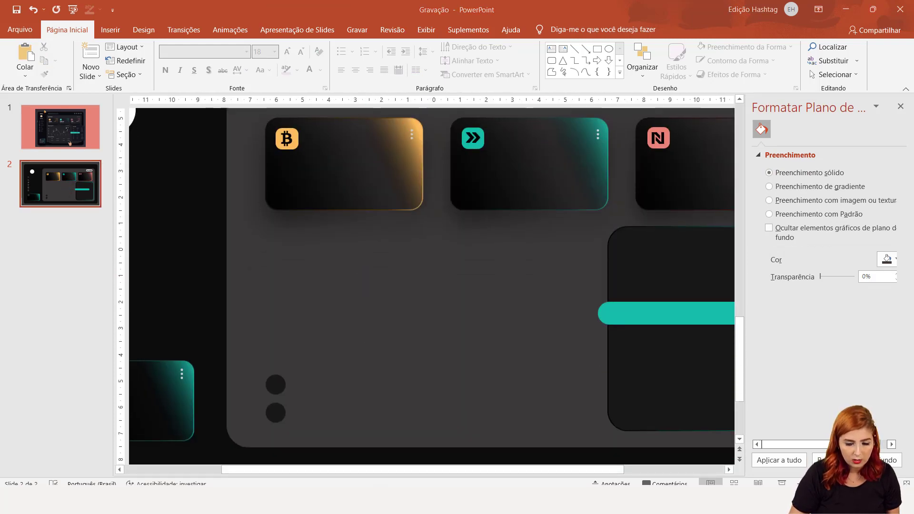
key(alt+Tab)
drag(91, 424, 393, 395)
mouse_move(608, 117)
mouse_down()
mouse_move(294, 425)
mouse_move(404, 399)
mouse_move(362, 378)
mouse_up()
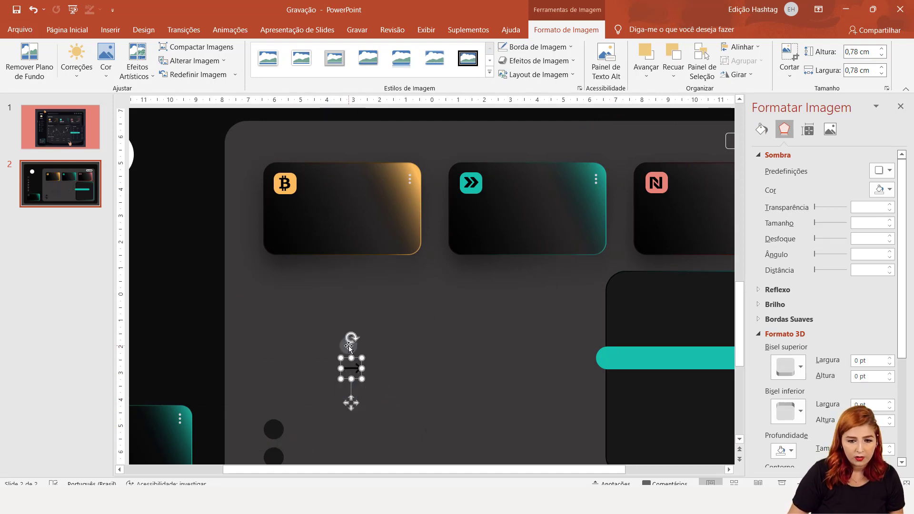
Rotate the arrow to point up-left, place it in the upper circle and recolour it light.
click(740, 75)
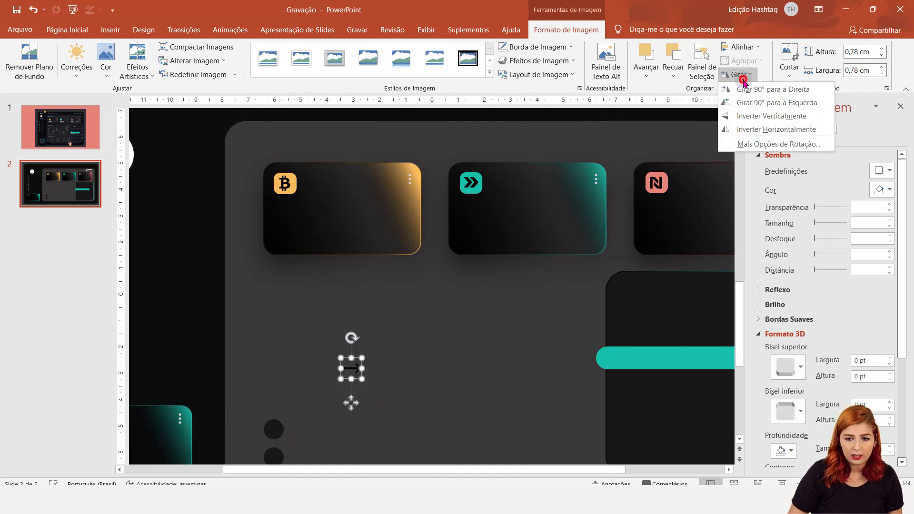
click(743, 79)
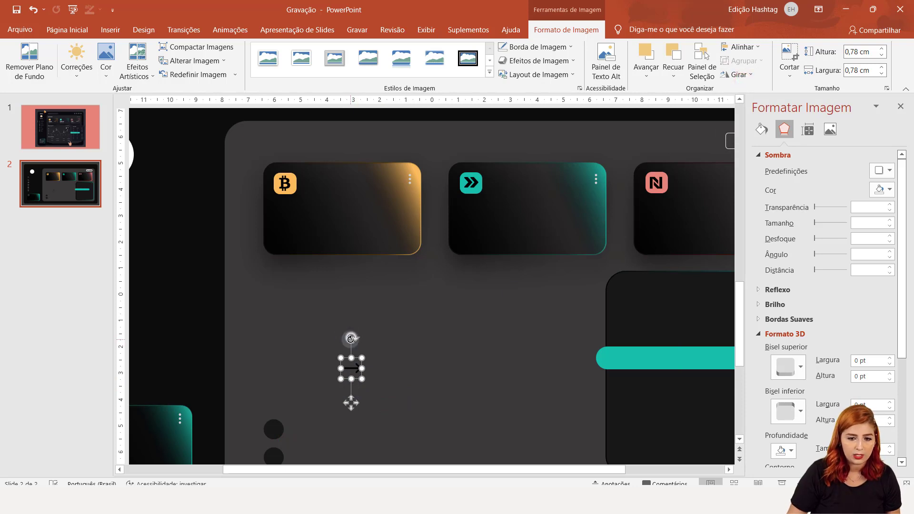
mouse_move(351, 339)
mouse_down()
mouse_move(351, 387)
mouse_move(328, 387)
mouse_move(358, 369)
mouse_move(274, 429)
mouse_up()
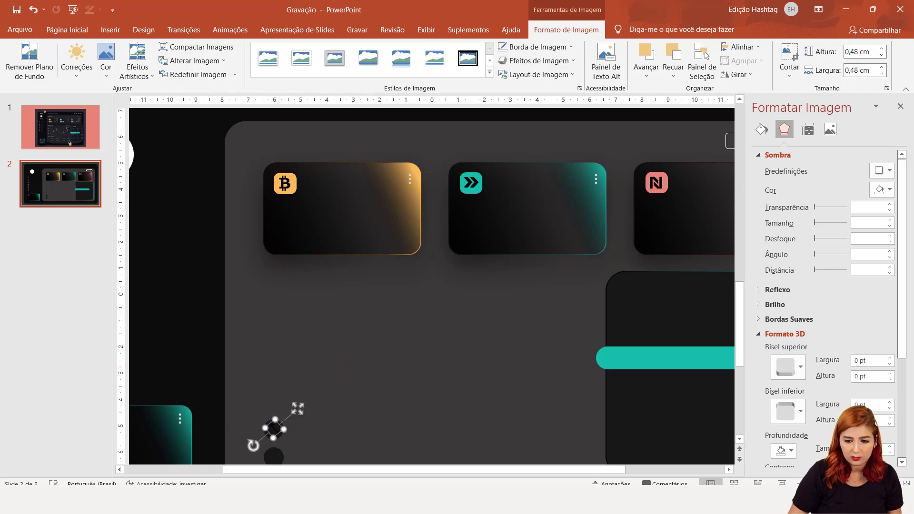
scroll(275, 429, up, 5)
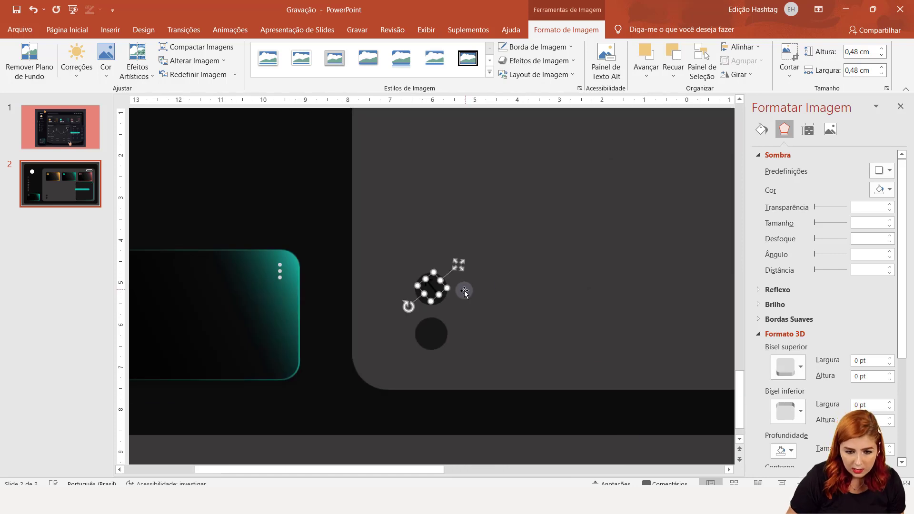
drag(449, 293, 431, 289)
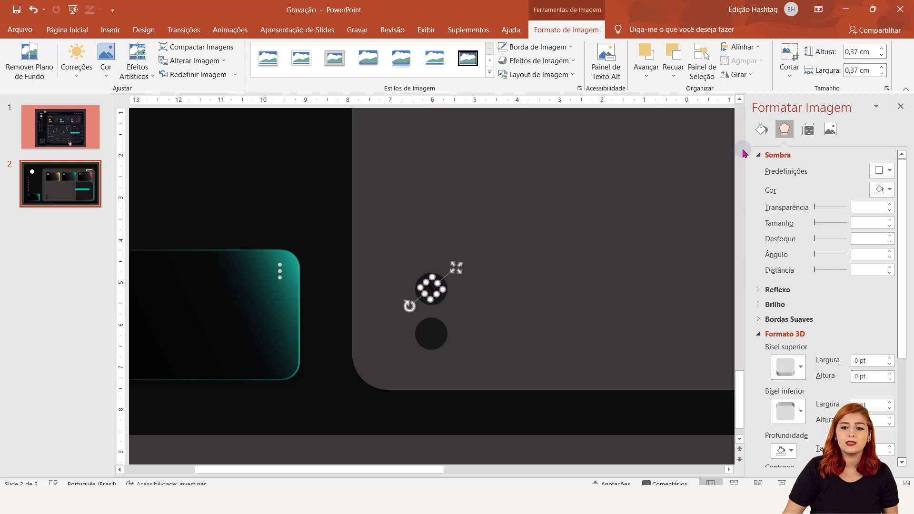
click(835, 129)
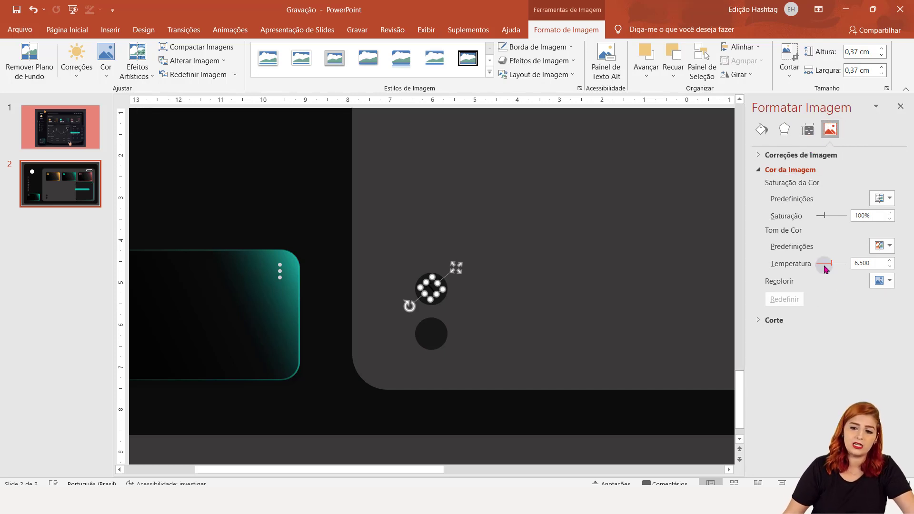
click(880, 281)
click(770, 306)
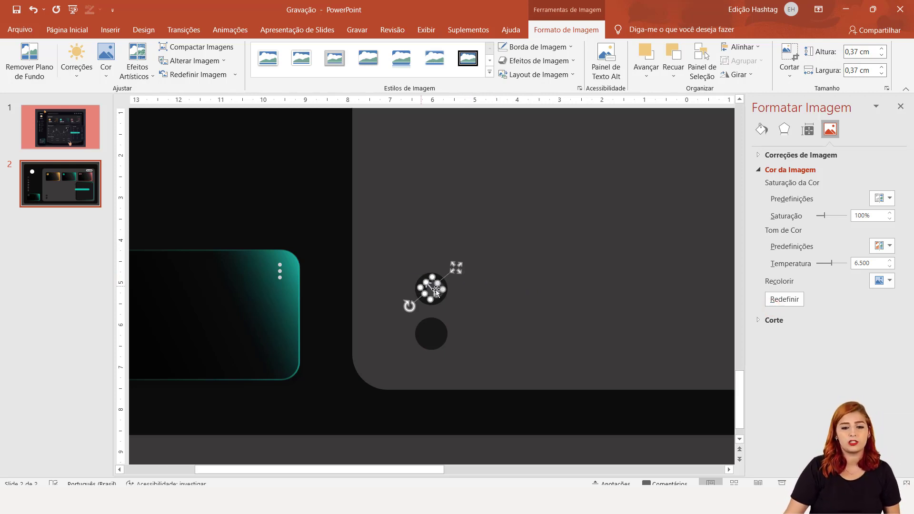
Place a copy of the arrow inside the lower dark circle, pointing down-right.
drag(433, 289, 451, 310)
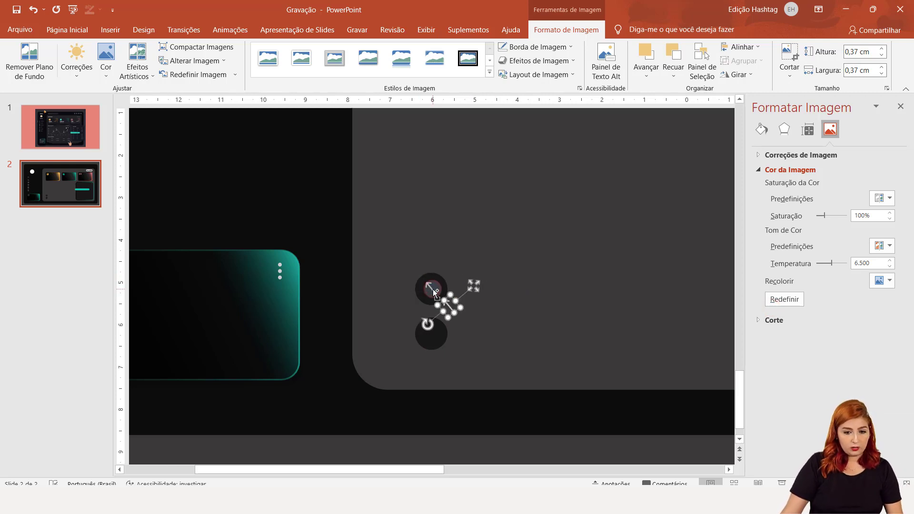
click(422, 325)
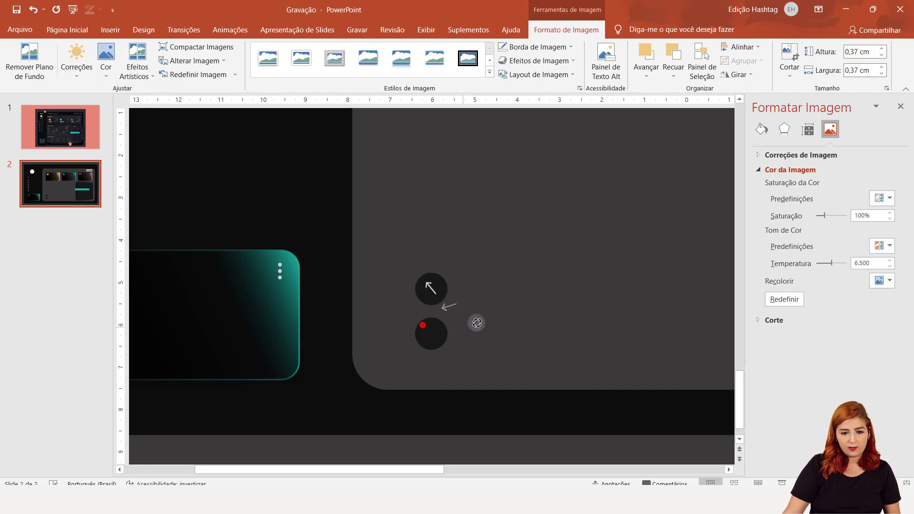
click(488, 280)
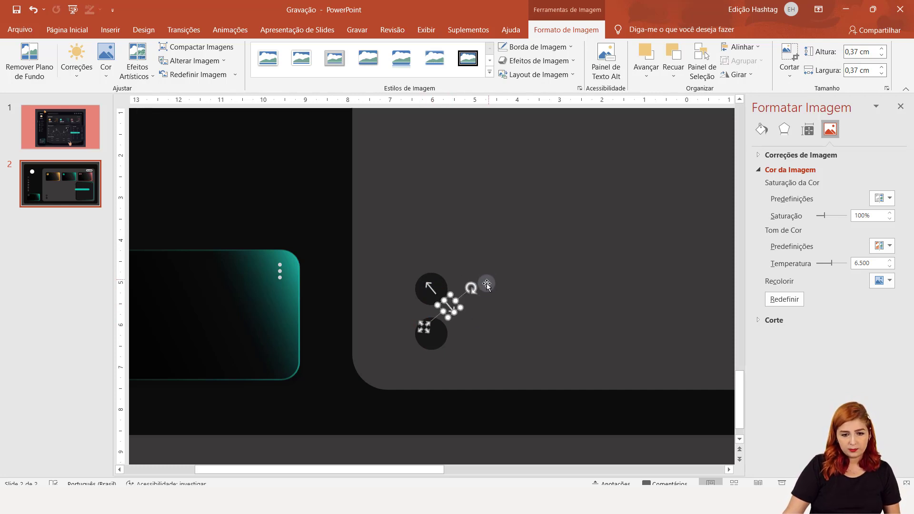
drag(422, 329, 403, 354)
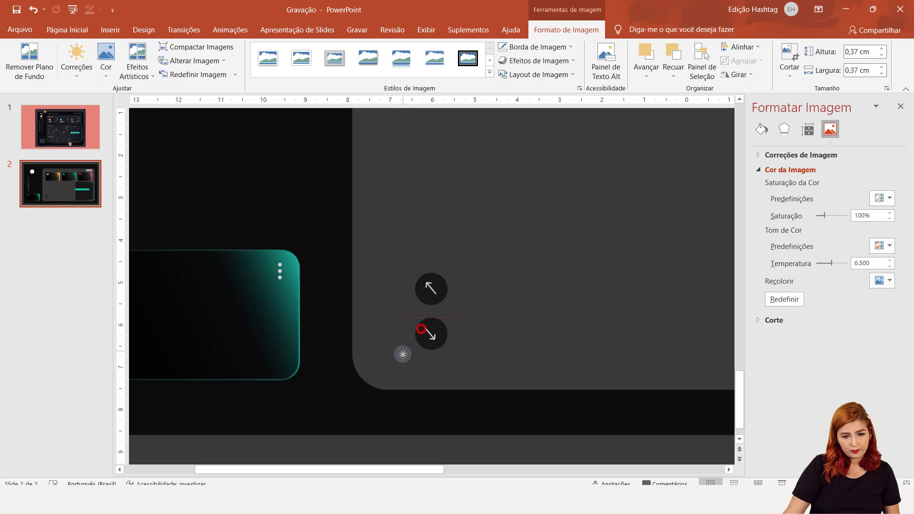
click(663, 232)
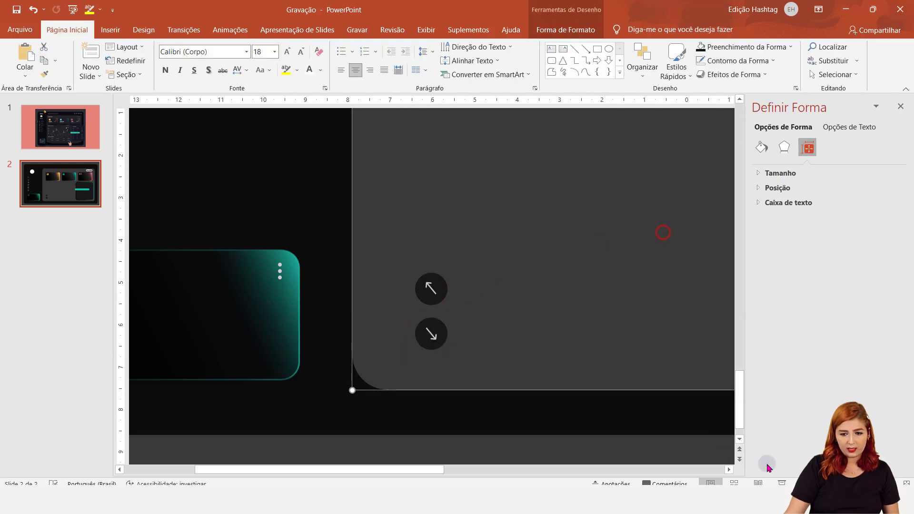
scroll(591, 281, down, 5)
click(596, 280)
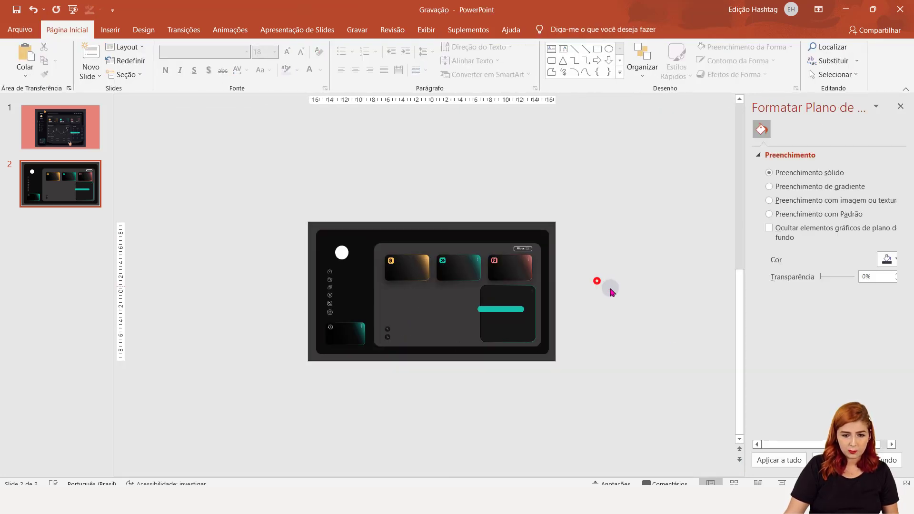
key(Page_Up)
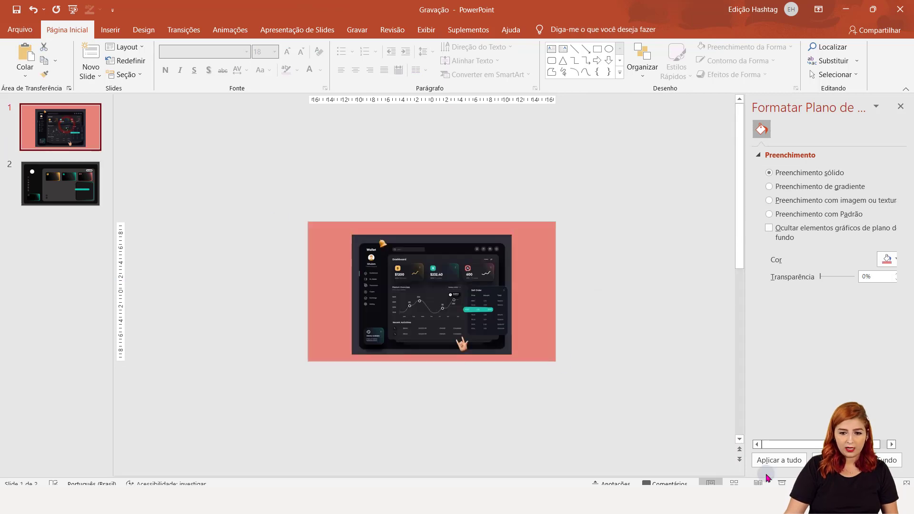
scroll(430, 291, up, 5)
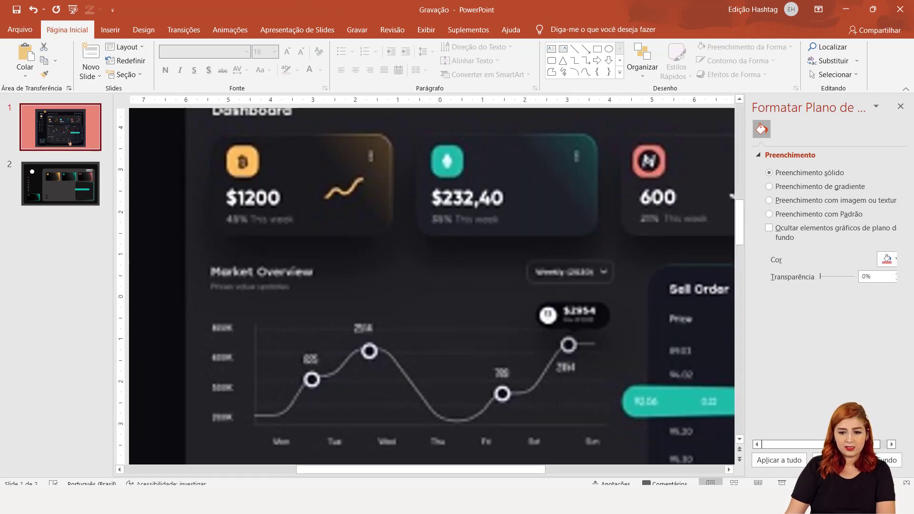
scroll(622, 281, down, 3)
scroll(622, 281, down, 1)
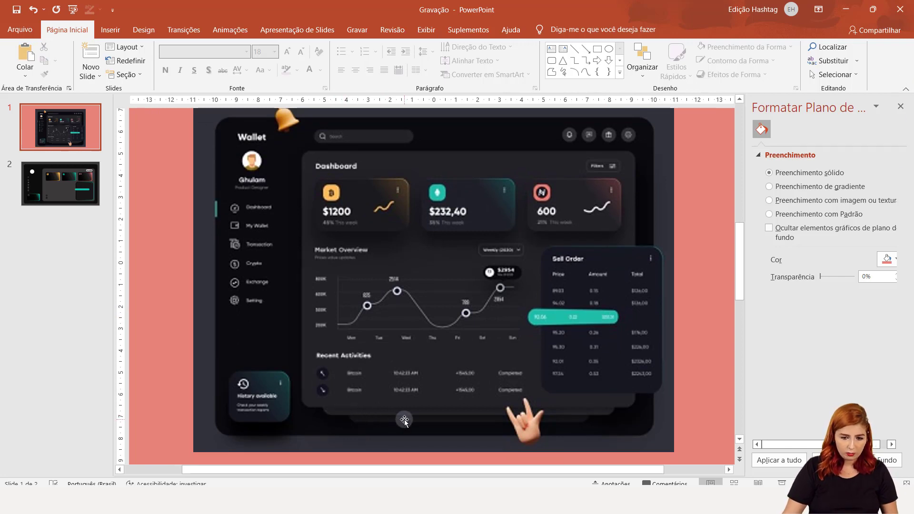
click(48, 199)
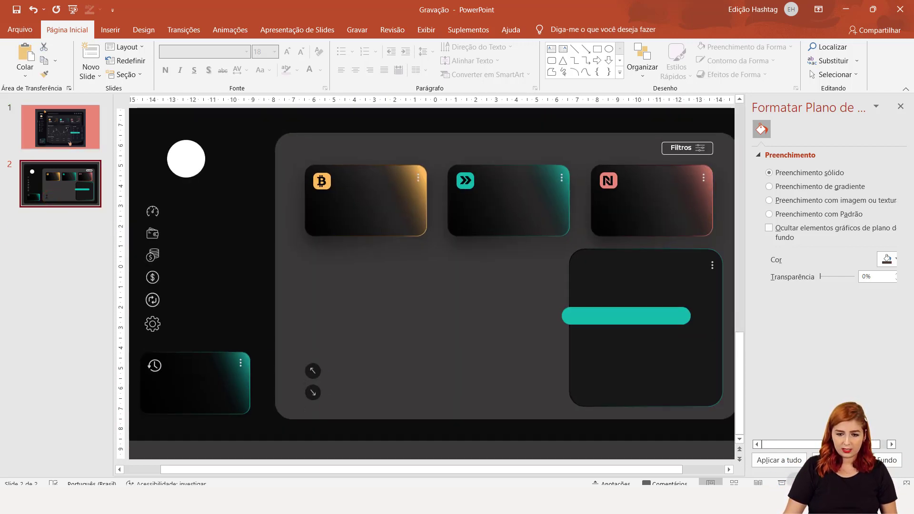
click(400, 308)
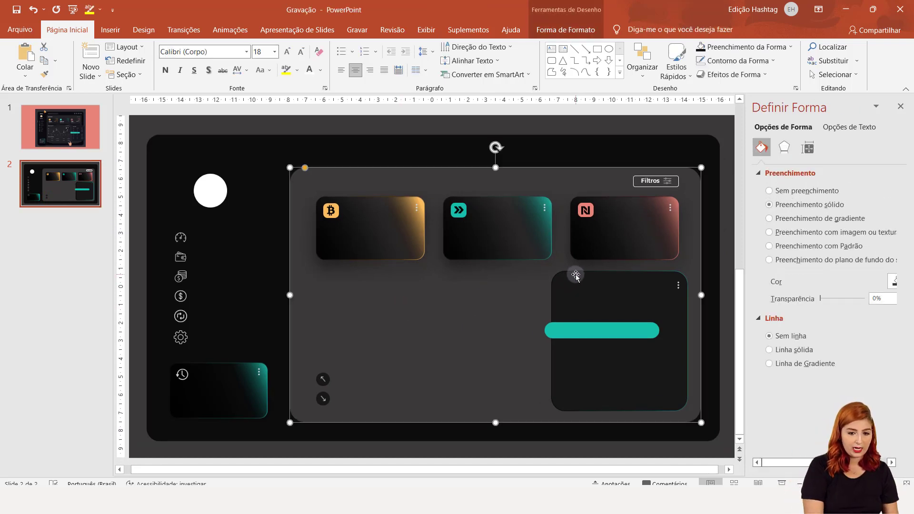
Duplicate the grey panel with Ctrl+D, shrink the copy slightly and shift it down.
key(ctrl+d)
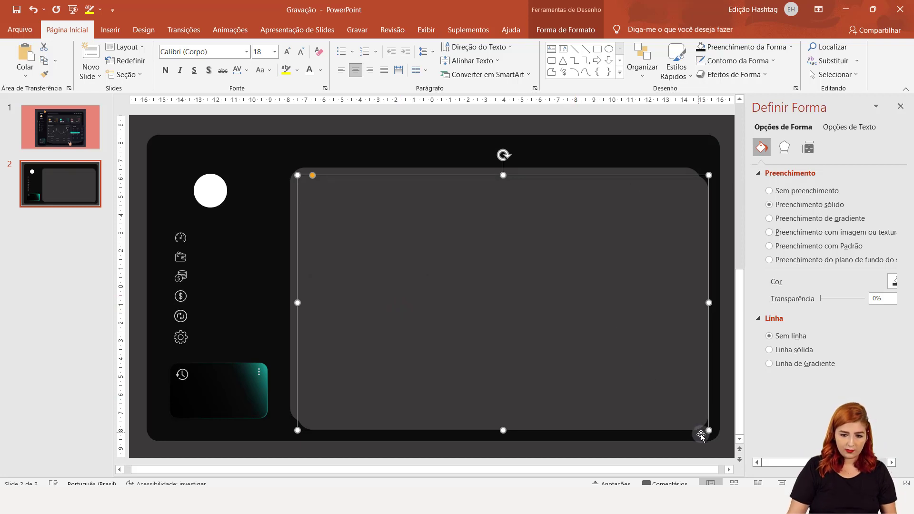
drag(707, 430, 678, 412)
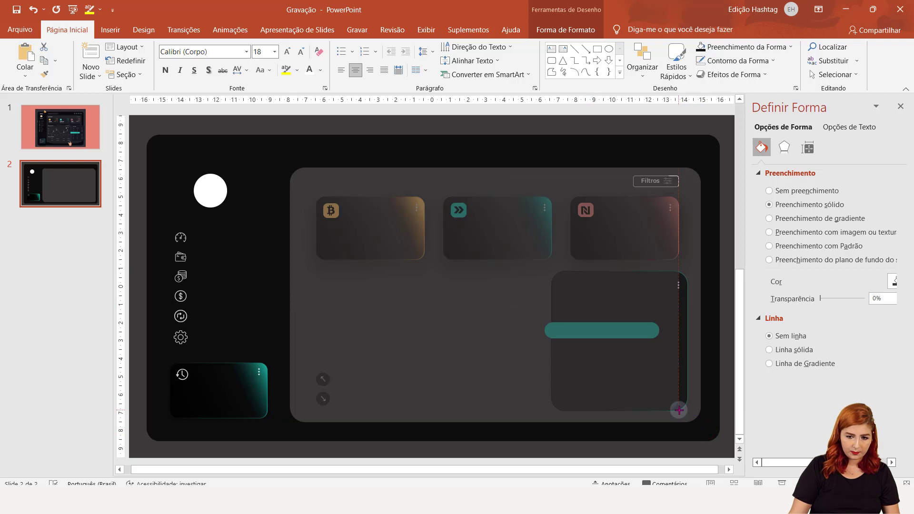
drag(678, 410, 708, 430)
drag(598, 325, 598, 331)
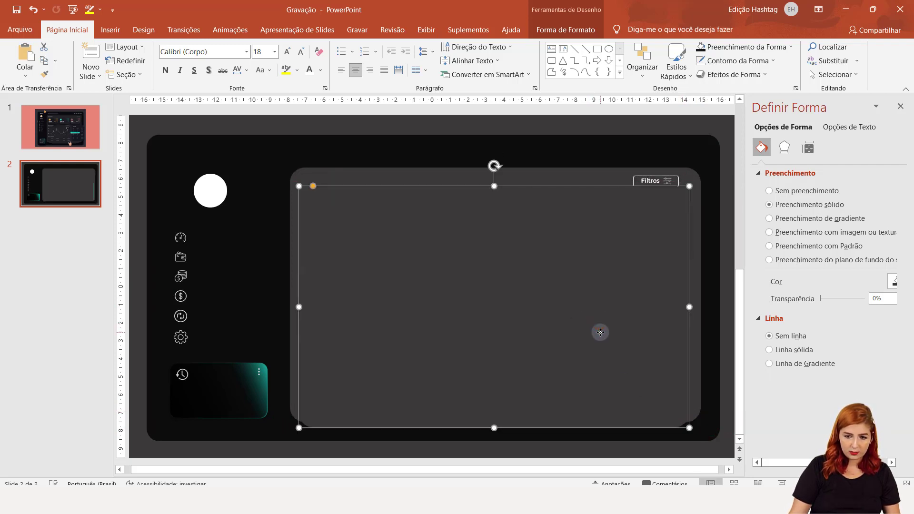
click(647, 70)
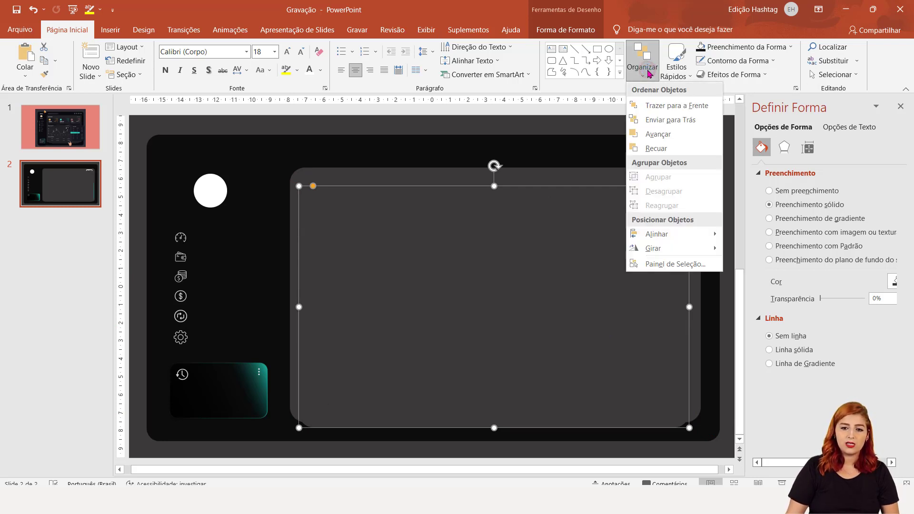
Send the copied grey panel backward so the coin cards and sell panel reappear.
click(657, 119)
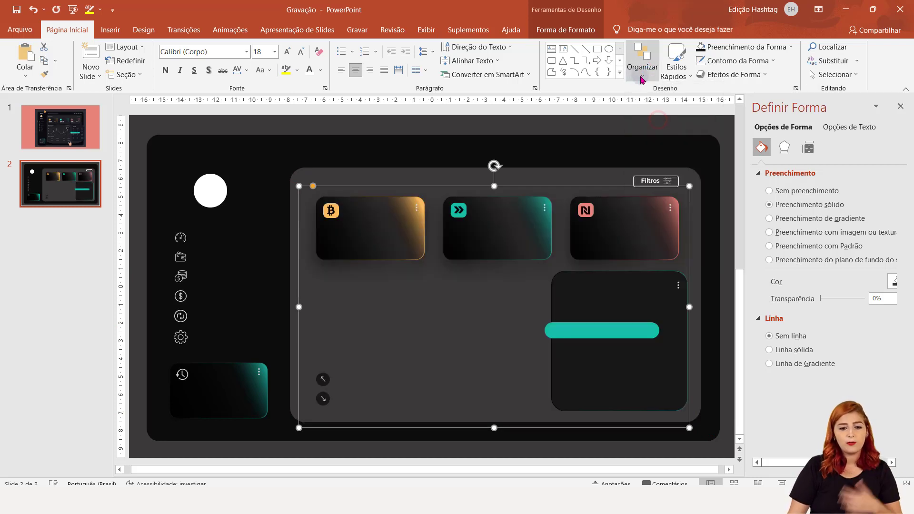
click(641, 76)
click(659, 134)
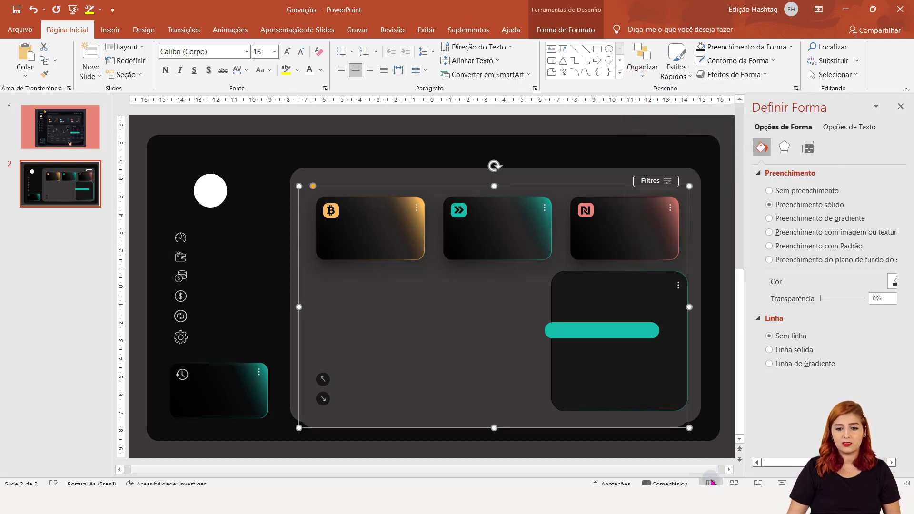
click(696, 394)
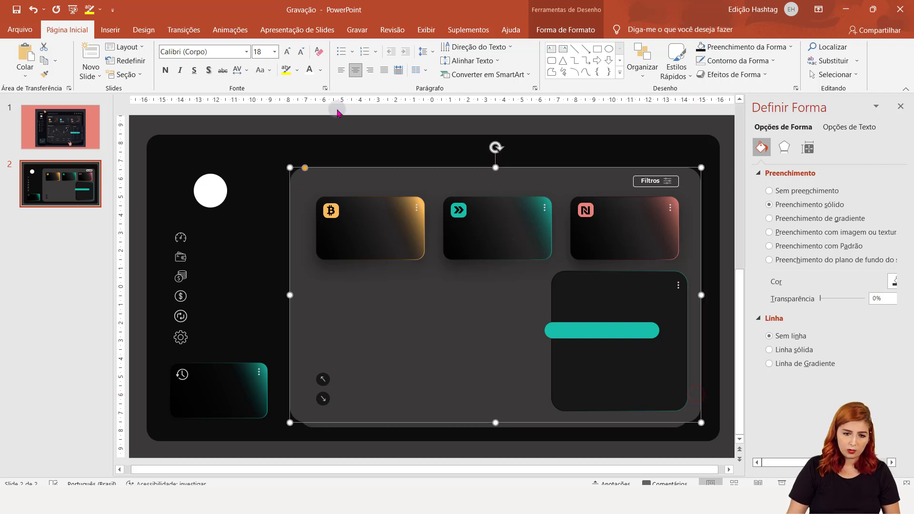
Apply the Outer 'Offset: Bottom' shadow preset to the large grey panel.
click(786, 149)
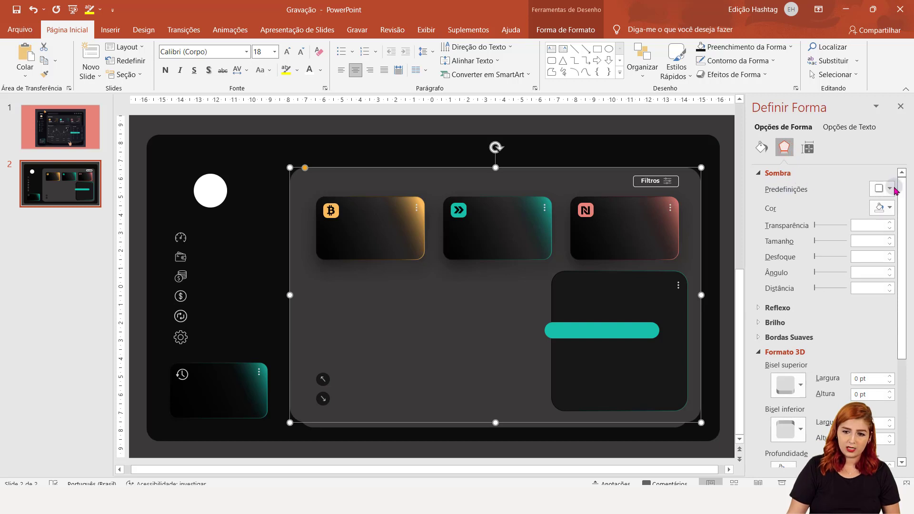
click(889, 189)
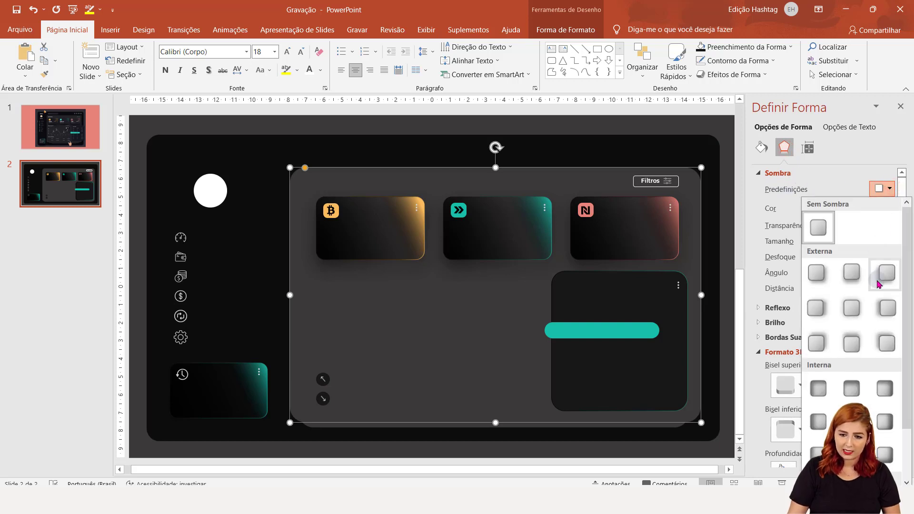
click(852, 274)
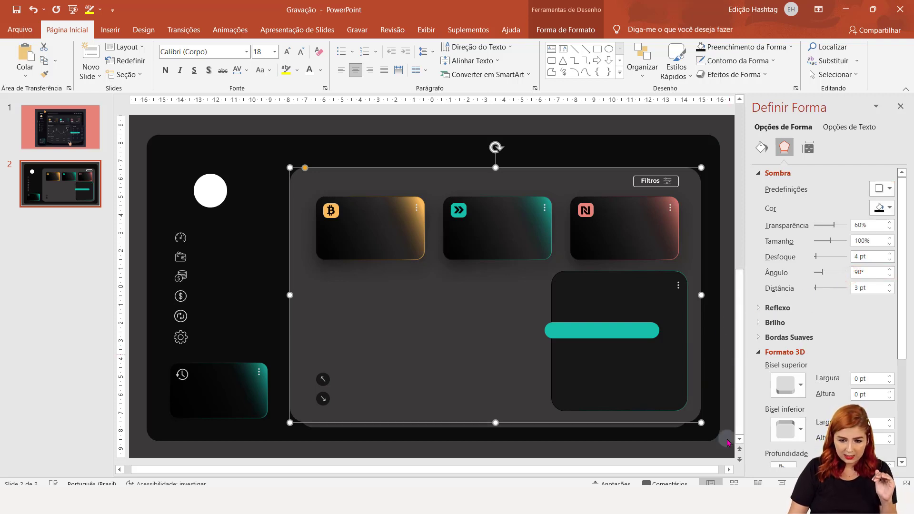
click(702, 116)
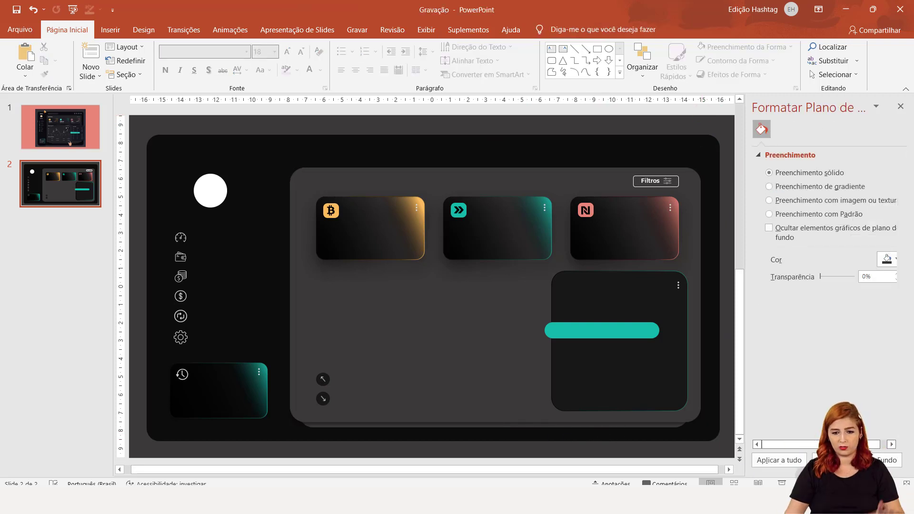
ctrl+scroll(475, 415, up, 2)
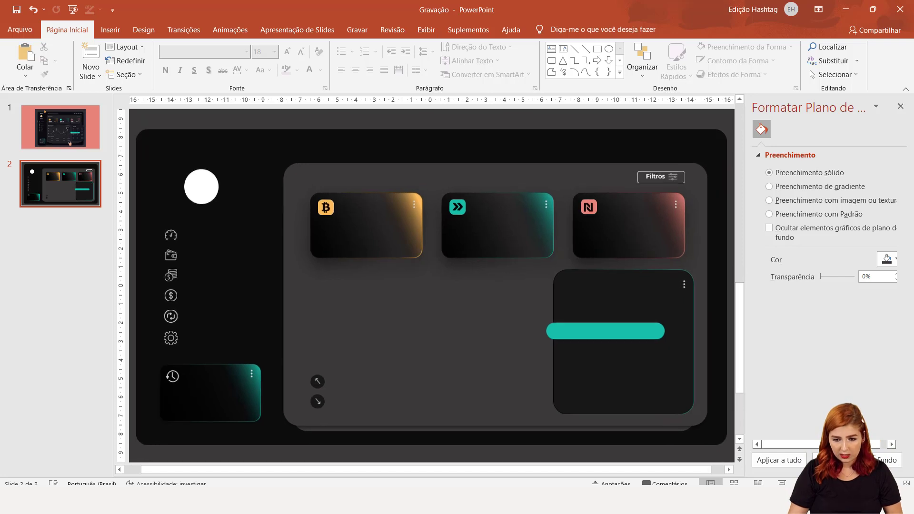
click(477, 425)
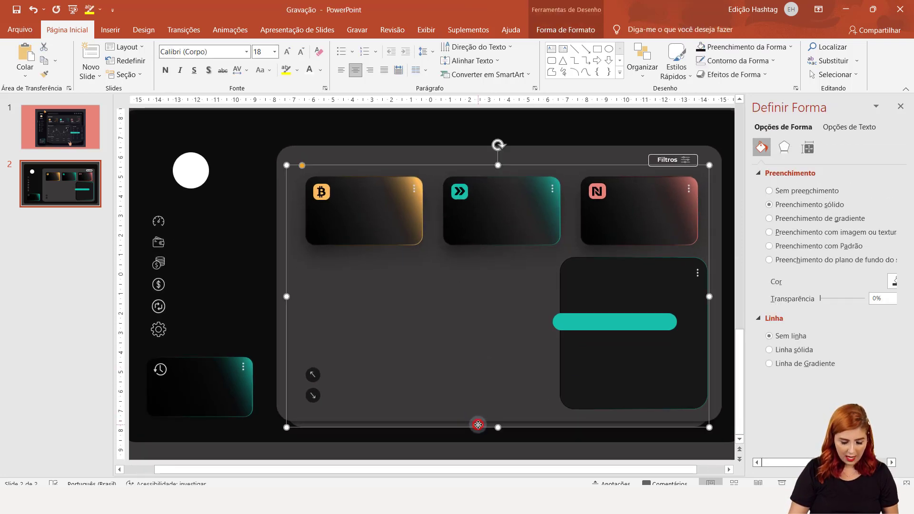
Duplicate the grey panel again, shrink the copy from its corner and move it slightly lower.
key(ctrl+d)
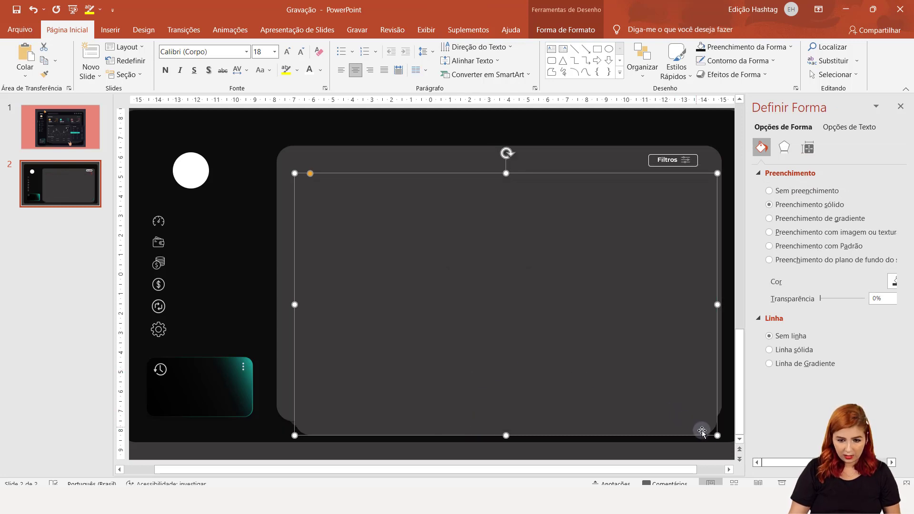
drag(715, 435, 683, 420)
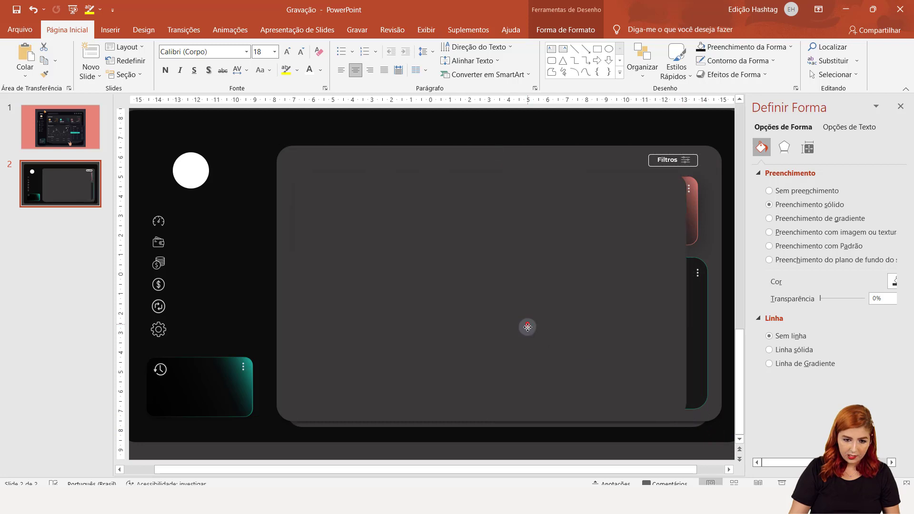
drag(527, 324, 531, 340)
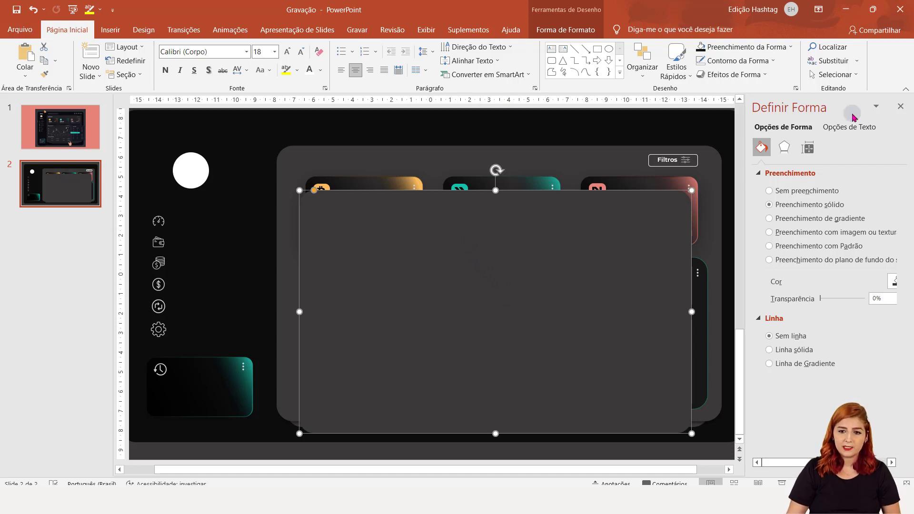
Reorder the duplicate rectangle in the Selection Pane so it sits behind the main panel.
click(857, 79)
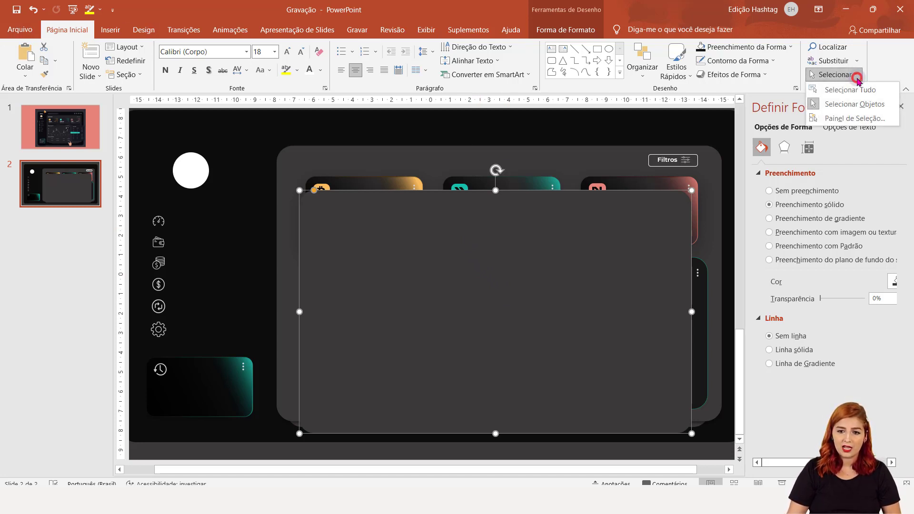
click(854, 118)
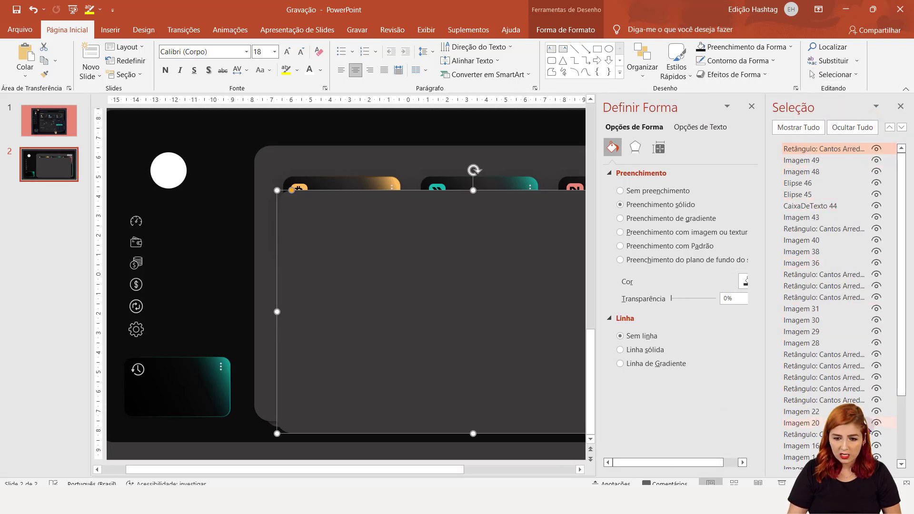
scroll(852, 286, down, 2)
scroll(809, 238, up, 1)
scroll(786, 233, up, 1)
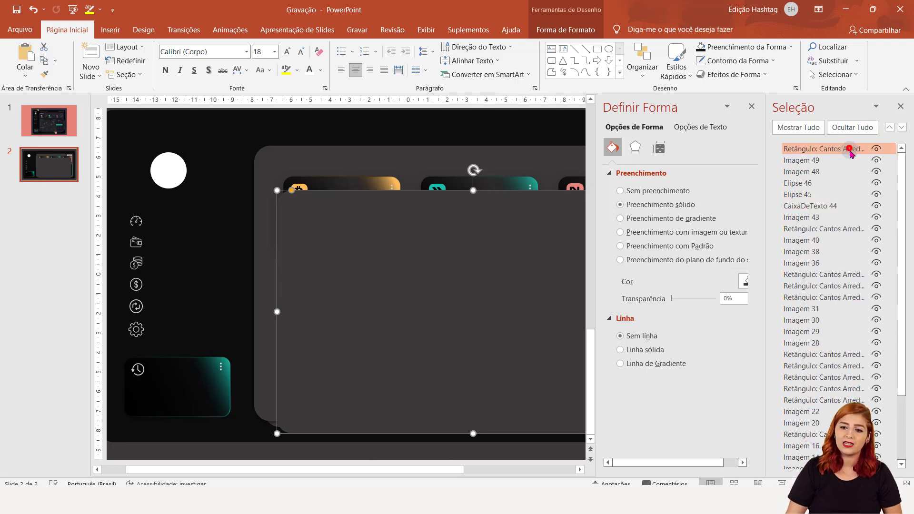
scroll(852, 295, down, 1)
scroll(833, 295, down, 2)
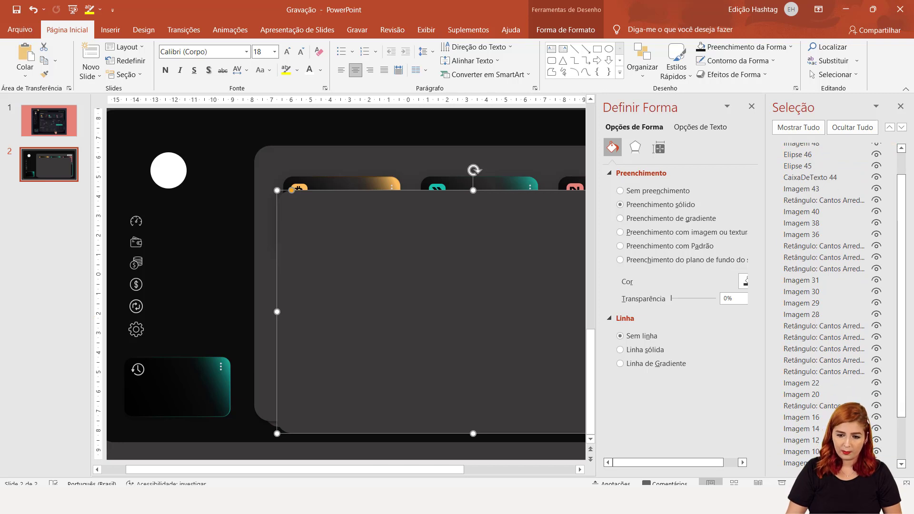
mouse_move(809, 371)
mouse_down()
mouse_move(810, 459)
mouse_move(809, 446)
mouse_up()
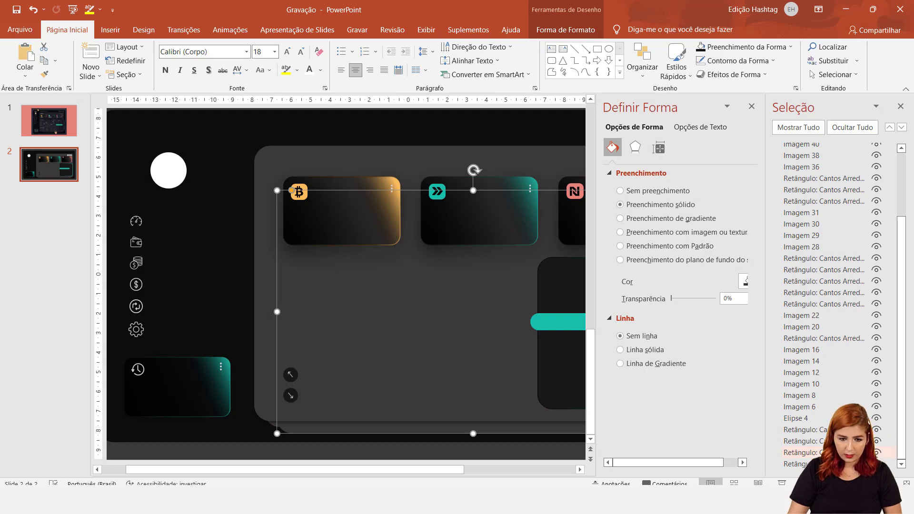
click(799, 452)
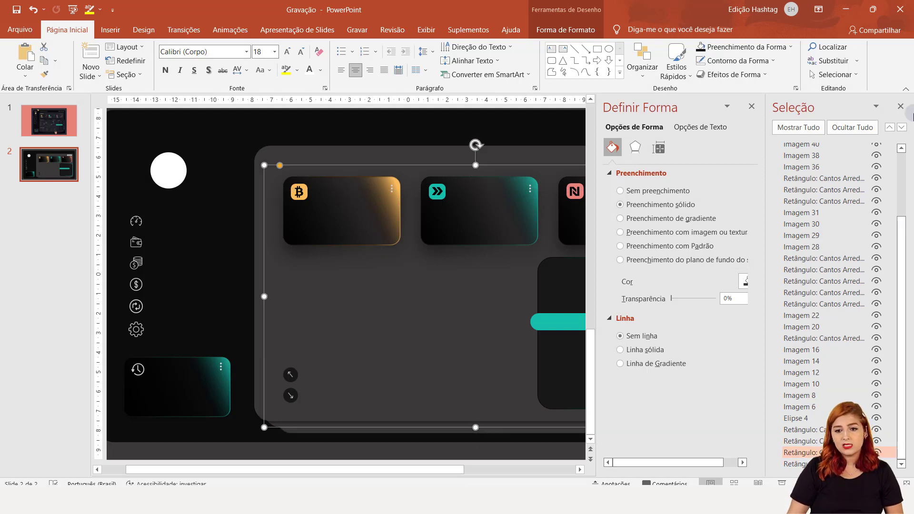
click(643, 76)
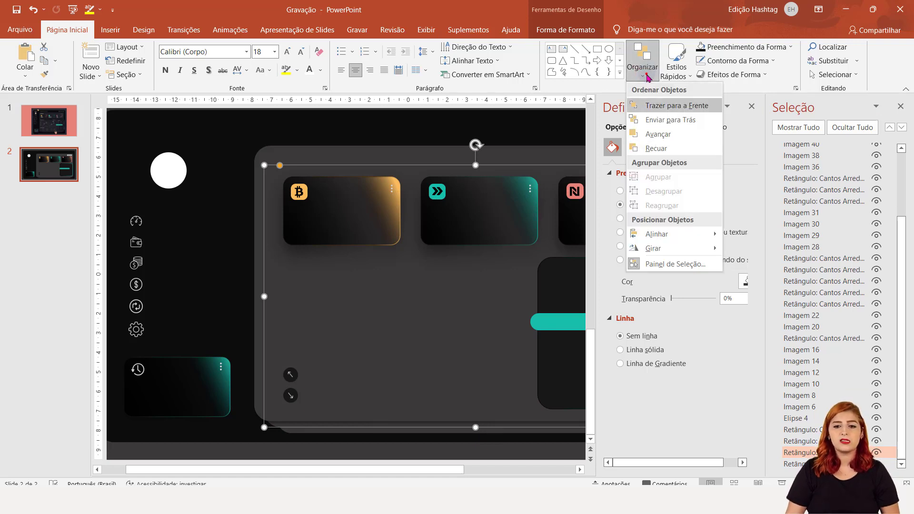
click(647, 76)
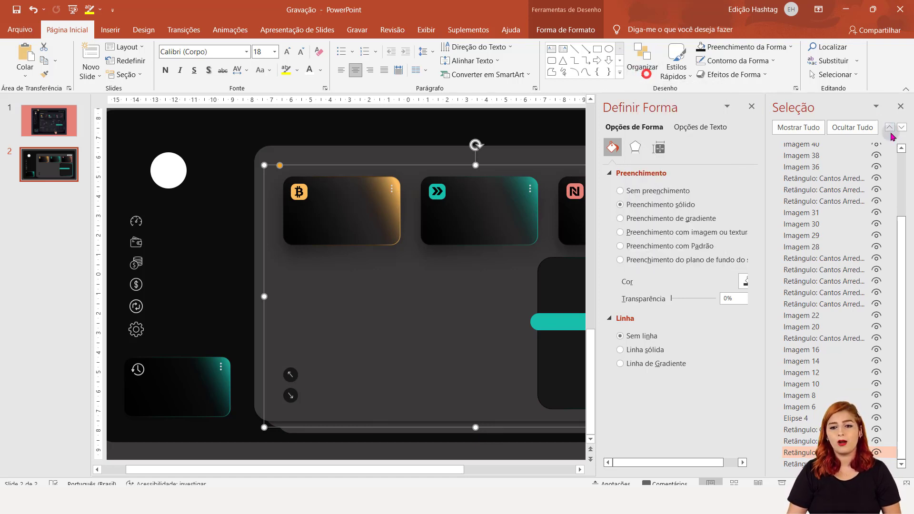
click(900, 106)
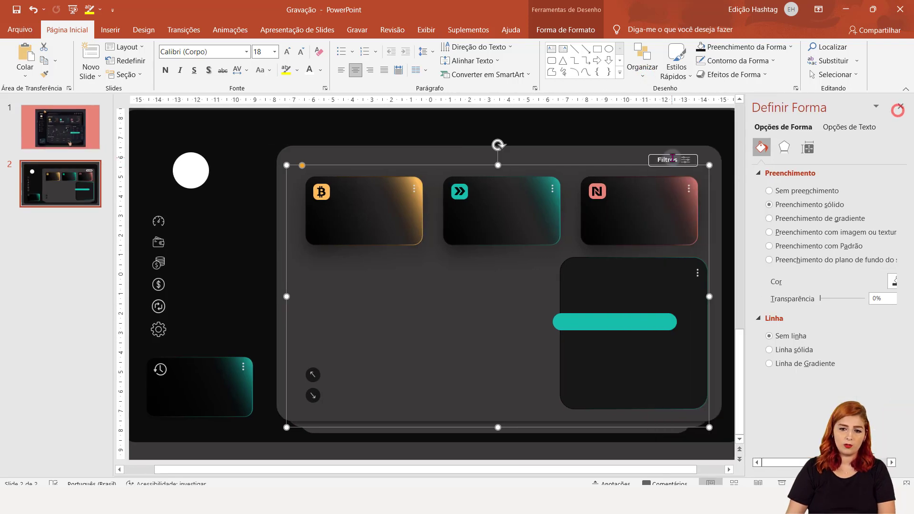
Adjust the back panel's order with Bring Forward and Send Backward until it sits under the main panel.
click(612, 143)
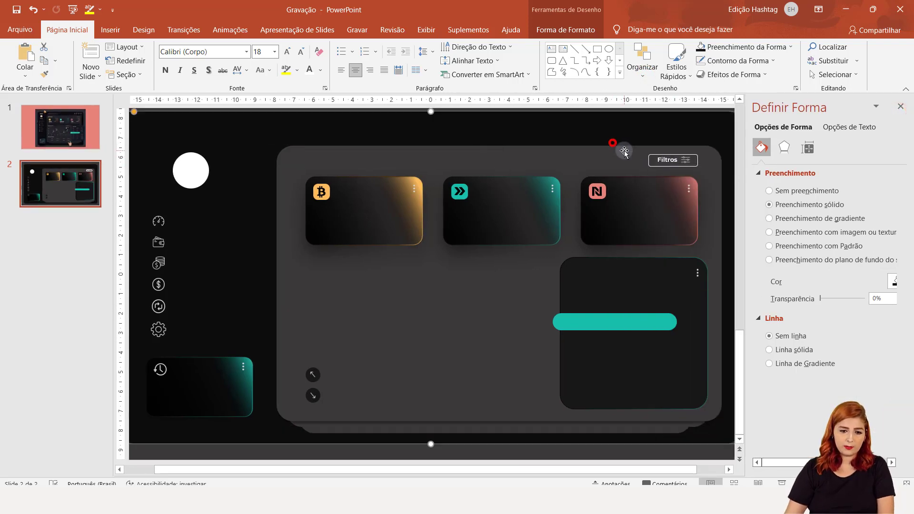
click(639, 427)
click(642, 66)
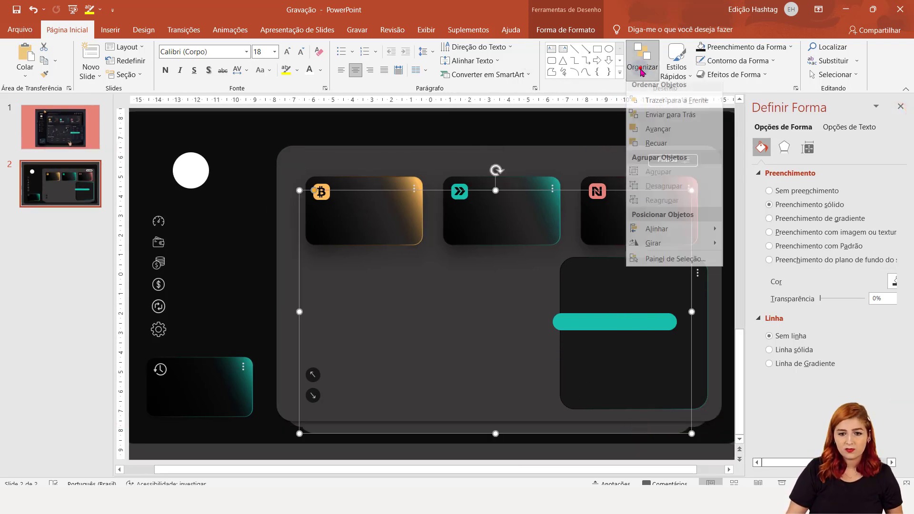
click(675, 142)
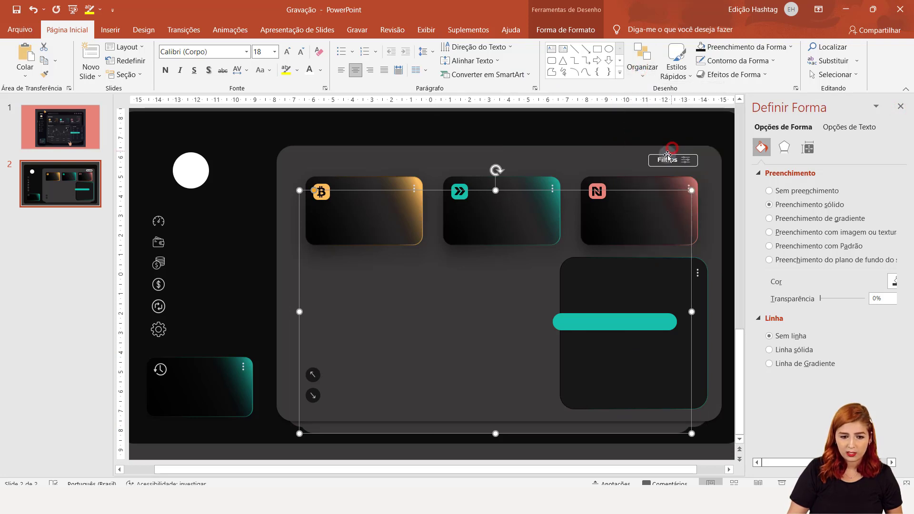
click(641, 77)
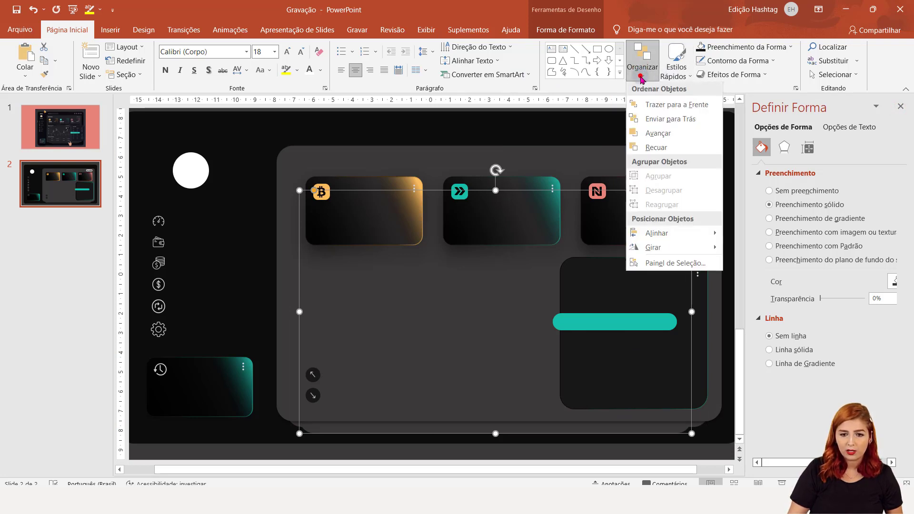
click(666, 147)
click(643, 67)
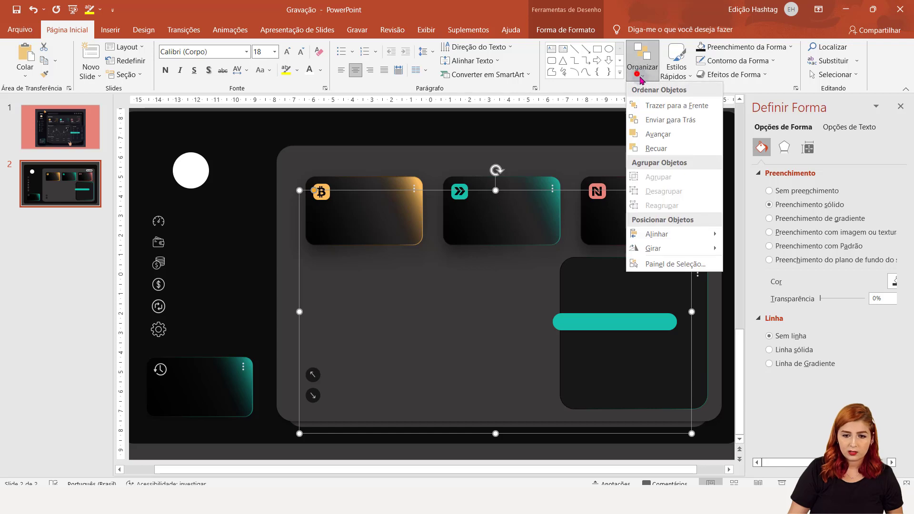
click(672, 131)
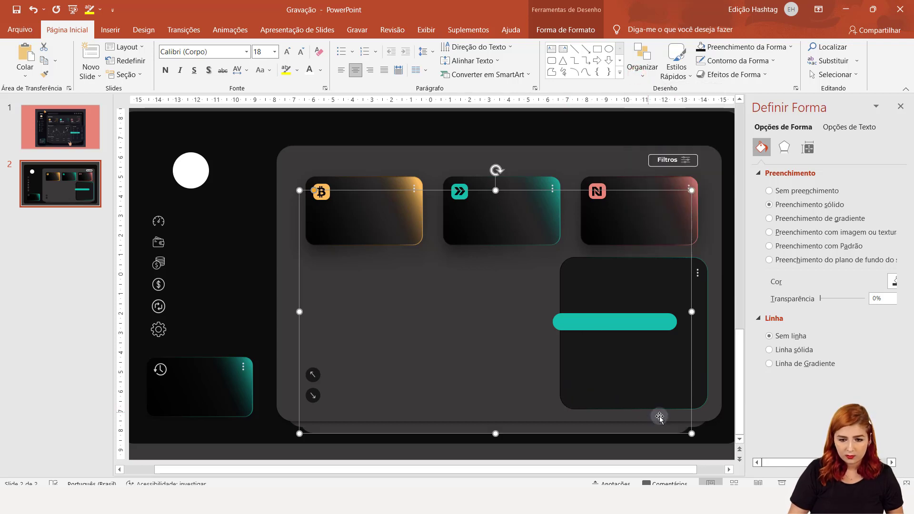
Give the main dashboard panel an outer drop shadow preset.
click(680, 426)
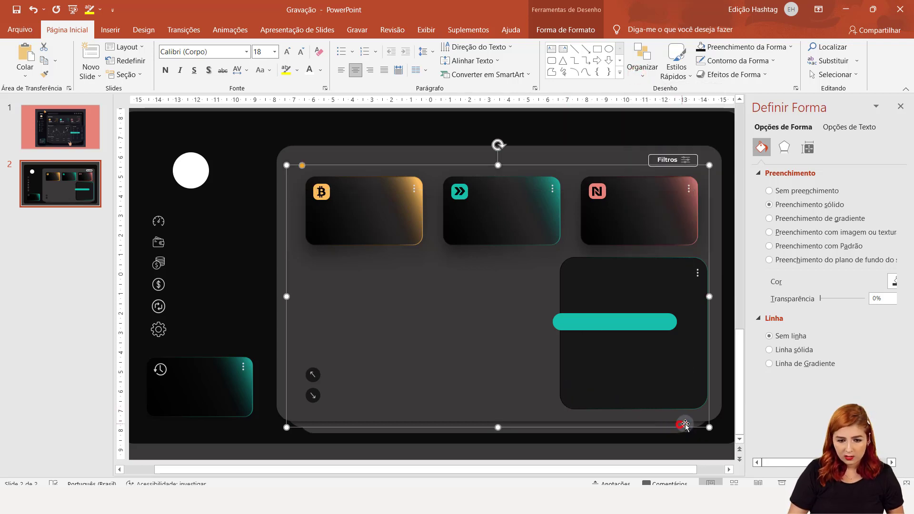
click(784, 148)
click(881, 189)
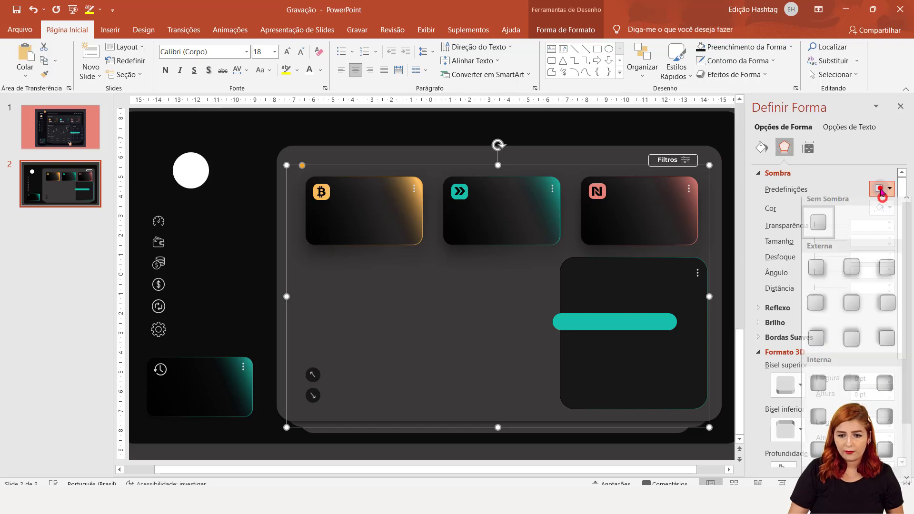
click(863, 283)
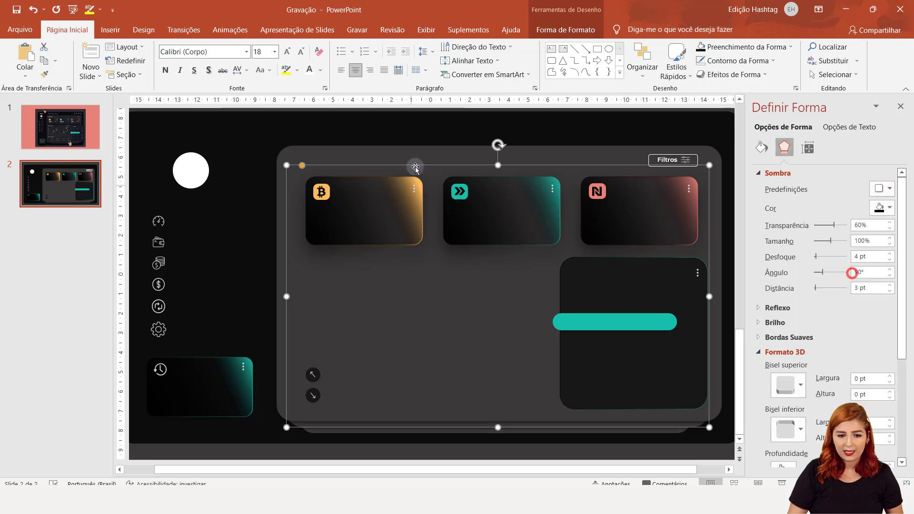
click(411, 125)
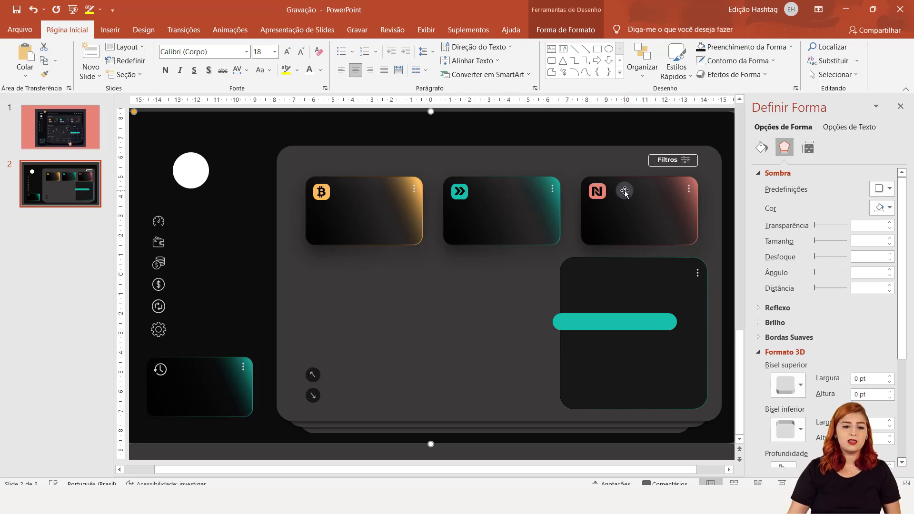
Look over slide 1's reference design, then bring up the browser's Flaticon information icon page.
click(60, 128)
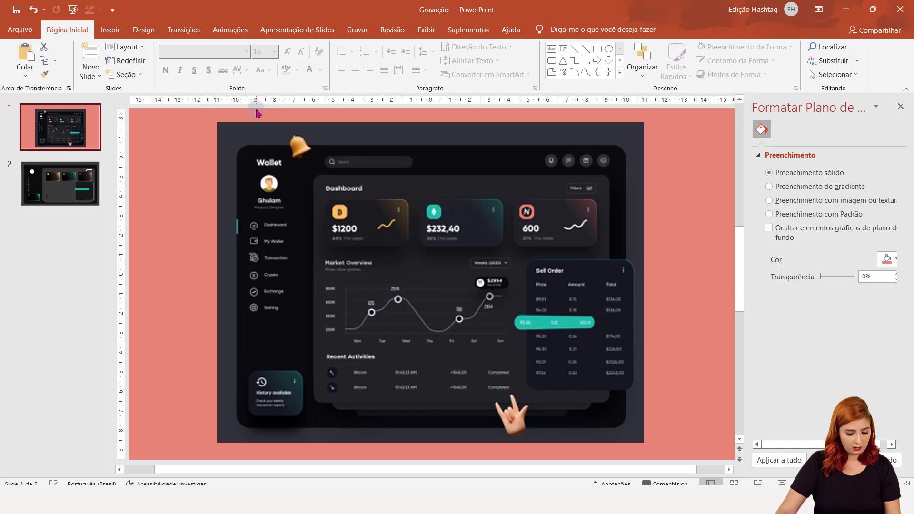
key(alt+Tab)
key(Tab)
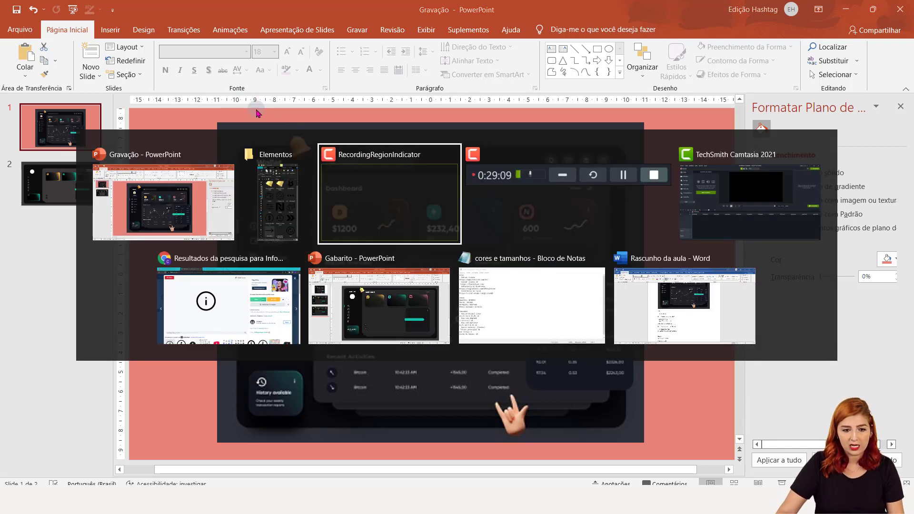
key(Tab)
key(Tab)
key(Tab)
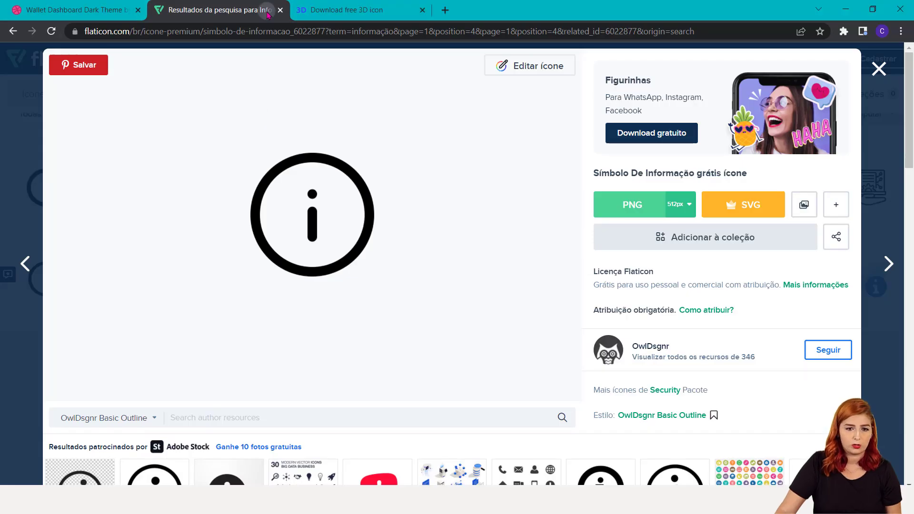
Download Free3Dicon.com's free 3D drill icon as drill-free.zip and close the archive window.
click(314, 7)
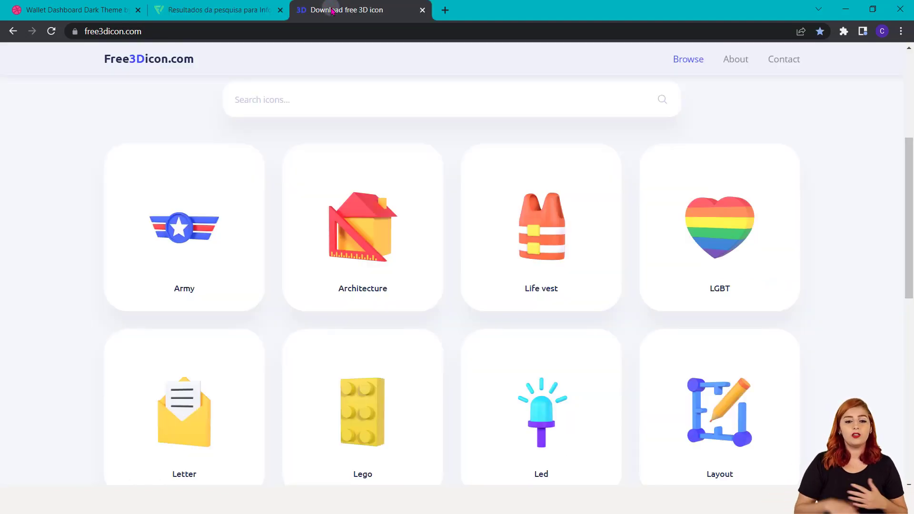
click(358, 96)
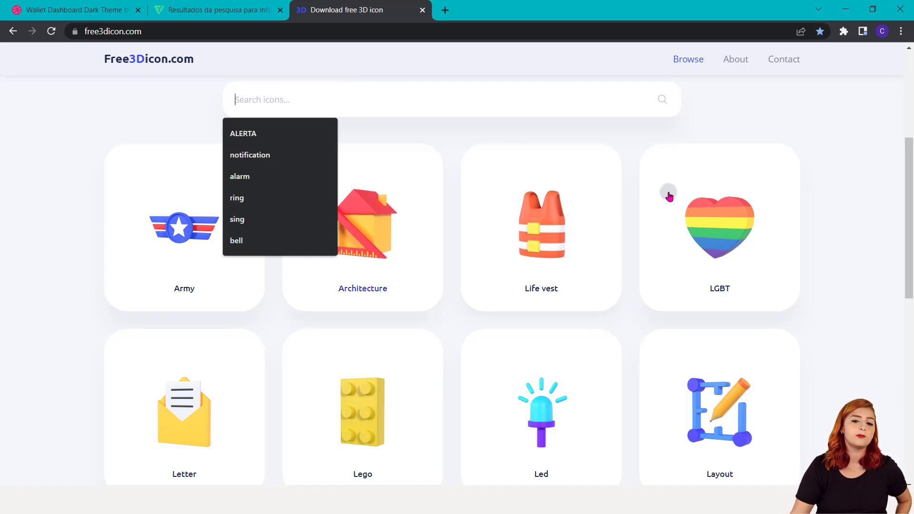
scroll(800, 219, down, 4)
scroll(449, 268, down, 5)
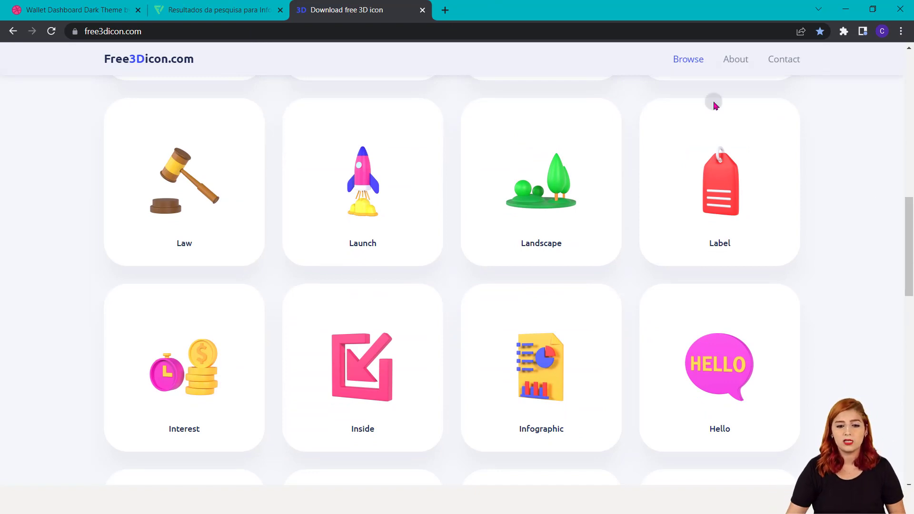
scroll(711, 367, down, 5)
scroll(707, 367, down, 5)
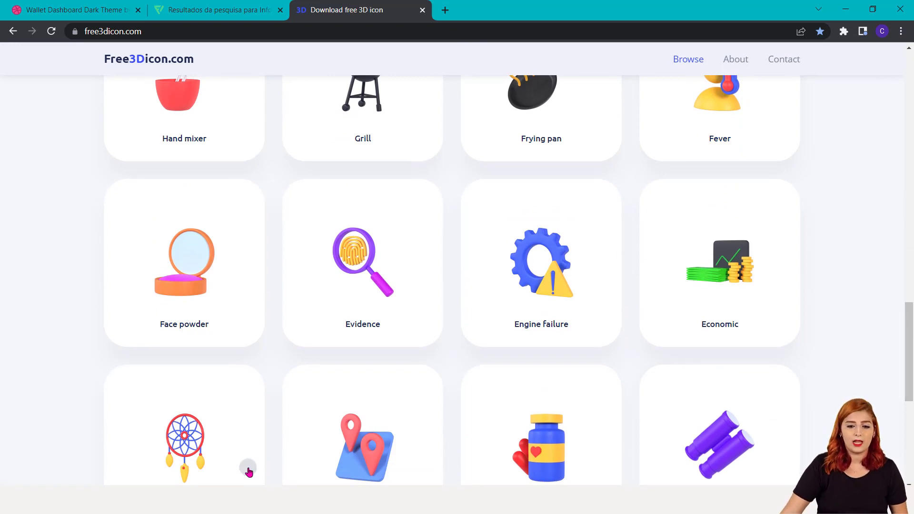
scroll(453, 369, down, 5)
scroll(445, 379, down, 5)
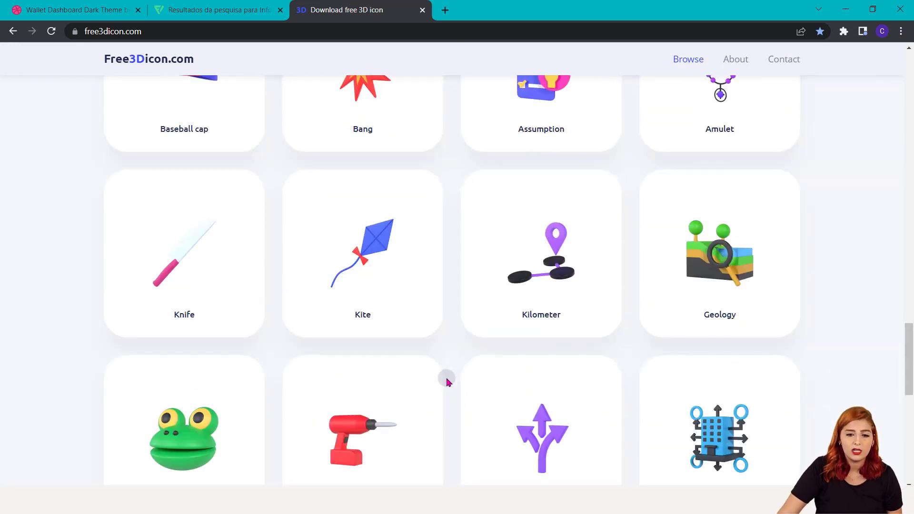
click(403, 402)
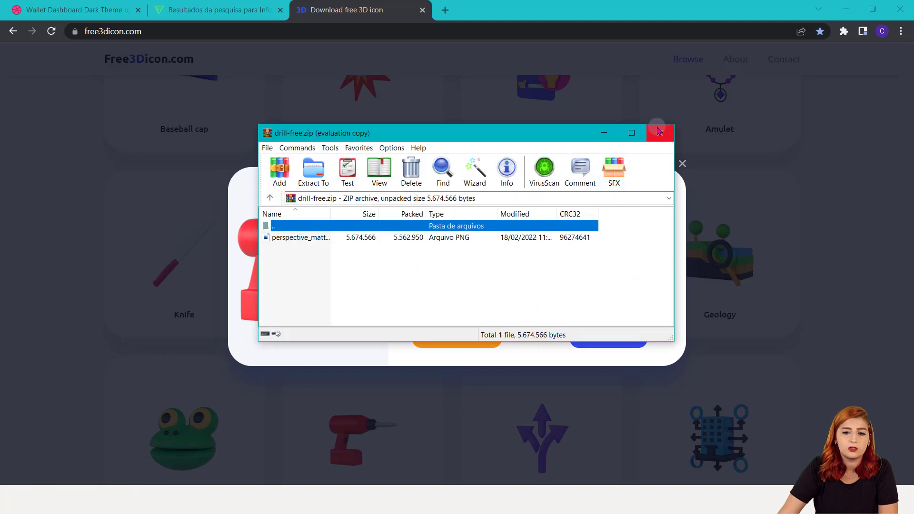
click(657, 130)
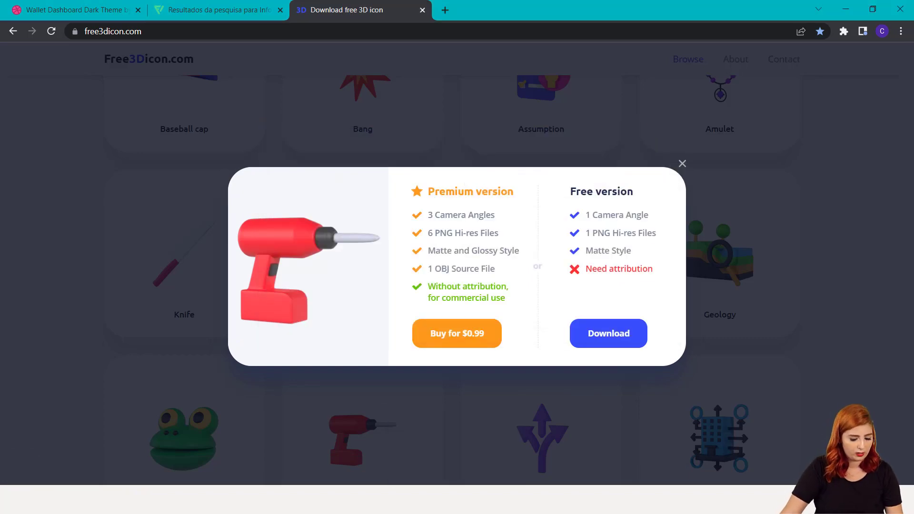
key(alt+Tab)
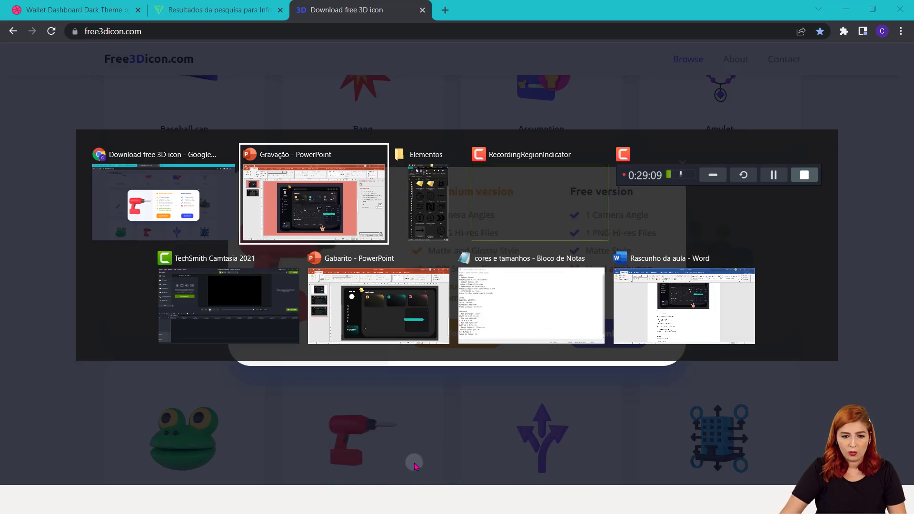
Return to slide 2 of the Gravação deck and drag in Bell_perspective_matte from the Elementos folder.
key(alt+Tab)
key(alt+Tab)
key(alt+Tab)
key(alt+Tab)
key(alt+Tab)
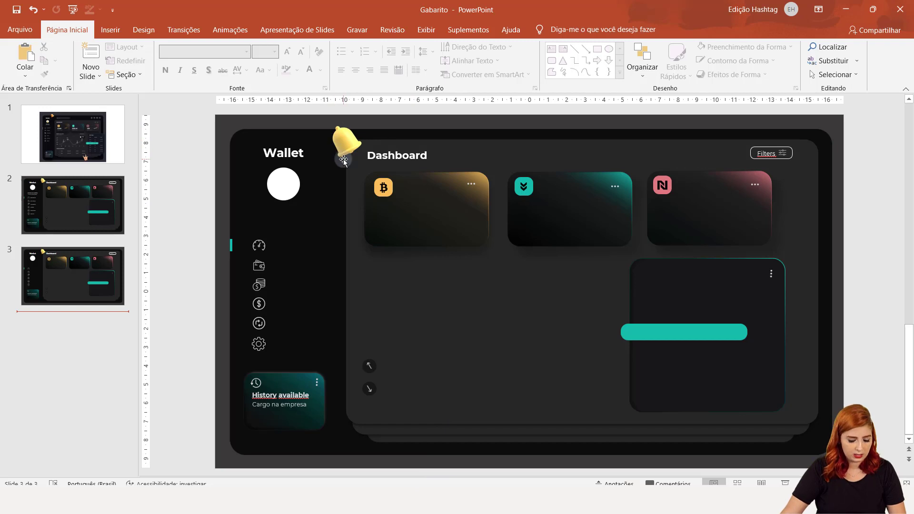
key(alt+Tab)
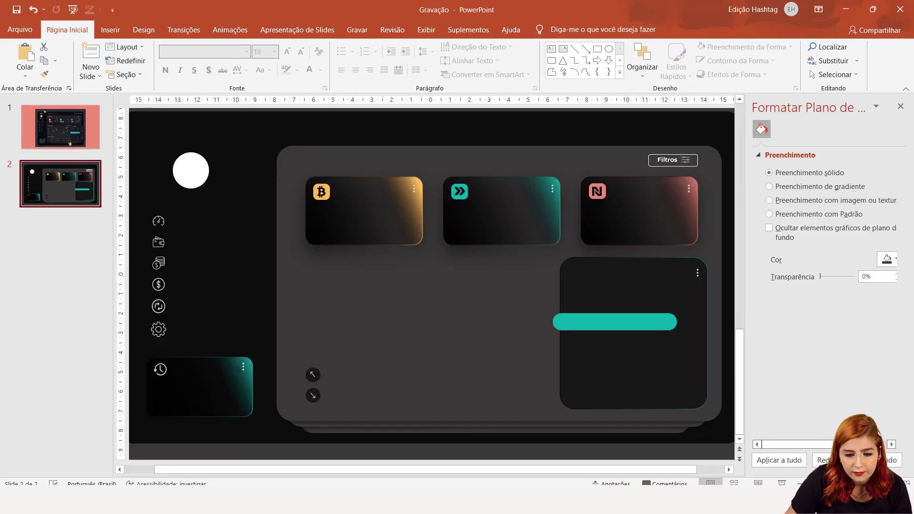
key(alt+Tab)
scroll(127, 139, up, 1)
drag(78, 143, 376, 162)
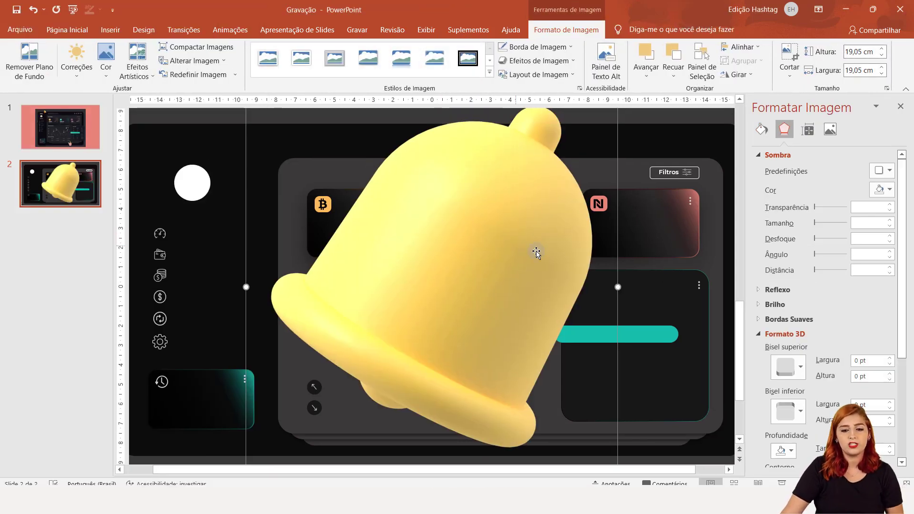
Shrink the bell to about 1.95 cm and place it top-left above the dashboard panel.
scroll(624, 381, down, 1)
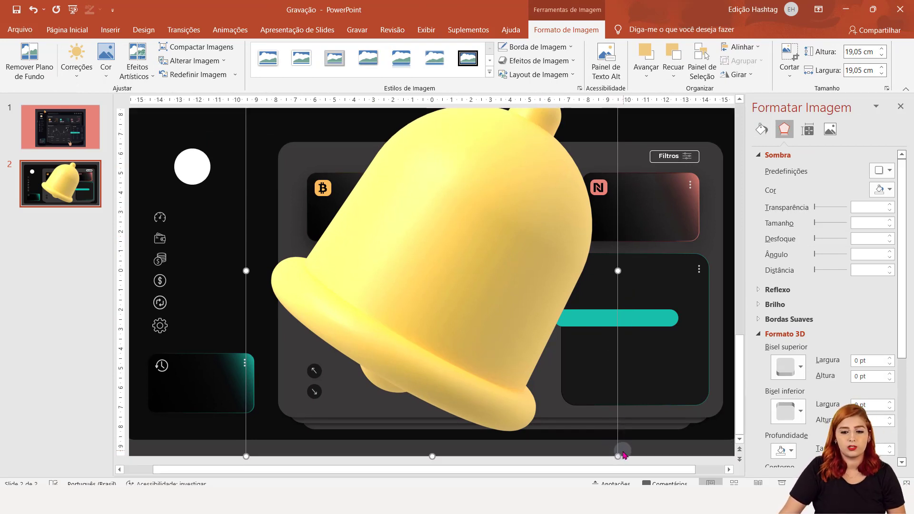
mouse_move(618, 456)
mouse_down()
mouse_move(288, 130)
mouse_move(351, 205)
mouse_move(310, 147)
mouse_move(296, 145)
mouse_up()
click(241, 119)
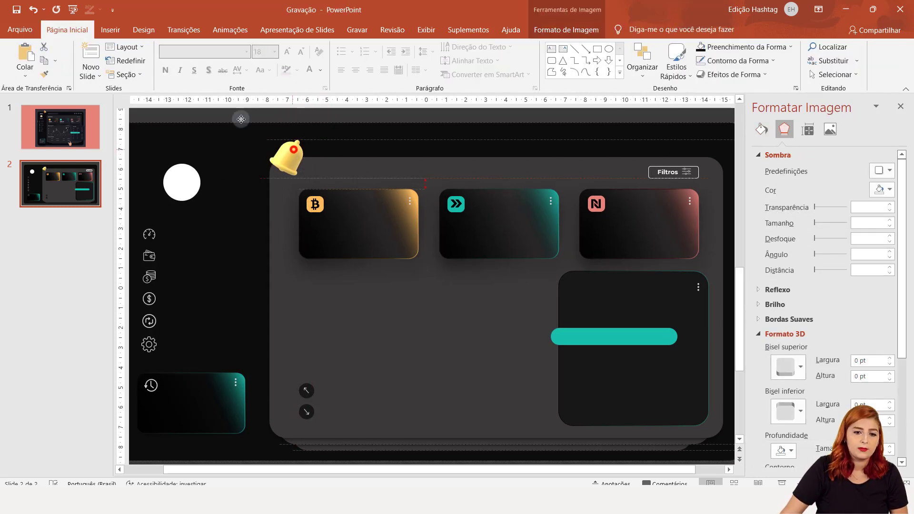
drag(241, 119, 259, 124)
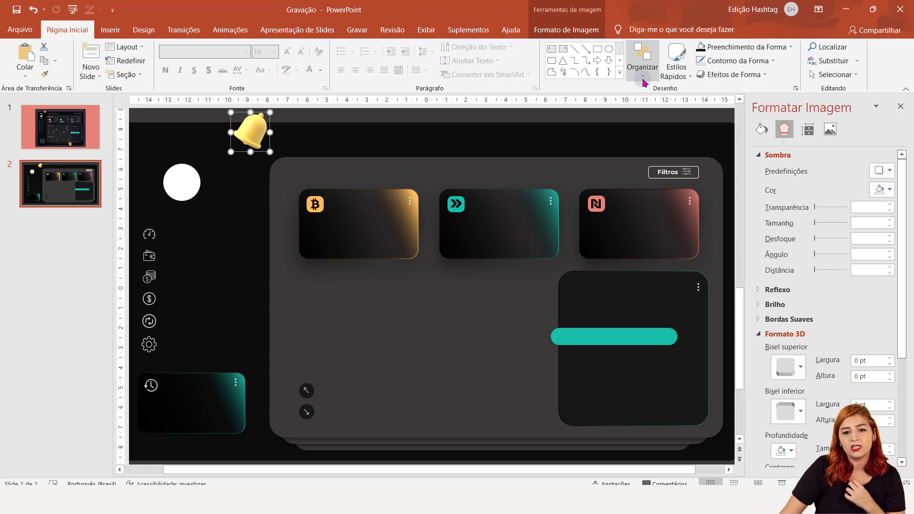
Flip the bell horizontally, then view slide 1's reference design.
click(642, 79)
click(643, 79)
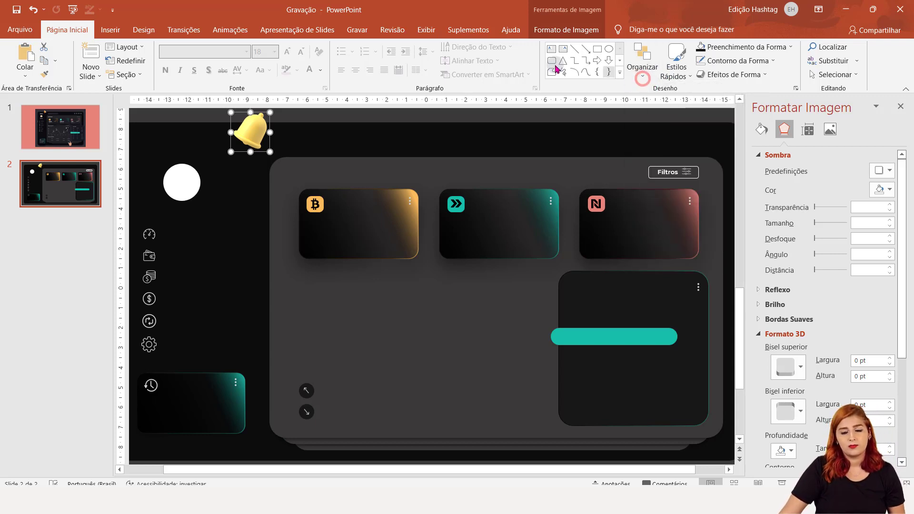
click(561, 29)
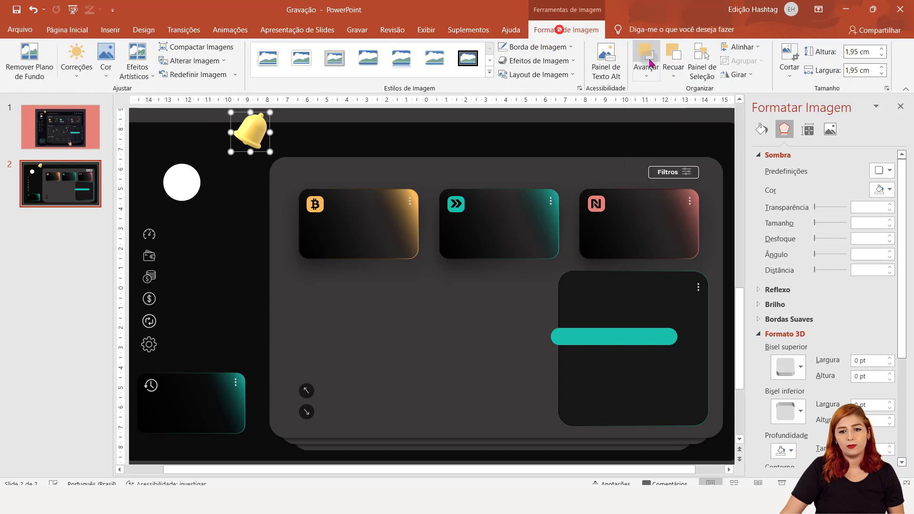
click(739, 75)
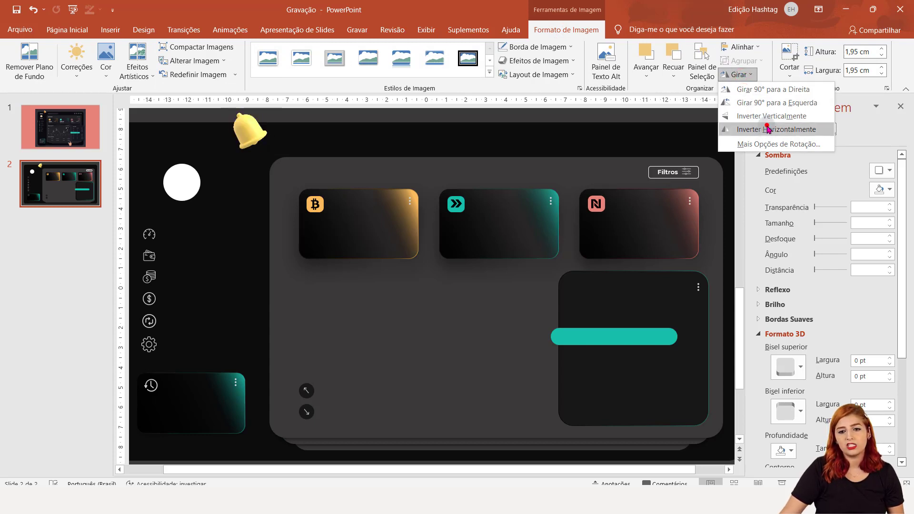
click(768, 129)
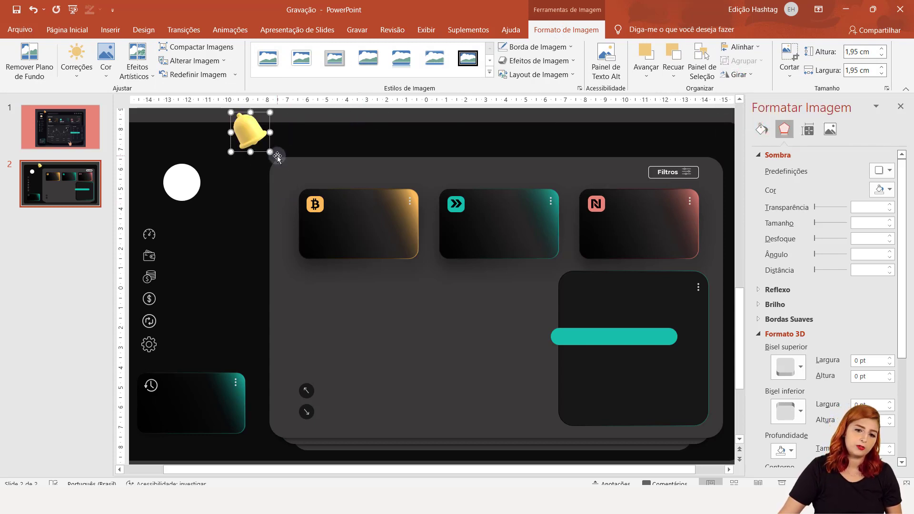
click(98, 148)
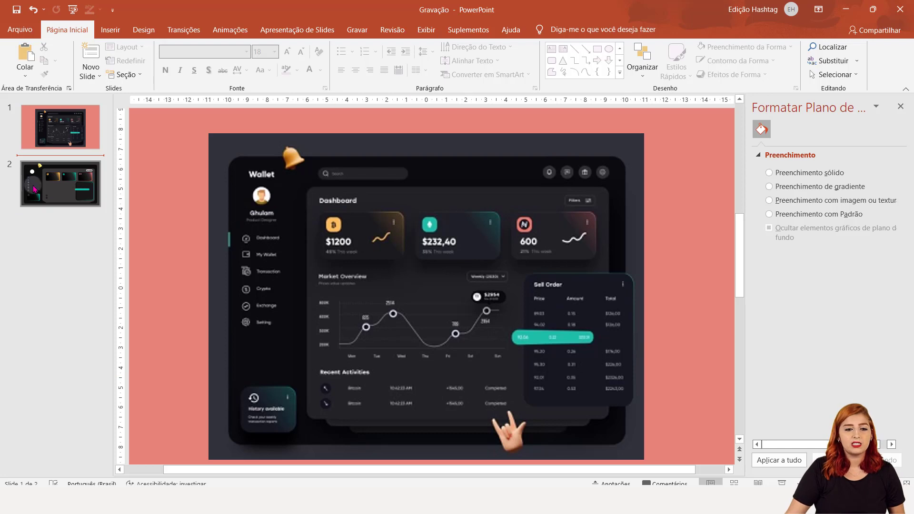
Compare slide 2 with slide 1's reference and with slide 2 of the Gabarito answer key.
click(43, 180)
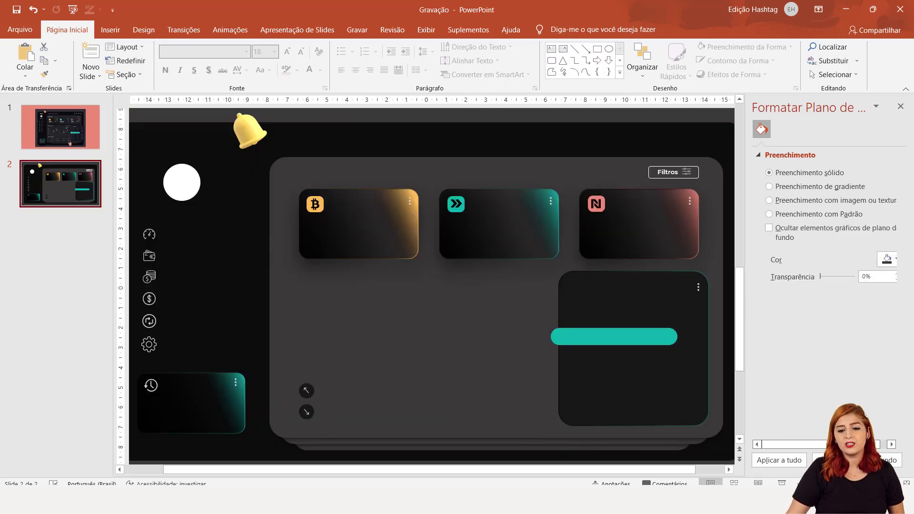
scroll(432, 291, down, 3)
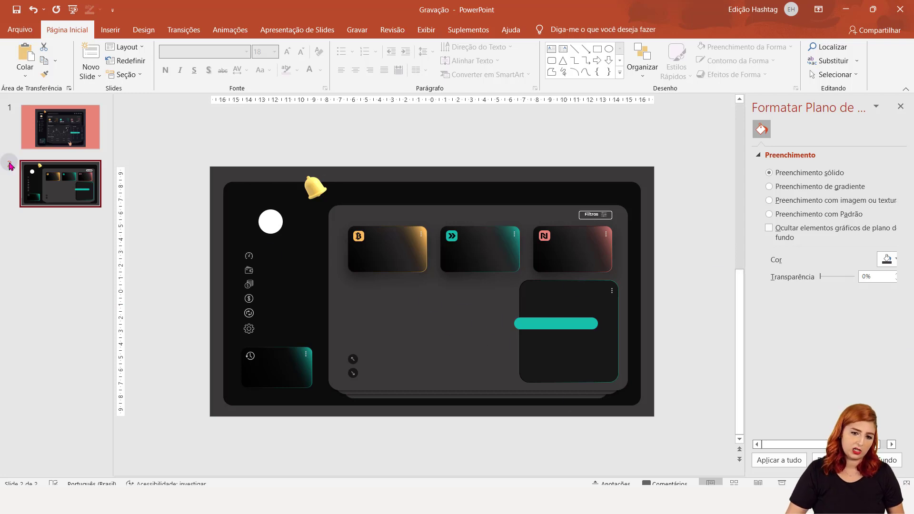
click(55, 176)
click(72, 129)
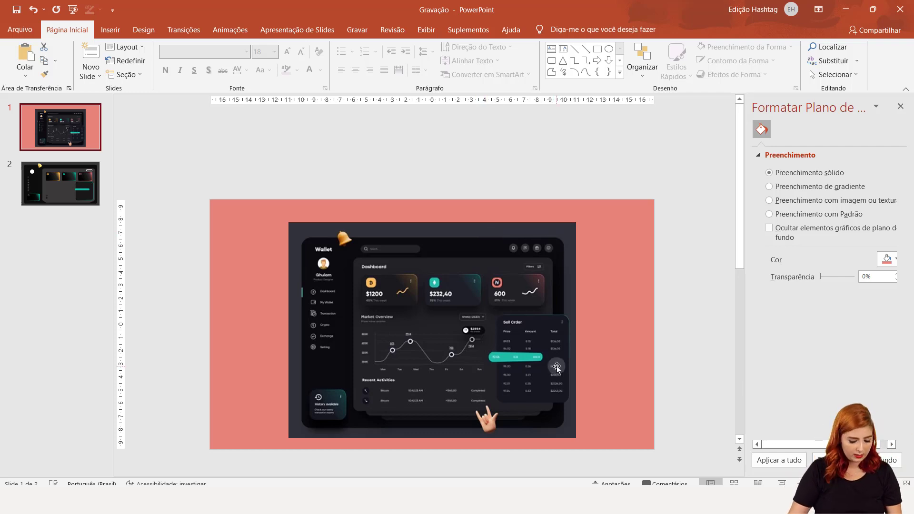
key(alt+Tab)
key(alt+Tab)
key(alt+Tab)
key(alt+Tab)
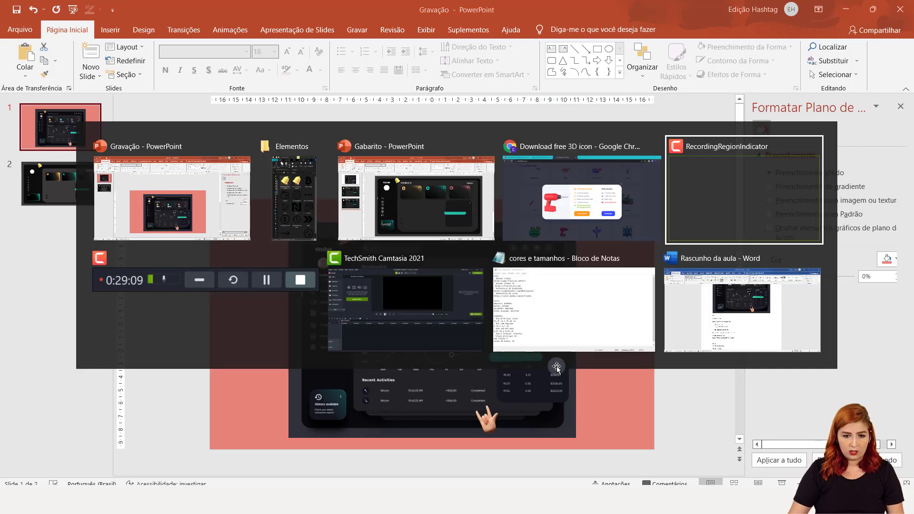
key(alt+Tab)
key(alt+Tab)
key(alt+Tab)
key(alt+Tab)
key(alt+Tab)
key(alt+Tab)
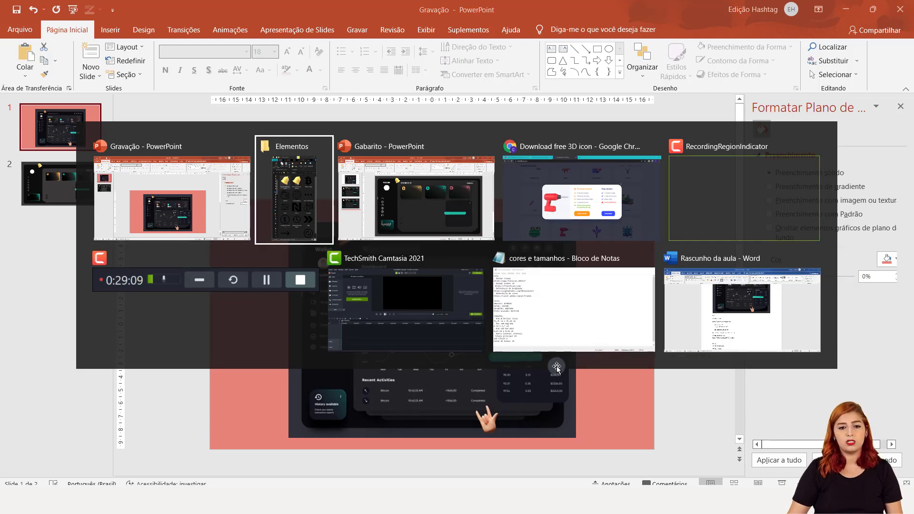
key(alt+Tab)
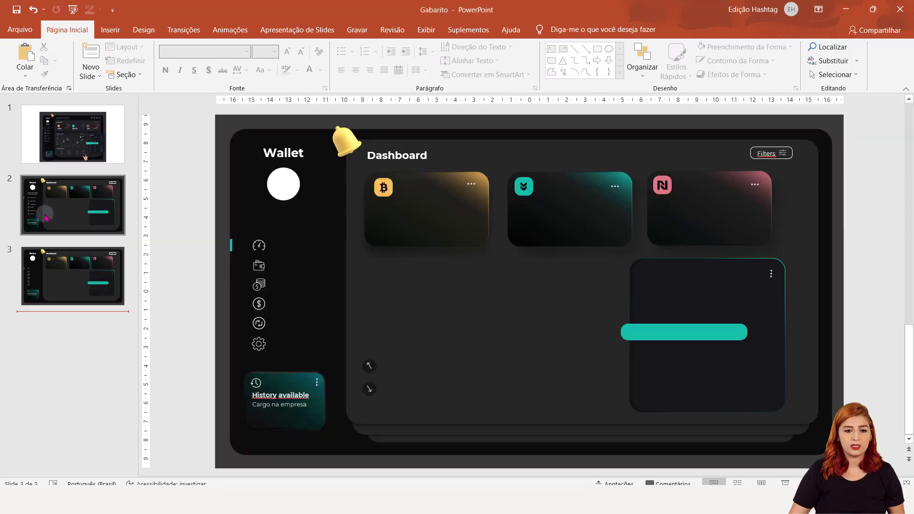
click(47, 218)
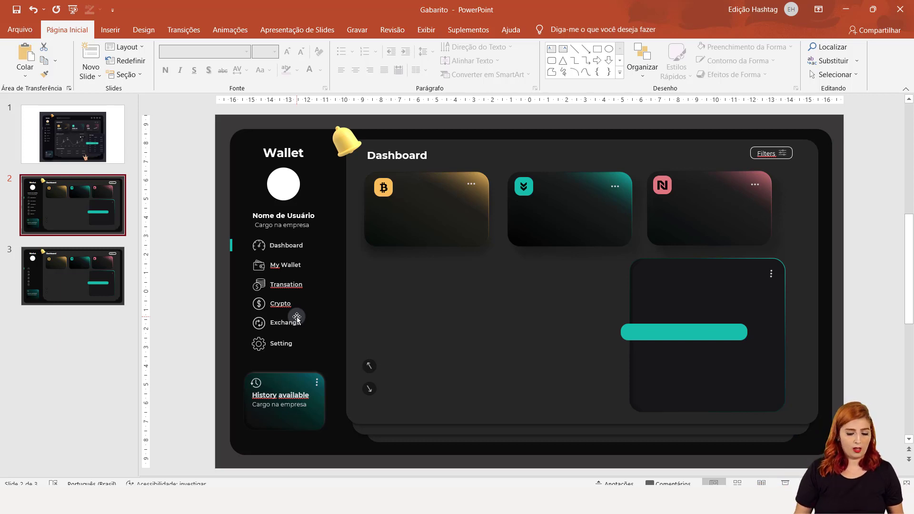
Return to the Gravação deck with slide 2's dark wallet dashboard in the editor.
key(alt+Tab)
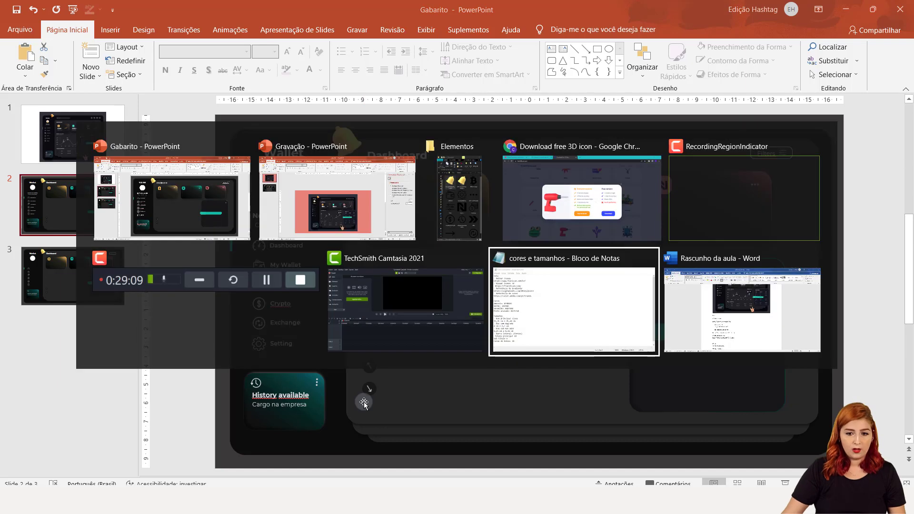
key(alt+Tab)
click(60, 184)
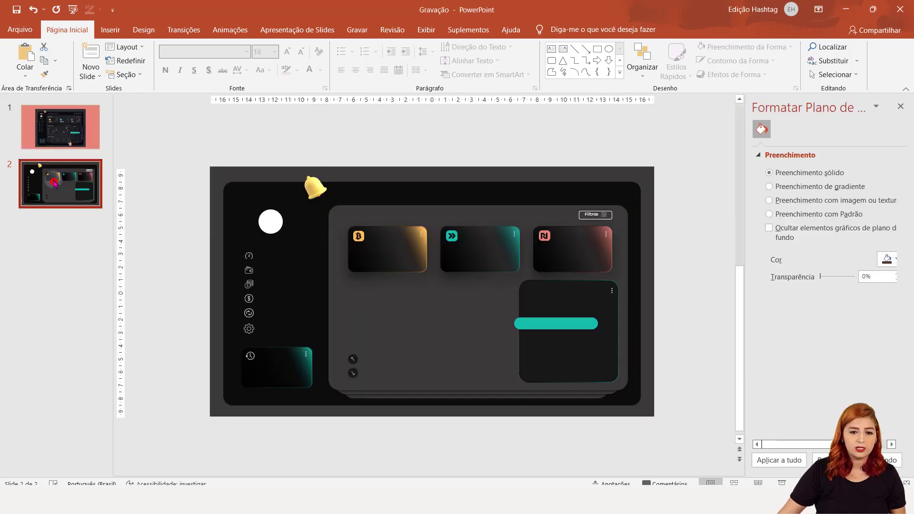
click(75, 125)
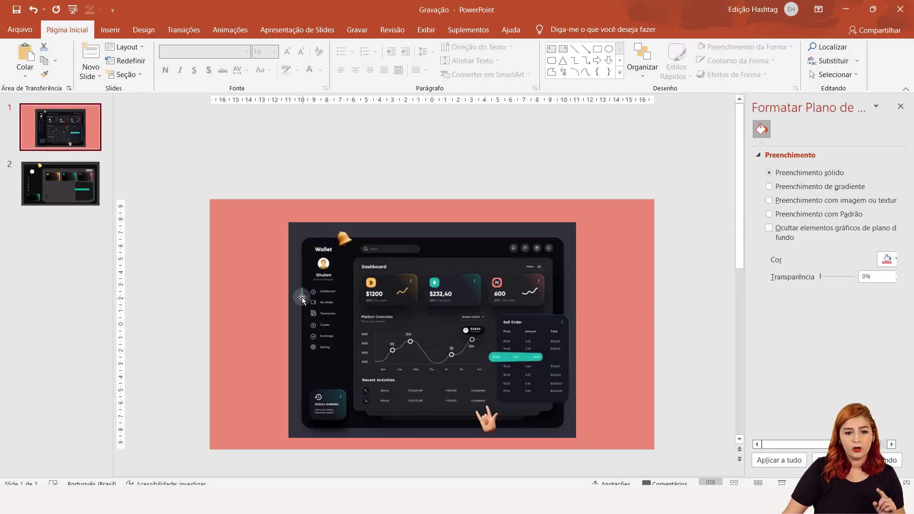
click(70, 189)
Draw a small rounded-rectangle bar just left of the speedometer icon in the sidebar.
scroll(432, 291, up, 2)
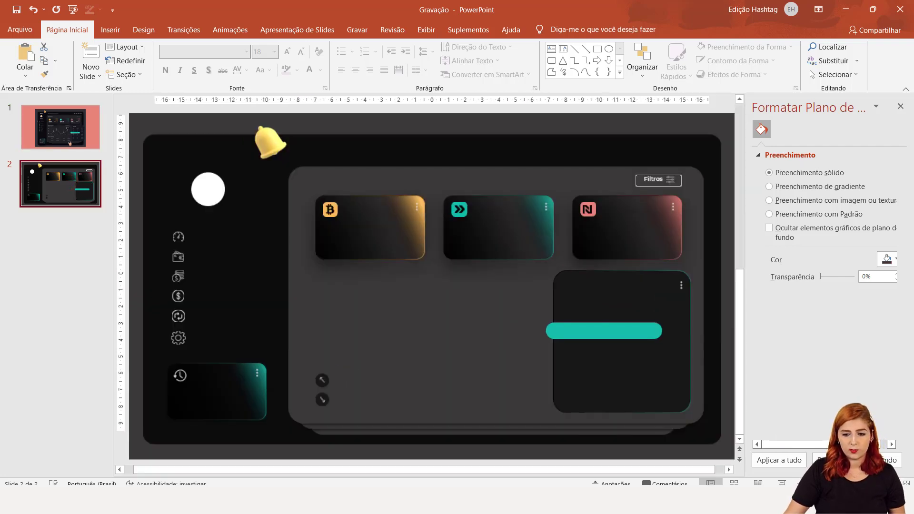
scroll(432, 291, up, 2)
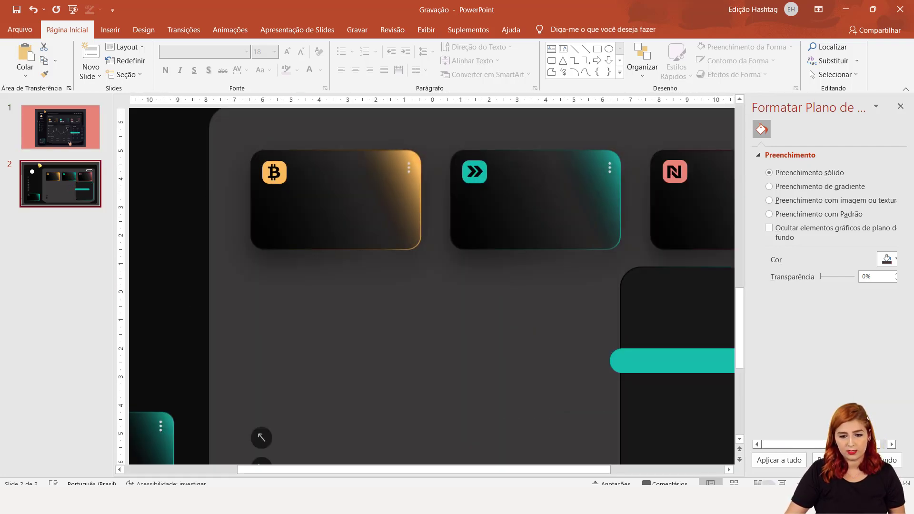
drag(581, 470, 425, 473)
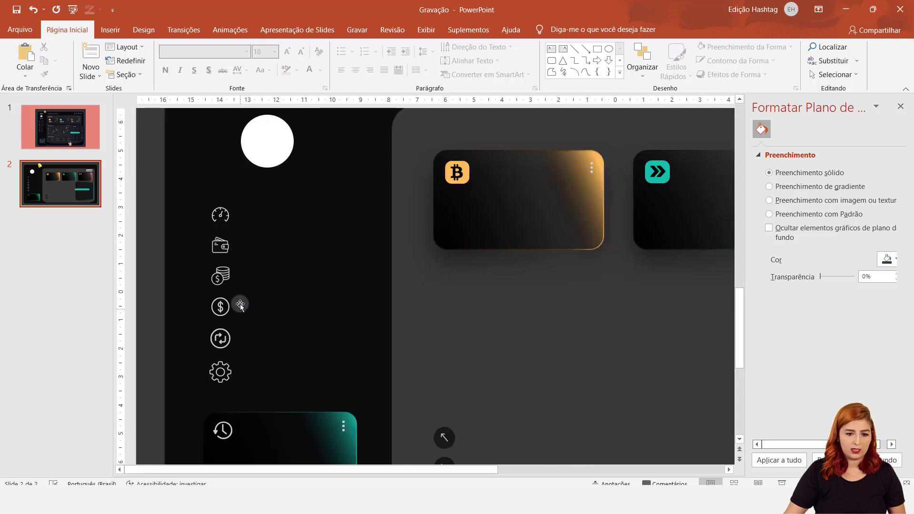
click(552, 61)
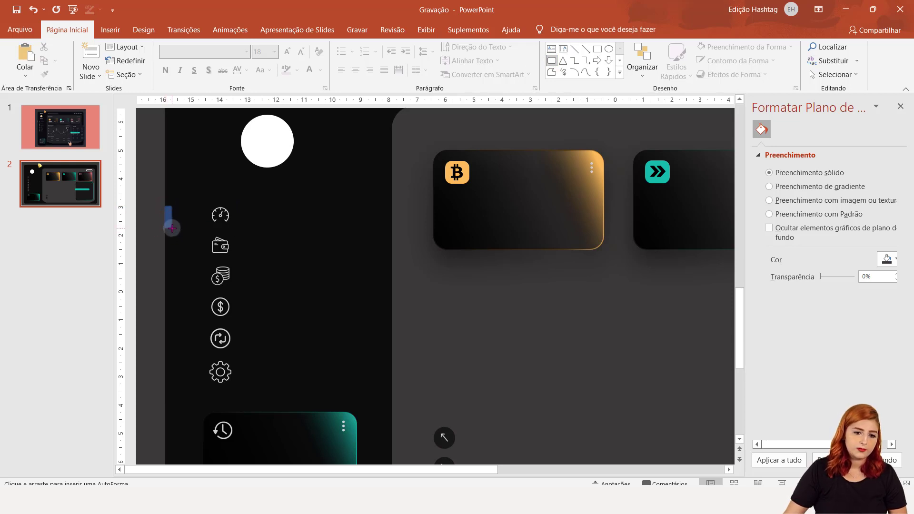
drag(169, 225, 170, 227)
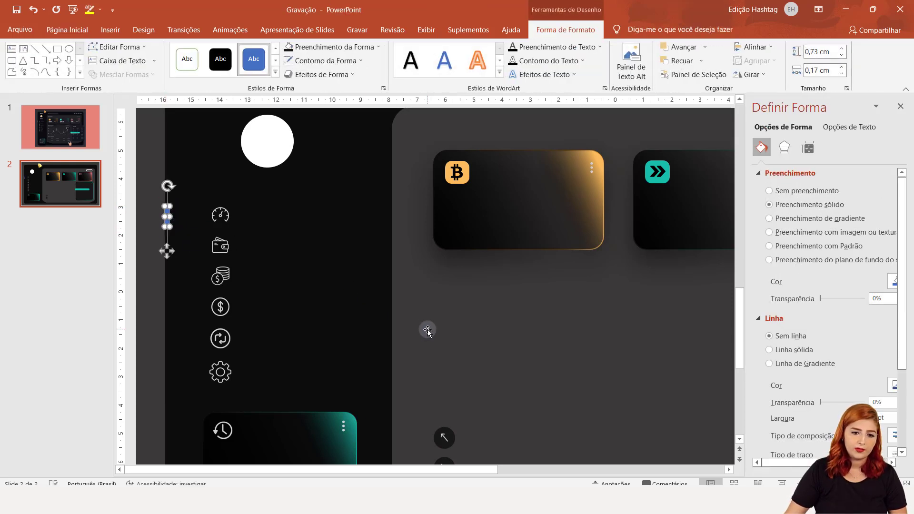
Give the indicator bar no outline and a teal fill.
click(310, 62)
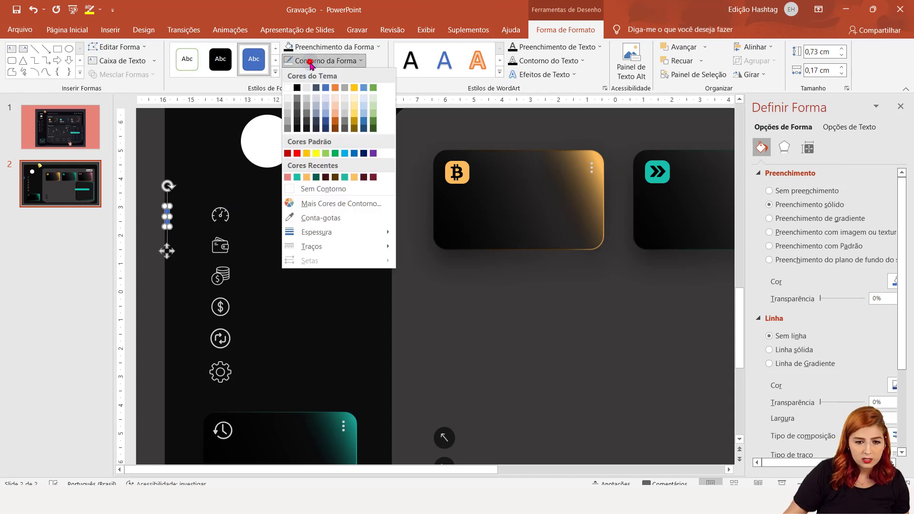
click(295, 178)
click(310, 61)
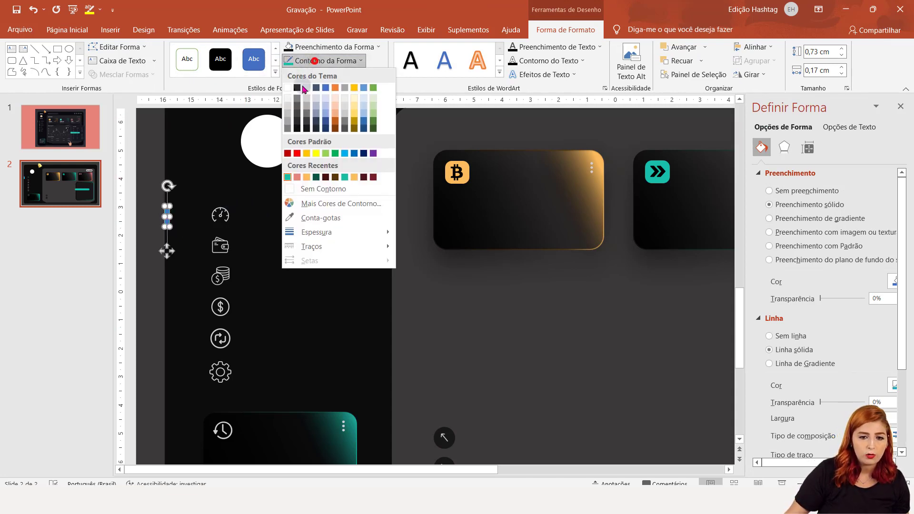
click(312, 190)
click(334, 46)
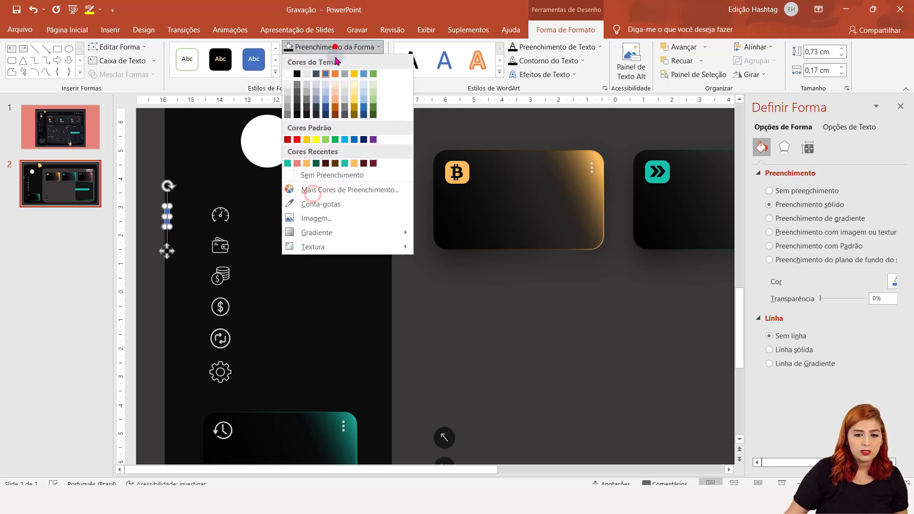
click(287, 162)
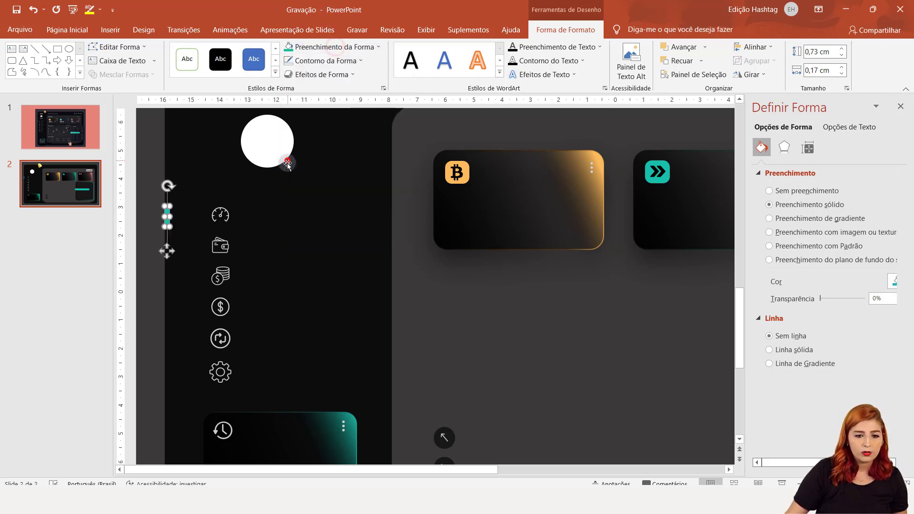
Check the speedometer icon and black sidebar background shapes, then deselect everything.
click(222, 216)
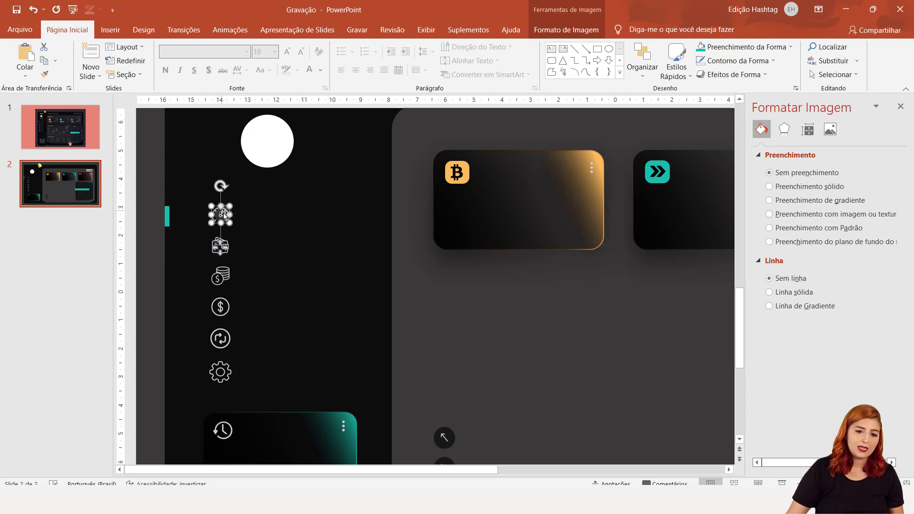
click(289, 262)
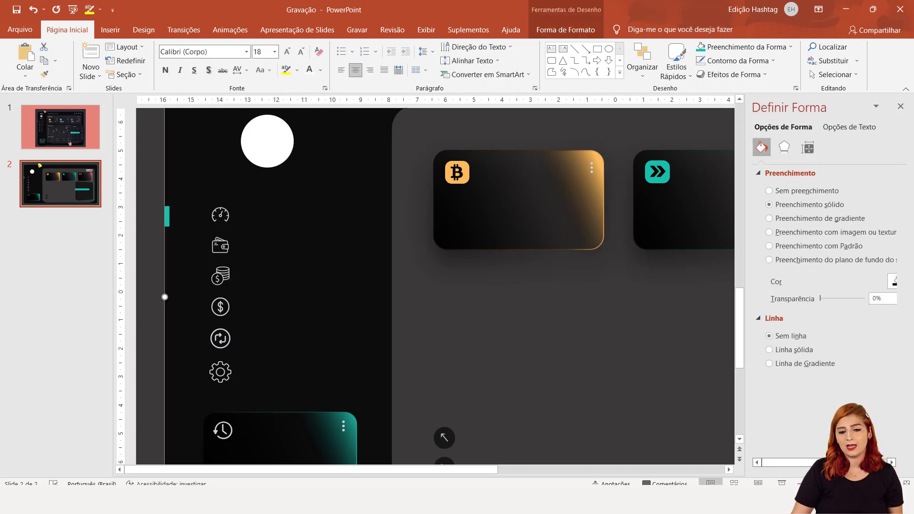
ctrl+scroll(663, 139, down, 5)
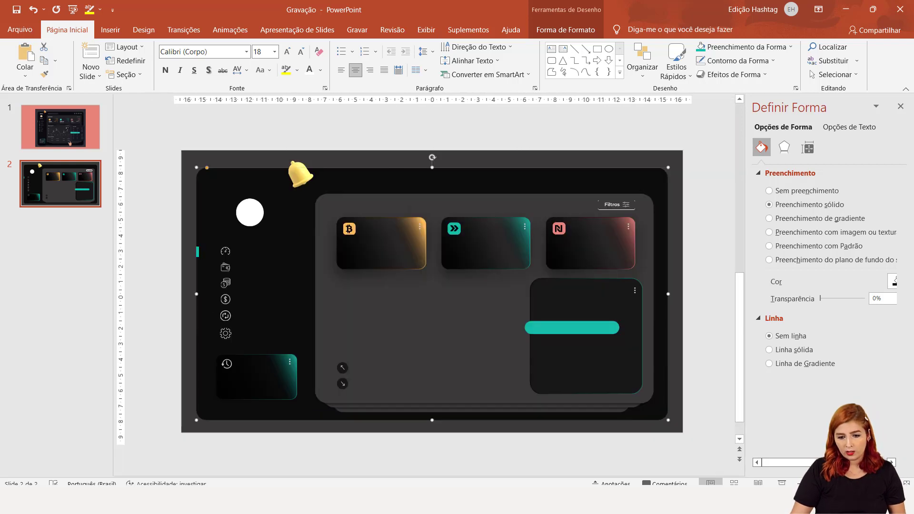
click(663, 139)
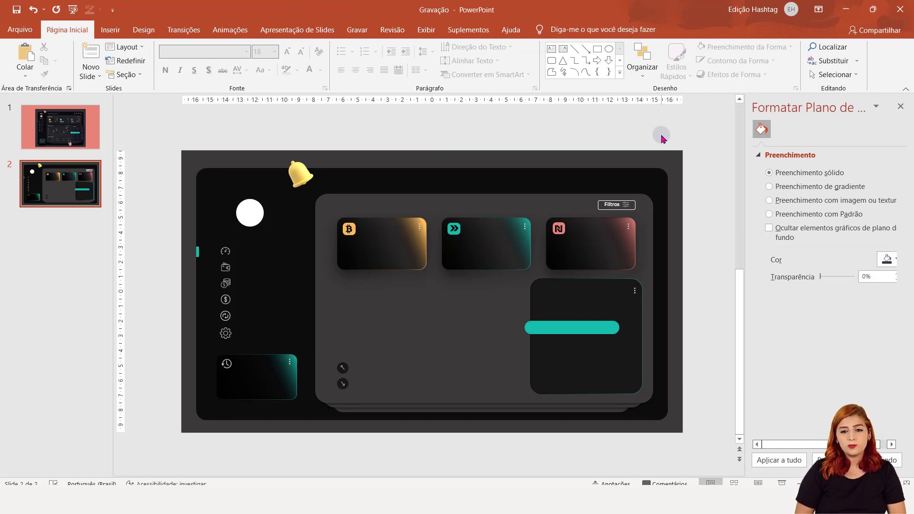
click(28, 28)
Save only slide 2 as the PNG 'Dashboard fundo' in the dashboard project folder.
click(53, 184)
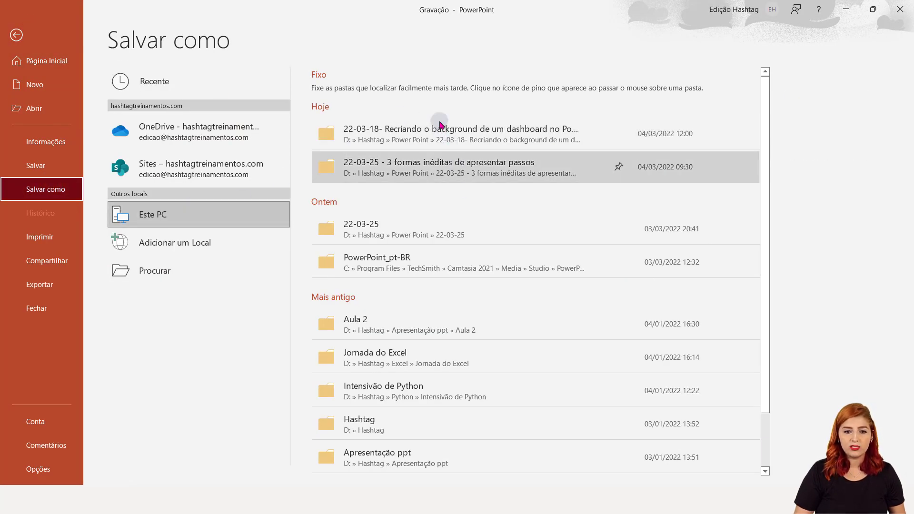
click(499, 134)
click(193, 217)
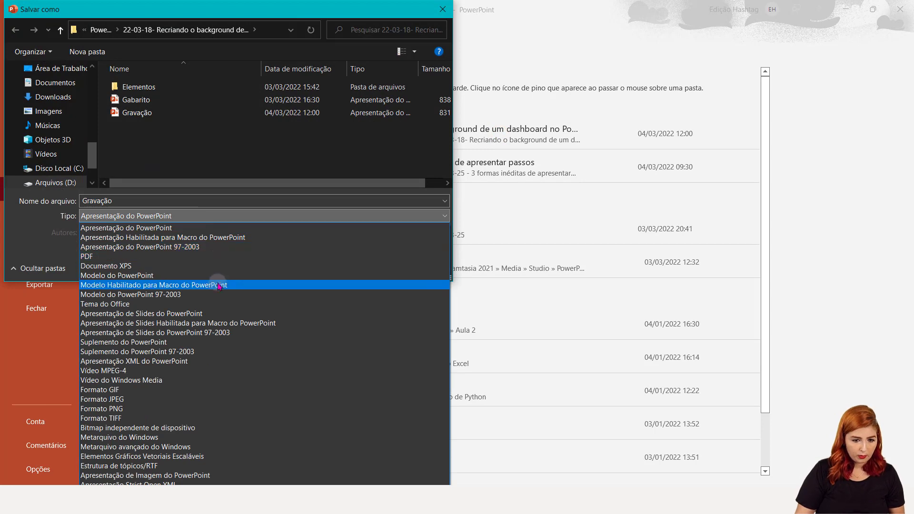
click(145, 407)
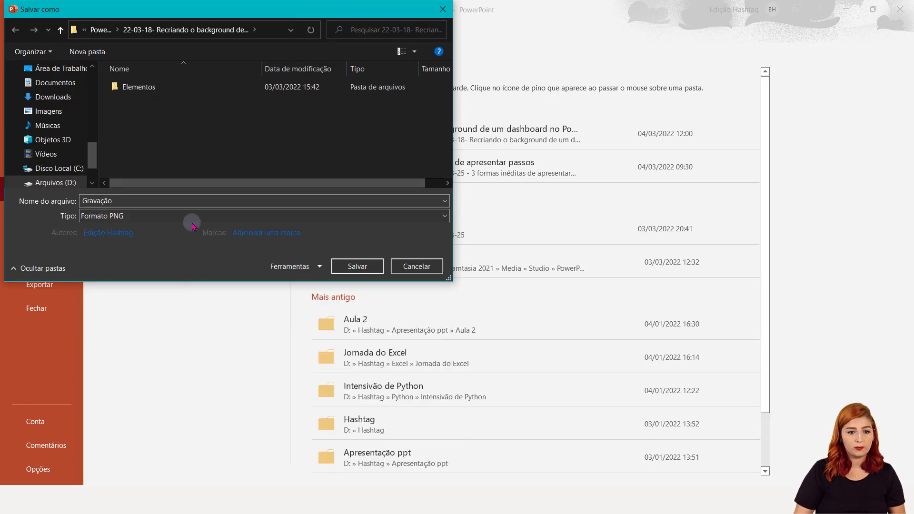
double_click(213, 198)
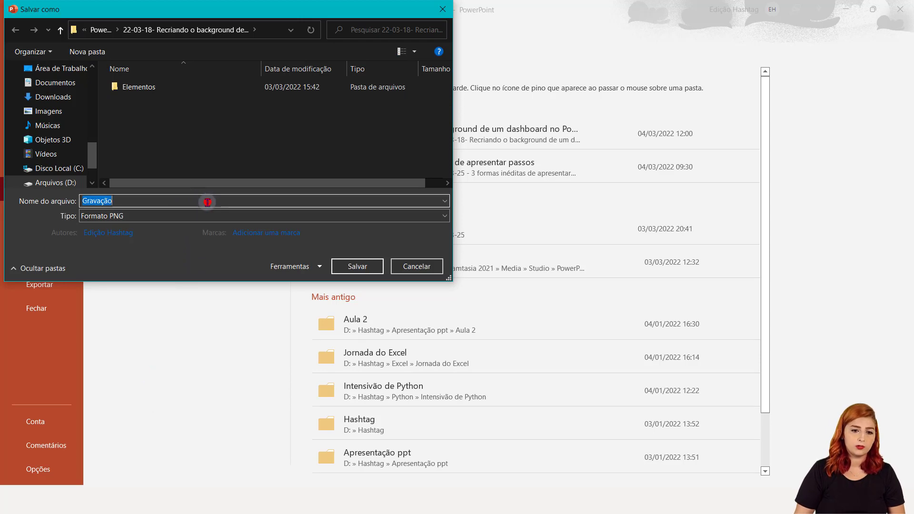
text(Dash)
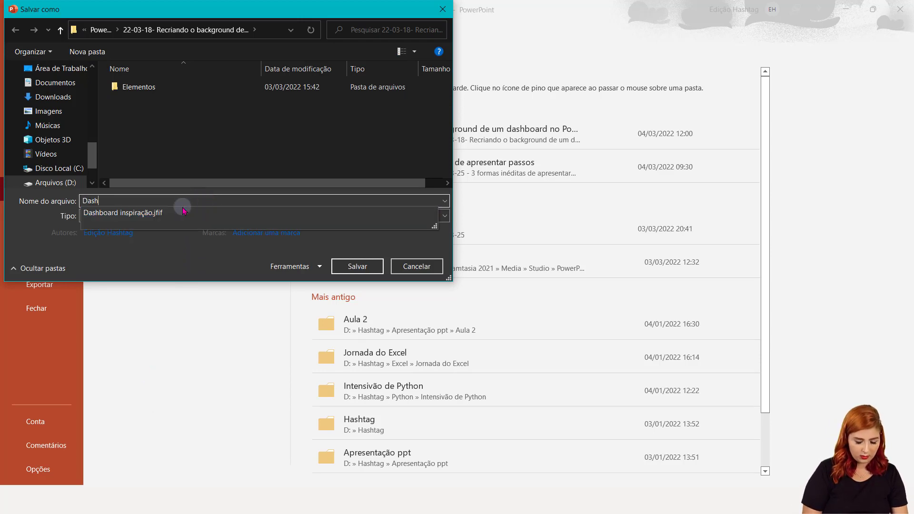
text(boa)
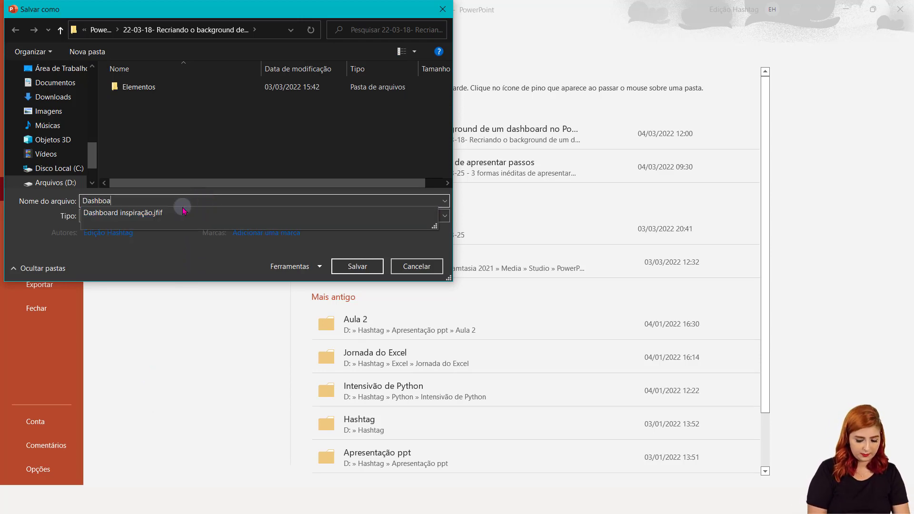
text(rd)
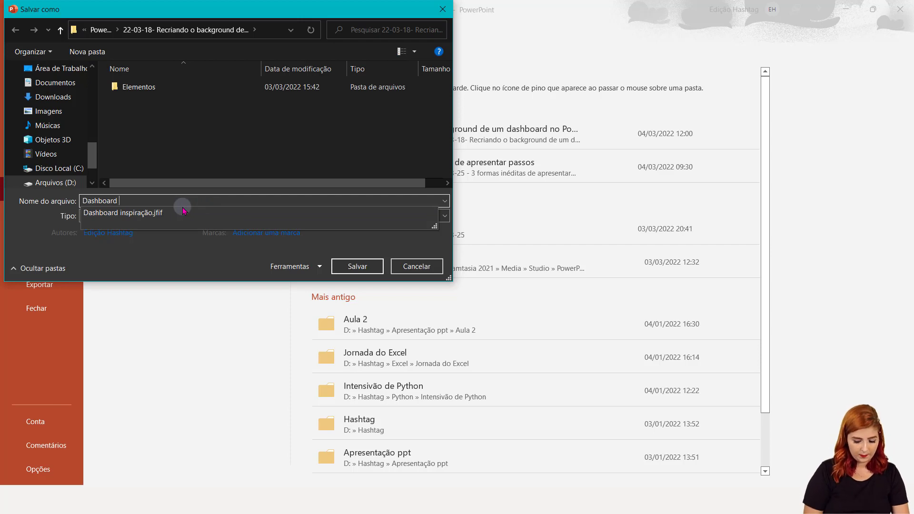
text( fundo)
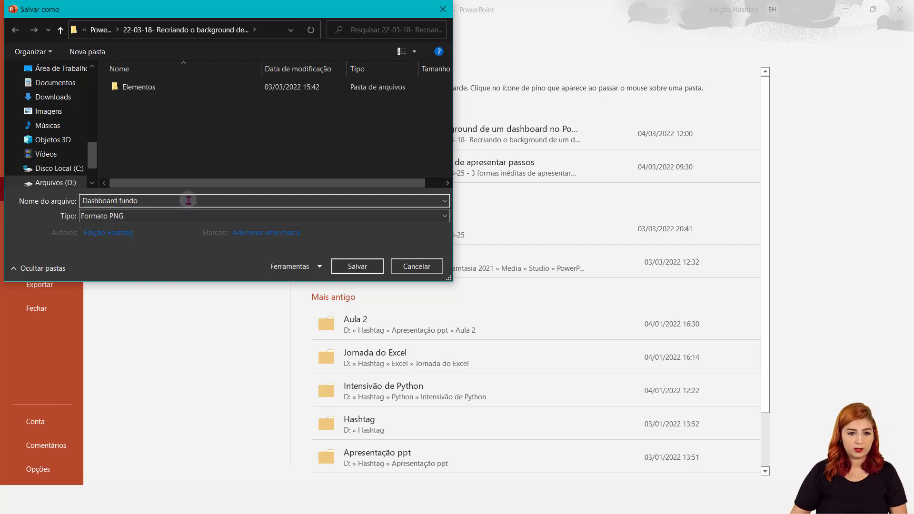
click(359, 268)
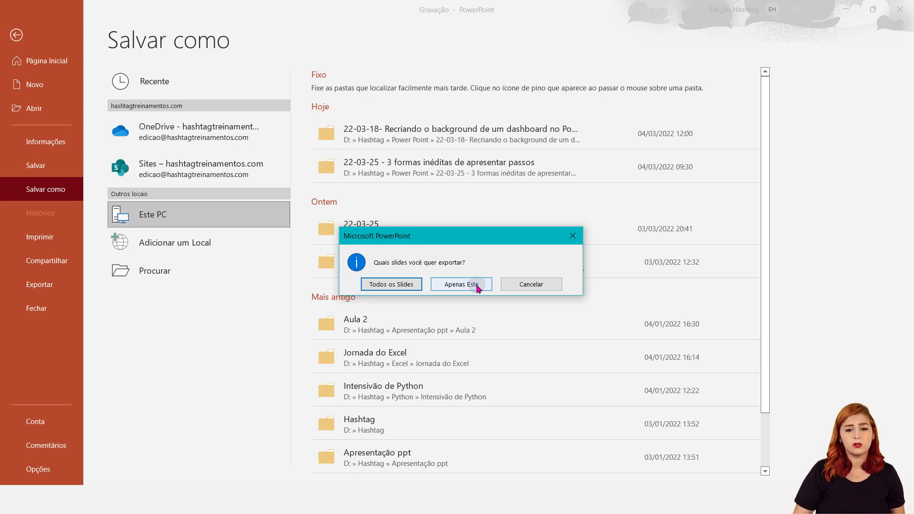
click(478, 288)
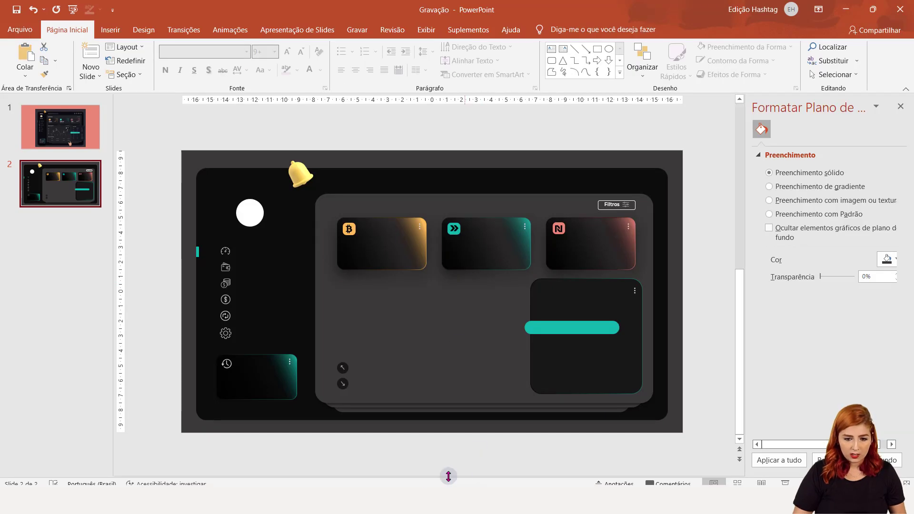
Open Dashboard fundo.png from the project folder to check the exported image.
key(alt+Tab)
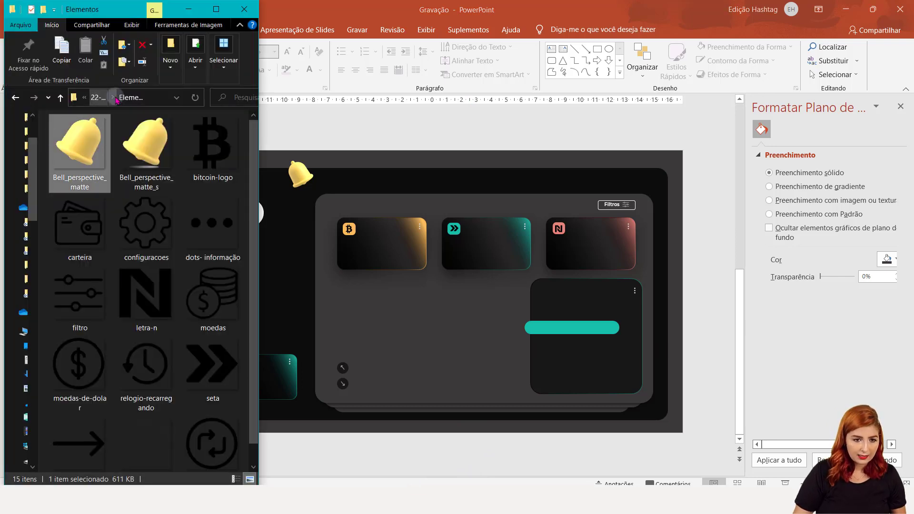
click(216, 9)
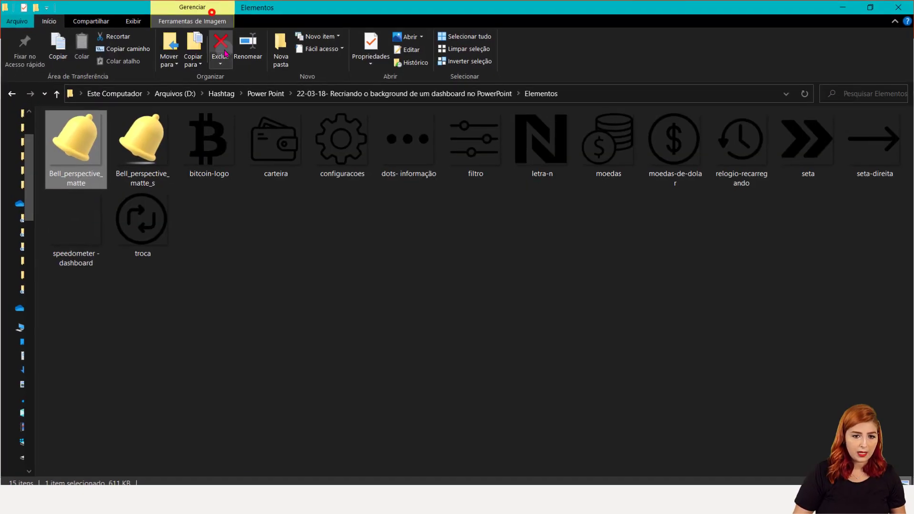
click(373, 93)
key(Return)
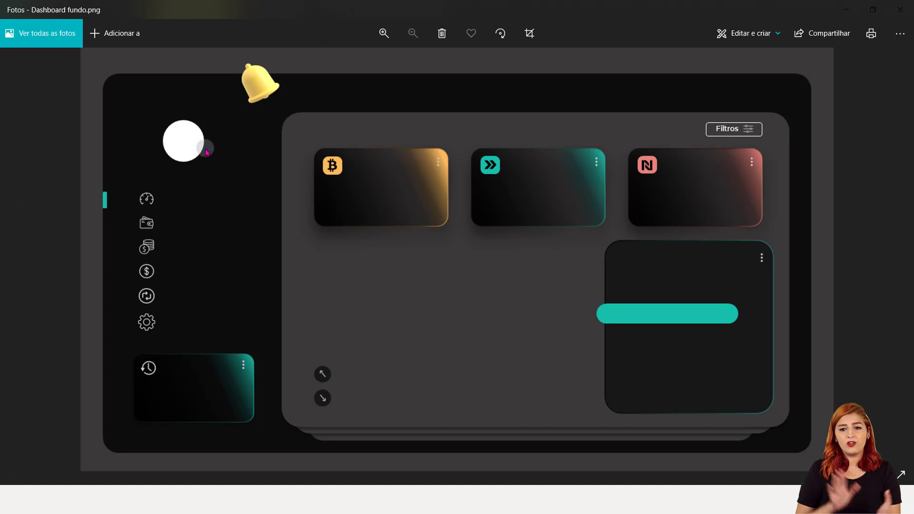